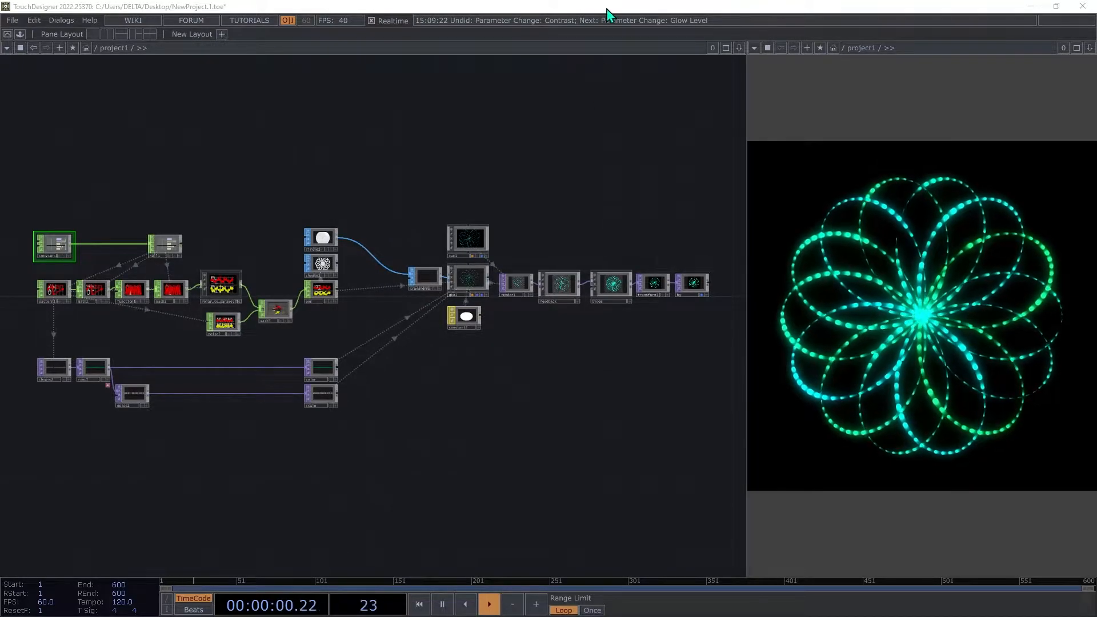
Switch to the MathWorld Rose Curve page in the browser and examine the polar equation r = a cos(nθ).
{"action": "left_click_drag", "start_coordinate": [607, 12], "coordinate": [0, 52]}
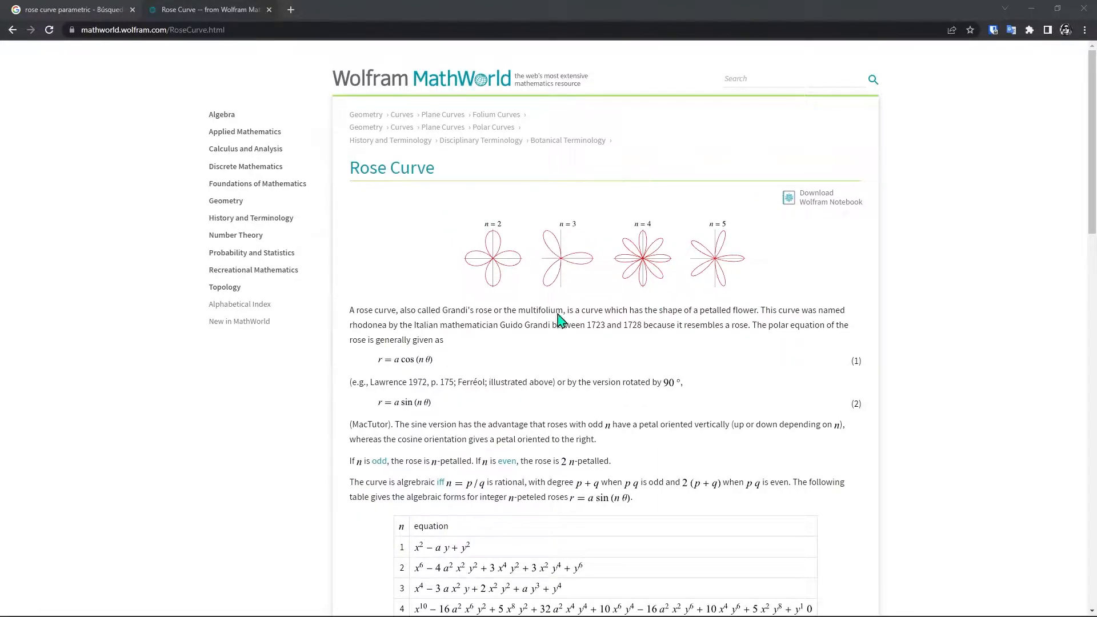
{"action": "mouse_move", "coordinate": [377, 366]}
{"action": "left_mouse_down"}
{"action": "mouse_move", "coordinate": [444, 369]}
{"action": "mouse_move", "coordinate": [393, 364]}
{"action": "left_mouse_up"}
{"action": "left_click", "coordinate": [442, 367]}
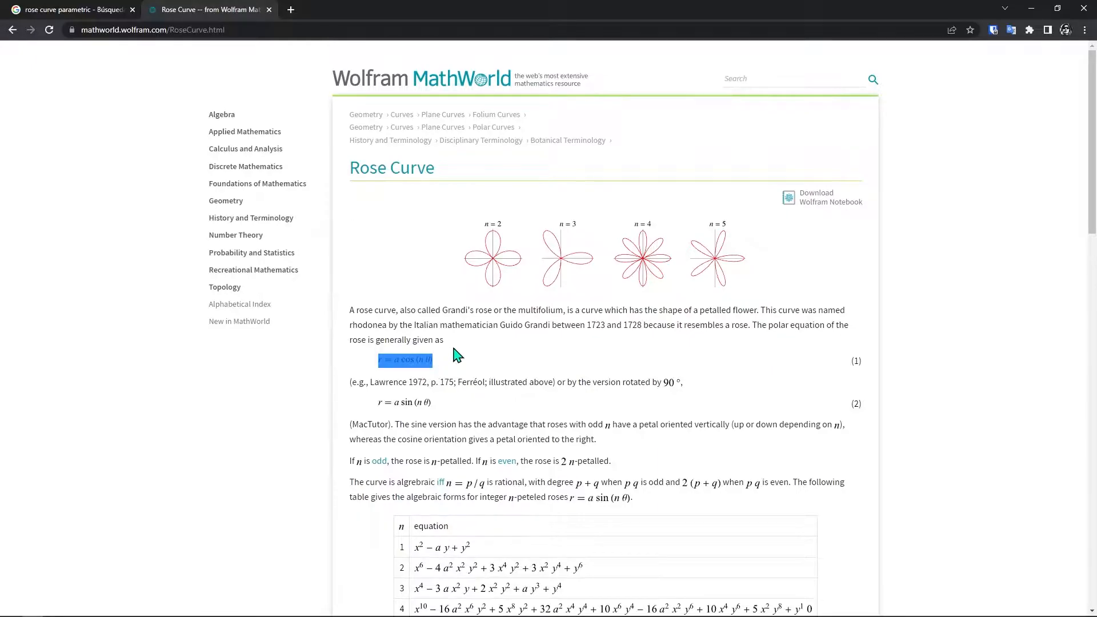
{"action": "left_click", "coordinate": [466, 368]}
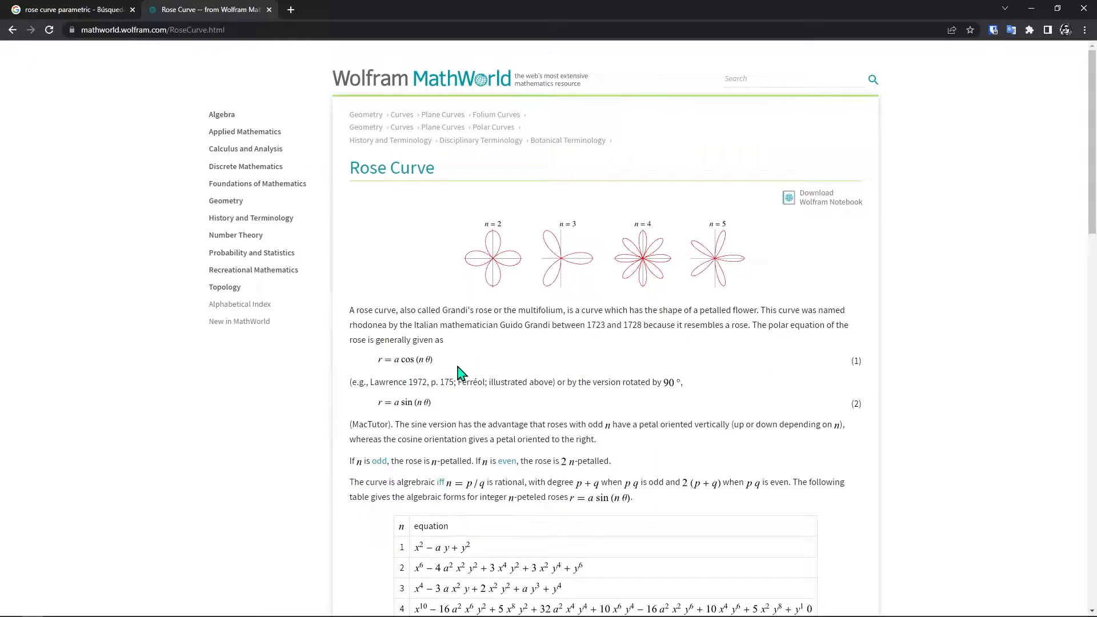
Switch to TouchDesigner, widen the network pane, and add a Constant CHOP to the empty network.
{"action": "key", "text": "alt+Tab"}
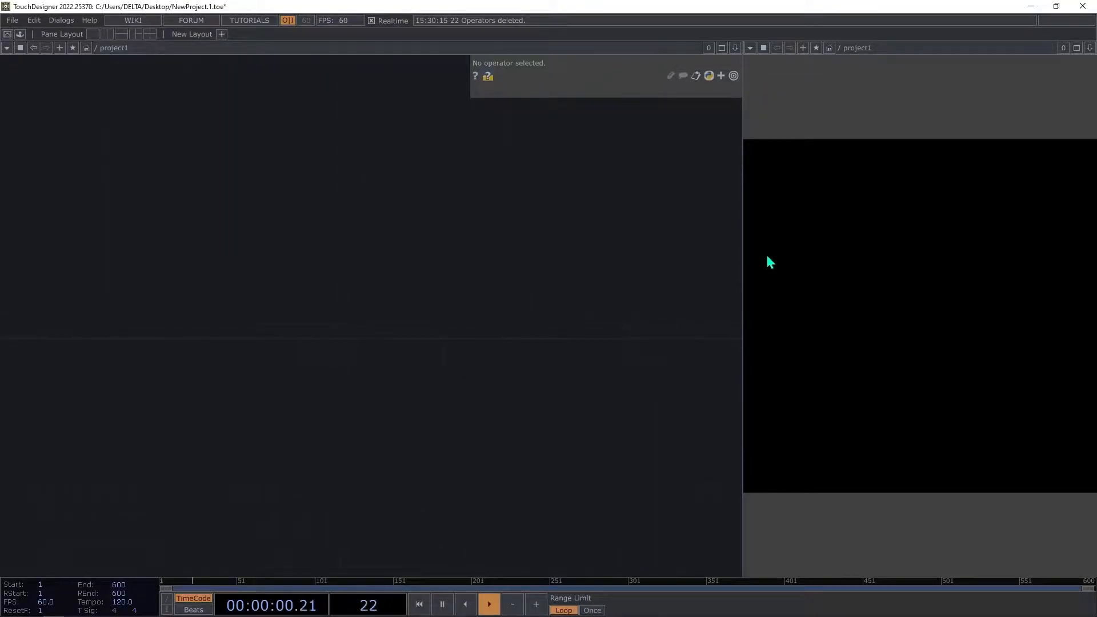
{"action": "left_click_drag", "start_coordinate": [742, 262], "coordinate": [773, 272]}
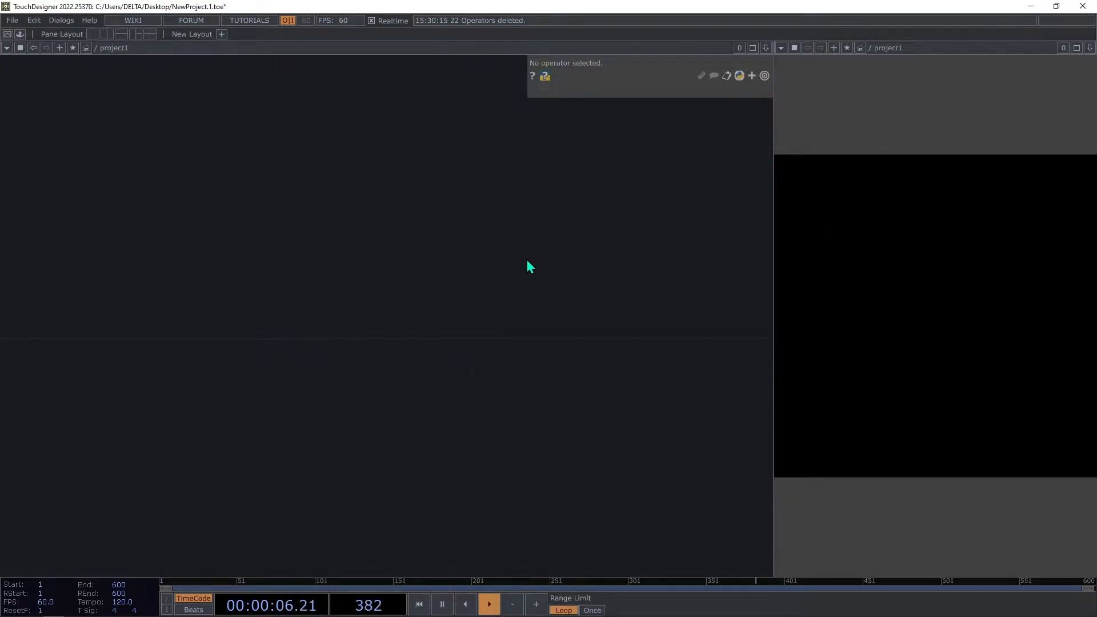
{"action": "key", "text": "Tab"}
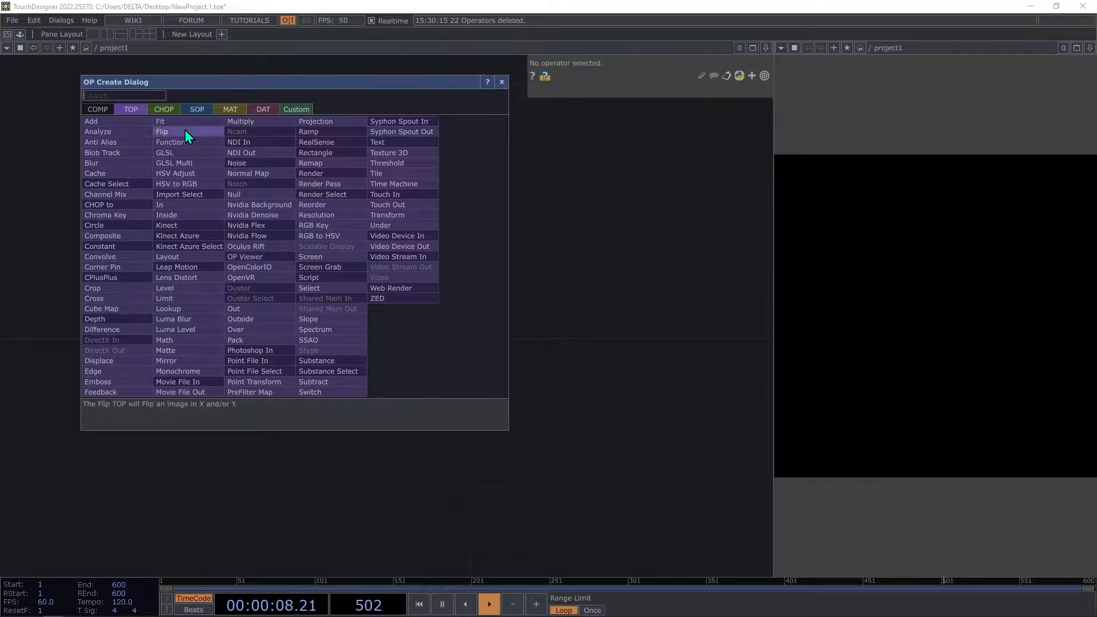
{"action": "left_click", "coordinate": [172, 110]}
{"action": "type", "text": "con"}
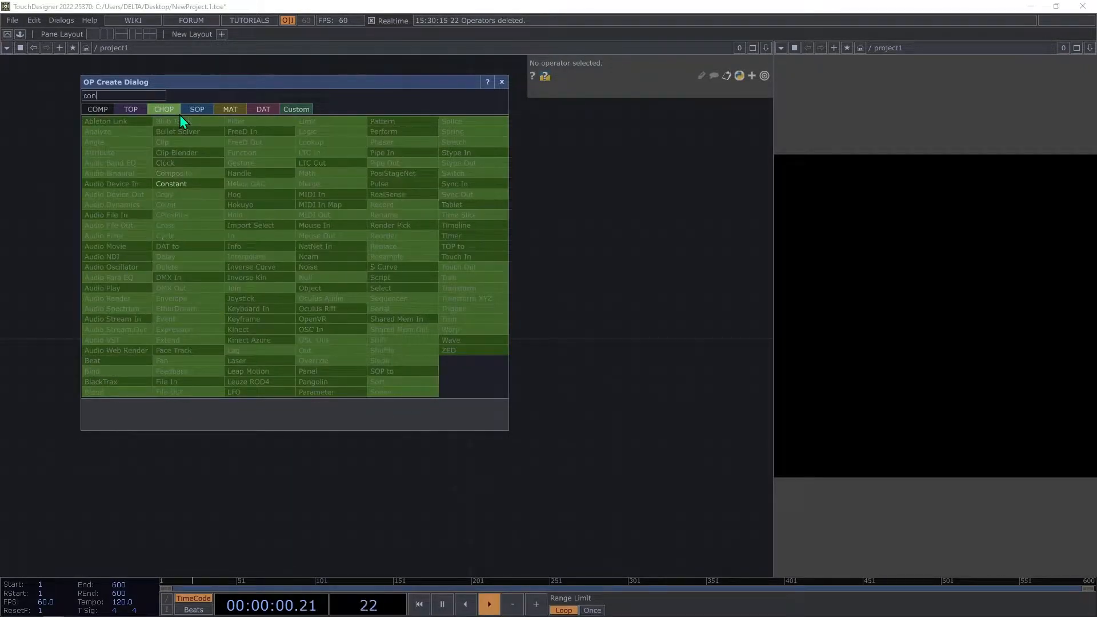
{"action": "left_click", "coordinate": [192, 184]}
{"action": "left_click", "coordinate": [265, 268]}
Name the Constant CHOP's first channel samples and set its value to 100.
{"action": "scroll", "coordinate": [255, 286], "scroll_direction": "up", "scroll_amount": 5}
{"action": "left_click_drag", "start_coordinate": [276, 195], "coordinate": [262, 273]}
{"action": "type", "text": "samples"}
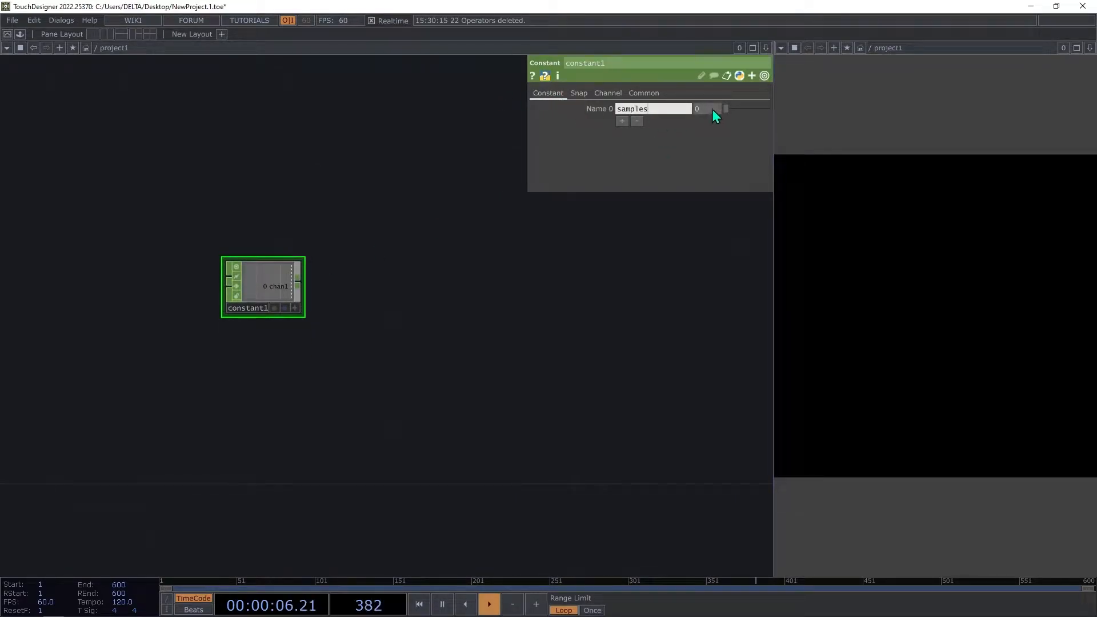
{"action": "key", "text": "Return"}
{"action": "type", "text": "100"}
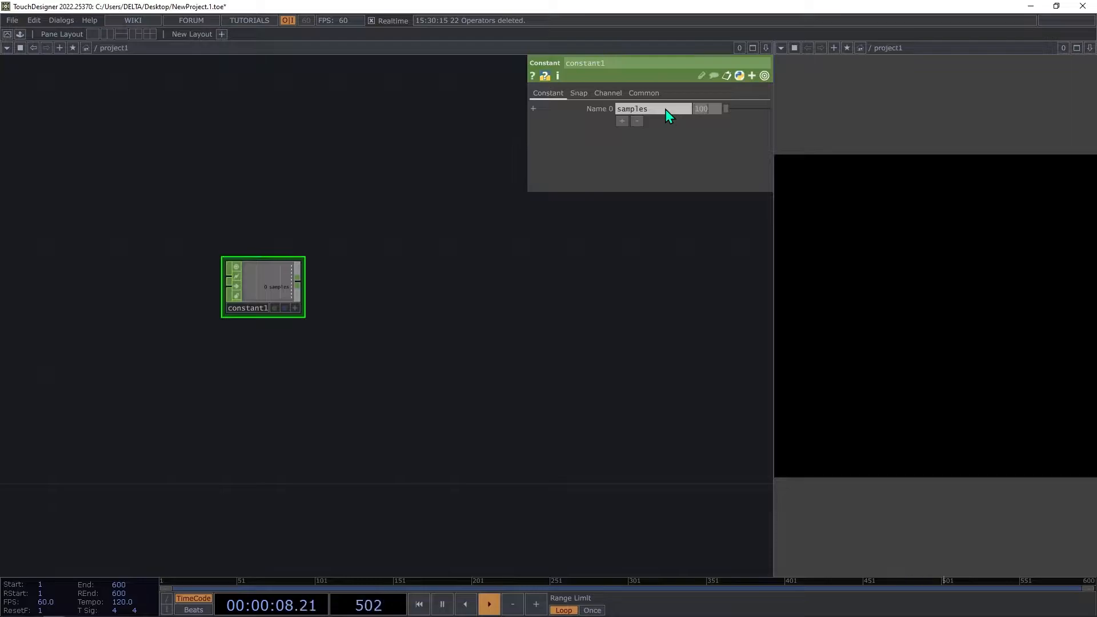
{"action": "key", "text": "Return"}
Add two more channels to the Constant CHOP, named a and n, each with value 1.
{"action": "left_click", "coordinate": [621, 122]}
{"action": "type", "text": "a"}
{"action": "key", "text": "Return"}
{"action": "left_click", "coordinate": [622, 134]}
{"action": "type", "text": "n"}
{"action": "left_click", "coordinate": [708, 124]}
{"action": "type", "text": "1"}
{"action": "left_click", "coordinate": [708, 136]}
{"action": "type", "text": "1"}
{"action": "key", "text": "Return"}
Append a Null CHOP to the Constant CHOP's output.
{"action": "left_click_drag", "start_coordinate": [583, 240], "coordinate": [651, 174]}
{"action": "right_click", "coordinate": [372, 221]}
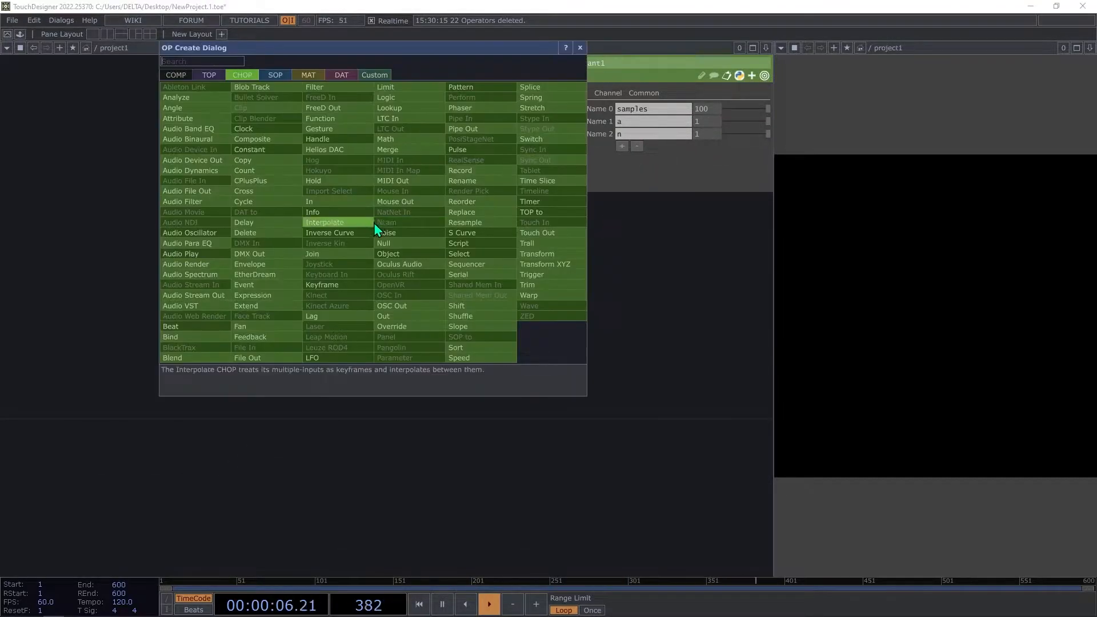
{"action": "left_click", "coordinate": [394, 243]}
{"action": "left_click", "coordinate": [588, 229]}
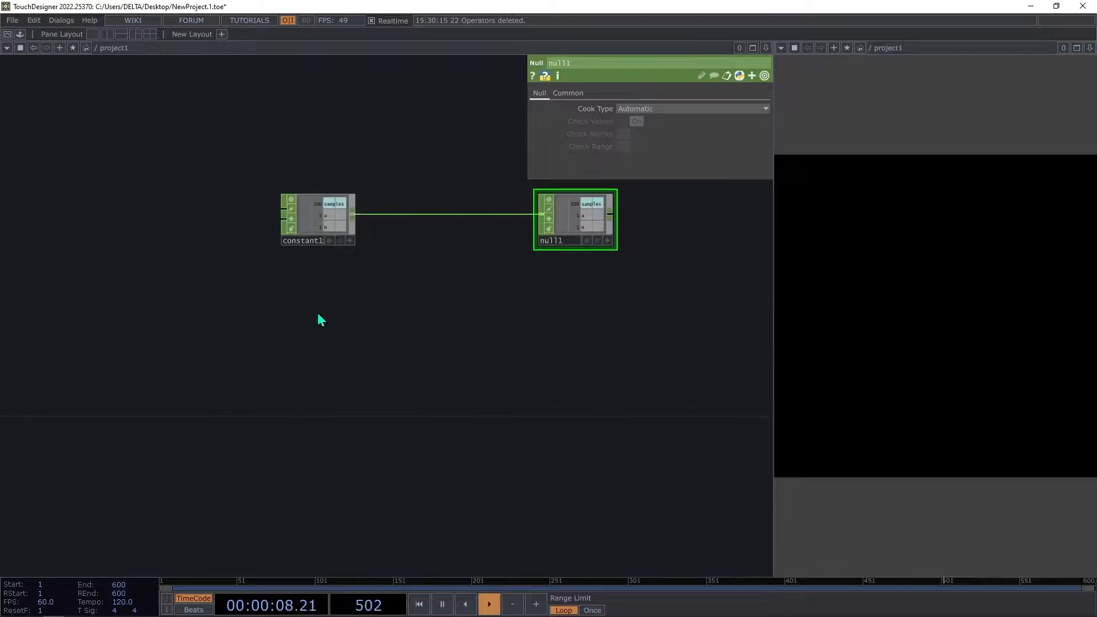
Add a Pattern CHOP below the Constant CHOP and set its type to Ramp.
{"action": "double_click", "coordinate": [318, 318]}
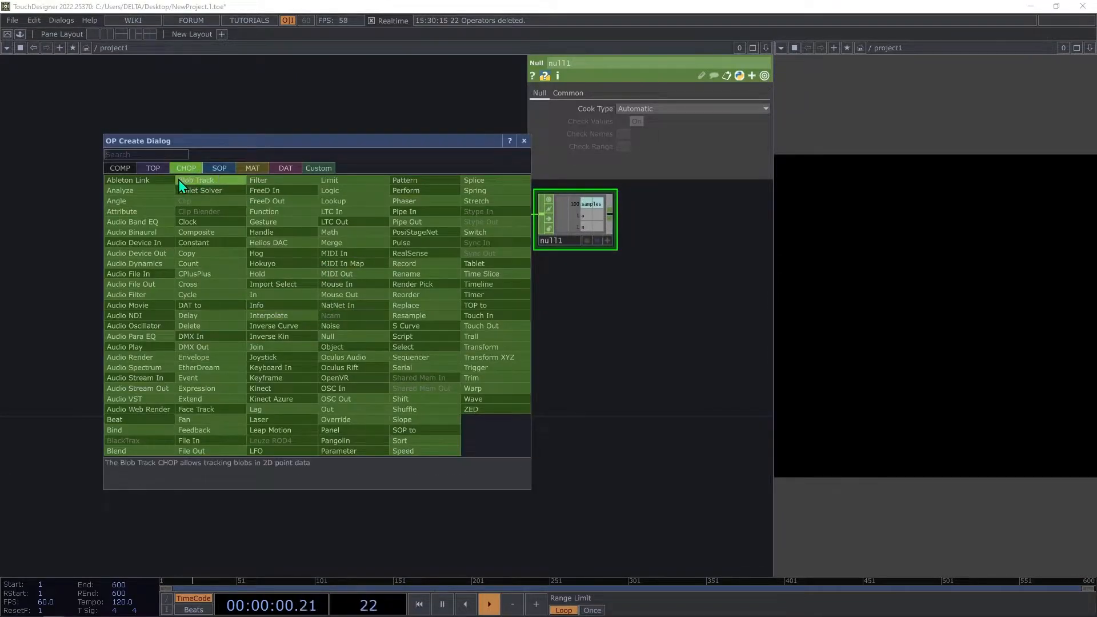
{"action": "type", "text": "patt"}
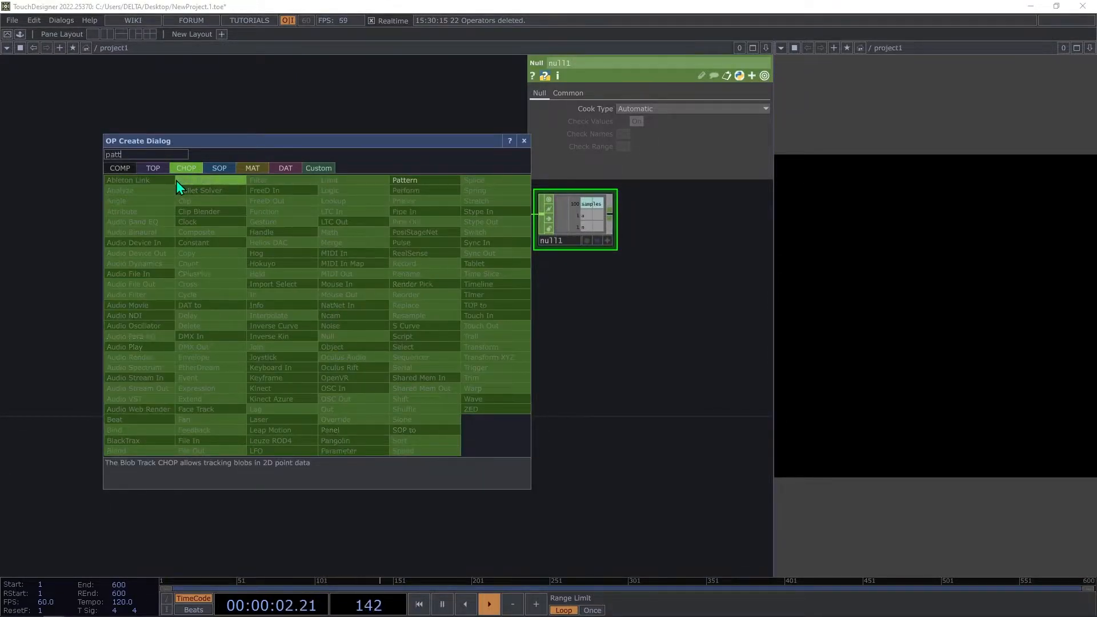
{"action": "left_click", "coordinate": [447, 180]}
{"action": "left_click", "coordinate": [317, 293]}
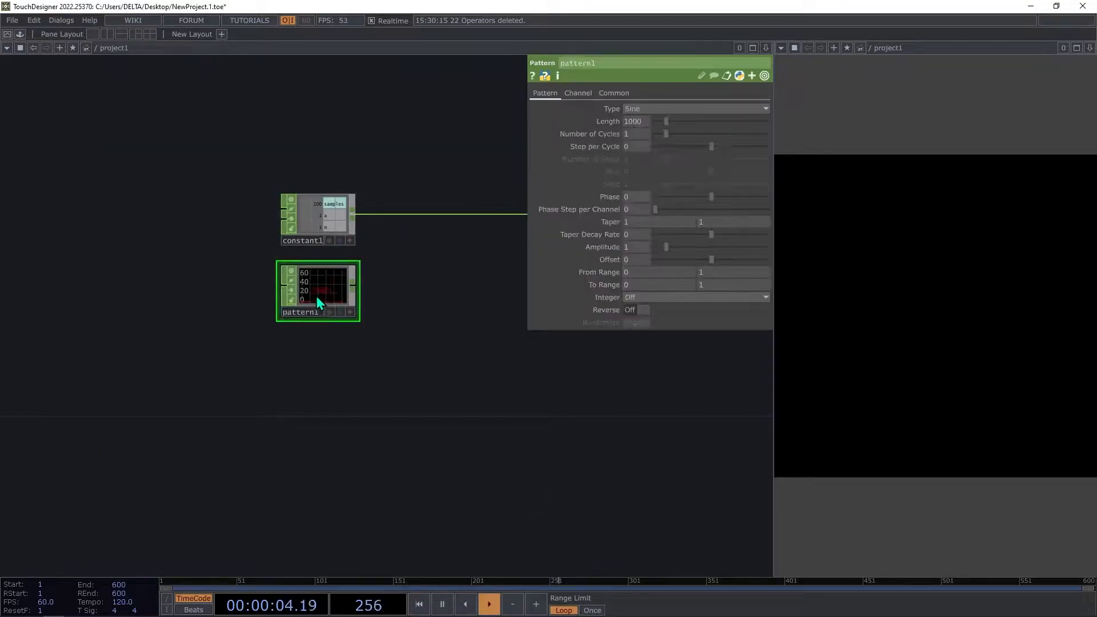
{"action": "left_click", "coordinate": [643, 108]}
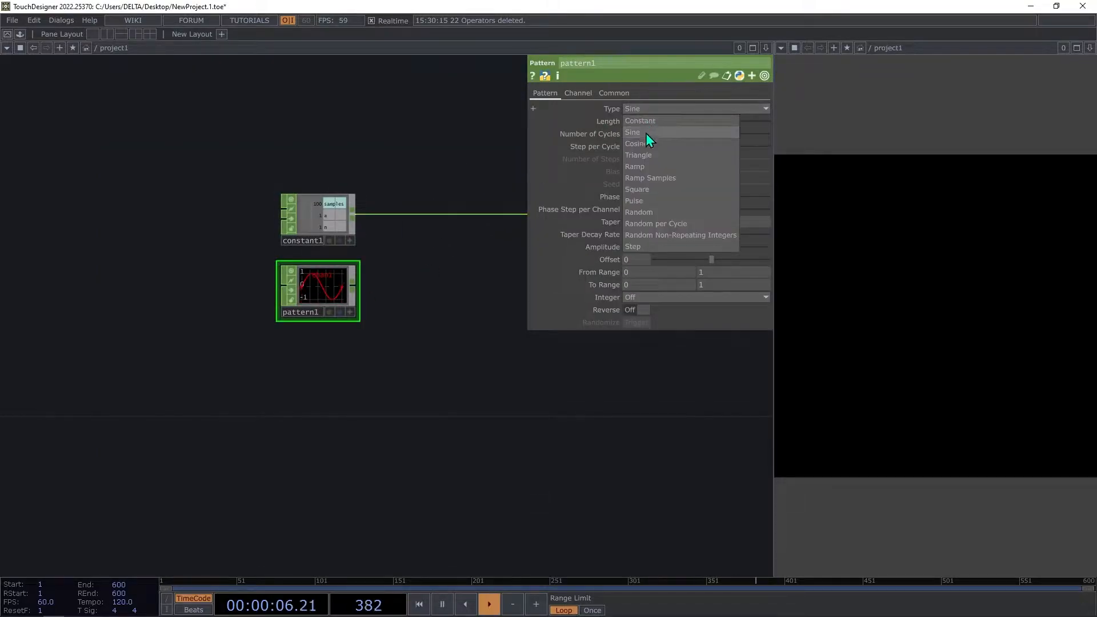
{"action": "left_click", "coordinate": [654, 168]}
Link the Pattern CHOP's Length to the samples channel of the Null CHOP.
{"action": "left_click_drag", "start_coordinate": [377, 315], "coordinate": [260, 316]}
{"action": "left_click", "coordinate": [490, 242]}
{"action": "left_click_drag", "start_coordinate": [474, 202], "coordinate": [643, 122]}
{"action": "left_click", "coordinate": [647, 117]}
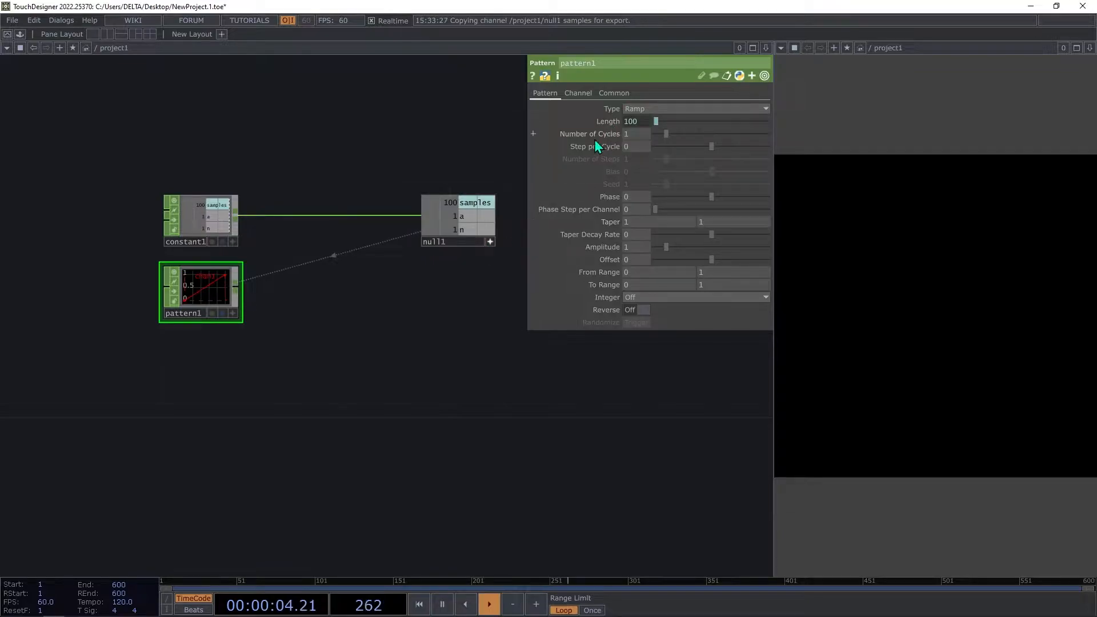
{"action": "left_click", "coordinate": [490, 242]}
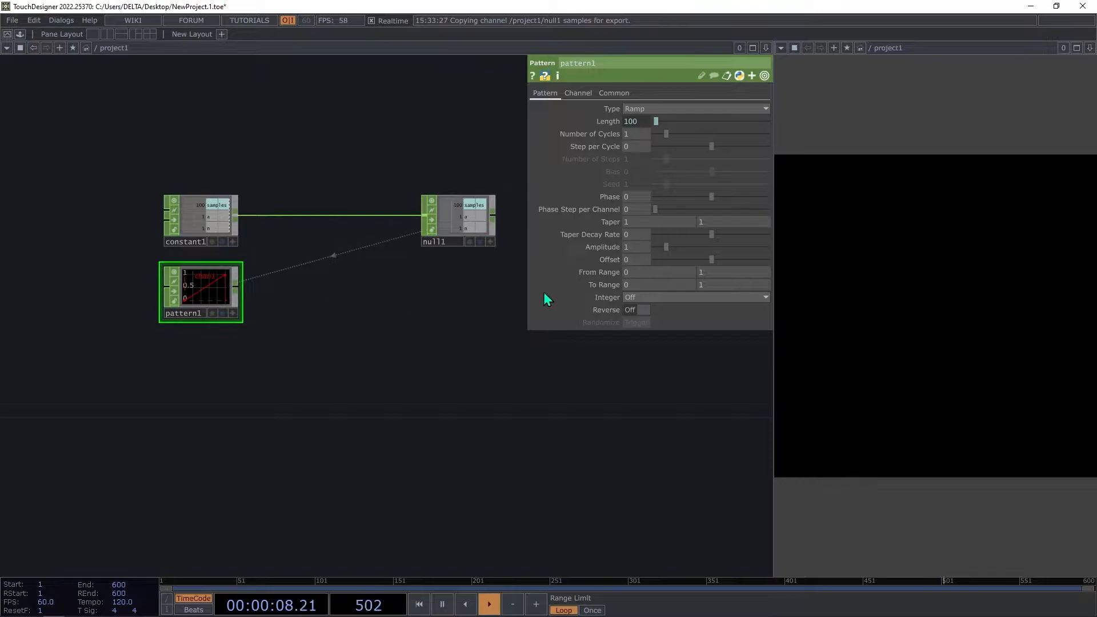
Set the upper To Range value of the Pattern CHOP to math.pi*2.
{"action": "left_click_drag", "start_coordinate": [717, 282], "coordinate": [634, 279]}
{"action": "type", "text": "math.pi*2"}
{"action": "key", "text": "Return"}
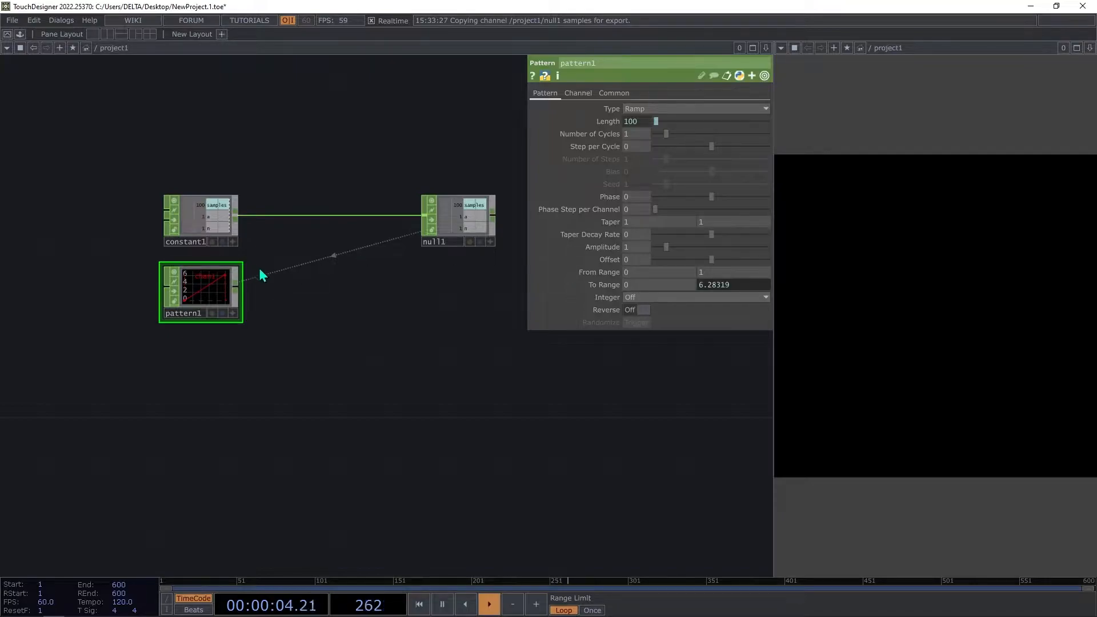
Append a Math CHOP to the Pattern CHOP's output.
{"action": "scroll", "coordinate": [141, 282], "scroll_direction": "up", "scroll_amount": 4}
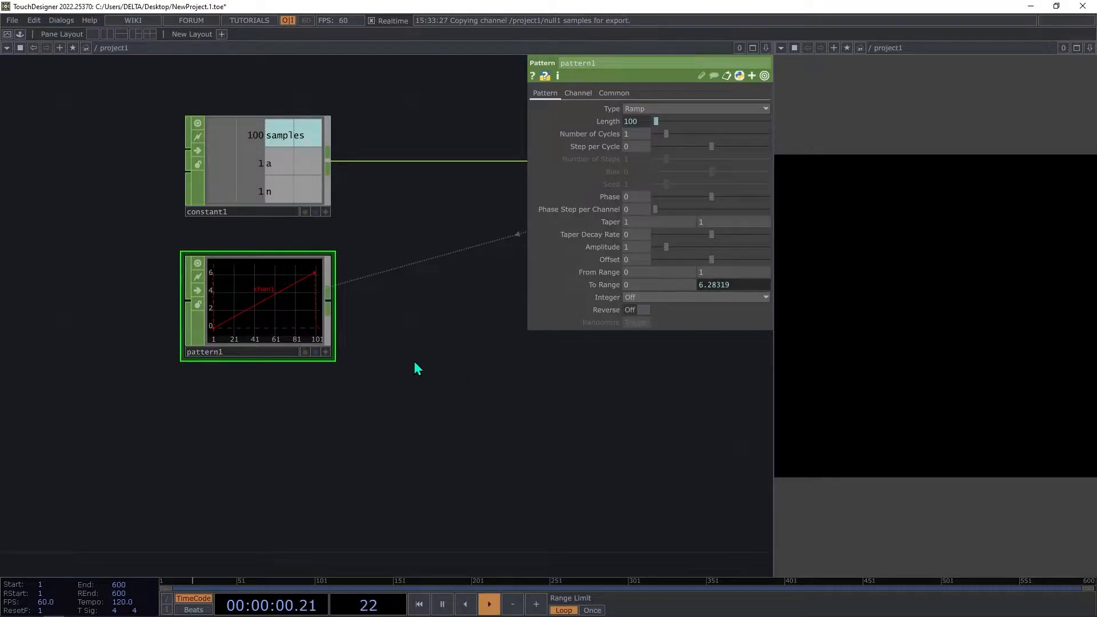
{"action": "left_click_drag", "start_coordinate": [378, 395], "coordinate": [341, 366]}
{"action": "right_click", "coordinate": [264, 278]}
{"action": "type", "text": "math"}
{"action": "left_click", "coordinate": [276, 197]}
{"action": "left_click", "coordinate": [360, 284]}
Check the rose equation in the browser, and link the Math CHOP's Multiply to the Null CHOP's n channel.
{"action": "key", "text": "alt+Tab"}
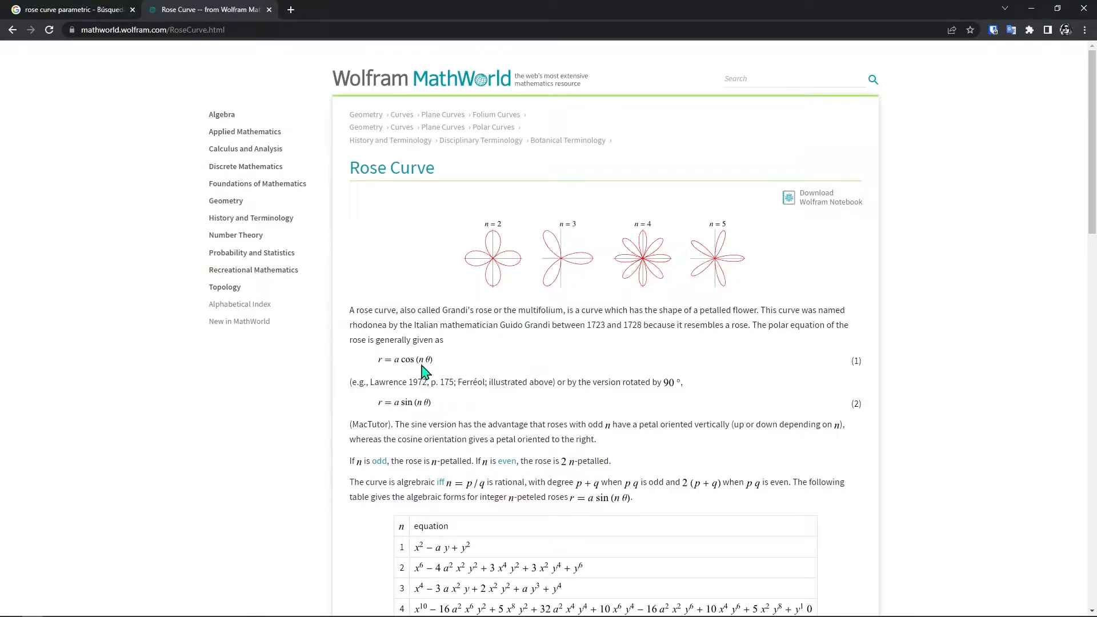
{"action": "key", "text": "alt+Tab"}
{"action": "left_click_drag", "start_coordinate": [360, 393], "coordinate": [166, 454]}
{"action": "left_click_drag", "start_coordinate": [471, 323], "coordinate": [561, 262]}
{"action": "left_click", "coordinate": [433, 266]}
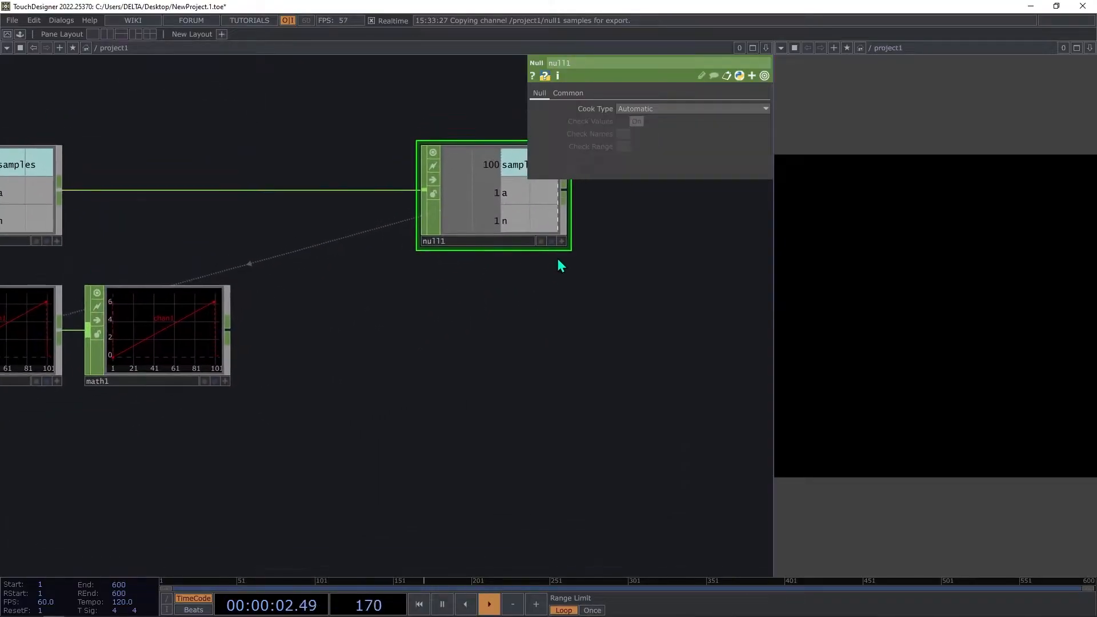
{"action": "left_click", "coordinate": [164, 320]}
{"action": "left_click_drag", "start_coordinate": [578, 93], "coordinate": [637, 121]}
{"action": "left_click", "coordinate": [641, 121]}
Append a Function CHOP to the Math CHOP, with the function cos(x) Cosine and angle units in Radians.
{"action": "left_click_drag", "start_coordinate": [235, 359], "coordinate": [228, 364]}
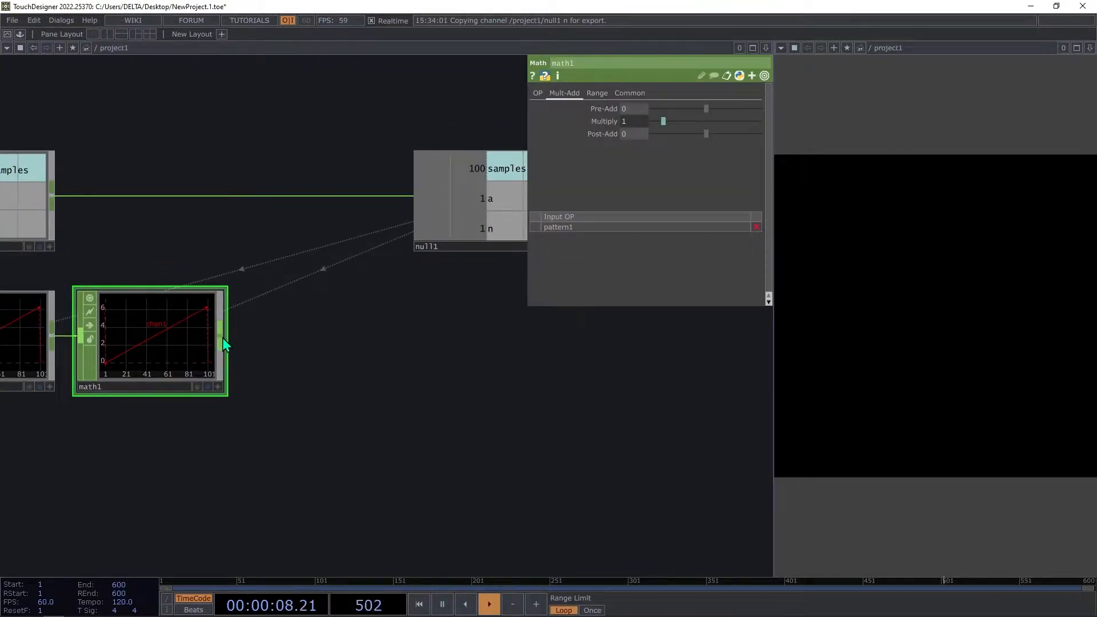
{"action": "right_click", "coordinate": [222, 337]}
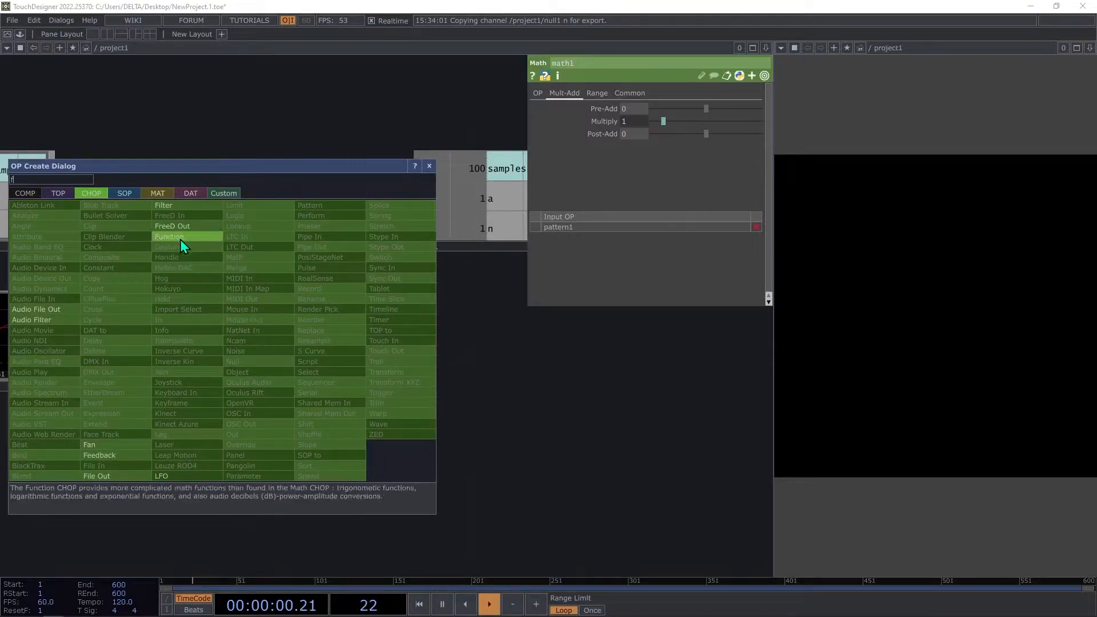
{"action": "left_click", "coordinate": [180, 239]}
{"action": "left_click", "coordinate": [324, 345]}
{"action": "left_click", "coordinate": [646, 109]}
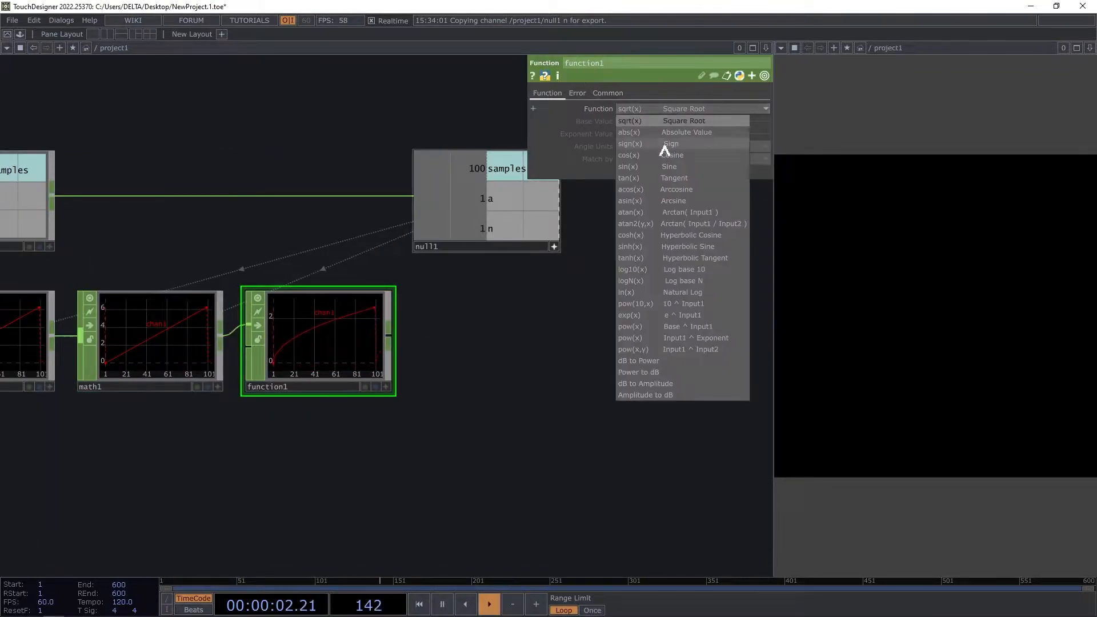
{"action": "left_click", "coordinate": [645, 160]}
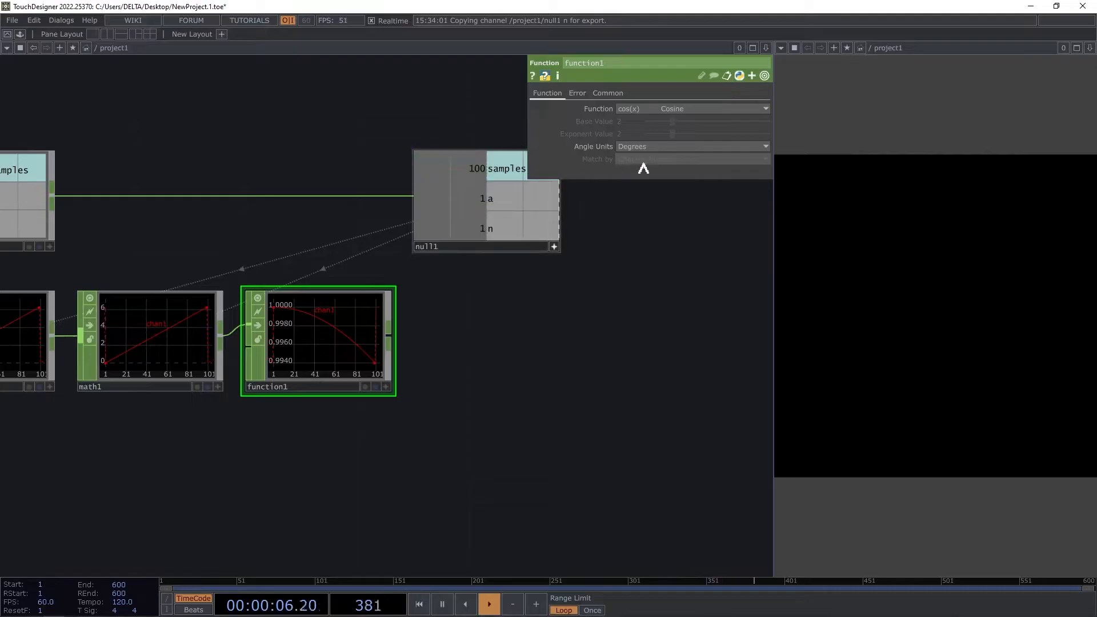
{"action": "left_click", "coordinate": [641, 147]}
{"action": "left_click", "coordinate": [642, 170]}
Append a second Math CHOP to the Function CHOP's output.
{"action": "left_click_drag", "start_coordinate": [521, 312], "coordinate": [574, 261]}
{"action": "right_click", "coordinate": [444, 285]}
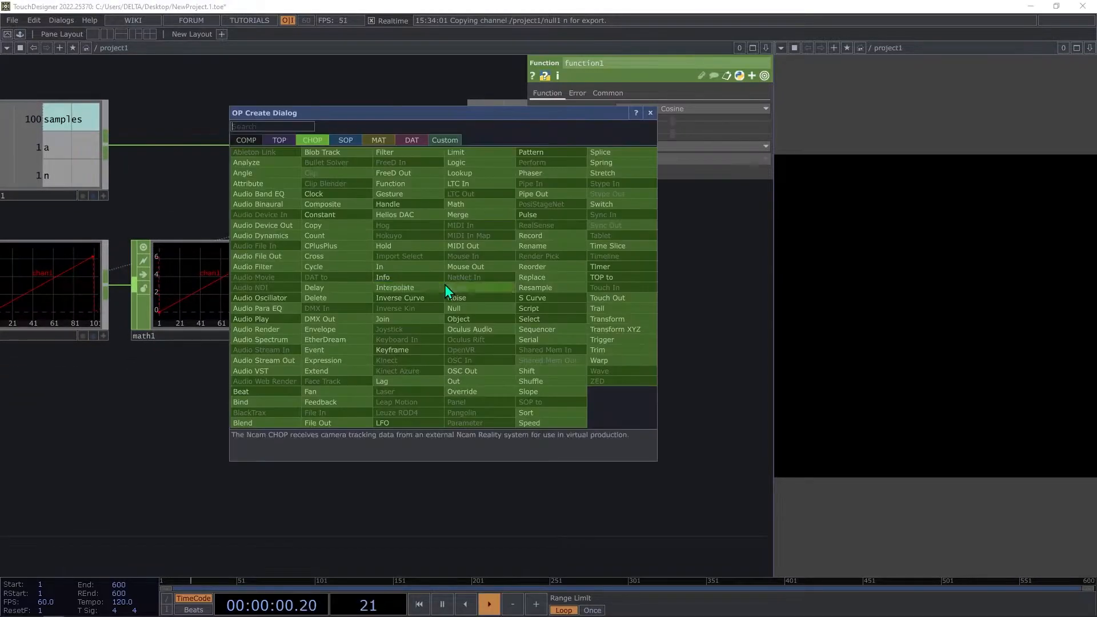
{"action": "left_click", "coordinate": [482, 215]}
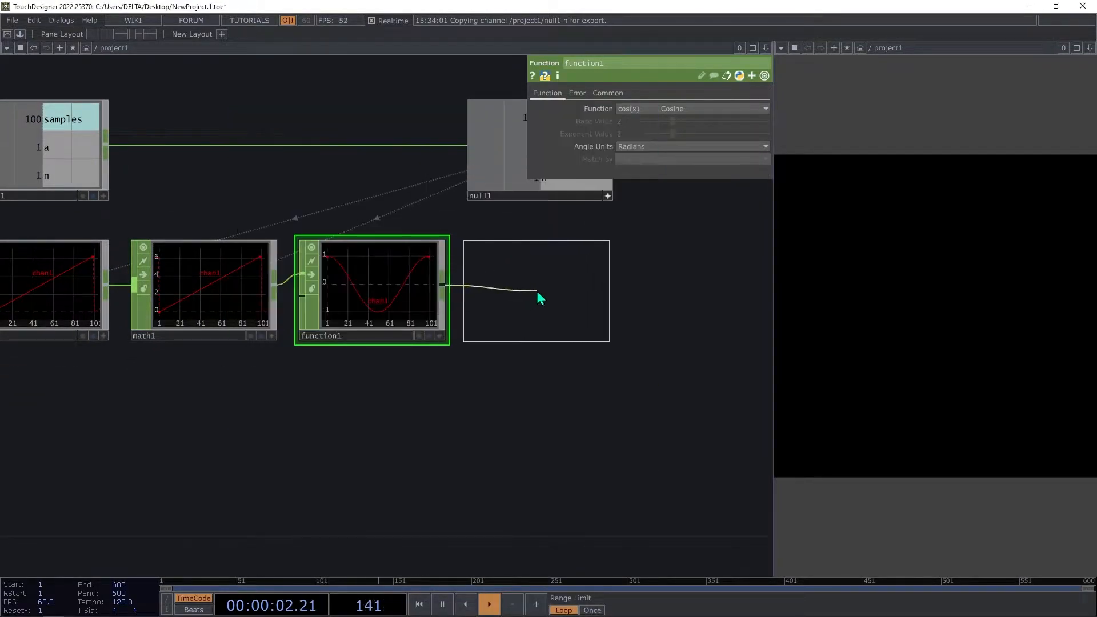
{"action": "left_click", "coordinate": [540, 299]}
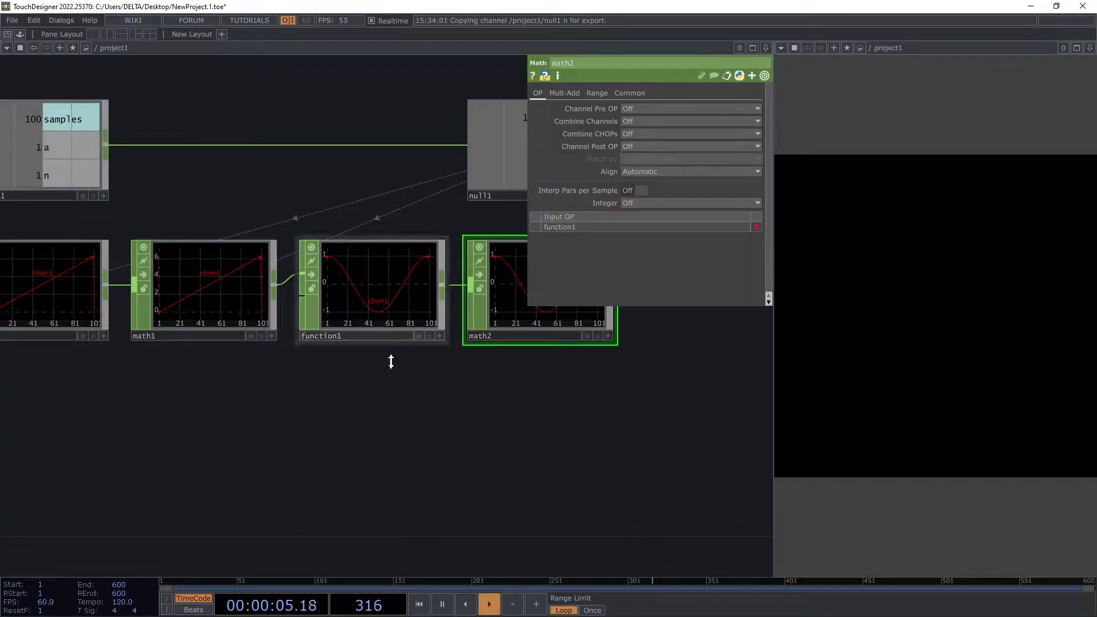
Link the second Math CHOP's Multiply to the Null CHOP's a channel.
{"action": "left_click_drag", "start_coordinate": [392, 362], "coordinate": [355, 292]}
{"action": "left_click_drag", "start_coordinate": [292, 444], "coordinate": [67, 446]}
{"action": "left_click_drag", "start_coordinate": [349, 148], "coordinate": [643, 122]}
{"action": "left_click", "coordinate": [646, 120]}
Select all six operators, shift them together away from the parameter area, and clear the selection.
{"action": "left_click_drag", "start_coordinate": [470, 383], "coordinate": [622, 346]}
{"action": "scroll", "coordinate": [594, 374], "scroll_direction": "down", "scroll_amount": 4}
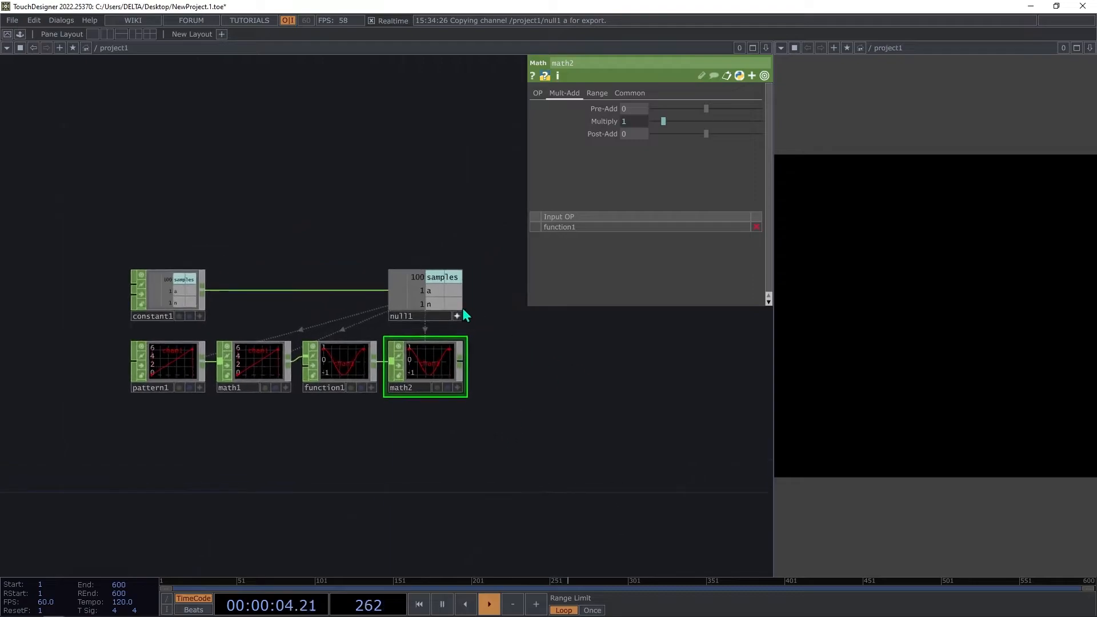
{"action": "left_click", "coordinate": [193, 306]}
{"action": "right_click_drag", "start_coordinate": [554, 400], "coordinate": [176, 293]}
{"action": "left_click_drag", "start_coordinate": [176, 292], "coordinate": [77, 298]}
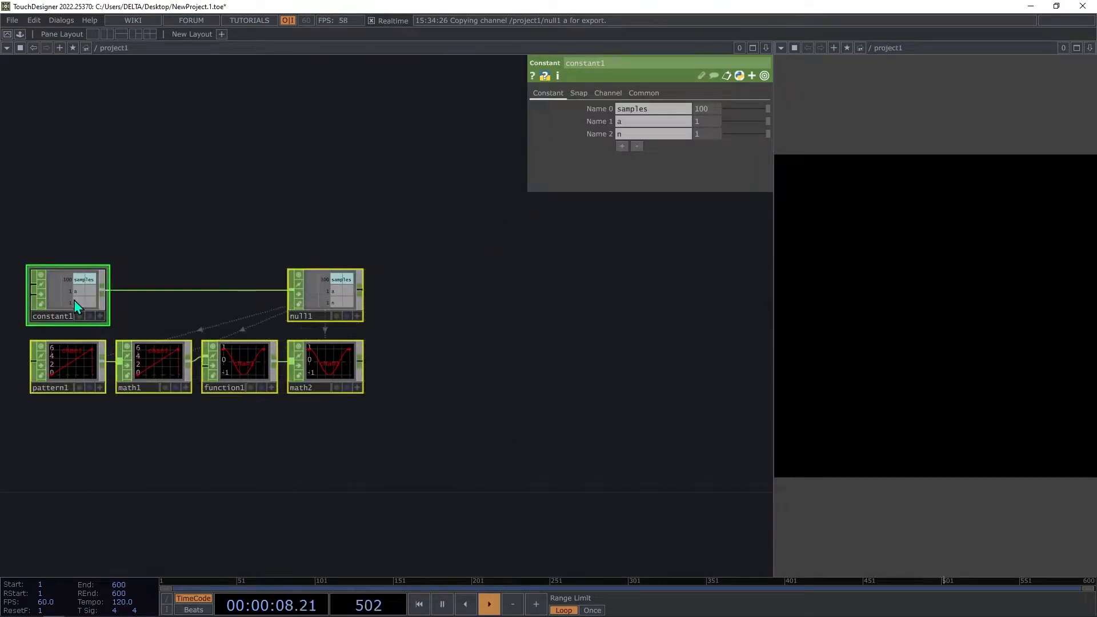
{"action": "left_click_drag", "start_coordinate": [221, 204], "coordinate": [233, 229]}
{"action": "left_click", "coordinate": [318, 266]}
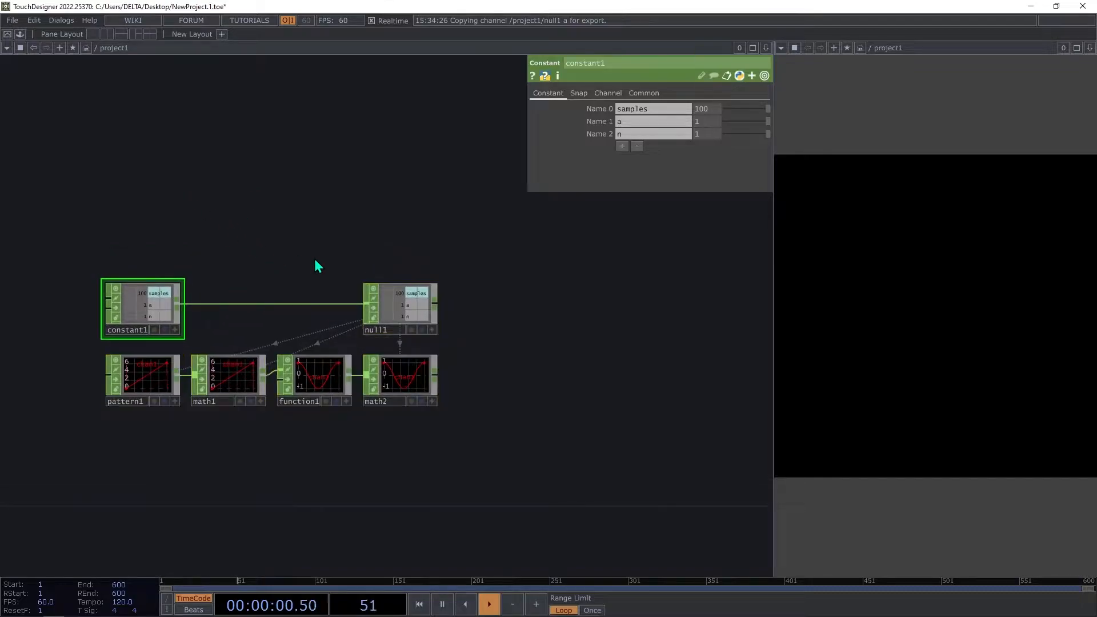
Add the Polar_to_parametric component from the Loop group of My Components, placing it after the second Math CHOP.
{"action": "left_click", "coordinate": [20, 34]}
{"action": "left_click_drag", "start_coordinate": [59, 313], "coordinate": [686, 357]}
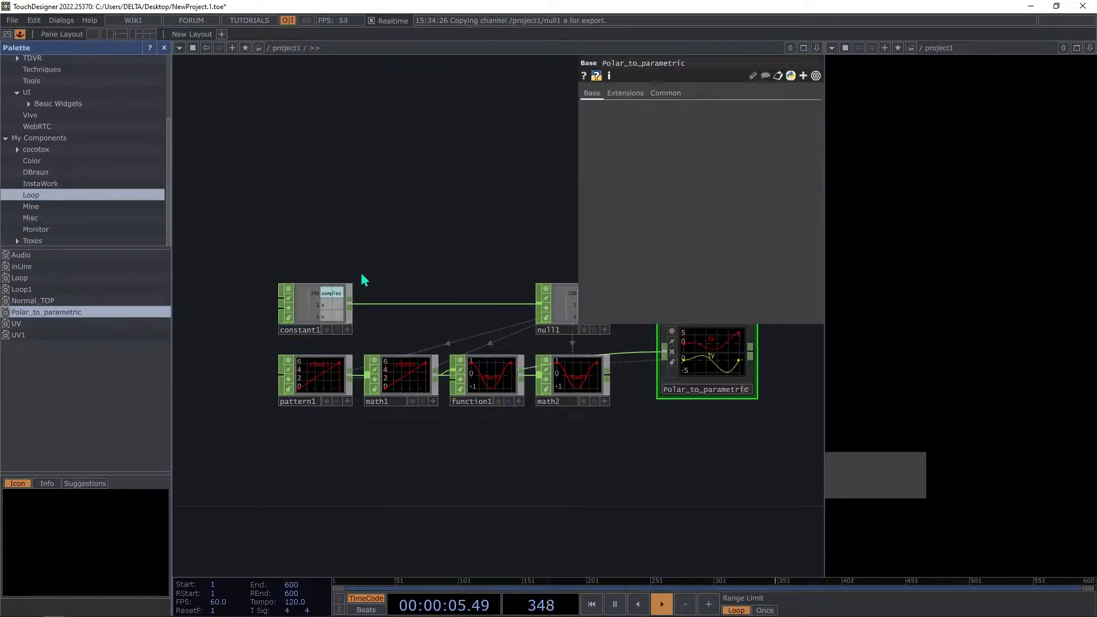
{"action": "left_click", "coordinate": [164, 49]}
Connect the second Math CHOP's output to an input of the Polar_to_parametric component.
{"action": "left_click_drag", "start_coordinate": [279, 206], "coordinate": [110, 133]}
{"action": "scroll", "coordinate": [338, 347], "scroll_direction": "up", "scroll_amount": 5}
{"action": "left_click_drag", "start_coordinate": [279, 376], "coordinate": [282, 404]}
{"action": "left_click_drag", "start_coordinate": [418, 282], "coordinate": [423, 306]}
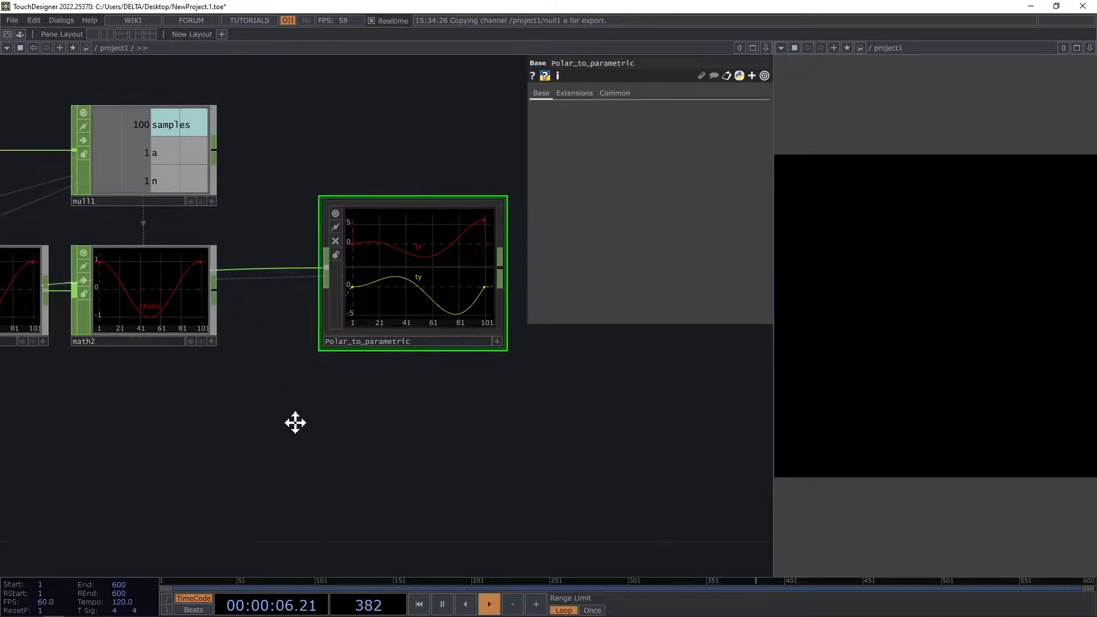
{"action": "left_click_drag", "start_coordinate": [296, 419], "coordinate": [295, 431]}
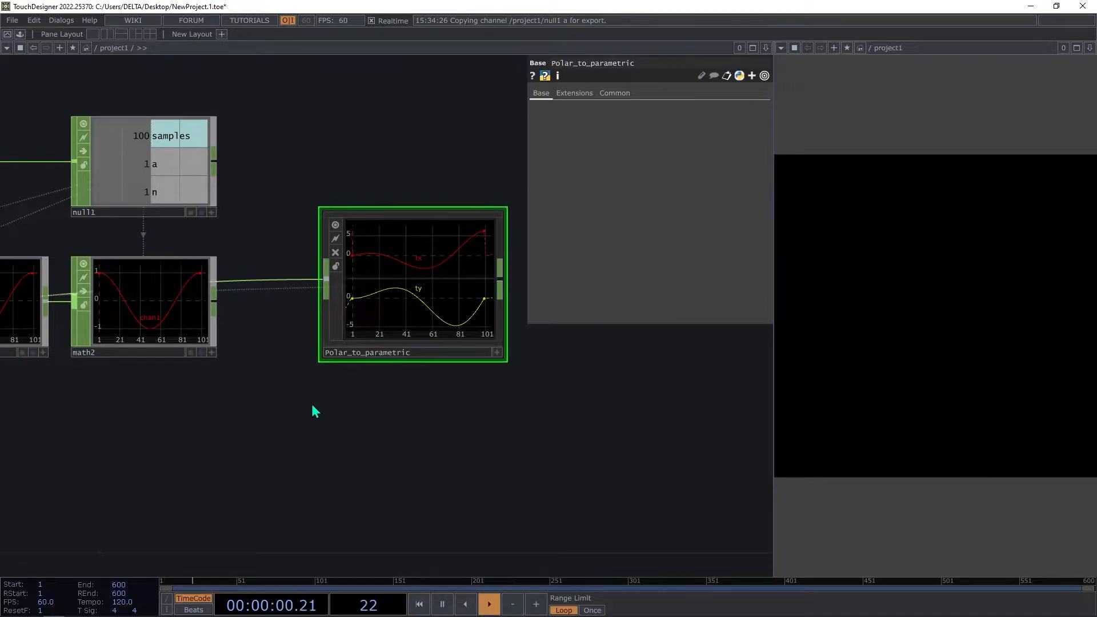
{"action": "left_click_drag", "start_coordinate": [216, 307], "coordinate": [326, 281]}
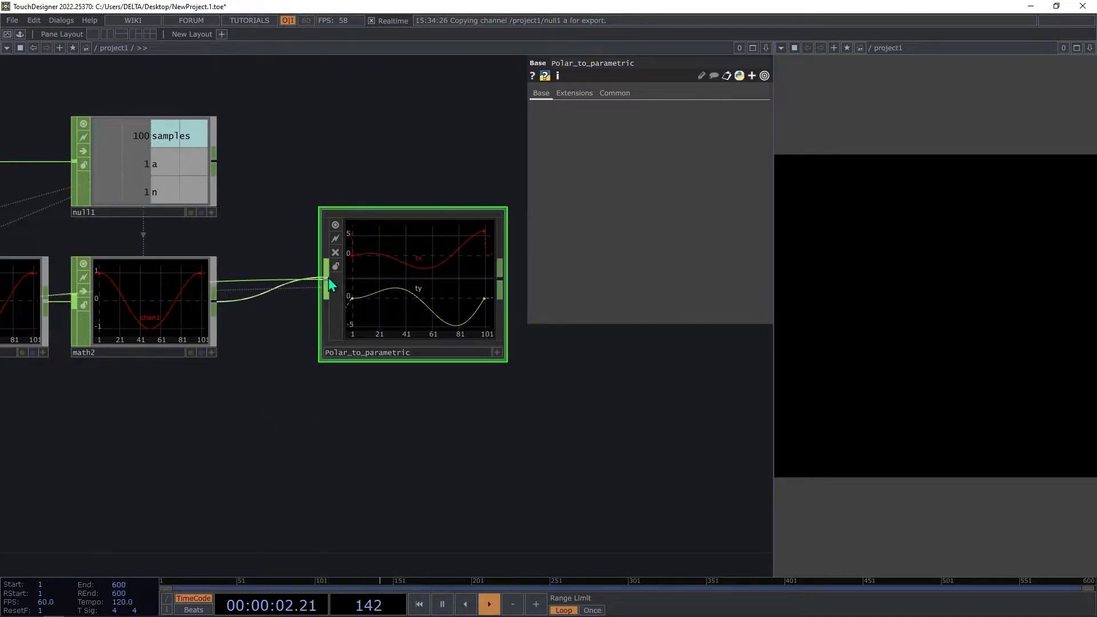
Add a Null CHOP after the Polar_to_parametric component.
{"action": "scroll", "coordinate": [164, 331], "scroll_direction": "down", "scroll_amount": 2}
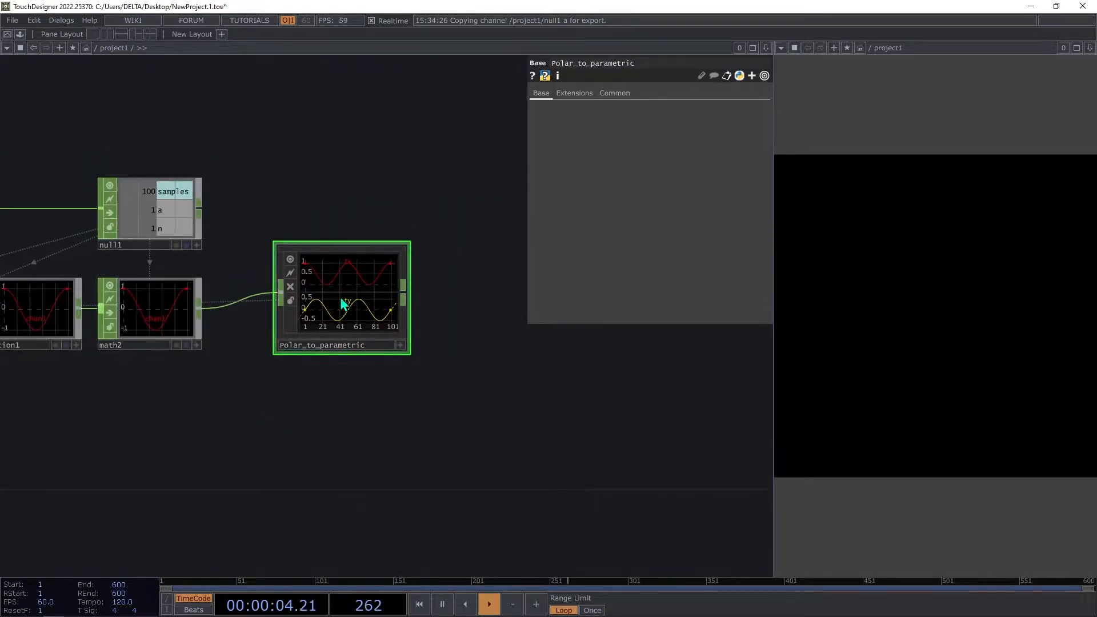
{"action": "scroll", "coordinate": [324, 294], "scroll_direction": "up", "scroll_amount": 4}
{"action": "scroll", "coordinate": [331, 328], "scroll_direction": "down", "scroll_amount": 3}
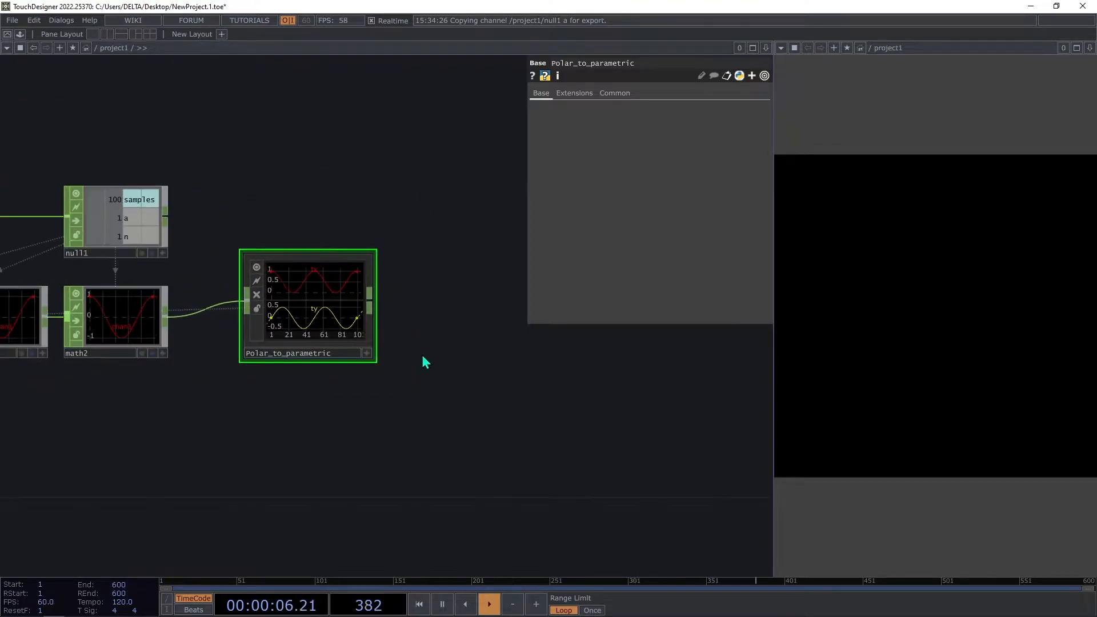
{"action": "key", "text": "Tab"}
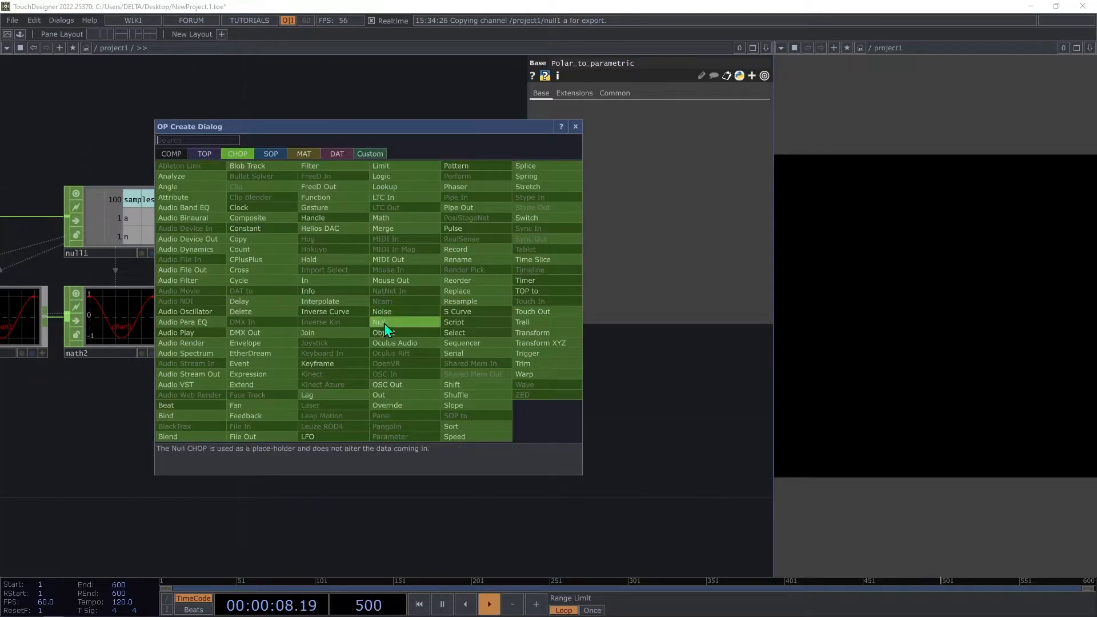
{"action": "left_click", "coordinate": [383, 322]}
{"action": "left_click", "coordinate": [436, 306]}
{"action": "scroll", "coordinate": [426, 280], "scroll_direction": "up", "scroll_amount": 3}
{"action": "scroll", "coordinate": [422, 271], "scroll_direction": "up", "scroll_amount": 4}
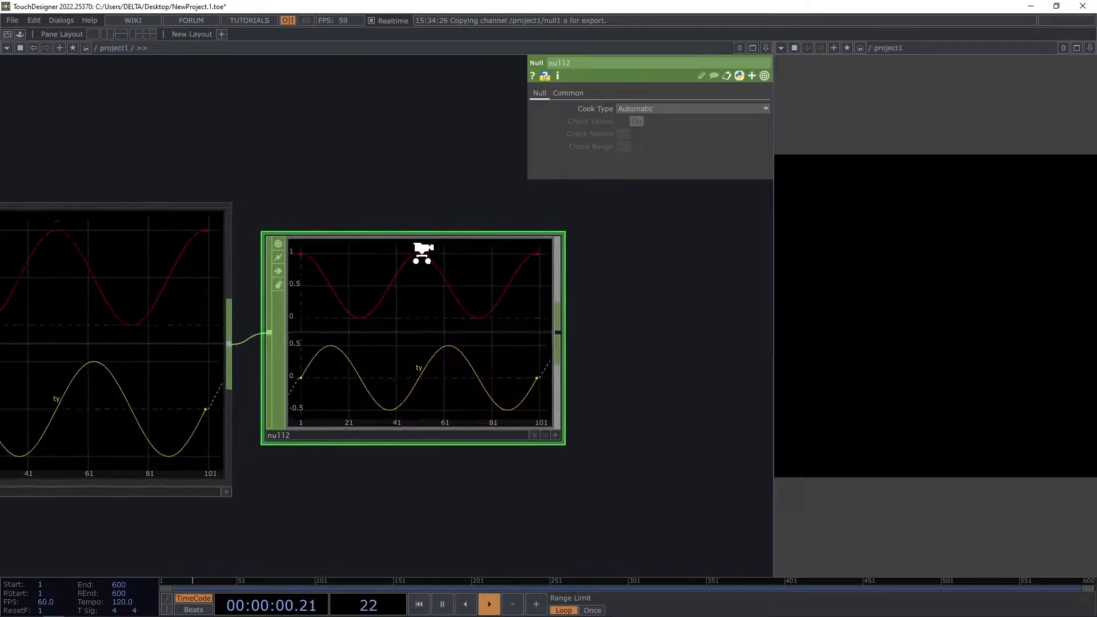
{"action": "scroll", "coordinate": [423, 434], "scroll_direction": "down", "scroll_amount": 5}
{"action": "scroll", "coordinate": [429, 316], "scroll_direction": "down", "scroll_amount": 4}
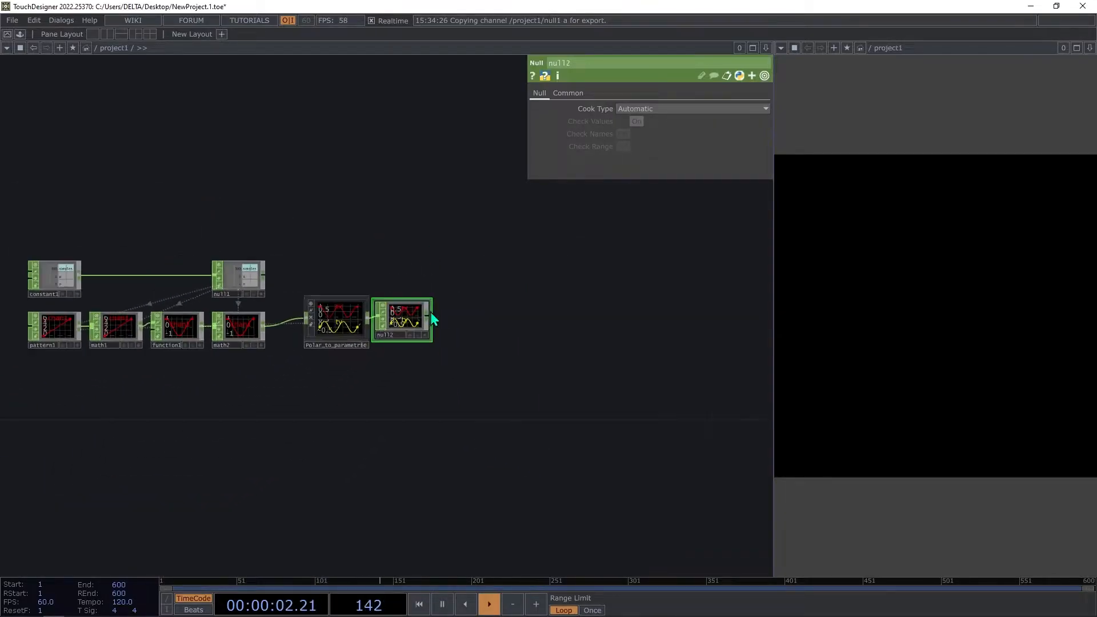
Add a CHOP to SOP fed by the new Null CHOP and place it directly above that Null.
{"action": "scroll", "coordinate": [386, 337], "scroll_direction": "up", "scroll_amount": 3}
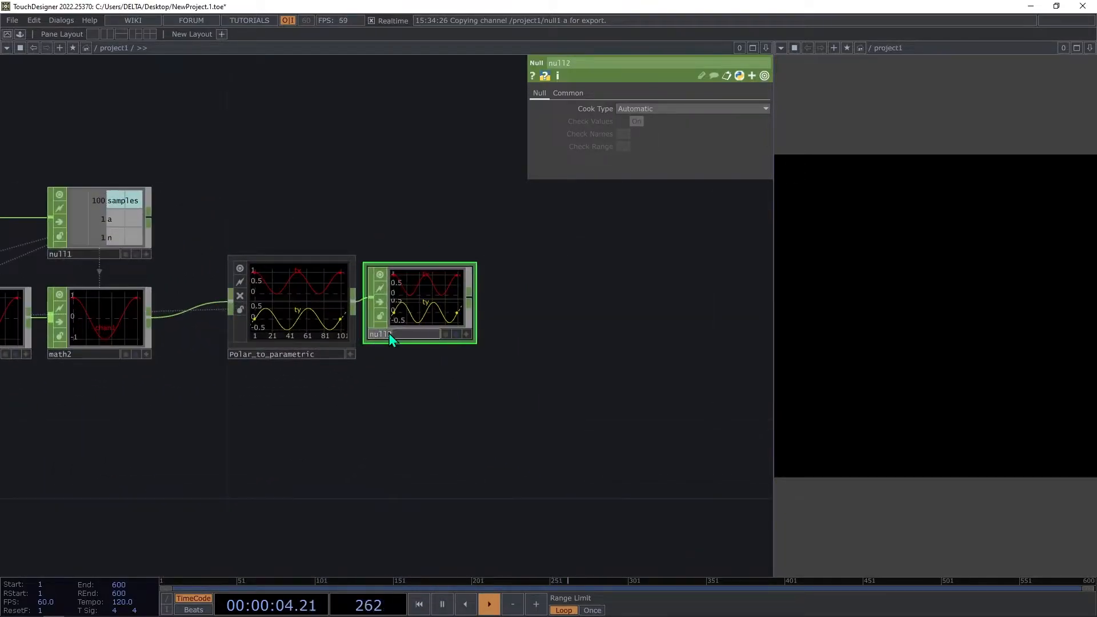
{"action": "right_click", "coordinate": [472, 298]}
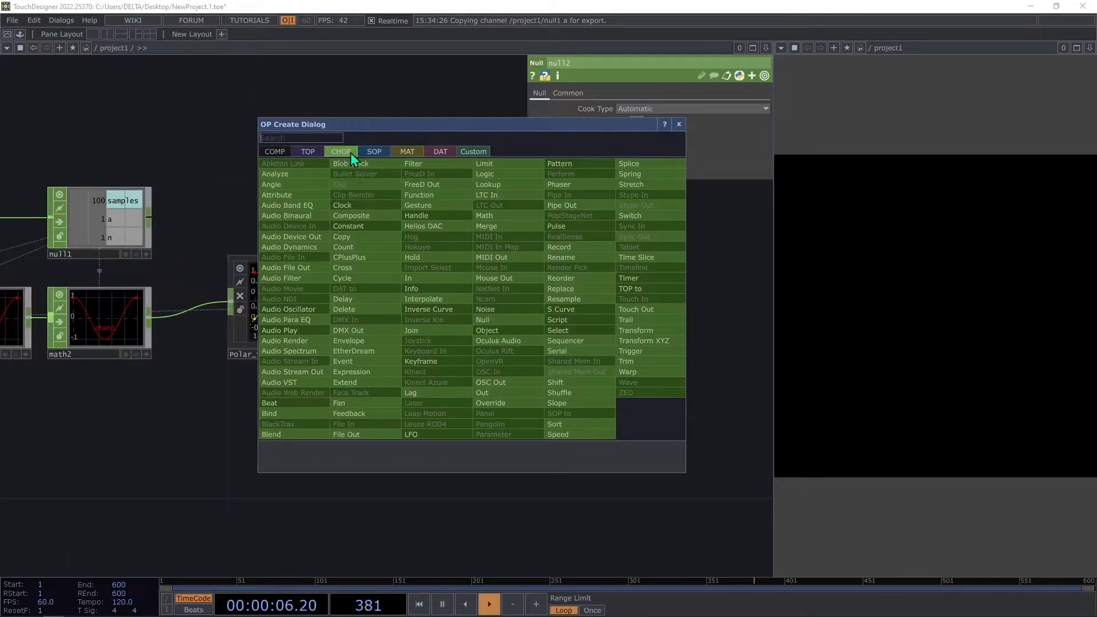
{"action": "left_click", "coordinate": [368, 153]}
{"action": "left_click", "coordinate": [305, 164]}
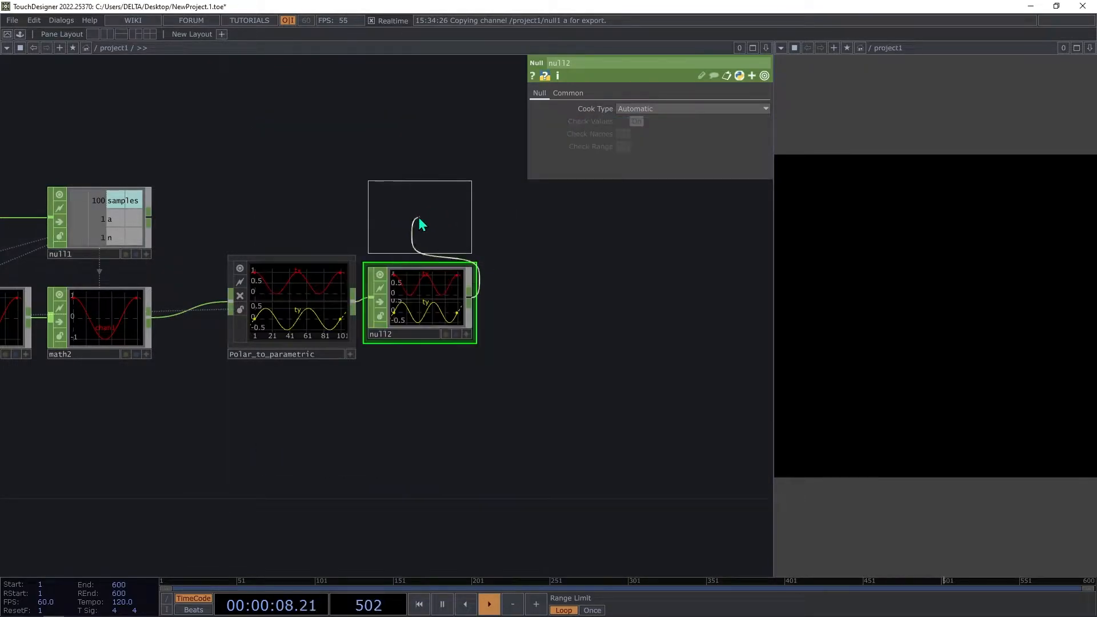
{"action": "left_click", "coordinate": [423, 258]}
Limit the CHOP to SOP's Channel Scope to tx ty and its Attribute Scope to P(0) P(1).
{"action": "left_click", "coordinate": [647, 160]}
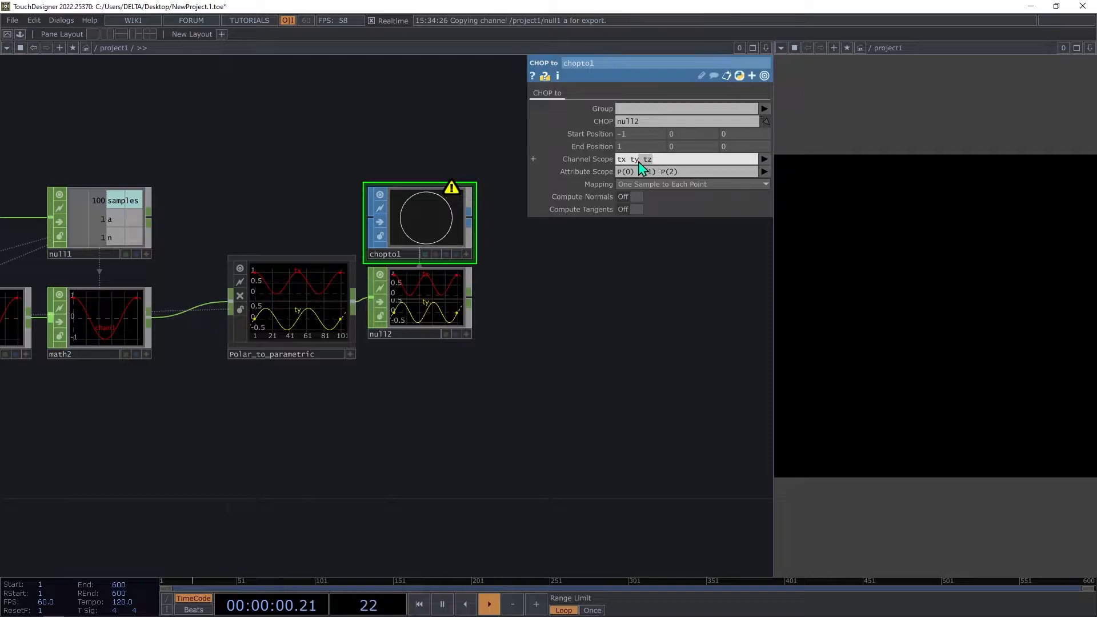
{"action": "key", "text": "BackSpace"}
{"action": "left_click", "coordinate": [680, 172]}
{"action": "key", "text": "BackSpace"}
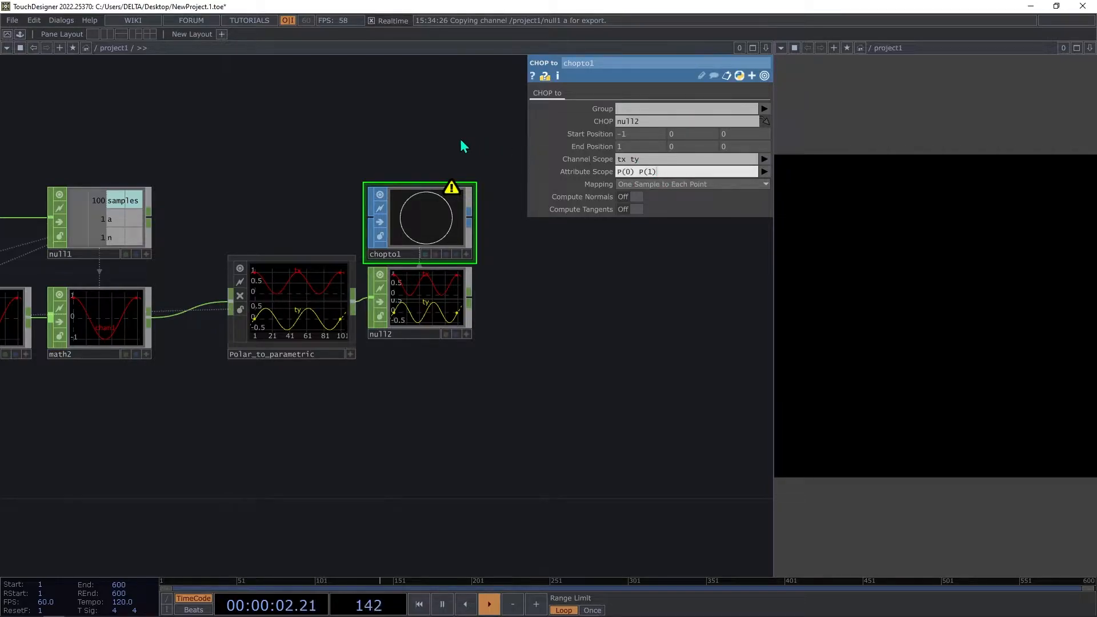
{"action": "left_click", "coordinate": [460, 142]}
{"action": "left_click", "coordinate": [466, 253]}
{"action": "scroll", "coordinate": [406, 204], "scroll_direction": "up", "scroll_amount": 6}
{"action": "scroll", "coordinate": [409, 292], "scroll_direction": "down", "scroll_amount": 5}
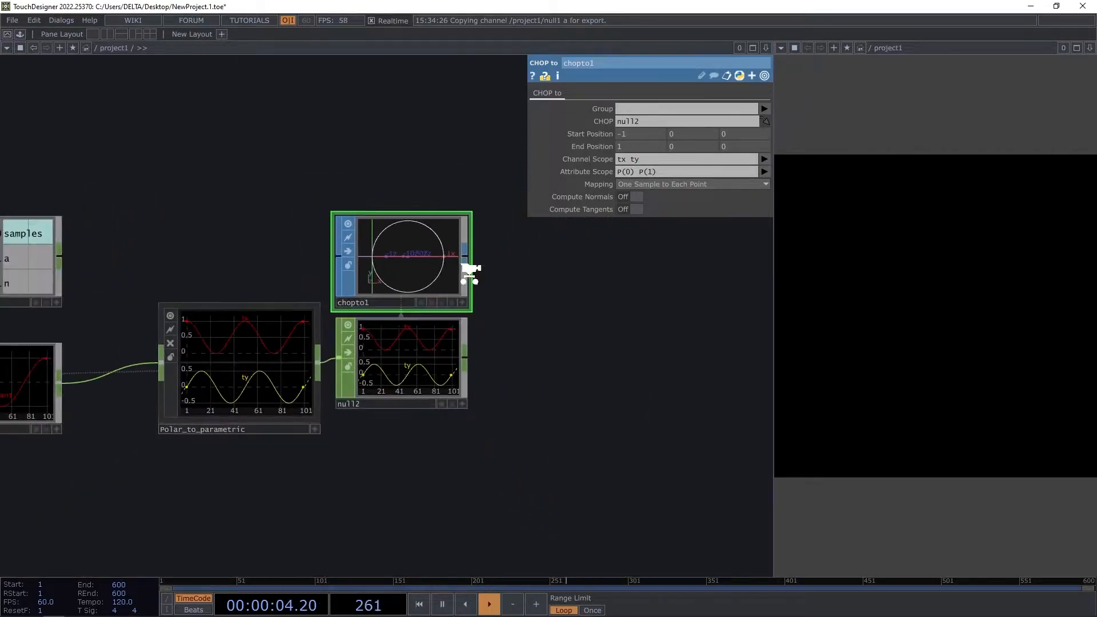
Add a Geometry COMP connected to the output of the CHOP to SOP.
{"action": "scroll", "coordinate": [387, 291], "scroll_direction": "down", "scroll_amount": 1}
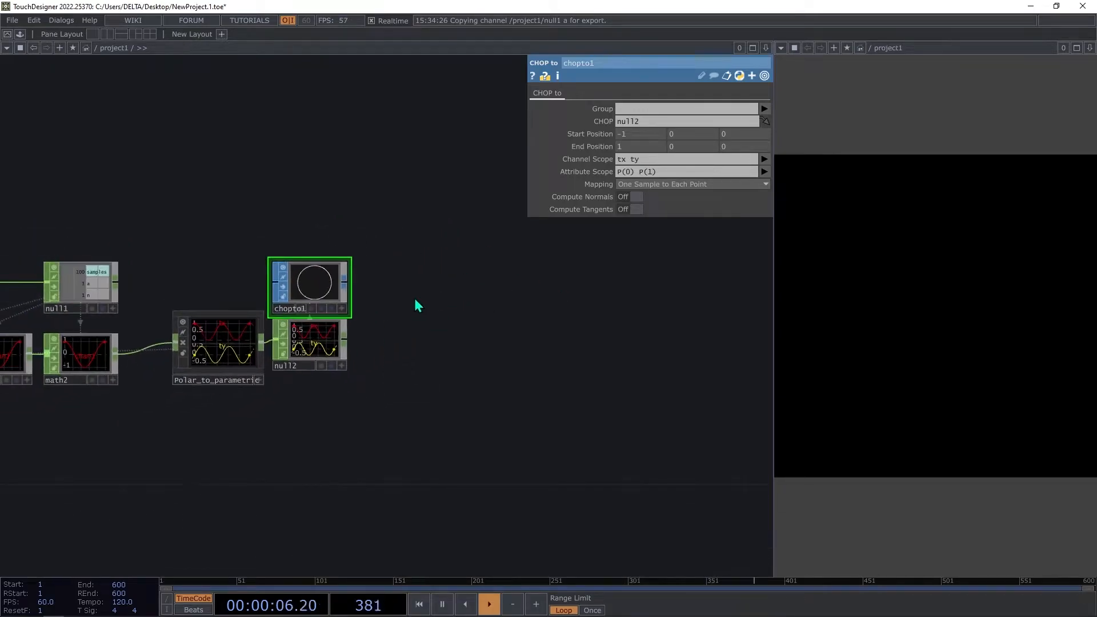
{"action": "right_click", "coordinate": [346, 286]}
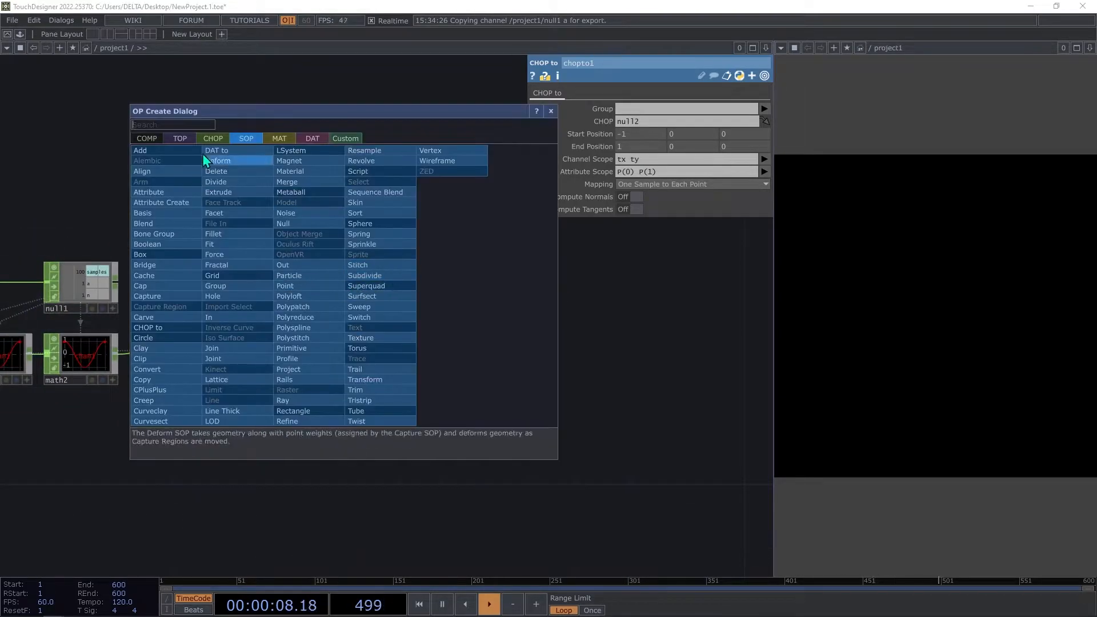
{"action": "type", "text": "g"}
{"action": "left_click", "coordinate": [148, 138]}
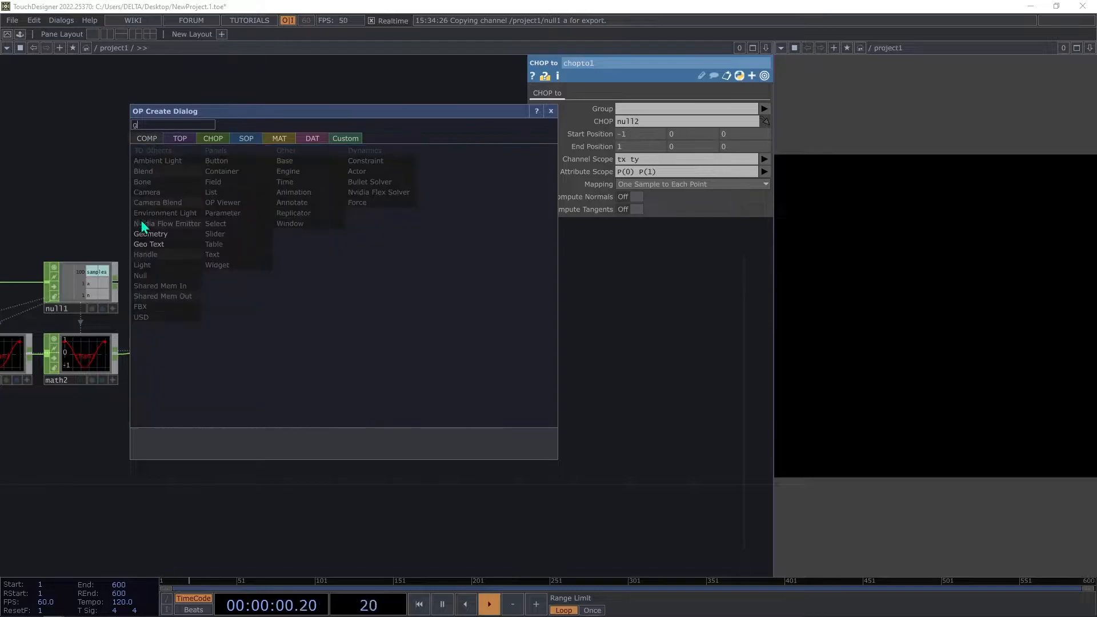
{"action": "left_click", "coordinate": [154, 234]}
{"action": "left_click", "coordinate": [421, 281]}
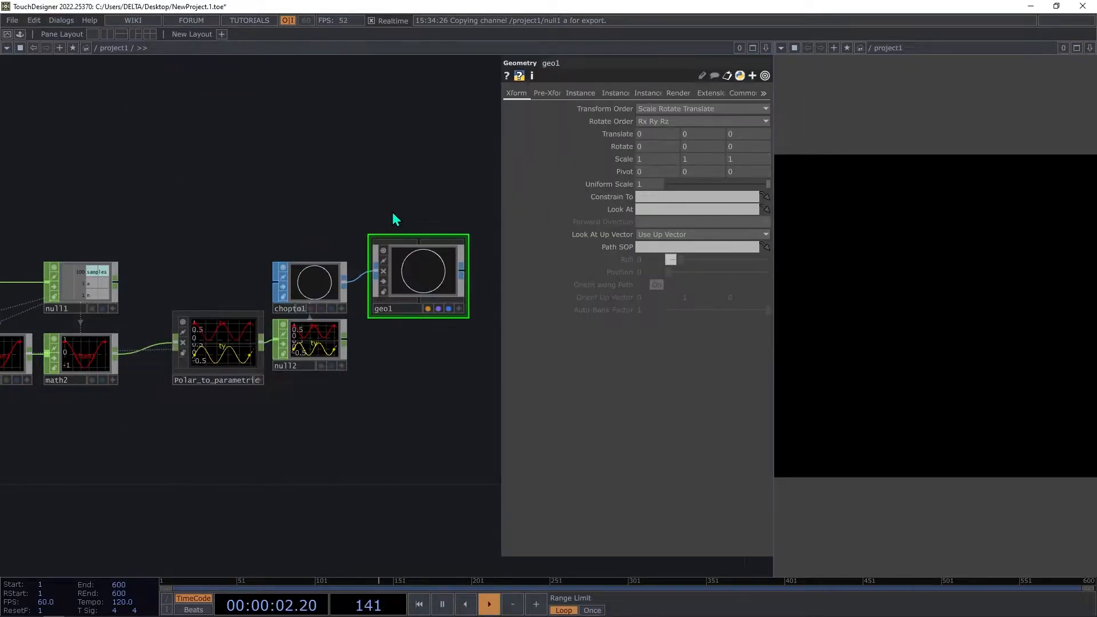
Add a Camera COMP above the Geometry COMP.
{"action": "key", "text": "Tab"}
{"action": "type", "text": "ca"}
{"action": "left_click", "coordinate": [202, 123]}
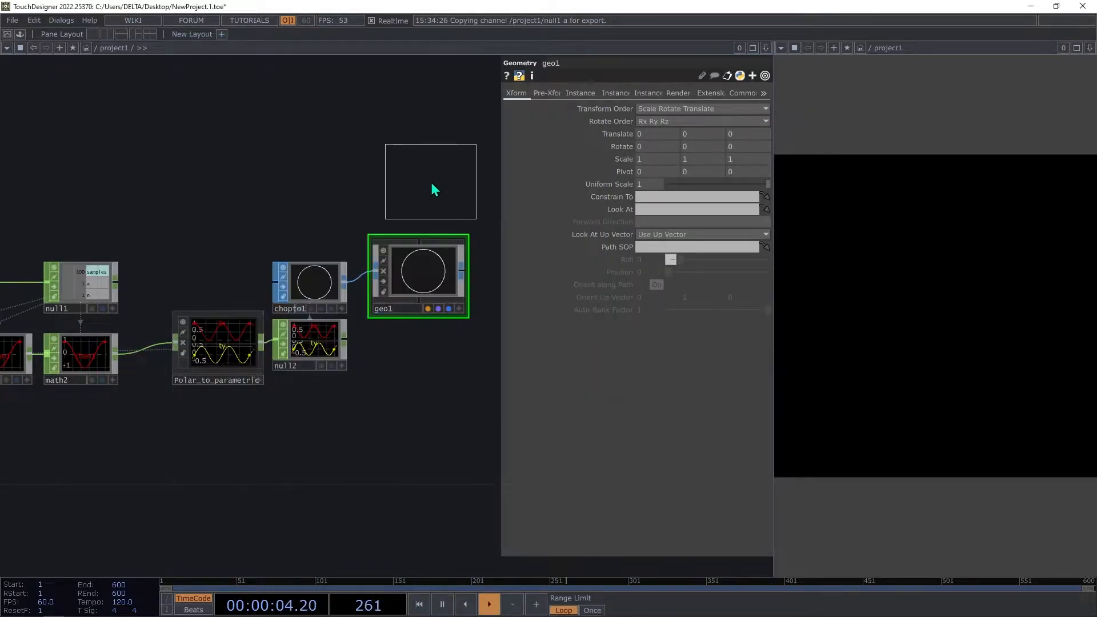
{"action": "left_click", "coordinate": [432, 188]}
Add a Constant MAT below the Geometry COMP and assign it as the geometry's material.
{"action": "key", "text": "Tab"}
{"action": "type", "text": "c"}
{"action": "left_click", "coordinate": [342, 262]}
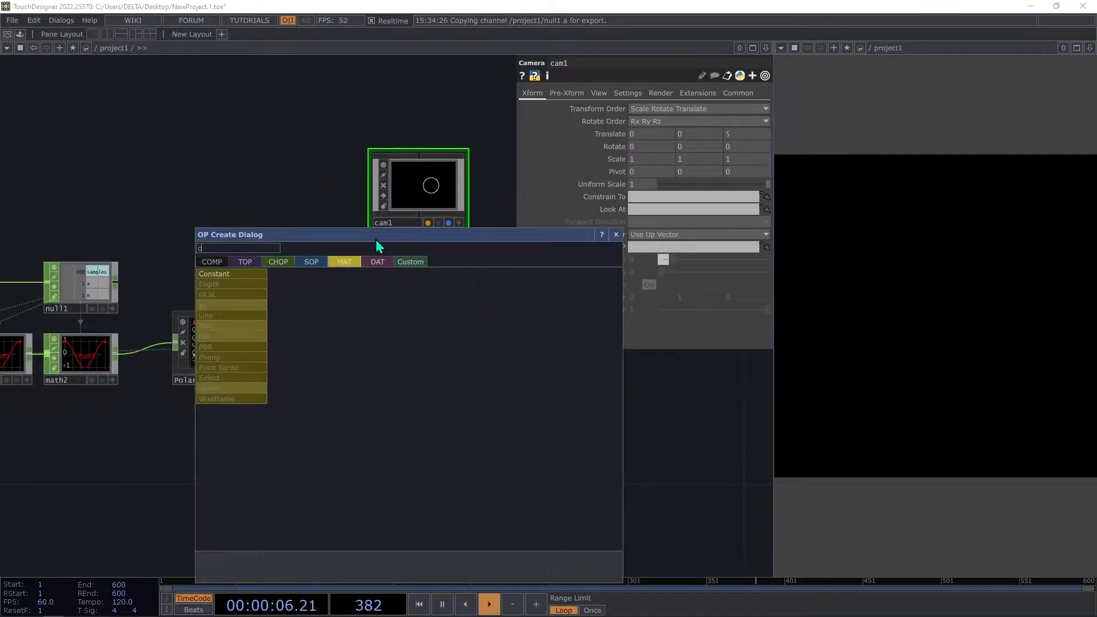
{"action": "left_click", "coordinate": [235, 275]}
{"action": "left_click", "coordinate": [447, 357]}
{"action": "left_click_drag", "start_coordinate": [420, 342], "coordinate": [381, 267]}
{"action": "left_click", "coordinate": [400, 253]}
{"action": "left_click_drag", "start_coordinate": [451, 353], "coordinate": [423, 352]}
Add a Render TOP beside the Geometry COMP.
{"action": "left_click_drag", "start_coordinate": [517, 342], "coordinate": [307, 299]}
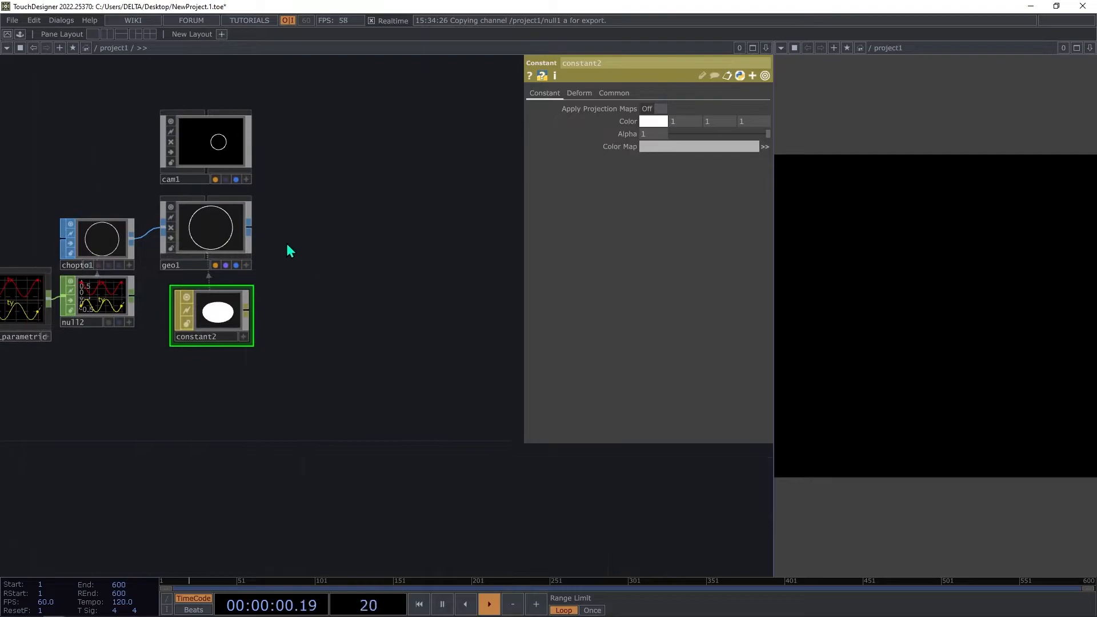
{"action": "key", "text": "Tab"}
{"action": "type", "text": "re"}
{"action": "left_click", "coordinate": [126, 100]}
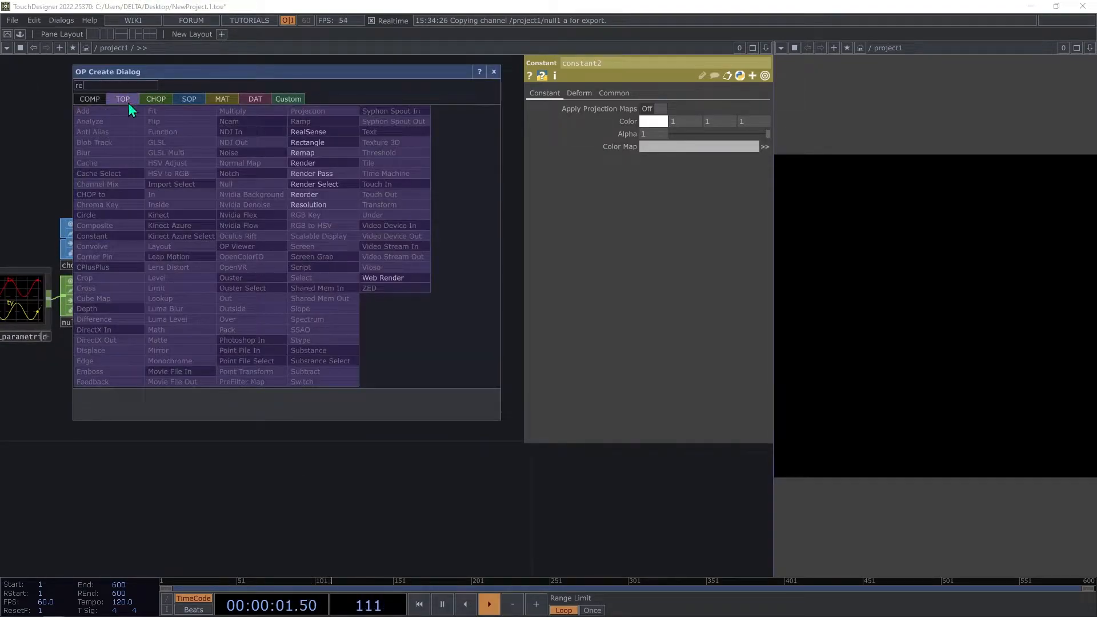
{"action": "left_click", "coordinate": [310, 168]}
{"action": "left_click", "coordinate": [296, 241]}
{"action": "scroll", "coordinate": [288, 242], "scroll_direction": "up", "scroll_amount": 5}
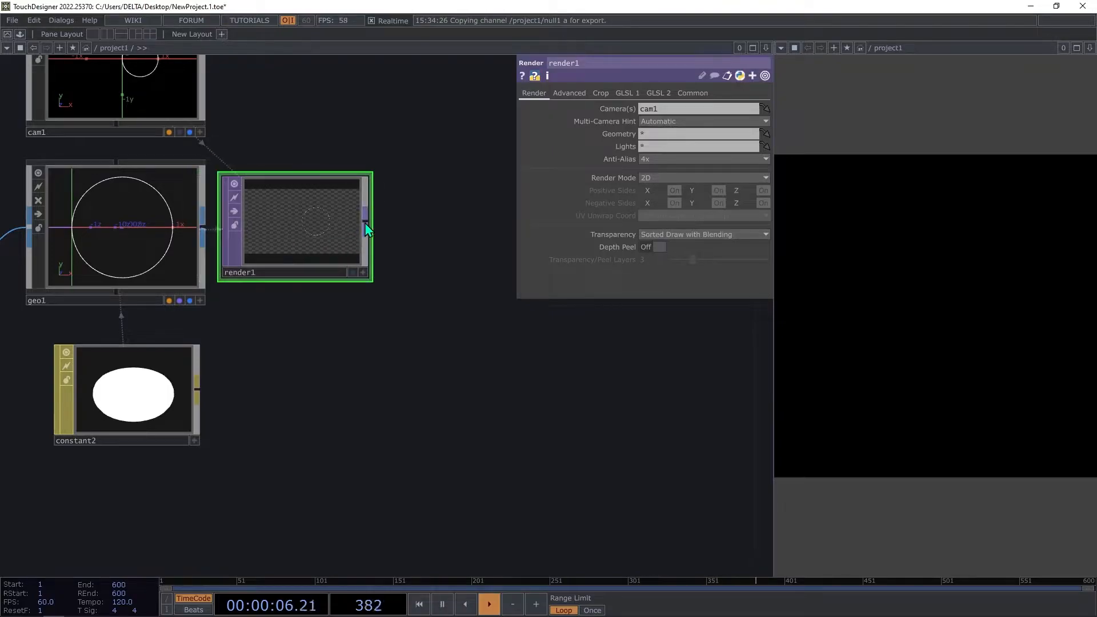
Append a Transform TOP to the Render TOP, followed by a Null TOP.
{"action": "right_click", "coordinate": [363, 223]}
{"action": "left_click", "coordinate": [465, 185]}
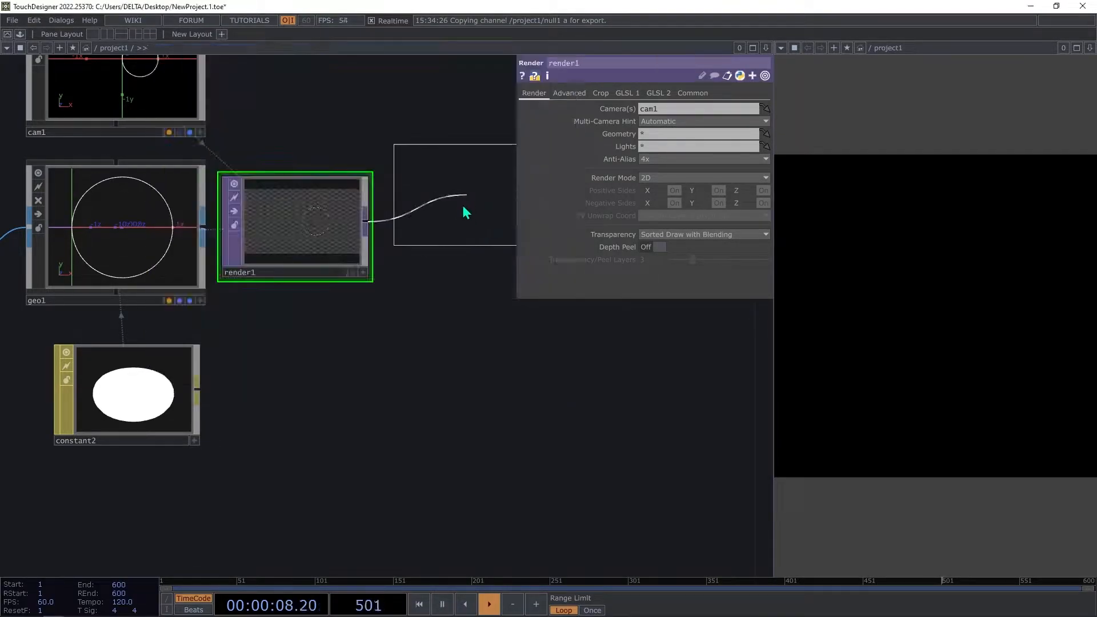
{"action": "left_click", "coordinate": [461, 227]}
{"action": "left_click_drag", "start_coordinate": [451, 328], "coordinate": [266, 331]}
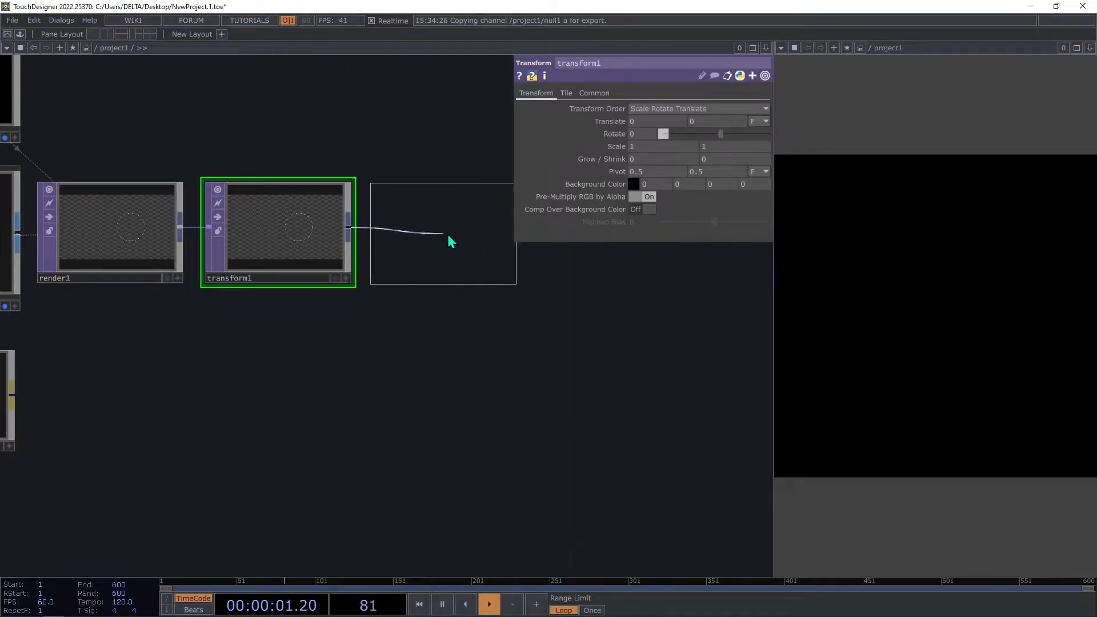
{"action": "left_click", "coordinate": [451, 233]}
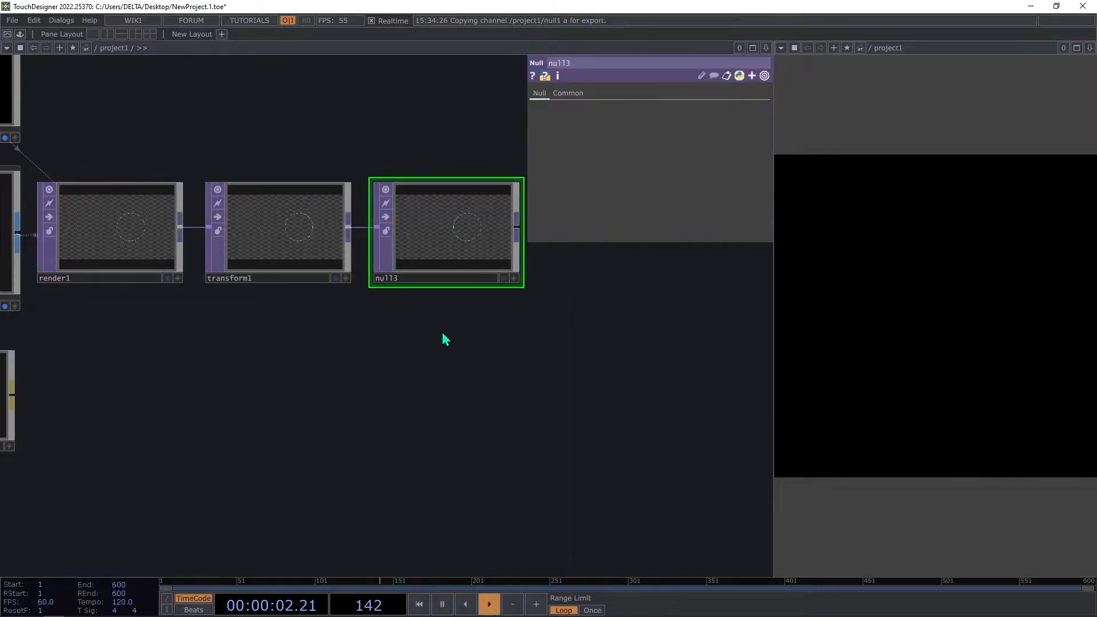
Rename the Null TOP at the end of the chain as bg.
{"action": "left_click_drag", "start_coordinate": [457, 337], "coordinate": [321, 273]}
{"action": "double_click", "coordinate": [300, 275]}
{"action": "type", "text": "bg"}
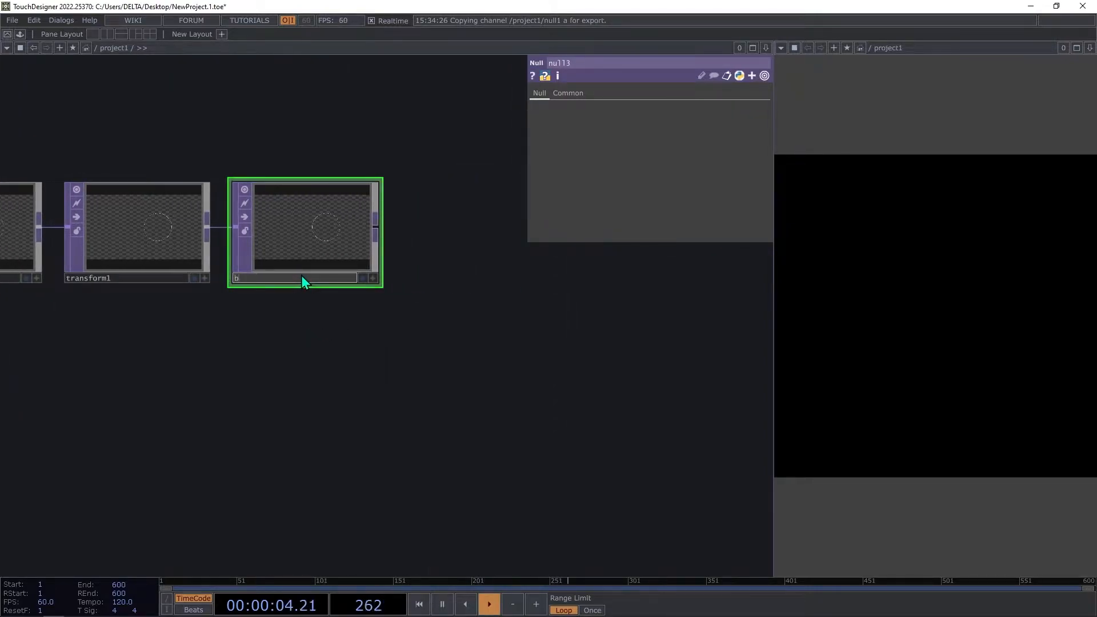
{"action": "key", "text": "Return"}
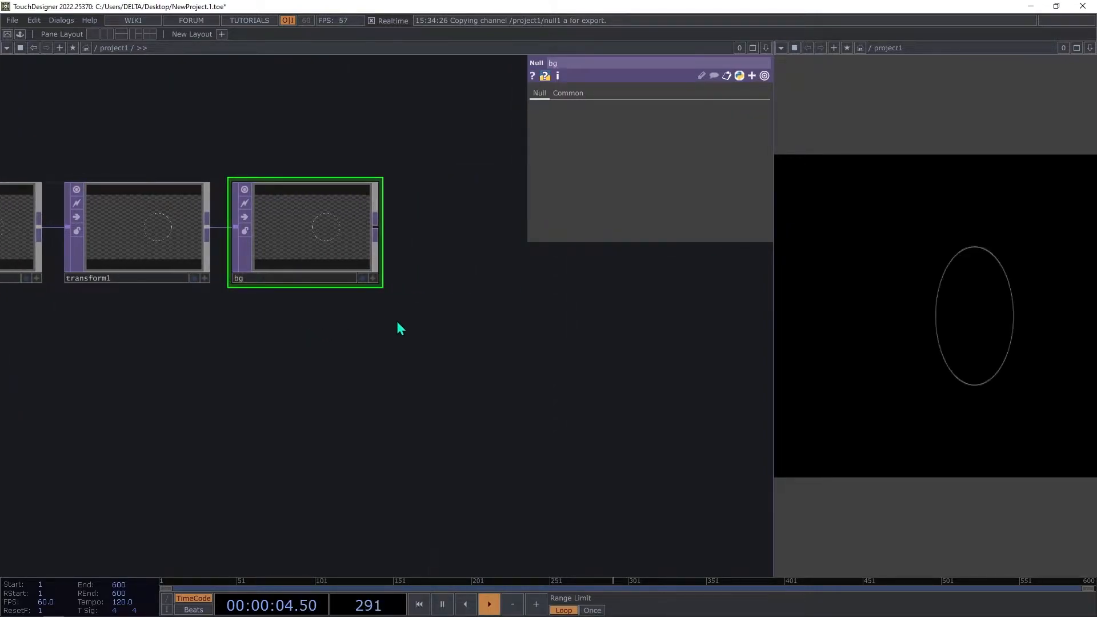
Turn on the display flag of the bg Null TOP and check the network's backdrop display options.
{"action": "right_click", "coordinate": [321, 327]}
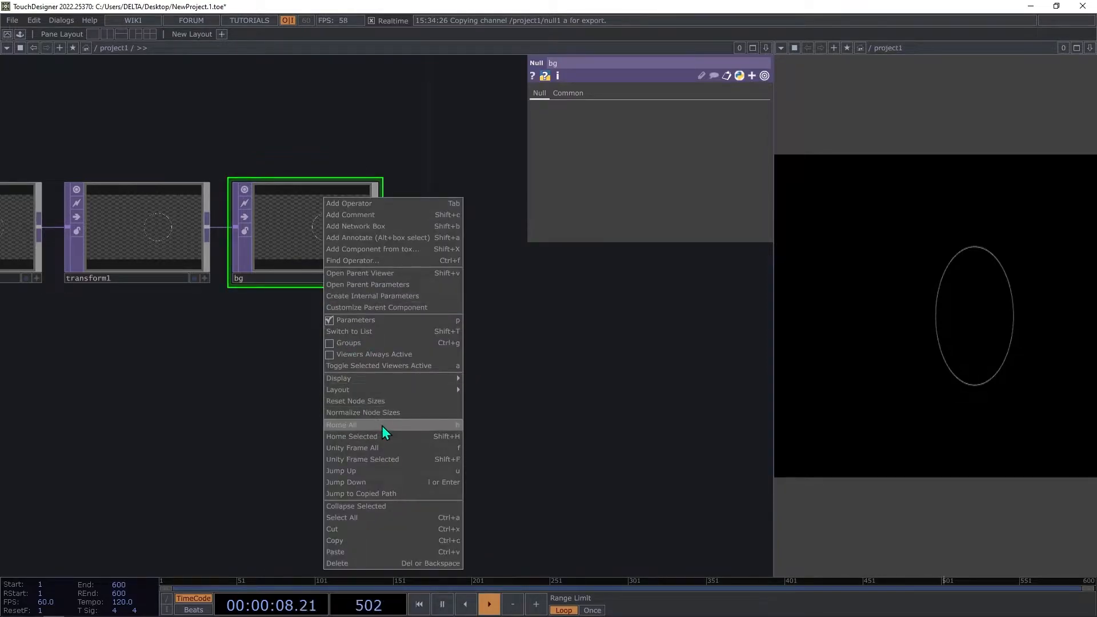
{"action": "left_click", "coordinate": [231, 393]}
{"action": "right_click", "coordinate": [316, 384]}
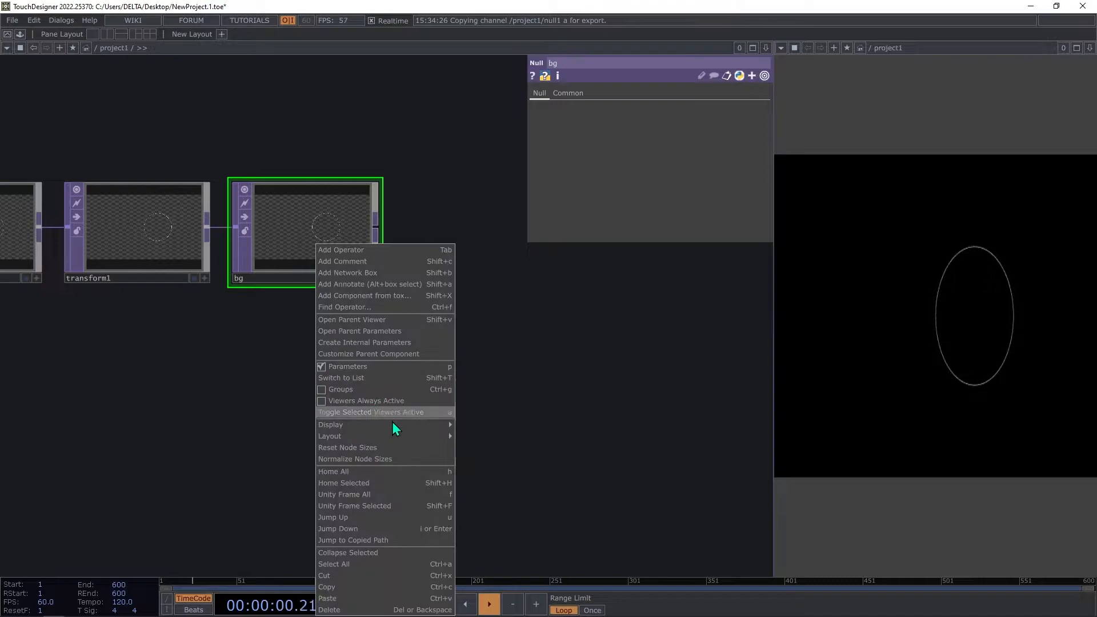
{"action": "mouse_move", "coordinate": [394, 425]}
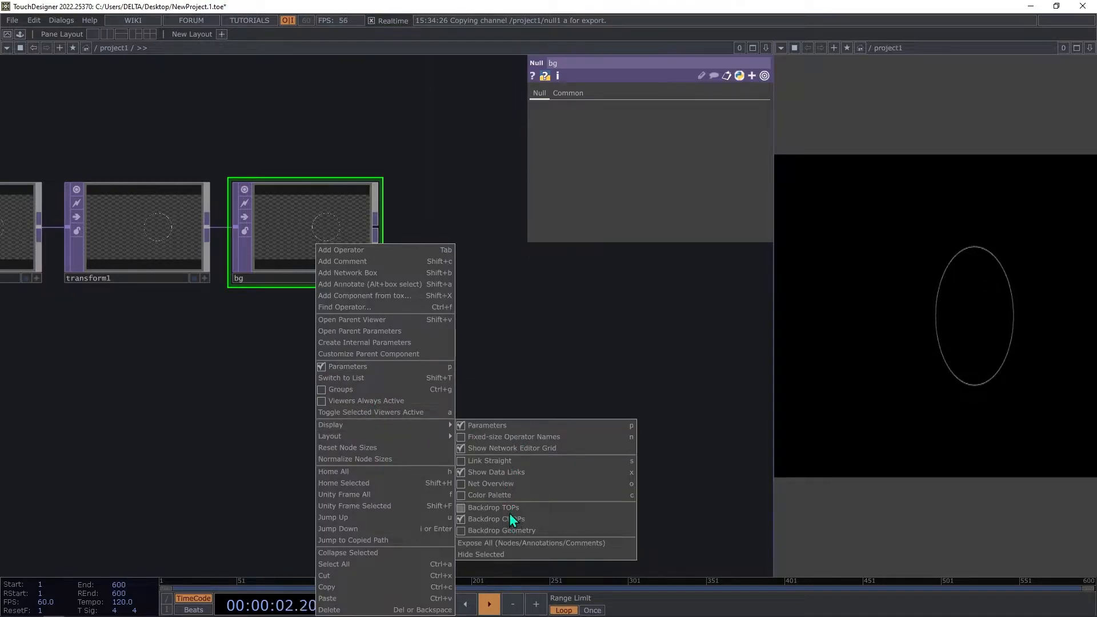
{"action": "left_click", "coordinate": [223, 421]}
Select the camera, geometry, material and TOP operators, shift them together slightly closer to the CHOP to SOP, and clear the selection.
{"action": "scroll", "coordinate": [378, 385], "scroll_direction": "down", "scroll_amount": 5}
{"action": "left_click_drag", "start_coordinate": [138, 388], "coordinate": [446, 377]}
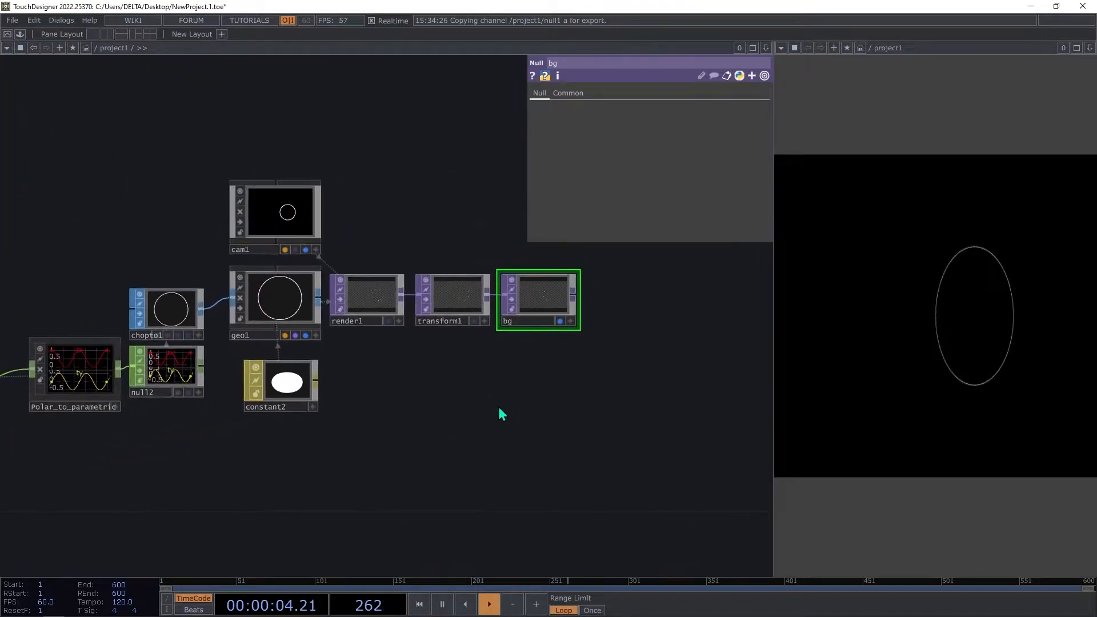
{"action": "left_click_drag", "start_coordinate": [587, 412], "coordinate": [388, 284]}
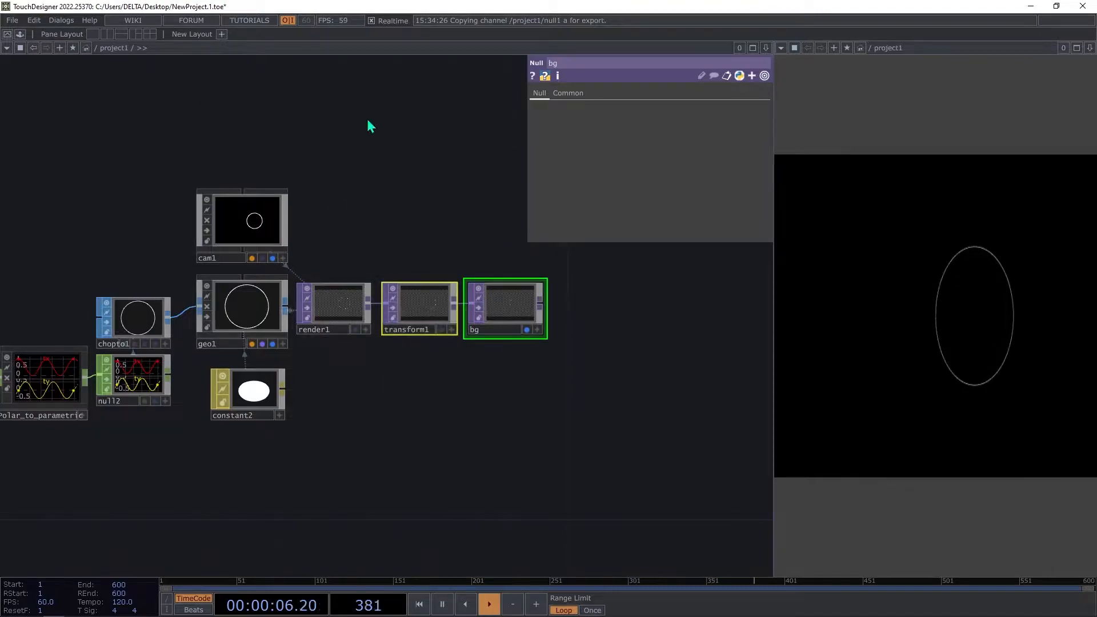
{"action": "scroll", "coordinate": [482, 265], "scroll_direction": "down", "scroll_amount": 5}
{"action": "scroll", "coordinate": [502, 320], "scroll_direction": "up", "scroll_amount": 5}
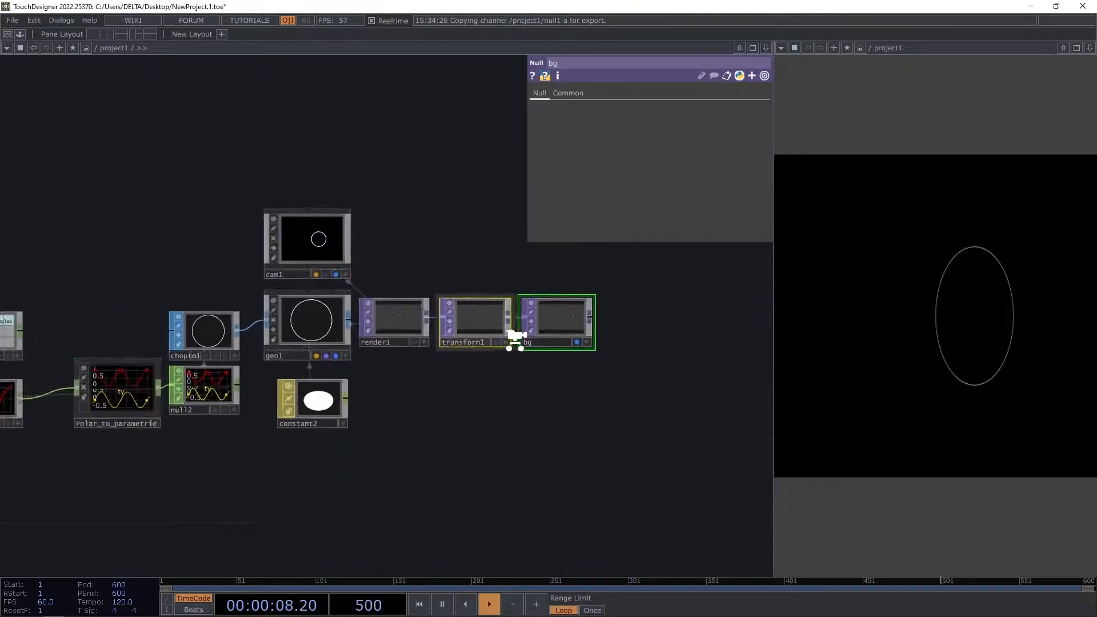
{"action": "scroll", "coordinate": [515, 341], "scroll_direction": "up", "scroll_amount": 1}
{"action": "right_click_drag", "start_coordinate": [611, 429], "coordinate": [275, 192]}
{"action": "left_click_drag", "start_coordinate": [297, 239], "coordinate": [285, 239]}
{"action": "left_click", "coordinate": [540, 405]}
Set the Render TOP's resolution width to the expression parent().width.
{"action": "scroll", "coordinate": [492, 400], "scroll_direction": "up", "scroll_amount": 2}
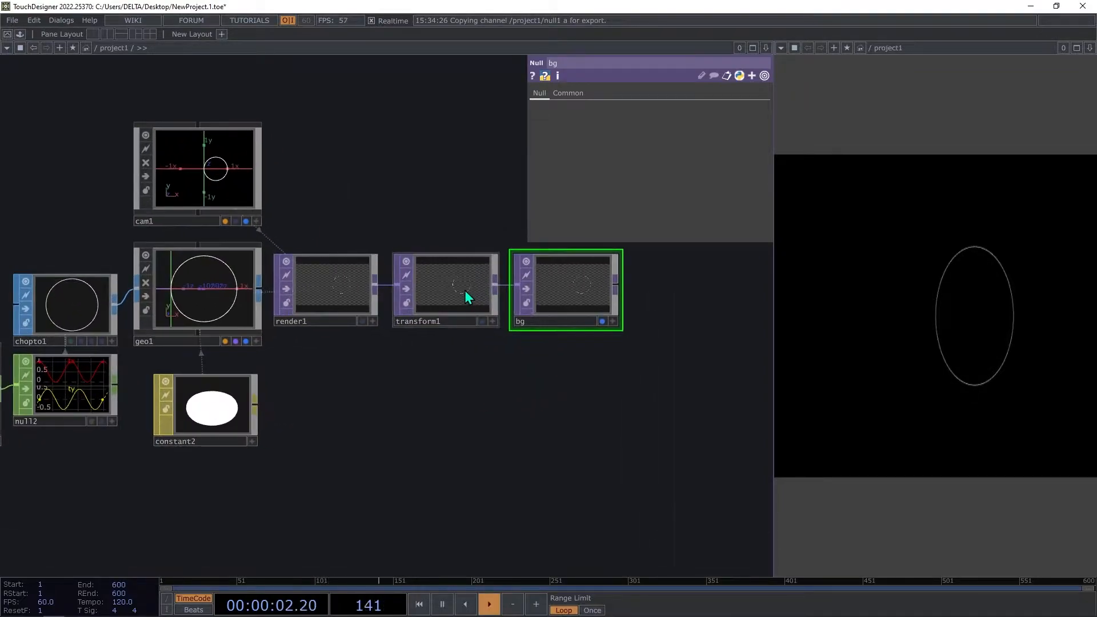
{"action": "left_click", "coordinate": [465, 290]}
{"action": "left_click", "coordinate": [344, 283]}
{"action": "left_click", "coordinate": [691, 93]}
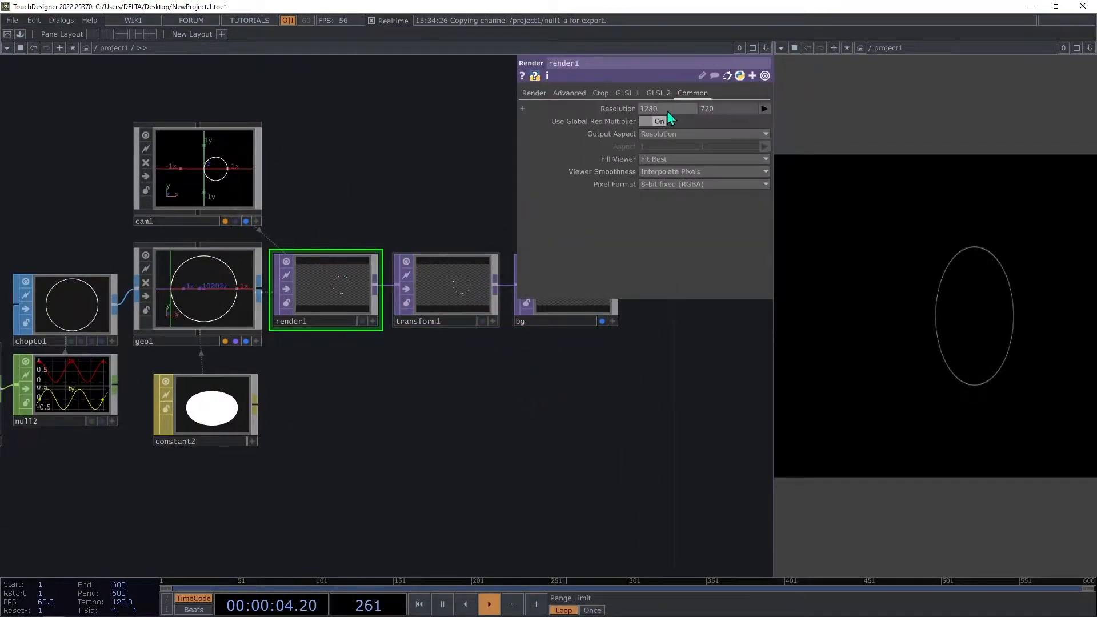
{"action": "left_click", "coordinate": [621, 109]}
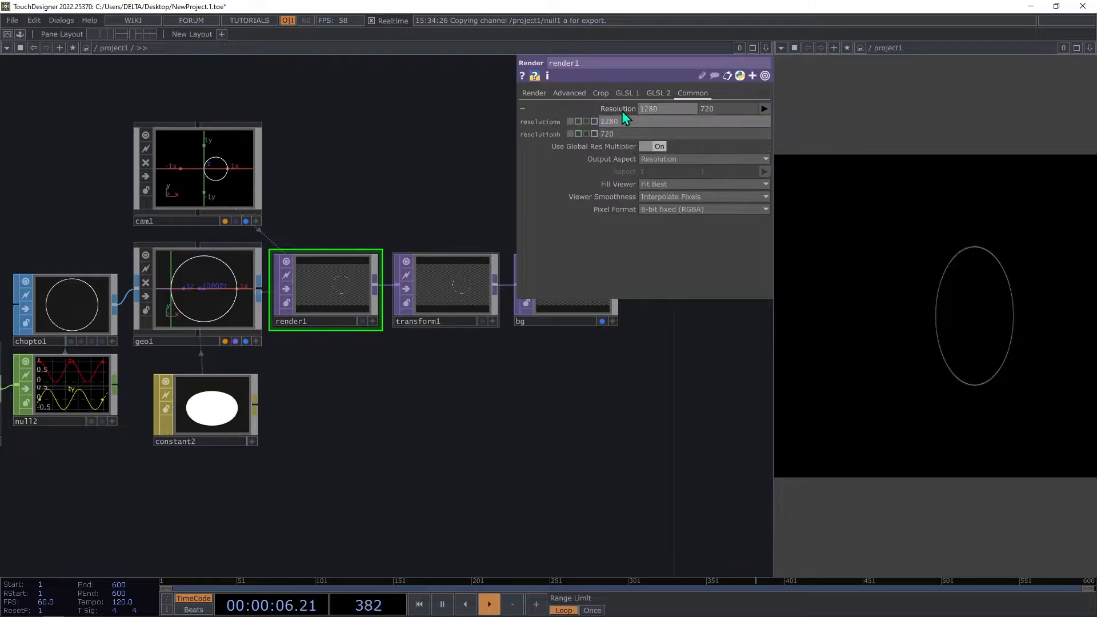
{"action": "type", "text": "parent().width"}
{"action": "key", "text": "Tab"}
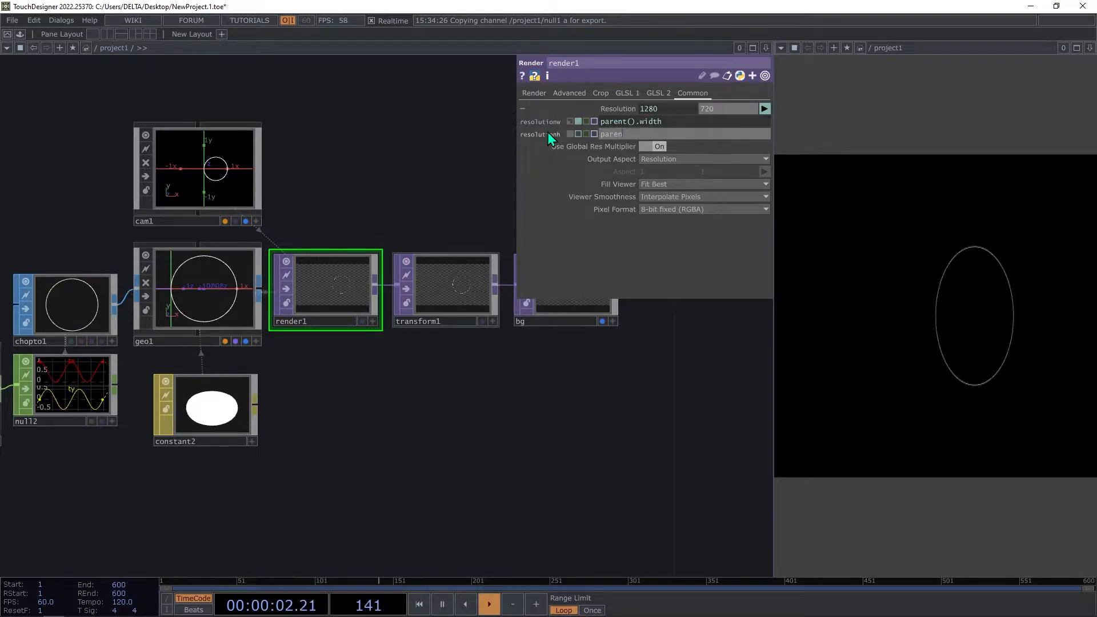
Set the Render TOP's resolution height to the expression parent().height and its pixel format to 32-bit float (RGBA).
{"action": "type", "text": "parent().height"}
{"action": "key", "text": "Return"}
{"action": "left_click", "coordinate": [683, 209]}
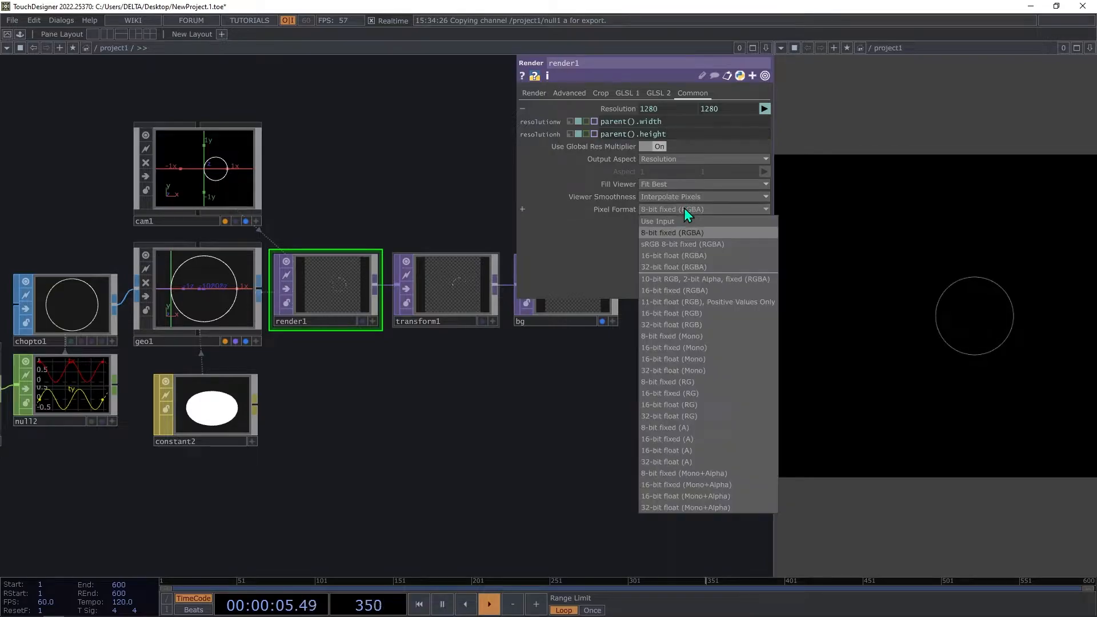
{"action": "left_click", "coordinate": [672, 270]}
Go up to the root network, review the project1 container's Layout, Panel, Look and Children parameters, and return inside project1.
{"action": "scroll", "coordinate": [686, 331], "scroll_direction": "down", "scroll_amount": 5}
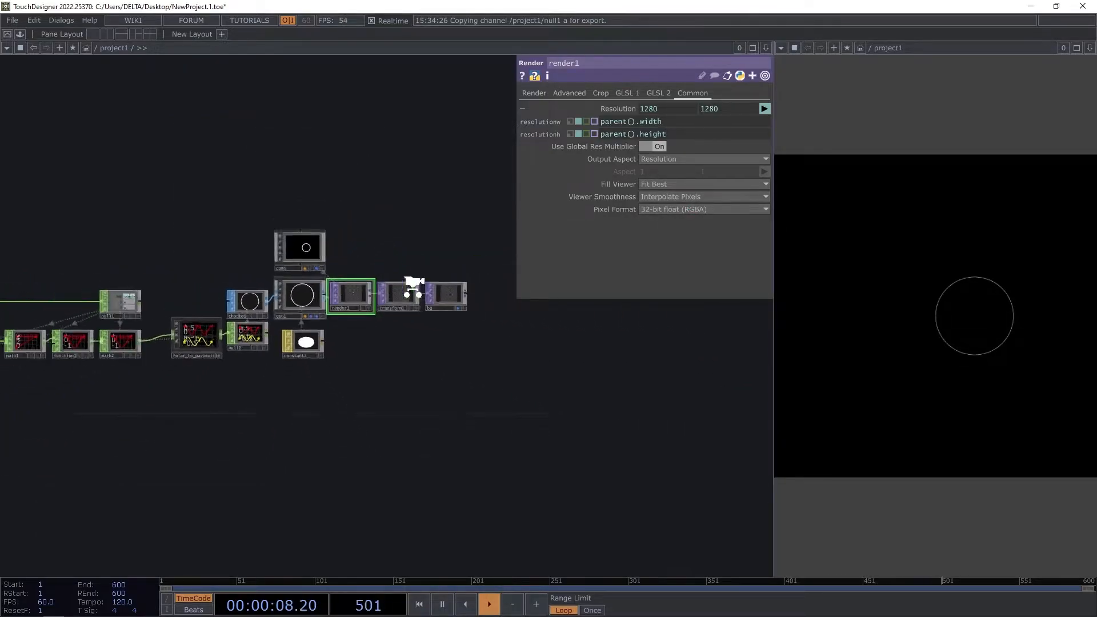
{"action": "scroll", "coordinate": [377, 231], "scroll_direction": "down", "scroll_amount": 3}
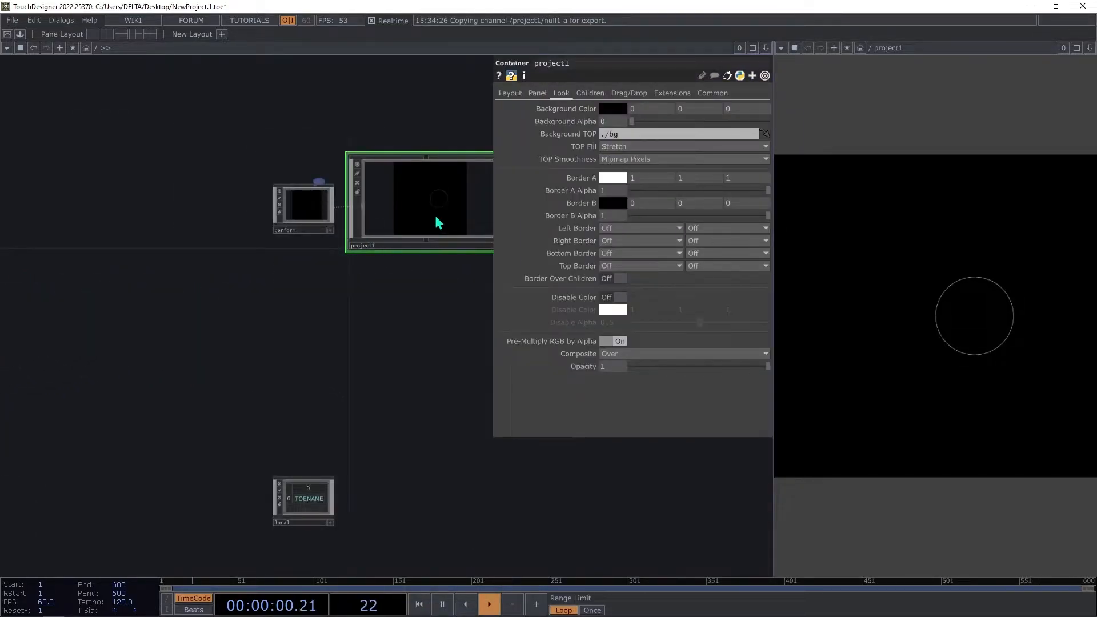
{"action": "scroll", "coordinate": [441, 220], "scroll_direction": "up", "scroll_amount": 4}
{"action": "left_click", "coordinate": [509, 94]}
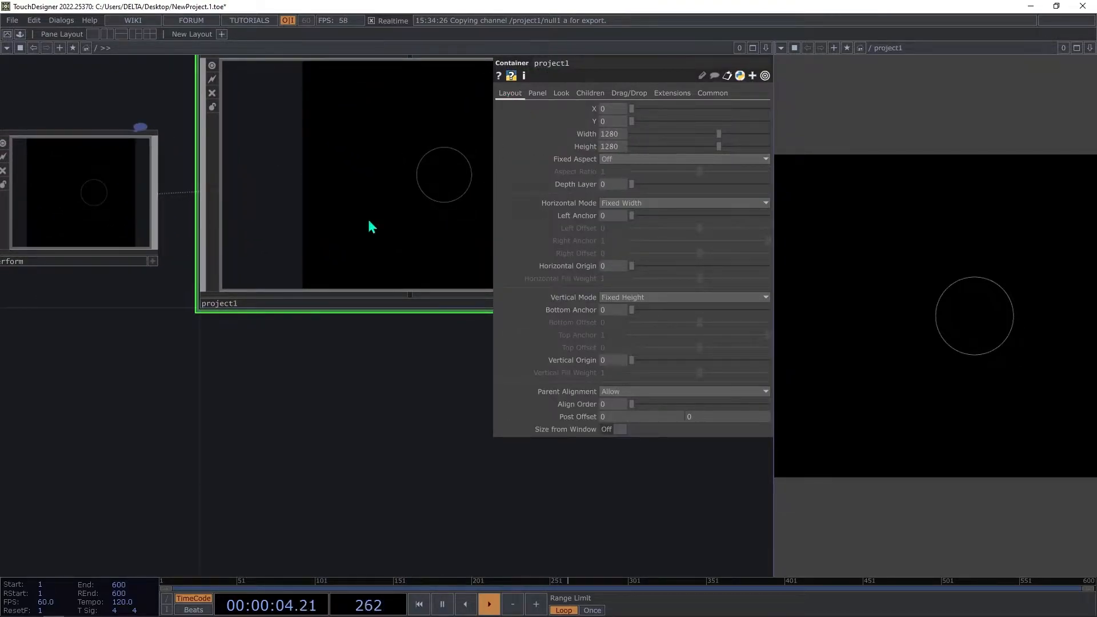
{"action": "left_click_drag", "start_coordinate": [357, 392], "coordinate": [301, 443]}
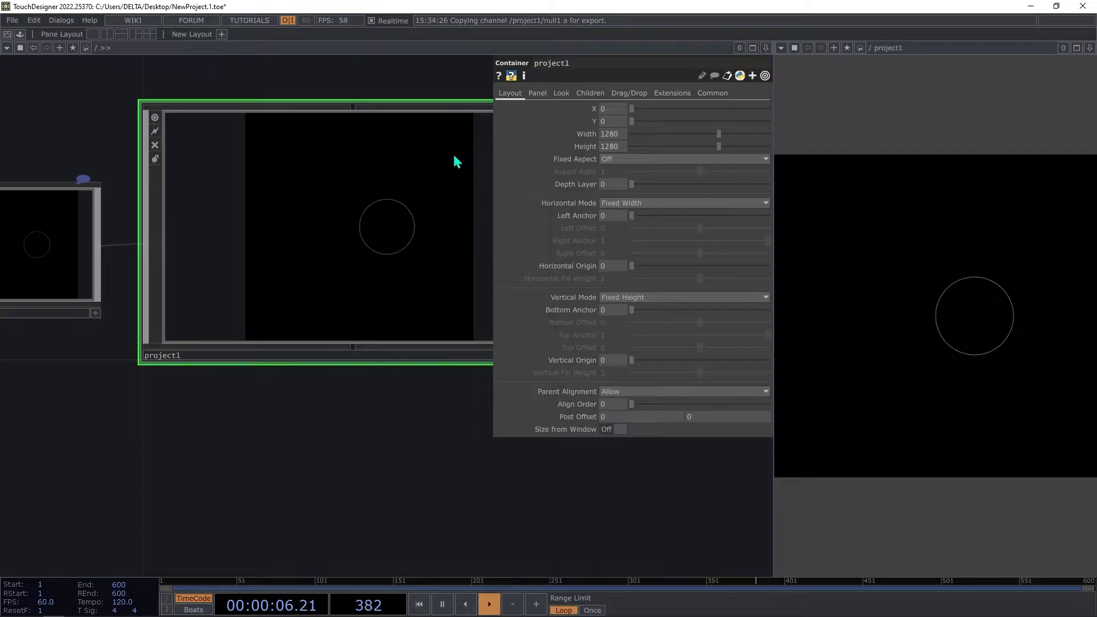
{"action": "left_click", "coordinate": [536, 94]}
{"action": "left_click", "coordinate": [559, 94]}
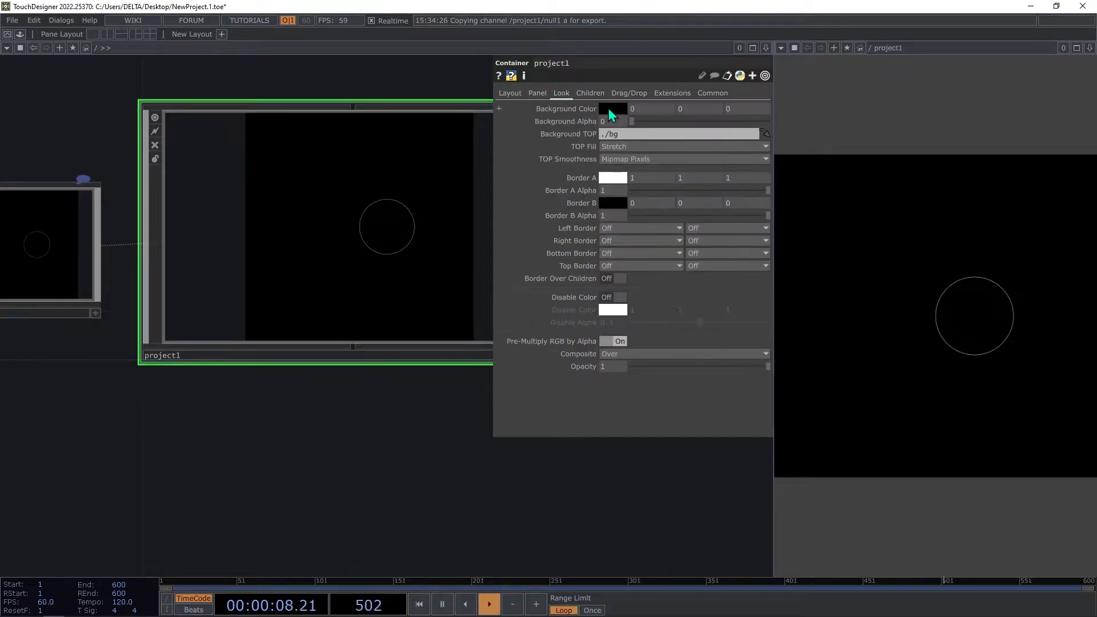
{"action": "left_click", "coordinate": [594, 93]}
{"action": "left_click", "coordinate": [559, 94]}
{"action": "key", "text": "i"}
Set the camera's projection to Orthographic and its ortho width to 2.5.
{"action": "left_click_drag", "start_coordinate": [432, 378], "coordinate": [392, 413]}
{"action": "scroll", "coordinate": [435, 387], "scroll_direction": "up", "scroll_amount": 3}
{"action": "scroll", "coordinate": [435, 388], "scroll_direction": "up", "scroll_amount": 1}
{"action": "left_click", "coordinate": [322, 218]}
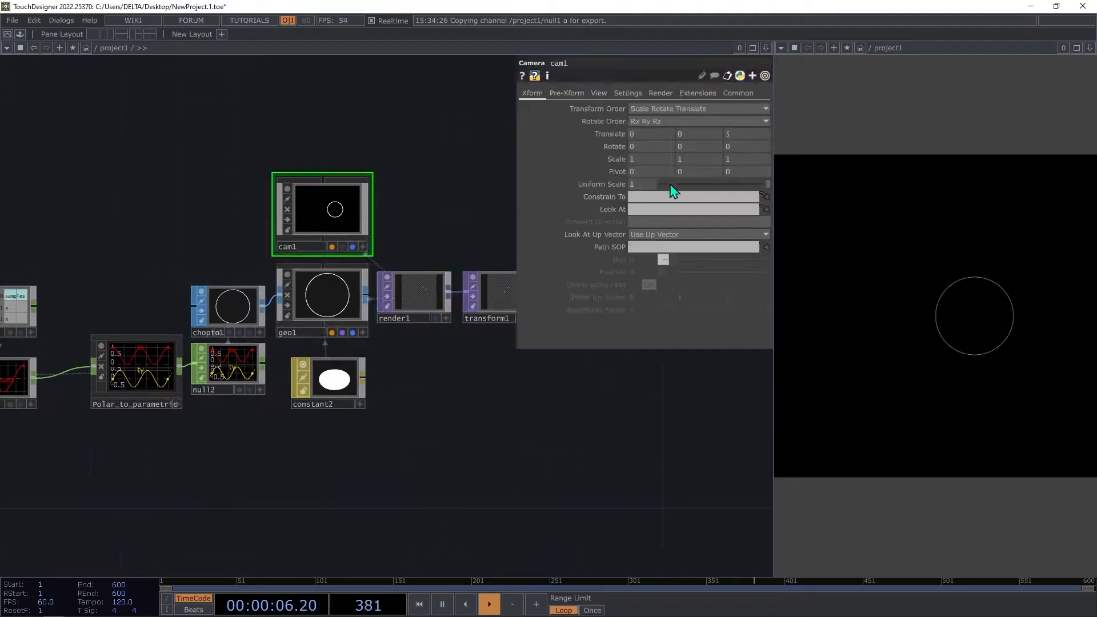
{"action": "left_click", "coordinate": [600, 95]}
{"action": "left_click", "coordinate": [631, 109]}
{"action": "left_click", "coordinate": [650, 130]}
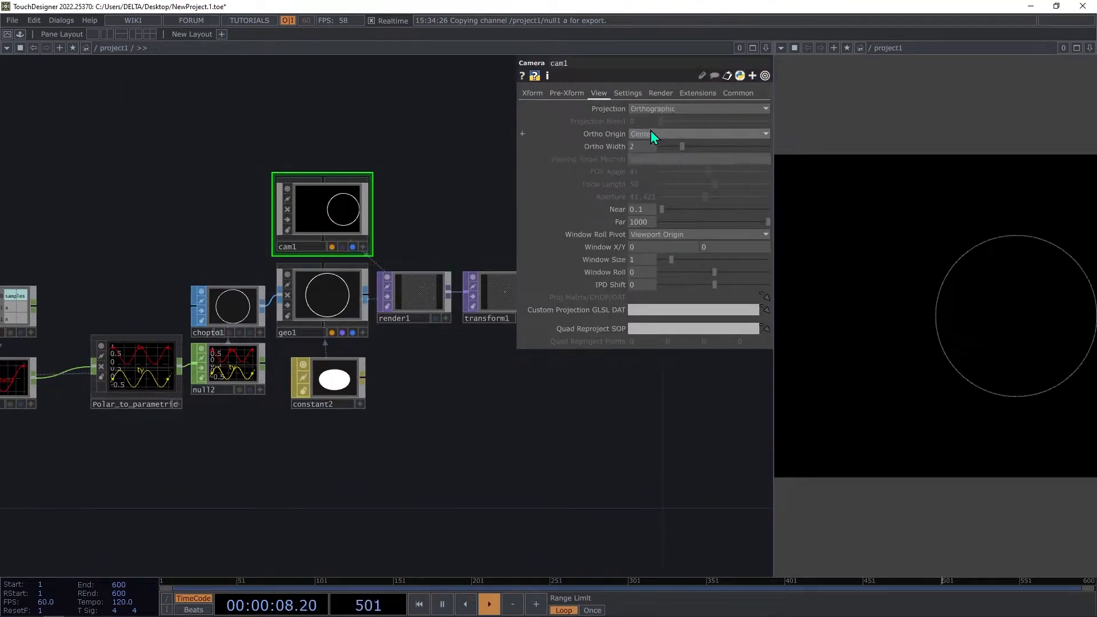
{"action": "type", "text": "2.5"}
{"action": "key", "text": "Return"}
Select the Constant CHOP that holds the curve's parameters and set its n channel to 2.
{"action": "left_click_drag", "start_coordinate": [453, 454], "coordinate": [624, 405]}
{"action": "left_click_drag", "start_coordinate": [83, 183], "coordinate": [314, 207]}
{"action": "scroll", "coordinate": [164, 289], "scroll_direction": "up", "scroll_amount": 3}
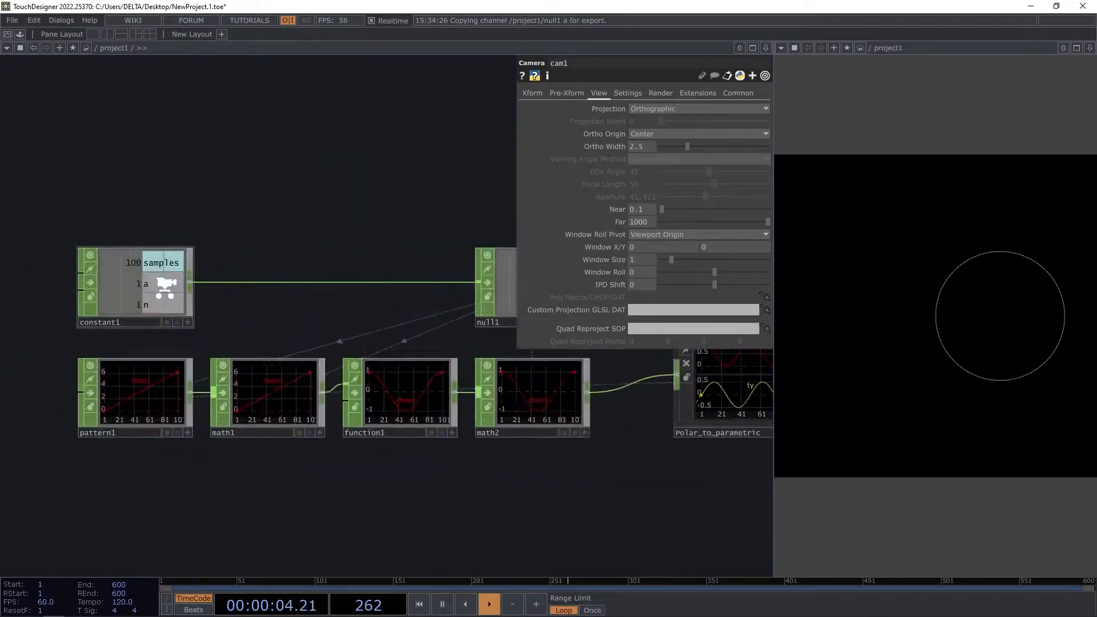
{"action": "left_click", "coordinate": [165, 289]}
{"action": "left_click", "coordinate": [702, 136]}
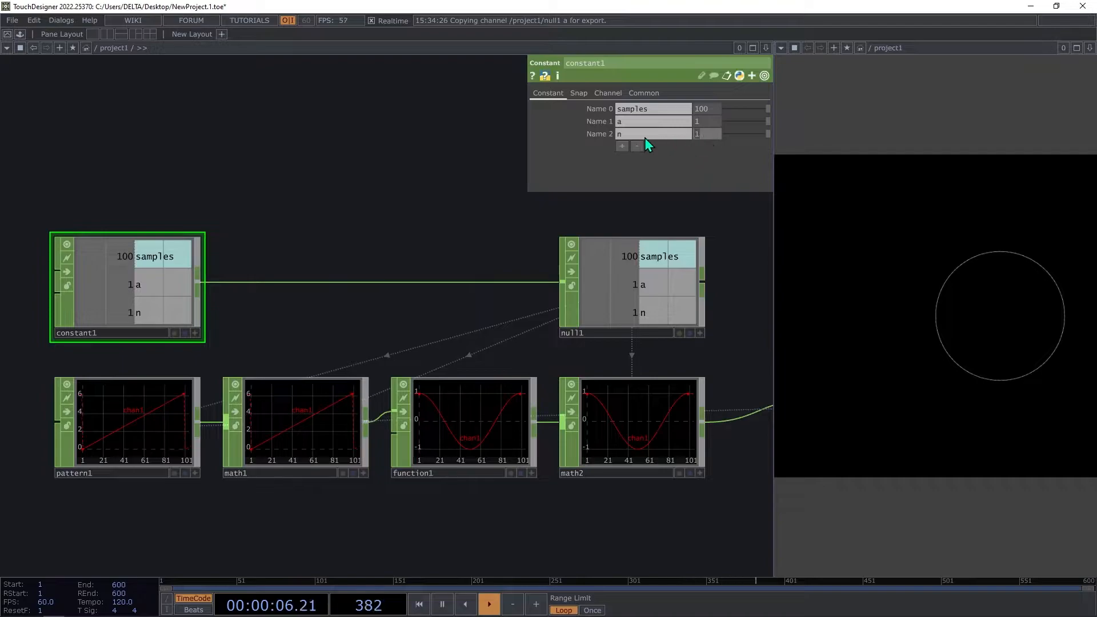
{"action": "type", "text": "2"}
{"action": "left_click_drag", "start_coordinate": [440, 217], "coordinate": [438, 217]}
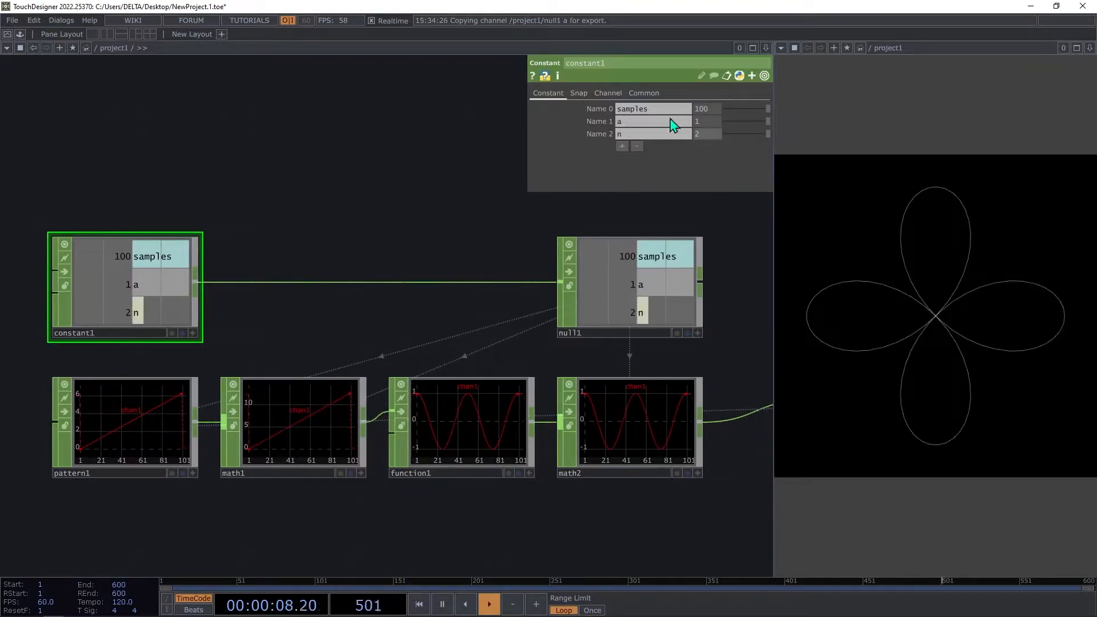
Set the Constant CHOP's n channel to 4.
{"action": "left_click", "coordinate": [244, 217]}
{"action": "left_click", "coordinate": [698, 137]}
{"action": "type", "text": "4"}
{"action": "left_click", "coordinate": [499, 220]}
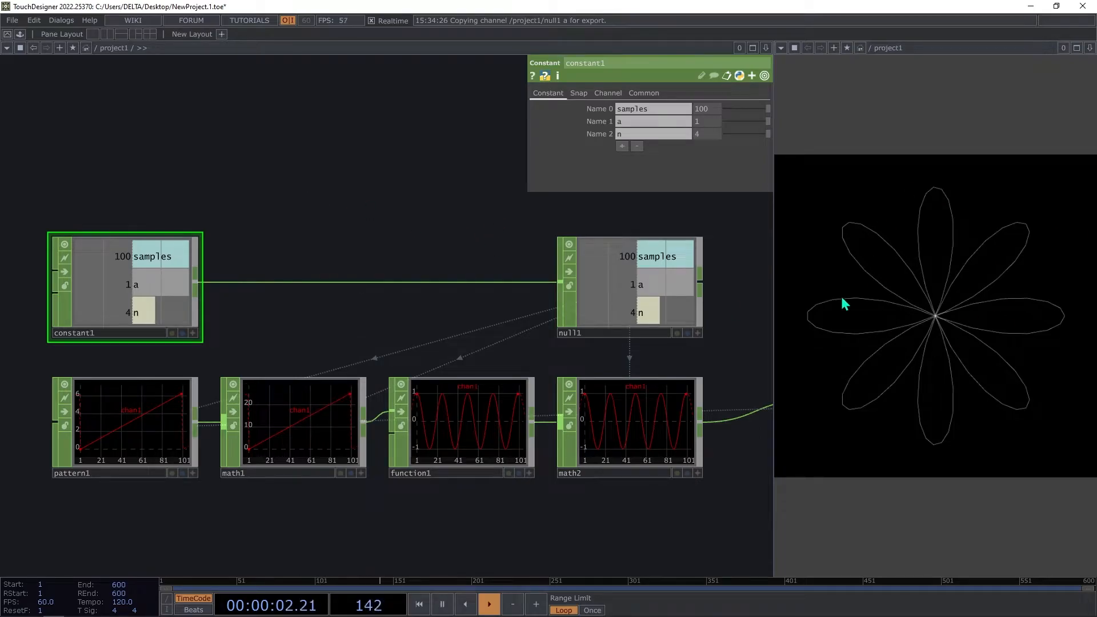
Look over the curve's operator chain, and switch to the browser to read MathWorld's Rose Curve notes on odd and even n.
{"action": "left_click_drag", "start_coordinate": [744, 317], "coordinate": [557, 320]}
{"action": "left_click_drag", "start_coordinate": [657, 281], "coordinate": [399, 283]}
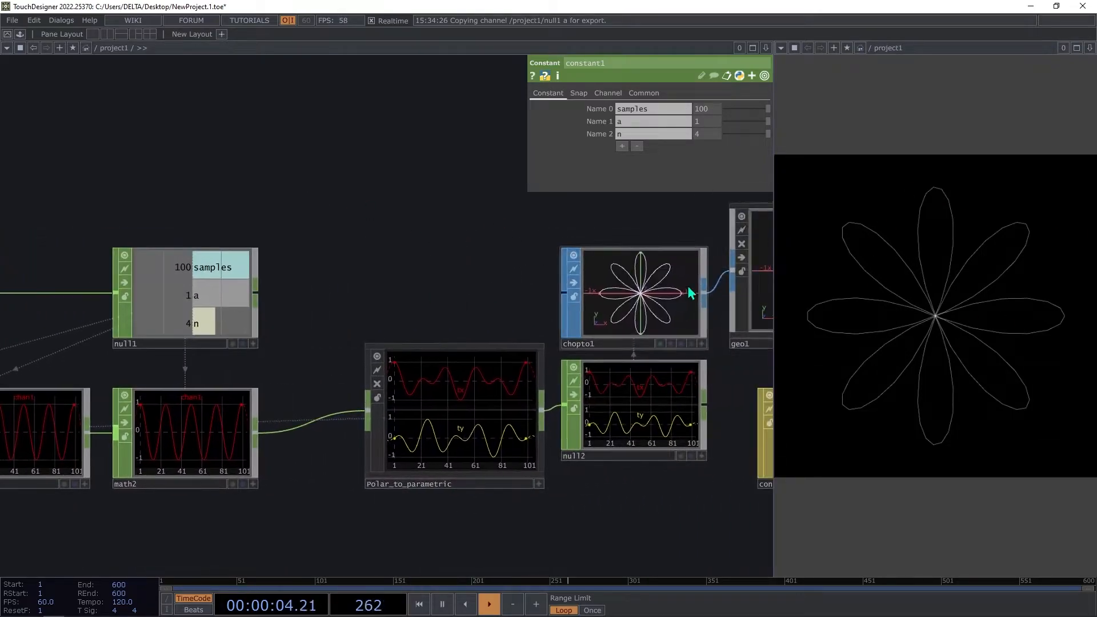
{"action": "middle_click_drag", "start_coordinate": [451, 296], "coordinate": [453, 265]}
{"action": "scroll", "coordinate": [452, 264], "scroll_direction": "down", "scroll_amount": 3}
{"action": "scroll", "coordinate": [754, 325], "scroll_direction": "up", "scroll_amount": 4}
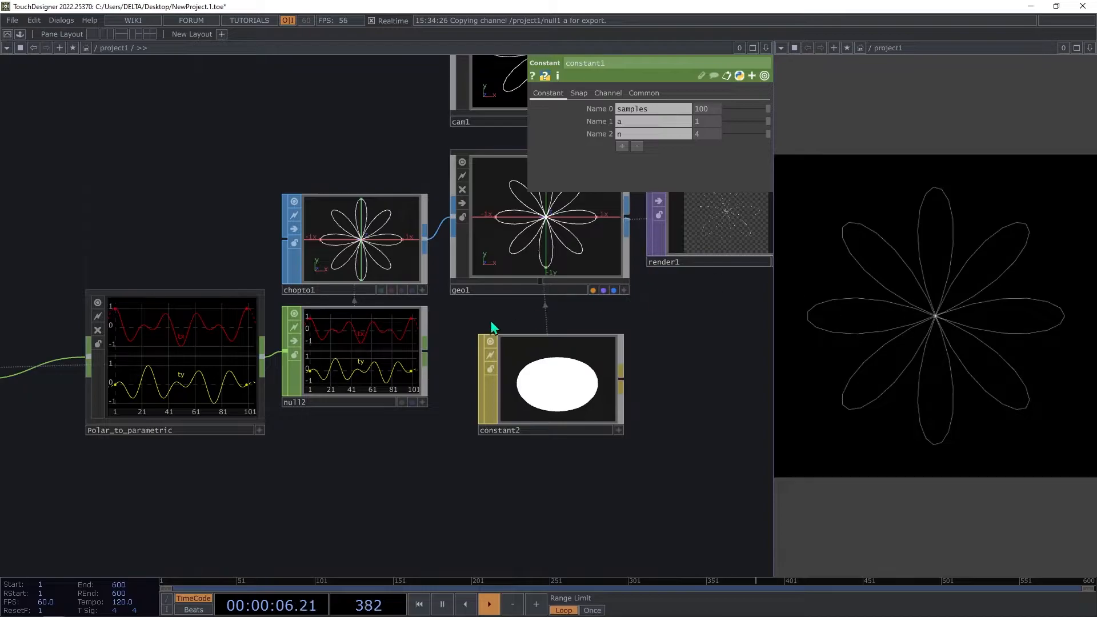
{"action": "scroll", "coordinate": [448, 298], "scroll_direction": "down", "scroll_amount": 4}
{"action": "key", "text": "alt+Tab"}
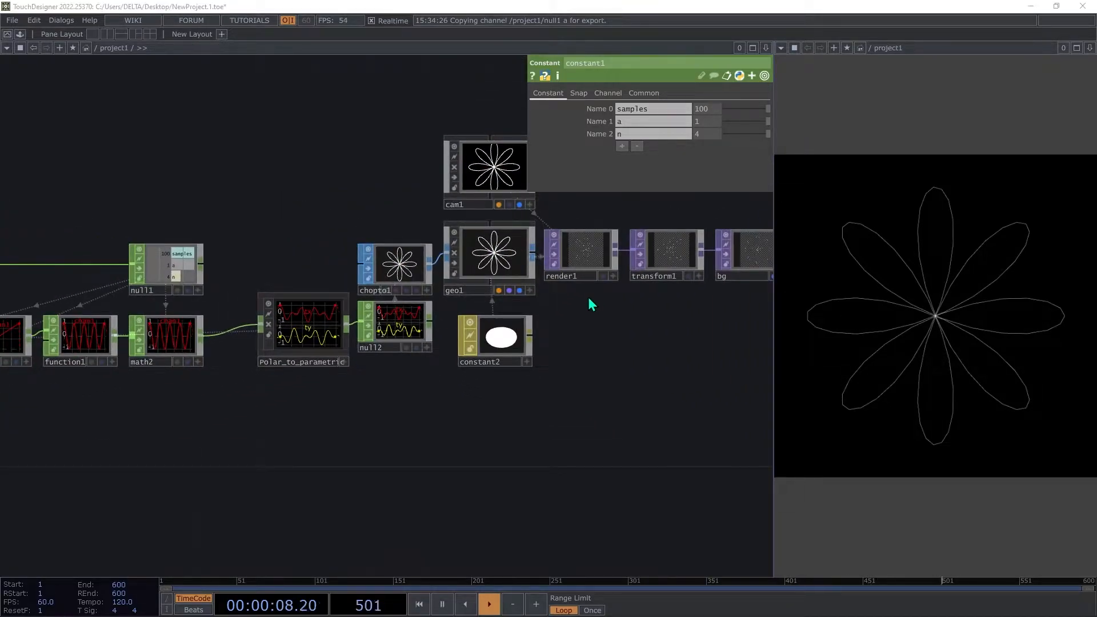
{"action": "scroll", "coordinate": [429, 256], "scroll_direction": "down", "scroll_amount": 2}
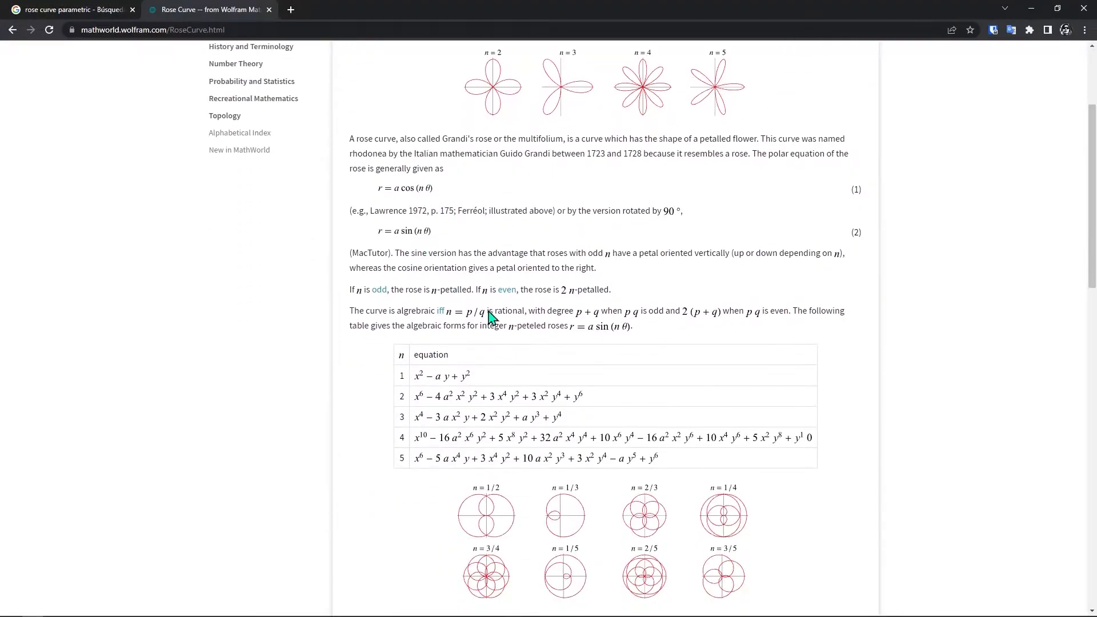
{"action": "scroll", "coordinate": [435, 321], "scroll_direction": "up", "scroll_amount": 1}
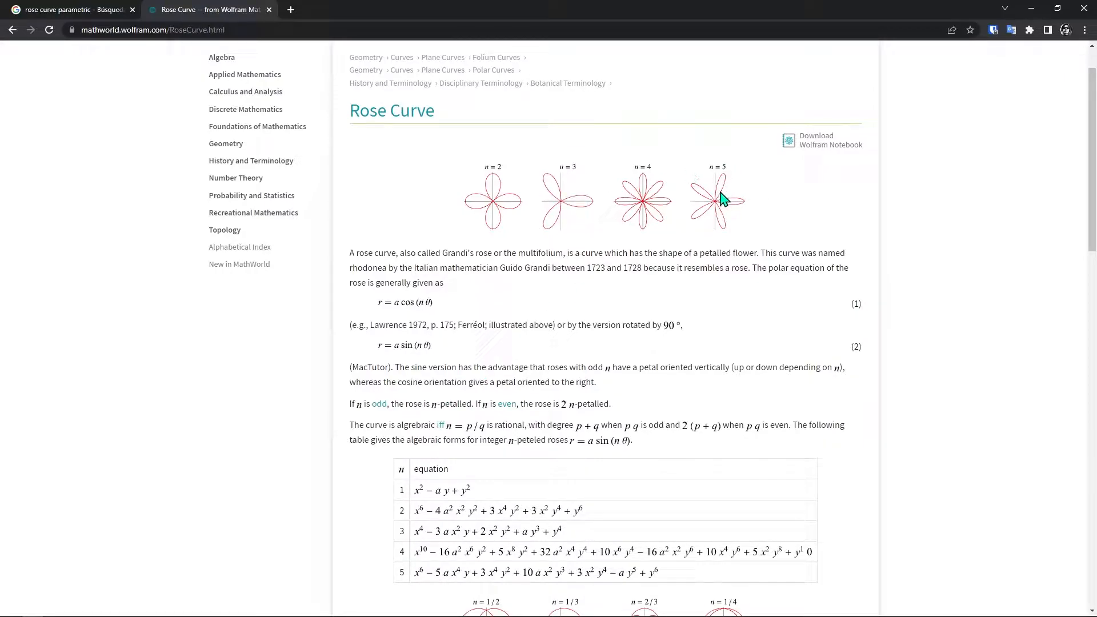
{"action": "left_click_drag", "start_coordinate": [481, 405], "coordinate": [517, 407]}
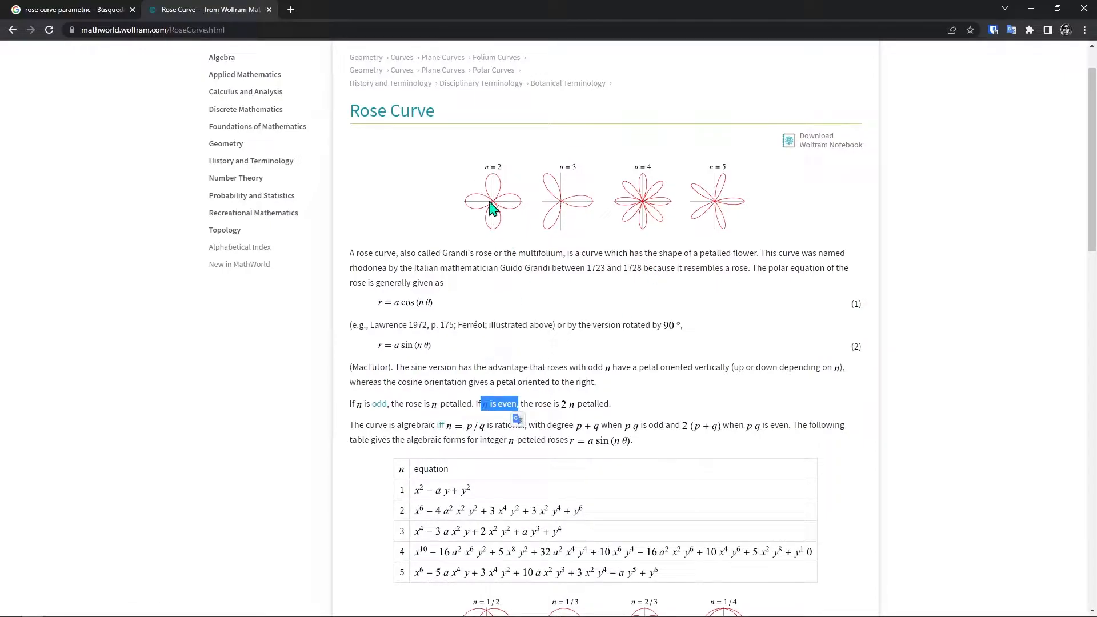
Switch back to TouchDesigner and try n values of 3, 2 and 8 in the Constant CHOP, keeping 8.
{"action": "key", "text": "alt+Tab"}
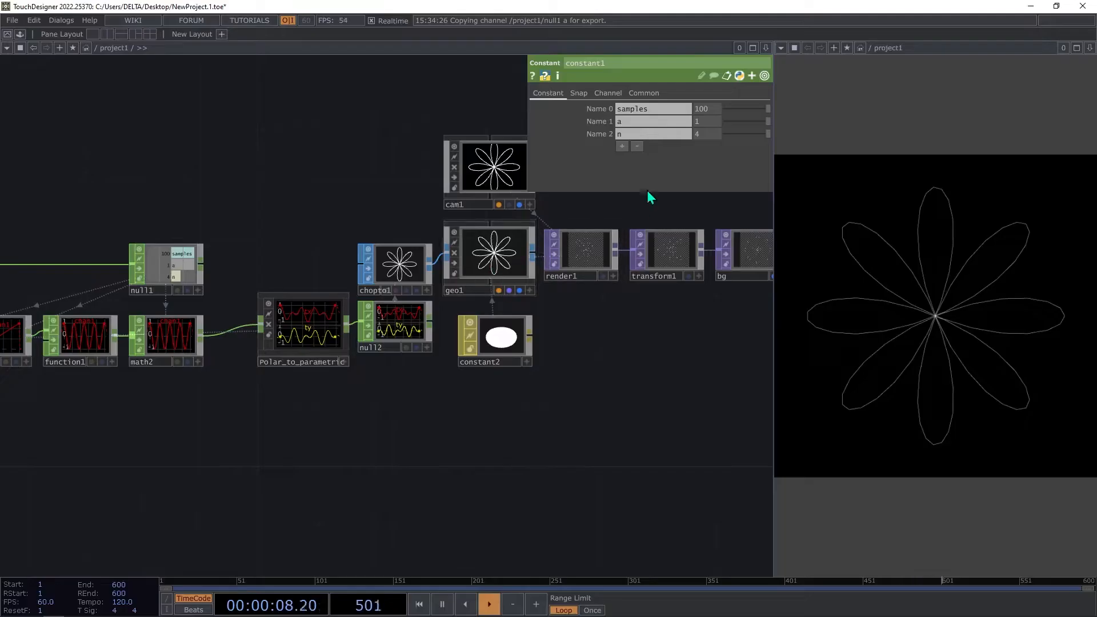
{"action": "type", "text": "3"}
{"action": "key", "text": "Return"}
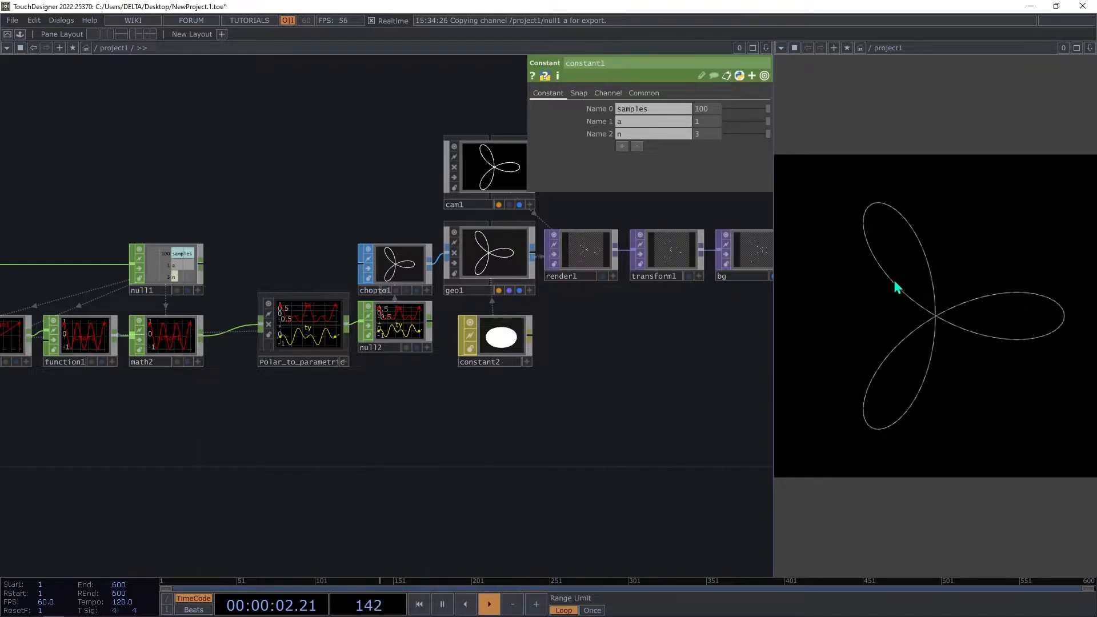
{"action": "key", "text": "Return"}
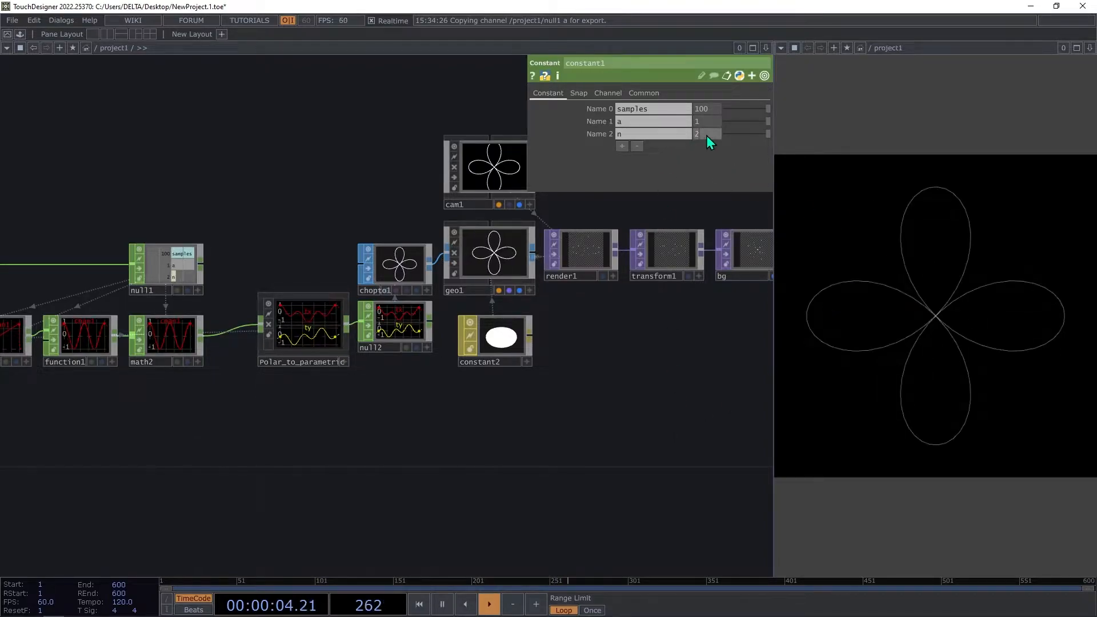
{"action": "type", "text": "8"}
{"action": "key", "text": "Return"}
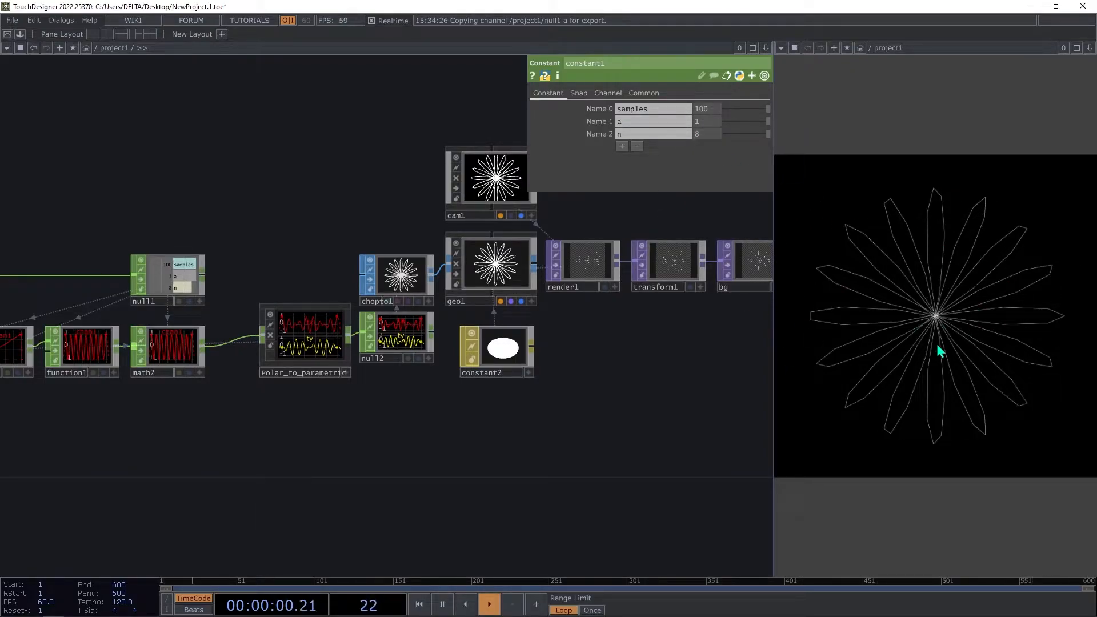
Set the Constant CHOP's samples channel to 200, and raise it to 500.
{"action": "left_click_drag", "start_coordinate": [645, 394], "coordinate": [807, 362]}
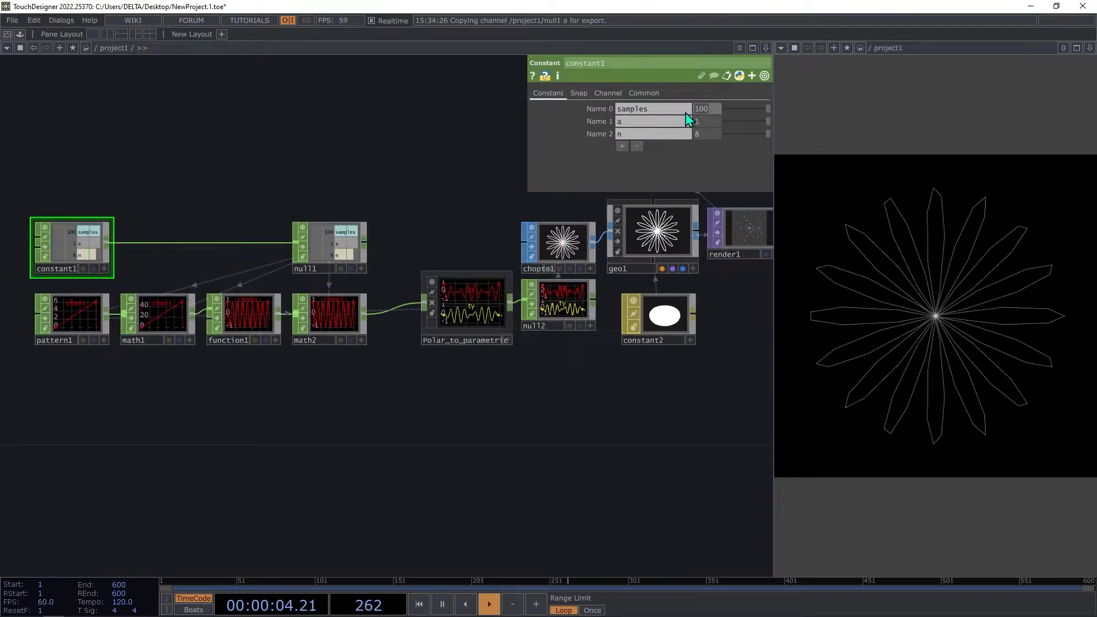
{"action": "type", "text": "0"}
{"action": "key", "text": "Return"}
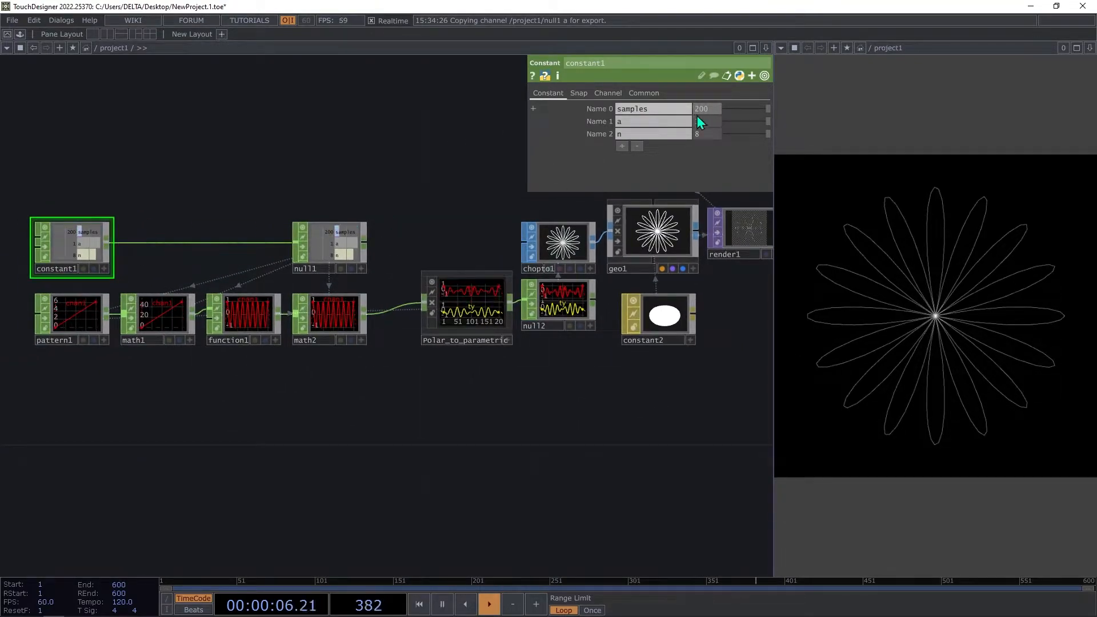
{"action": "type", "text": "5"}
{"action": "key", "text": "Return"}
Select all the CHOPs and the CHOP to SOP, shift them together away from the Geometry COMP, and clear the selection.
{"action": "left_click_drag", "start_coordinate": [601, 457], "coordinate": [506, 447]}
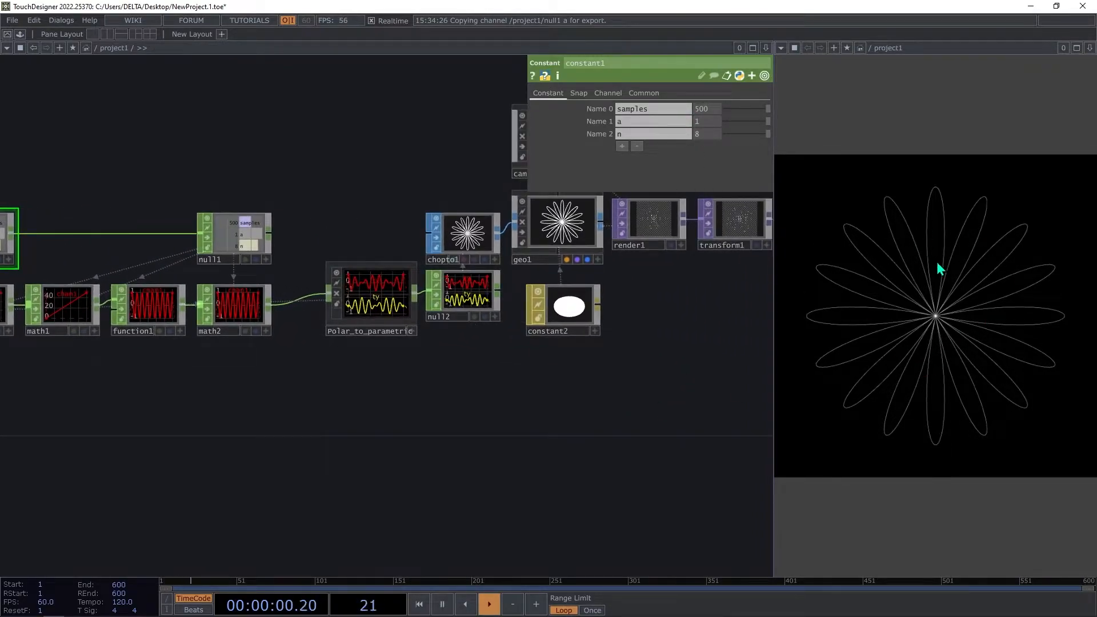
{"action": "scroll", "coordinate": [670, 355], "scroll_direction": "down", "scroll_amount": 6}
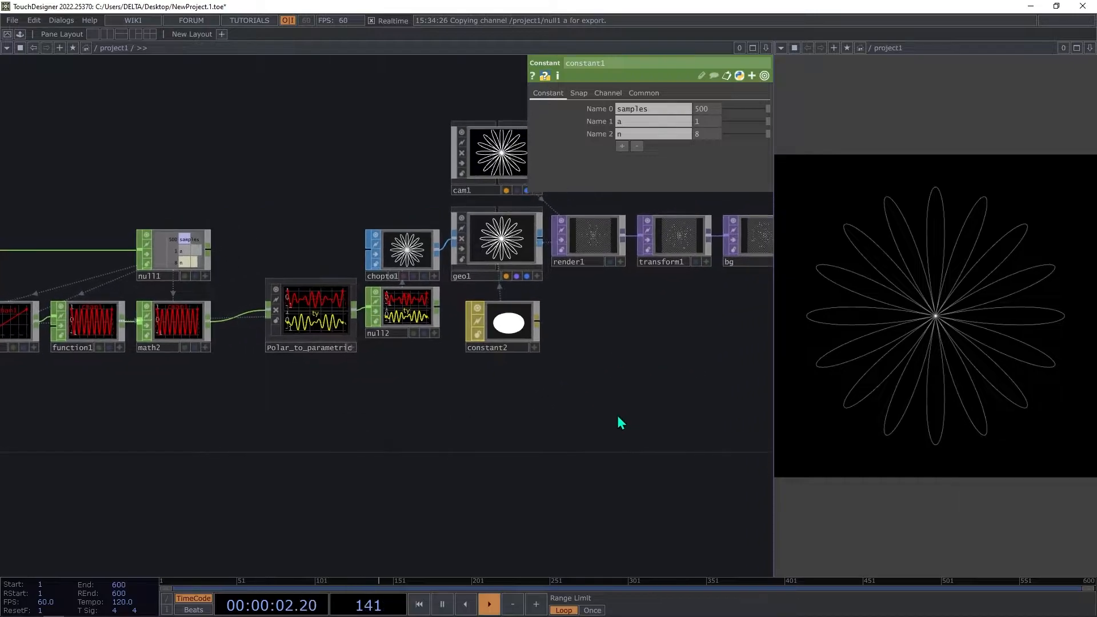
{"action": "left_click_drag", "start_coordinate": [572, 405], "coordinate": [519, 430]}
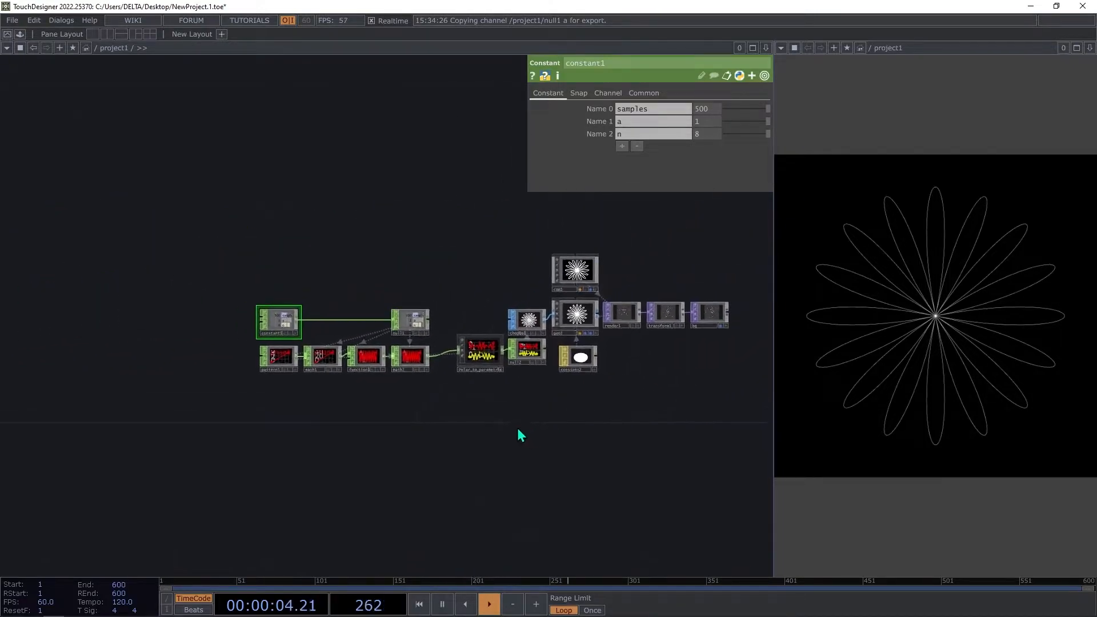
{"action": "right_click_drag", "start_coordinate": [439, 388], "coordinate": [263, 289]}
{"action": "left_click_drag", "start_coordinate": [411, 321], "coordinate": [338, 321]}
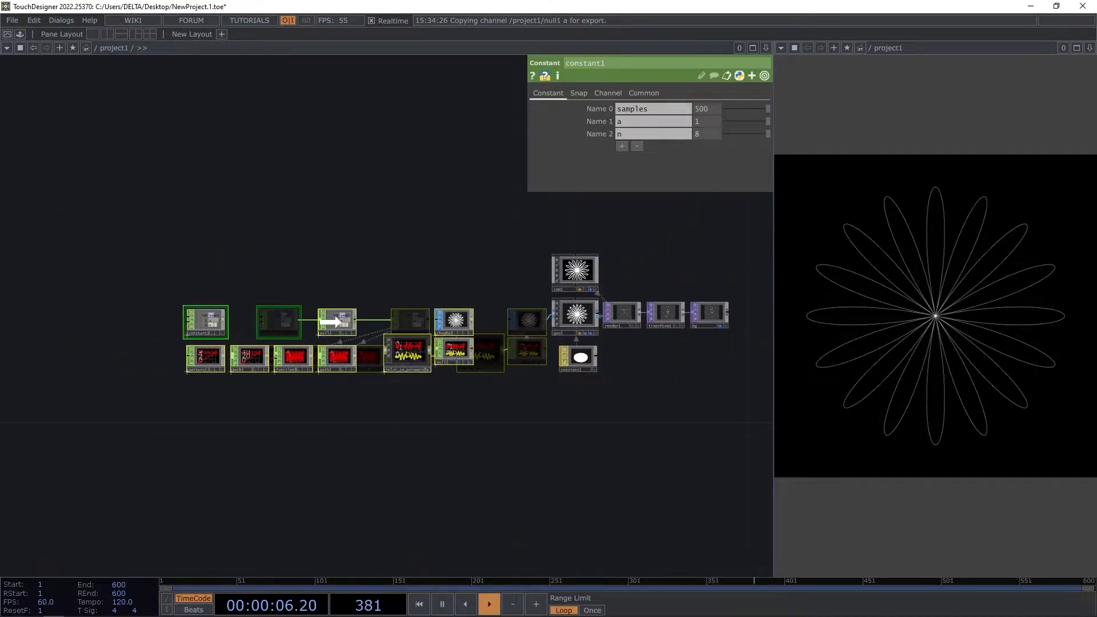
{"action": "left_click", "coordinate": [489, 407]}
Select the null2 CHOP and move the CHOP to SOP higher up to leave space between the two.
{"action": "scroll", "coordinate": [485, 368], "scroll_direction": "up", "scroll_amount": 3}
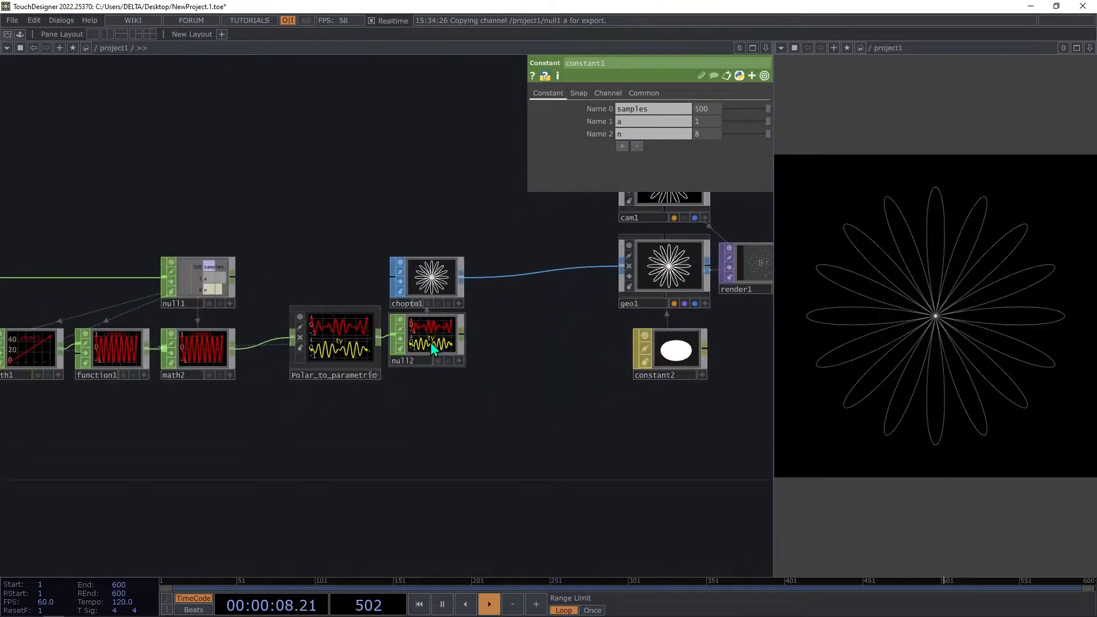
{"action": "left_click", "coordinate": [430, 341]}
{"action": "left_click_drag", "start_coordinate": [419, 439], "coordinate": [513, 423]}
{"action": "left_click_drag", "start_coordinate": [509, 327], "coordinate": [509, 340]}
{"action": "left_click_drag", "start_coordinate": [452, 390], "coordinate": [538, 375]}
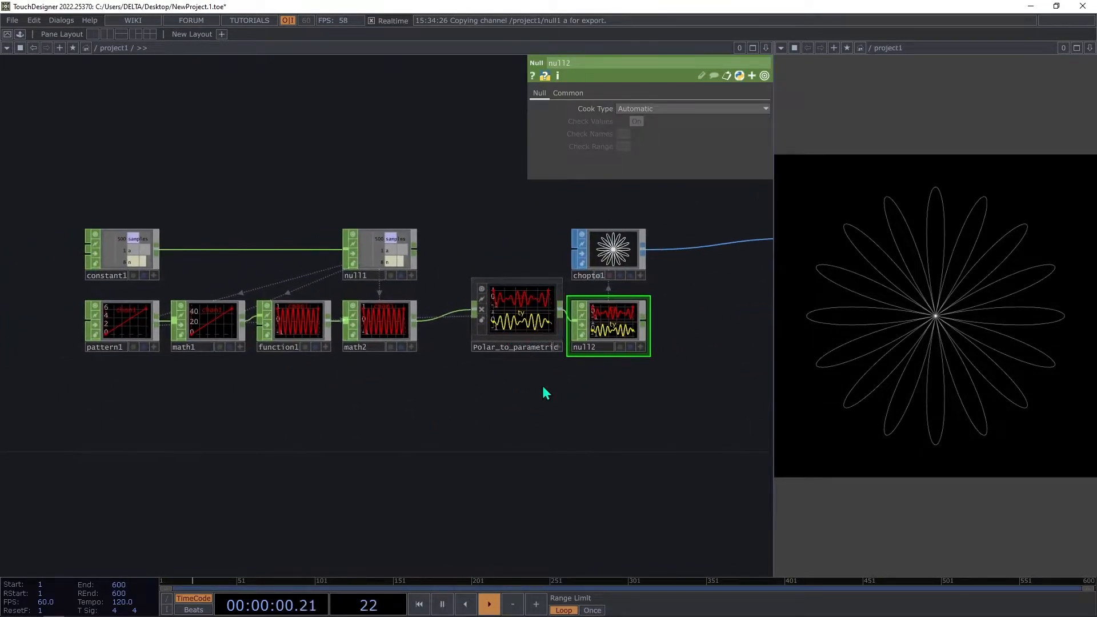
{"action": "left_click_drag", "start_coordinate": [493, 423], "coordinate": [300, 448]}
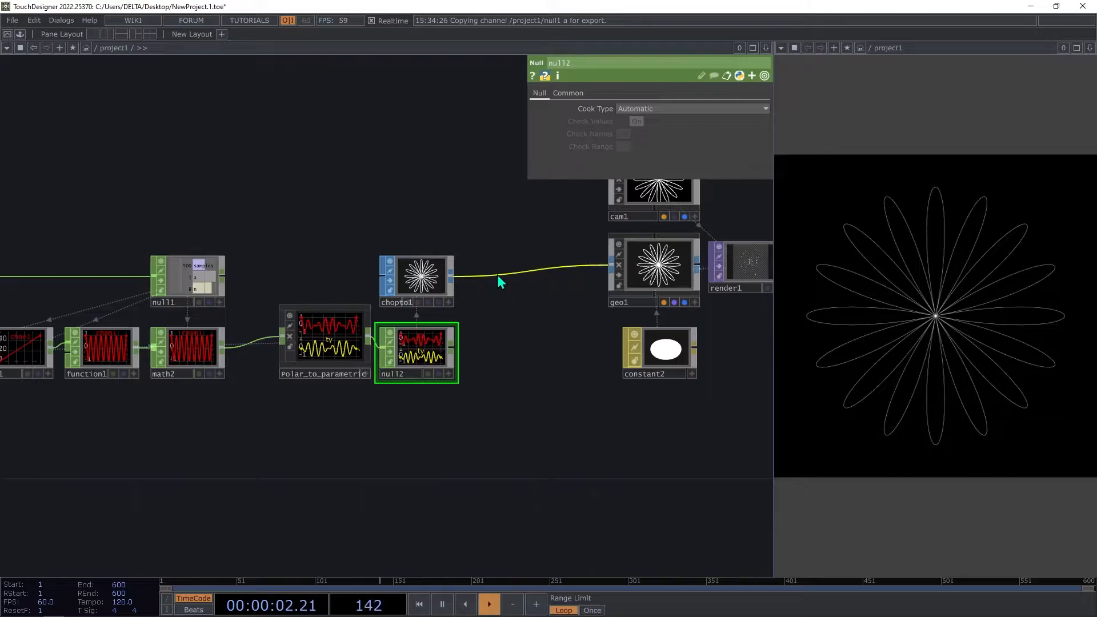
{"action": "left_click_drag", "start_coordinate": [430, 287], "coordinate": [430, 203]}
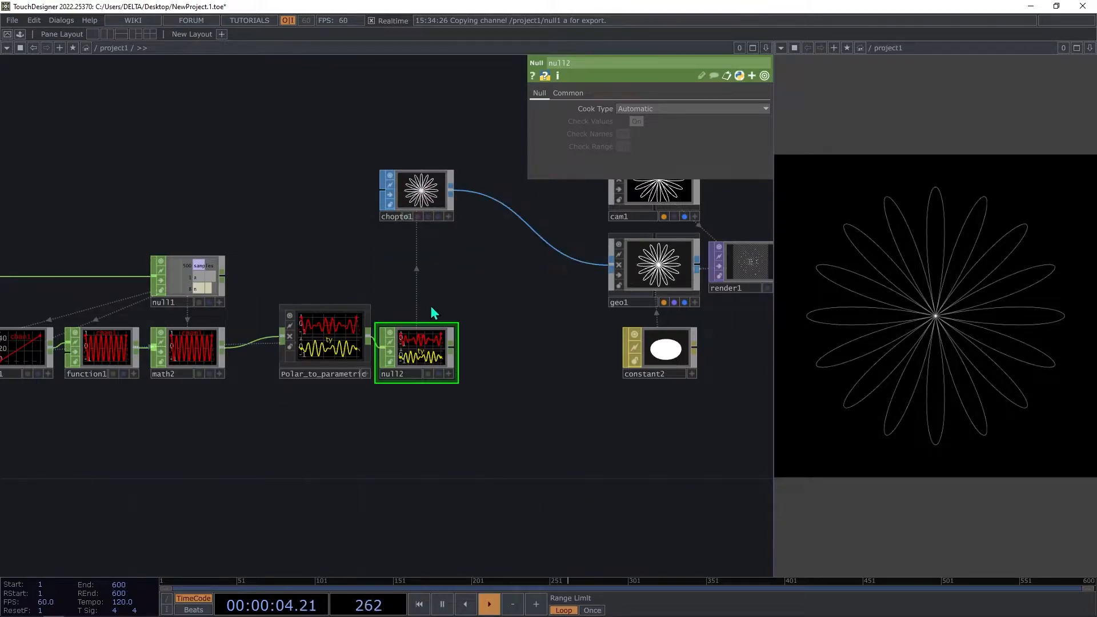
Create a Circle SOP and place it between the CHOP to SOP and the null2 CHOP.
{"action": "key", "text": "Tab"}
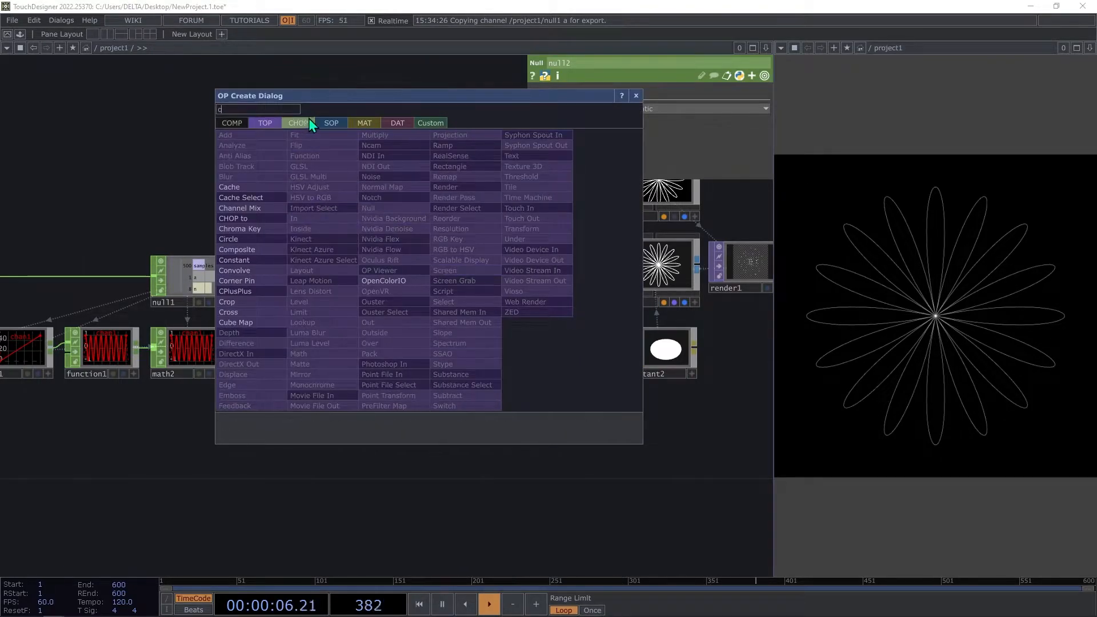
{"action": "left_click", "coordinate": [331, 123]}
{"action": "left_click", "coordinate": [241, 323]}
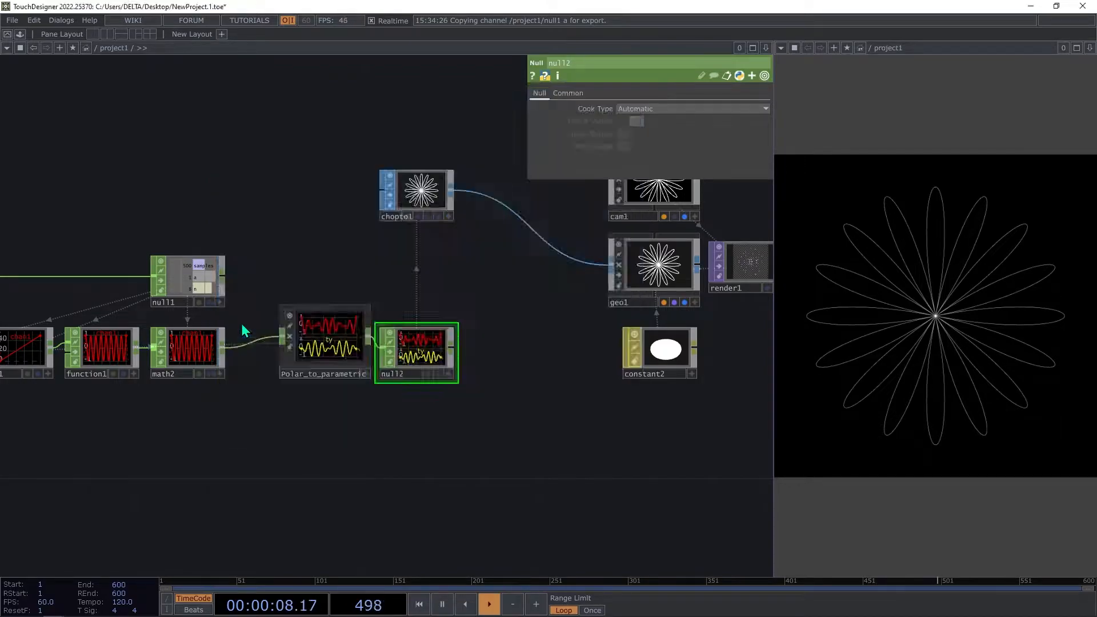
{"action": "left_click", "coordinate": [416, 270]}
Insert a Transform SOP between the Circle SOP and the Geometry COMP and set its uniform scale to 0.01.
{"action": "left_click_drag", "start_coordinate": [427, 307], "coordinate": [316, 314]}
{"action": "right_click", "coordinate": [339, 269]}
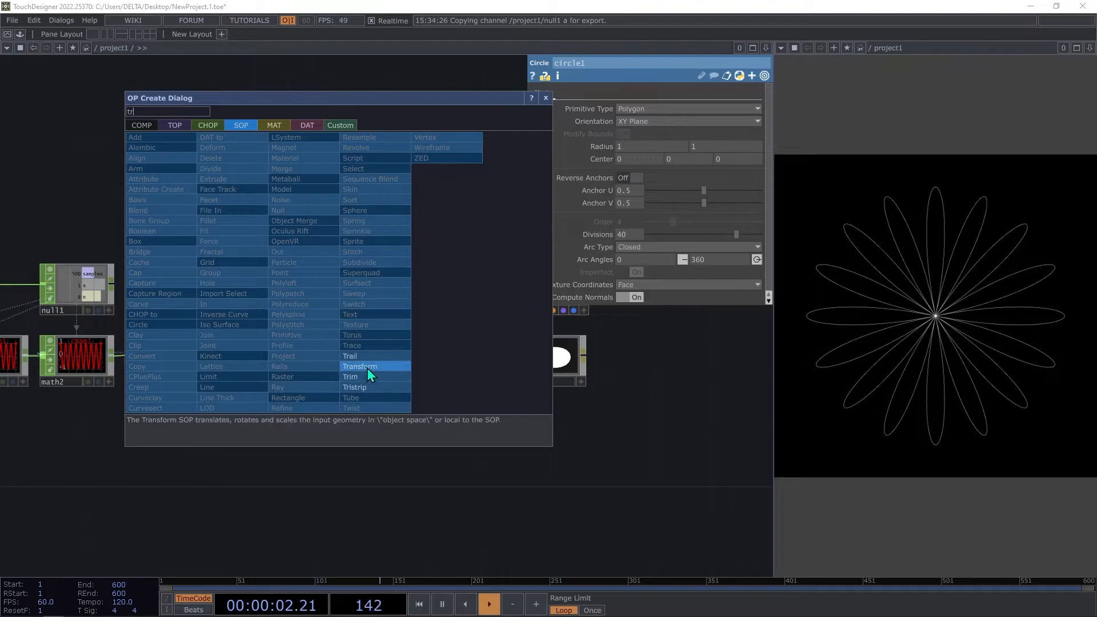
{"action": "left_click", "coordinate": [366, 368]}
{"action": "left_click", "coordinate": [393, 274]}
{"action": "left_click_drag", "start_coordinate": [429, 272], "coordinate": [497, 272]}
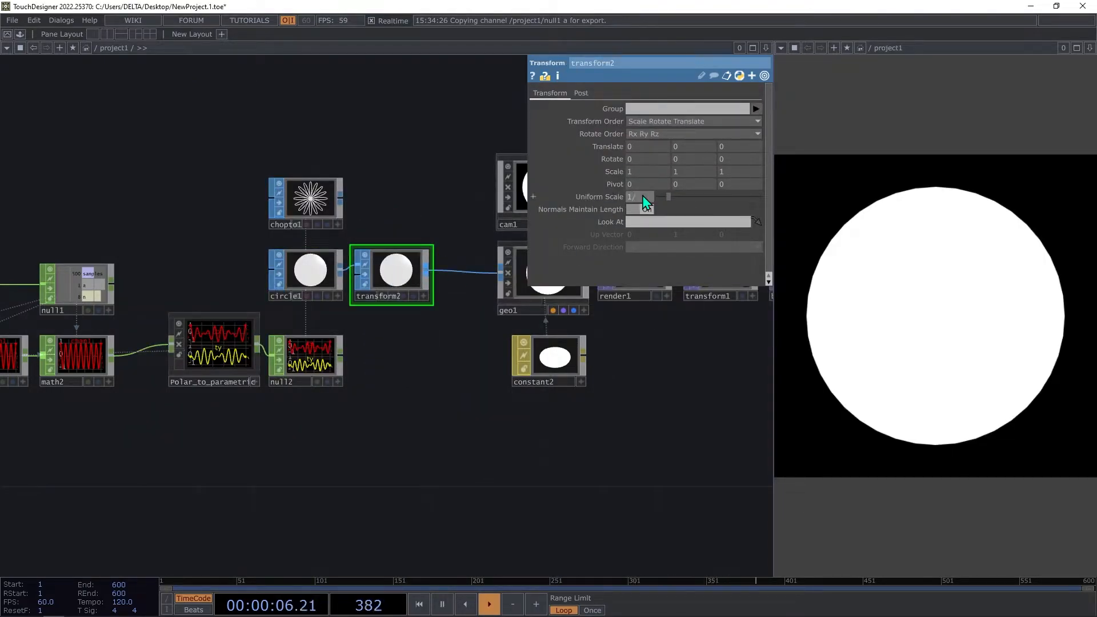
{"action": "key", "text": "Return"}
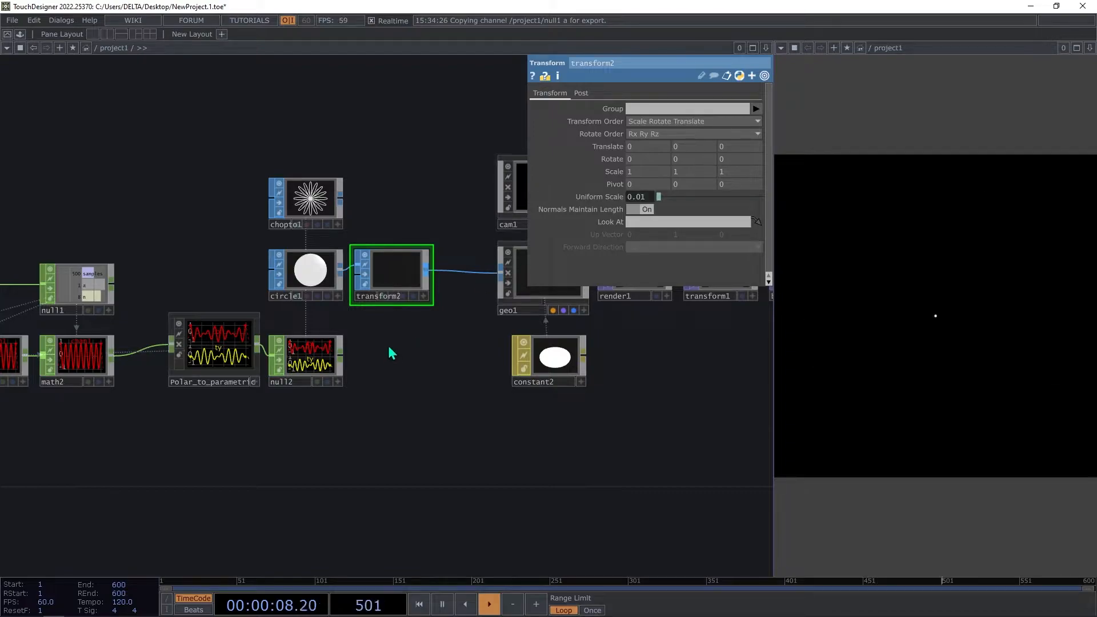
Rename the null2 CHOP to pos and mark it in blue beneath the Transform SOP.
{"action": "left_click_drag", "start_coordinate": [473, 313], "coordinate": [394, 337]}
{"action": "left_click", "coordinate": [216, 403]}
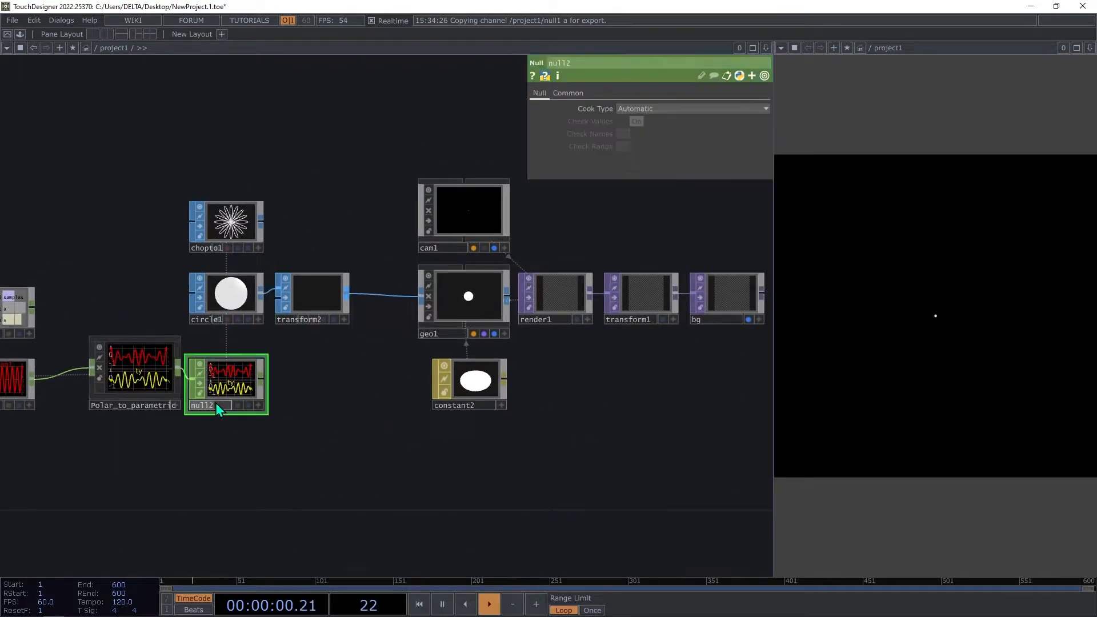
{"action": "type", "text": "pos"}
{"action": "left_click", "coordinate": [201, 426]}
{"action": "left_click_drag", "start_coordinate": [223, 395], "coordinate": [309, 395]}
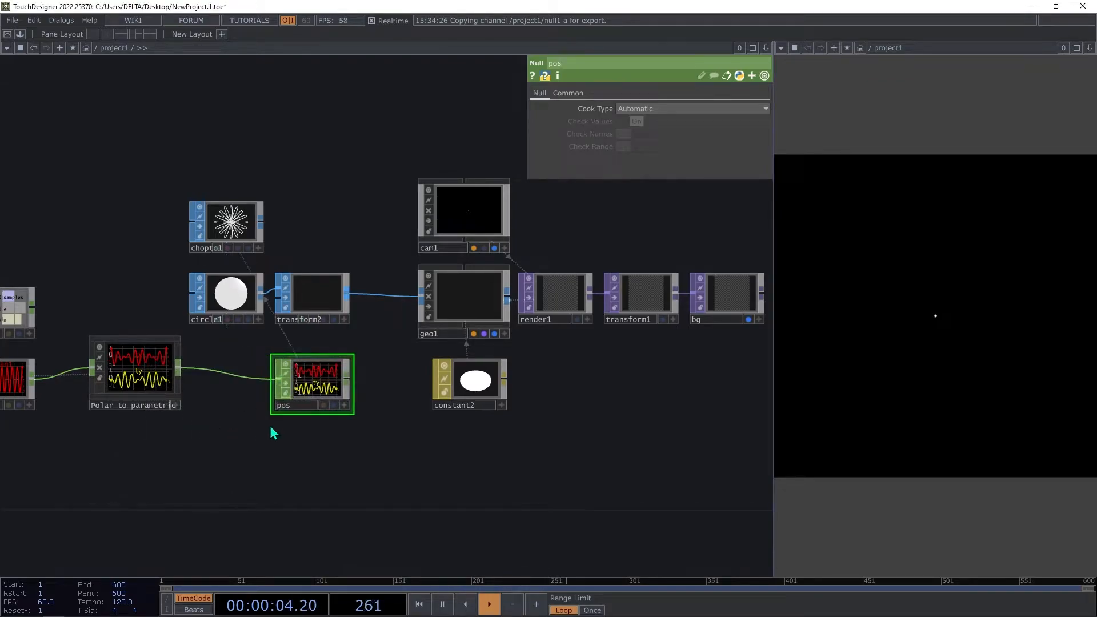
{"action": "key", "text": "c"}
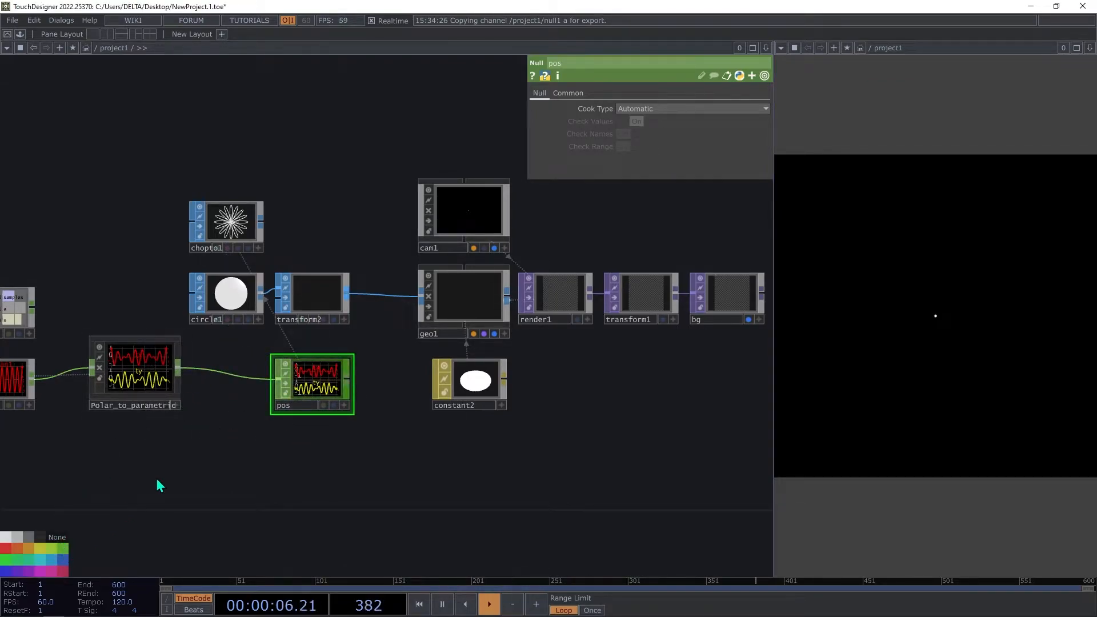
{"action": "left_click", "coordinate": [65, 561]}
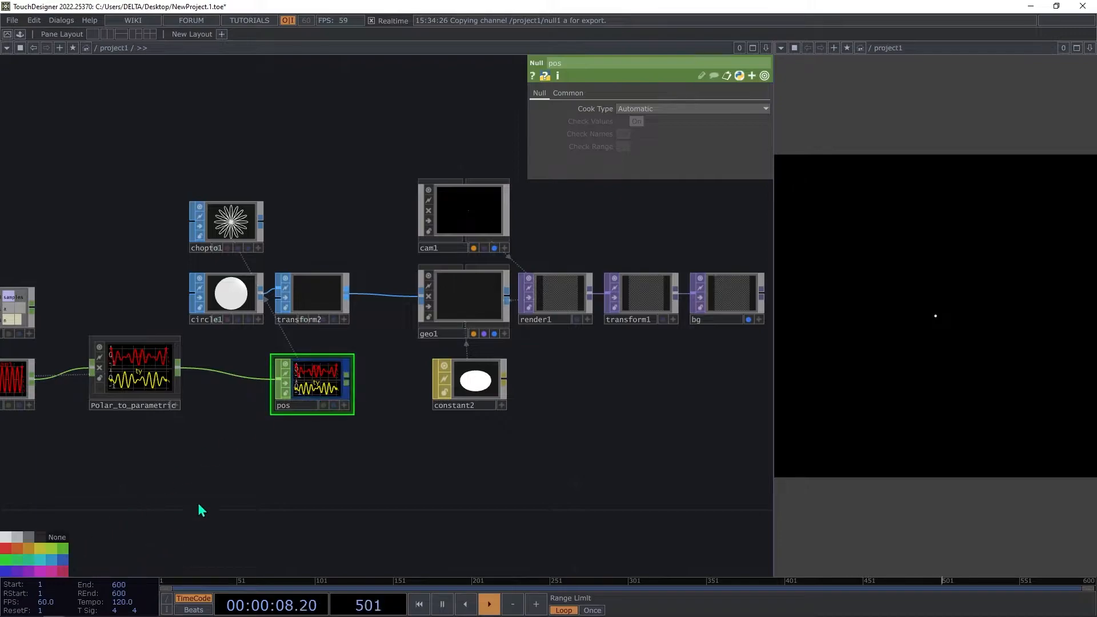
Turn on instancing in the Geometry COMP with pos as Translate OP, using tx for Translate X and ty for Translate Y.
{"action": "left_click", "coordinate": [434, 303]}
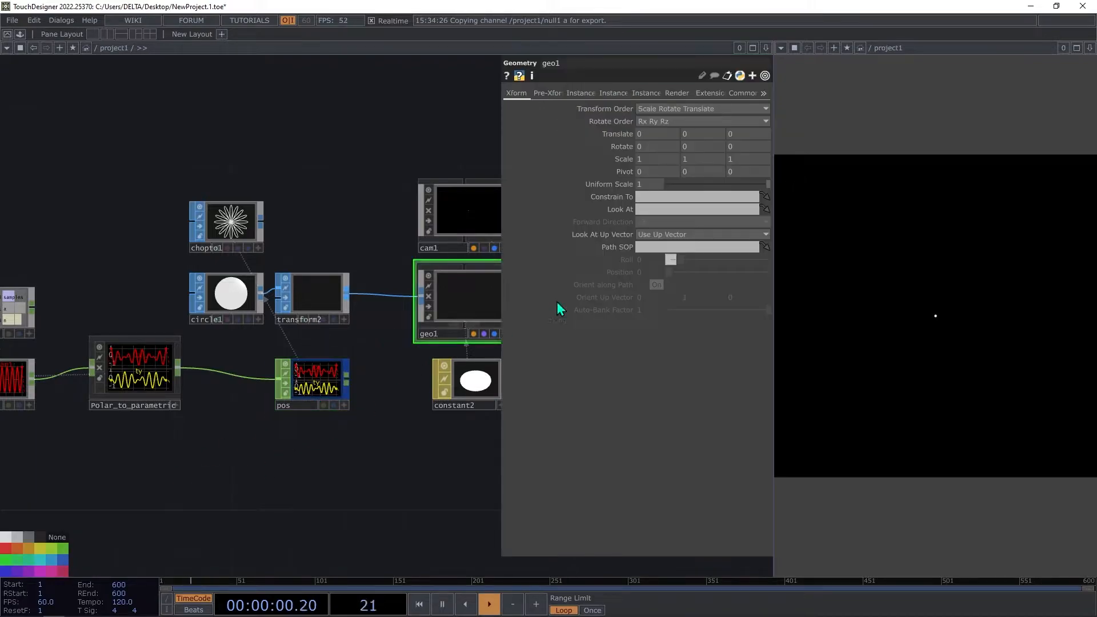
{"action": "left_click", "coordinate": [580, 92]}
{"action": "left_click_drag", "start_coordinate": [312, 370], "coordinate": [654, 203]}
{"action": "left_click", "coordinate": [644, 108]}
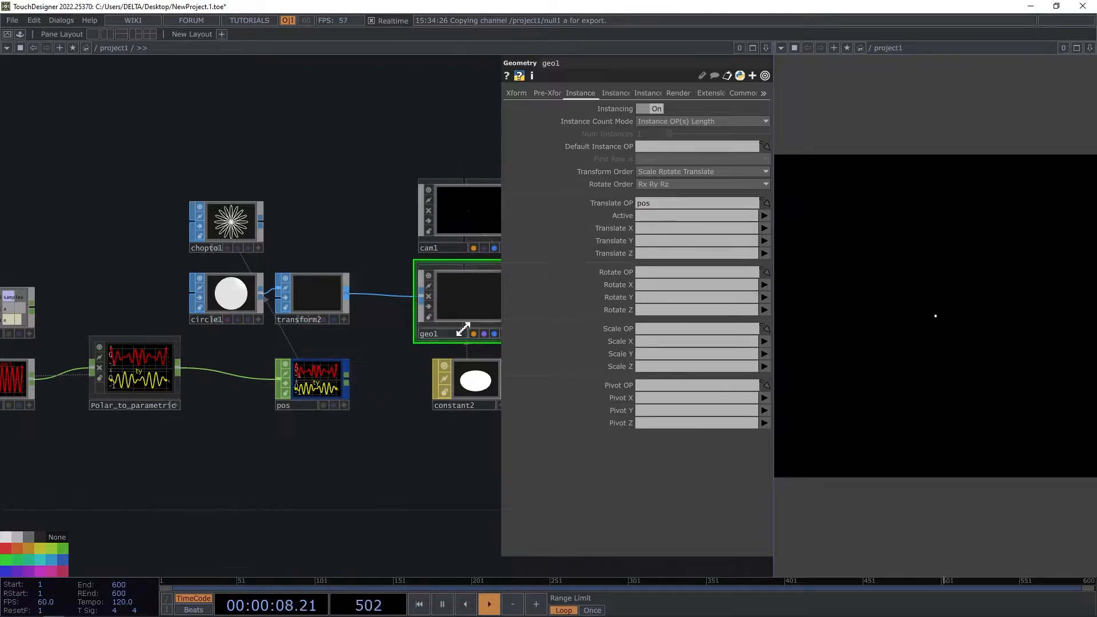
{"action": "left_click", "coordinate": [764, 228]}
{"action": "left_click", "coordinate": [767, 240]}
{"action": "left_click", "coordinate": [765, 240]}
{"action": "left_click", "coordinate": [767, 263]}
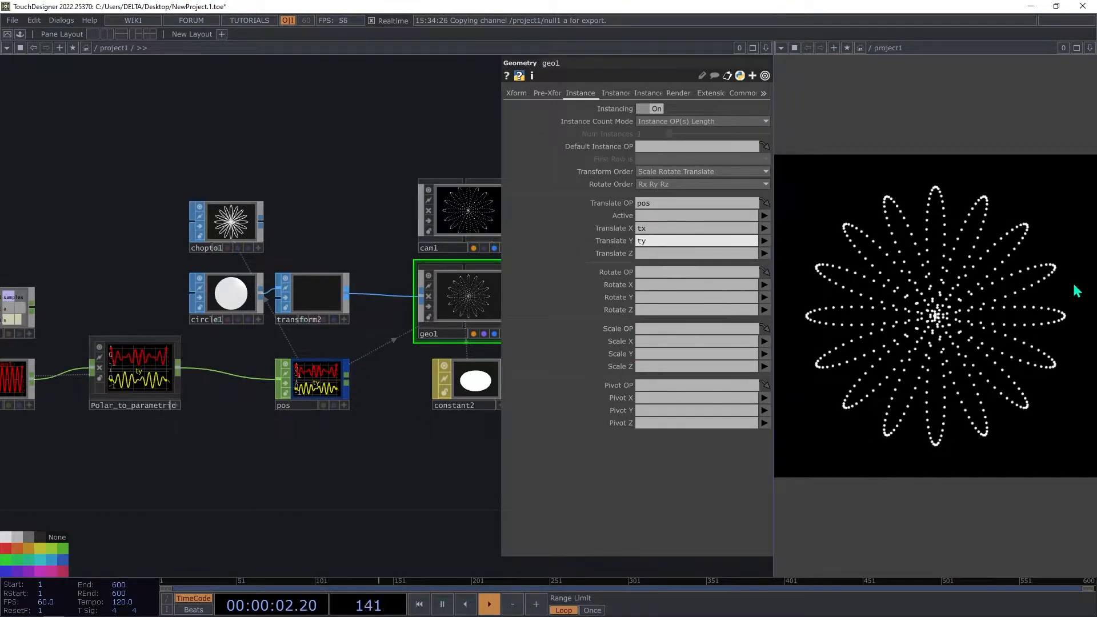
{"action": "scroll", "coordinate": [226, 222], "scroll_direction": "up", "scroll_amount": 5}
{"action": "scroll", "coordinate": [245, 302], "scroll_direction": "down", "scroll_amount": 6}
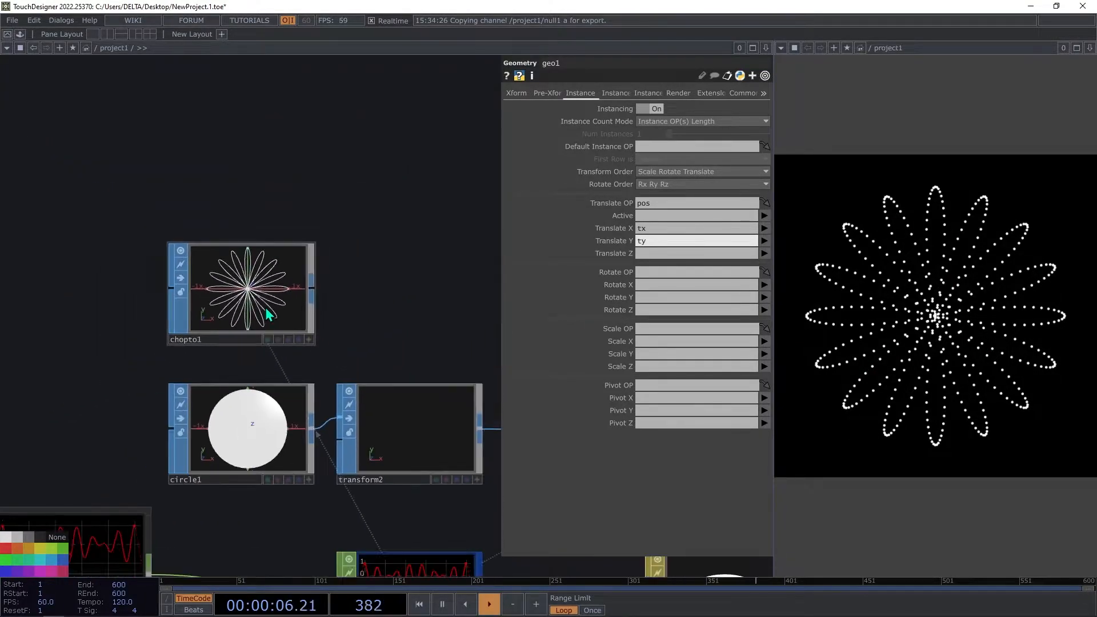
{"action": "scroll", "coordinate": [263, 304], "scroll_direction": "up", "scroll_amount": 4}
{"action": "scroll", "coordinate": [268, 306], "scroll_direction": "down", "scroll_amount": 4}
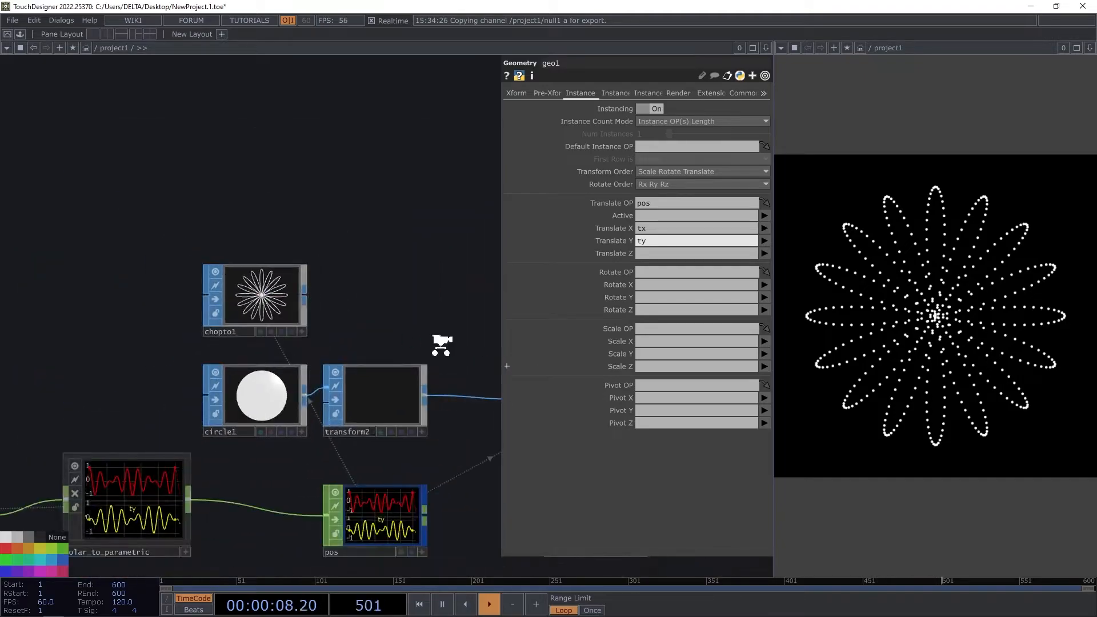
Animate the Pattern CHOP's phase with an absTime expression multiplied by 0.1.
{"action": "scroll", "coordinate": [474, 343], "scroll_direction": "down", "scroll_amount": 4}
{"action": "left_click_drag", "start_coordinate": [359, 458], "coordinate": [376, 427]}
{"action": "scroll", "coordinate": [170, 388], "scroll_direction": "up", "scroll_amount": 3}
{"action": "left_click_drag", "start_coordinate": [169, 388], "coordinate": [320, 432]}
{"action": "scroll", "coordinate": [209, 381], "scroll_direction": "up", "scroll_amount": 3}
{"action": "left_click", "coordinate": [214, 350]}
{"action": "left_click_drag", "start_coordinate": [277, 465], "coordinate": [210, 465]}
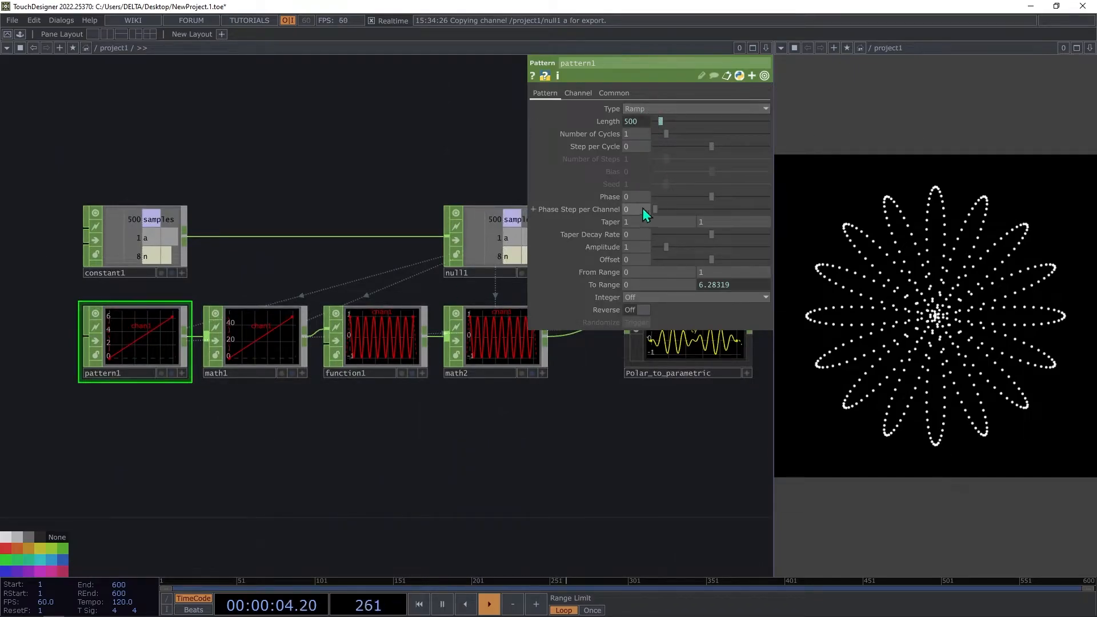
{"action": "type", "text": "absTim"}
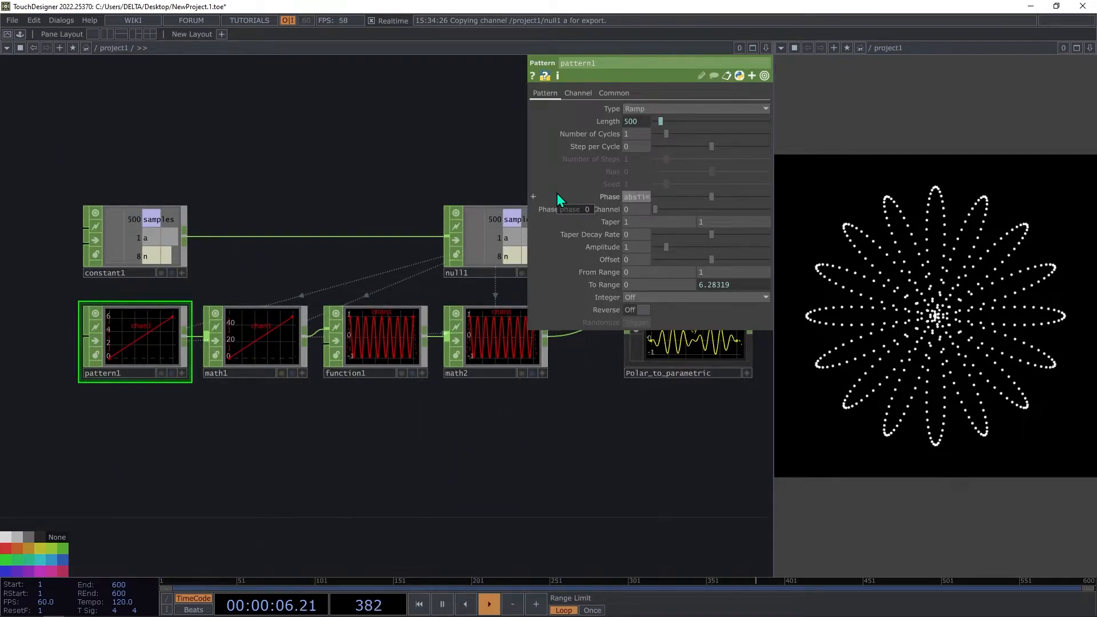
{"action": "type", "text": "e.seccond"}
{"action": "type", "text": "s*"}
{"action": "type", "text": "0.1"}
{"action": "key", "text": "Return"}
Correct the spelling in the Pattern CHOP's phase expression to absTime.seconds*0.1.
{"action": "left_click", "coordinate": [608, 197]}
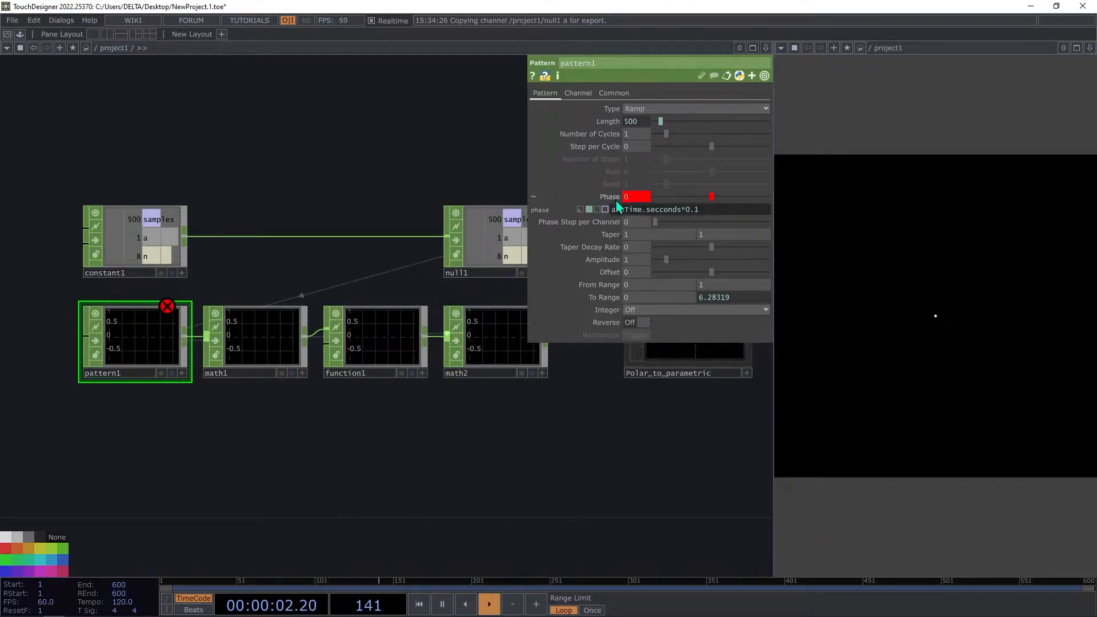
{"action": "left_click", "coordinate": [655, 209]}
{"action": "key", "text": "Delete"}
{"action": "key", "text": "Return"}
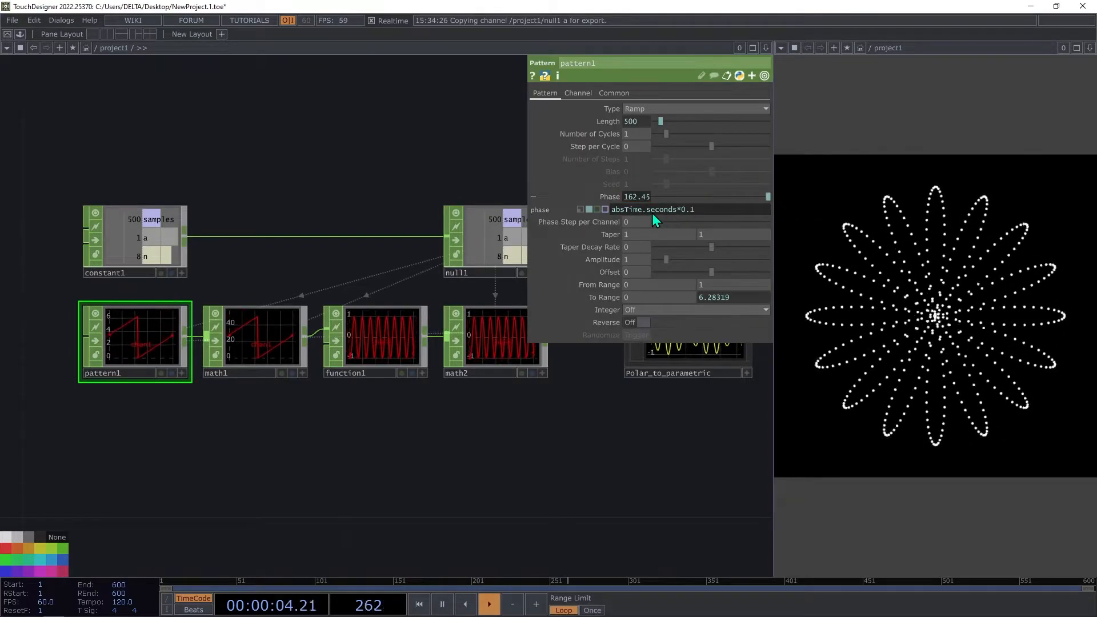
Slow the phase animation by changing the expression to absTime.seconds*0.001.
{"action": "left_click", "coordinate": [688, 209]}
{"action": "type", "text": "00"}
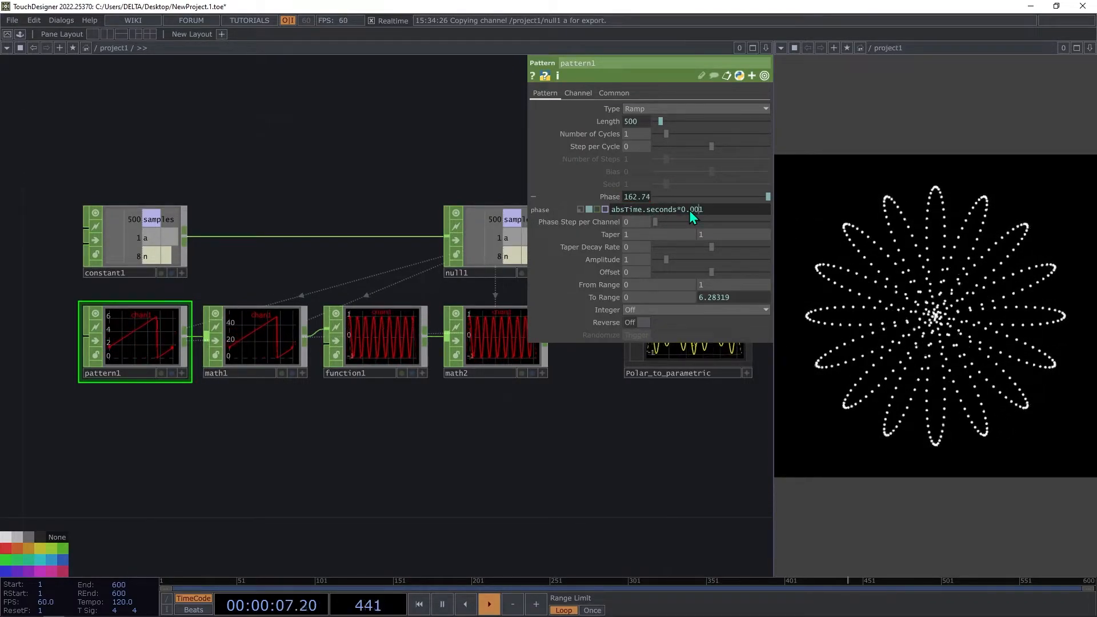
{"action": "key", "text": "Return"}
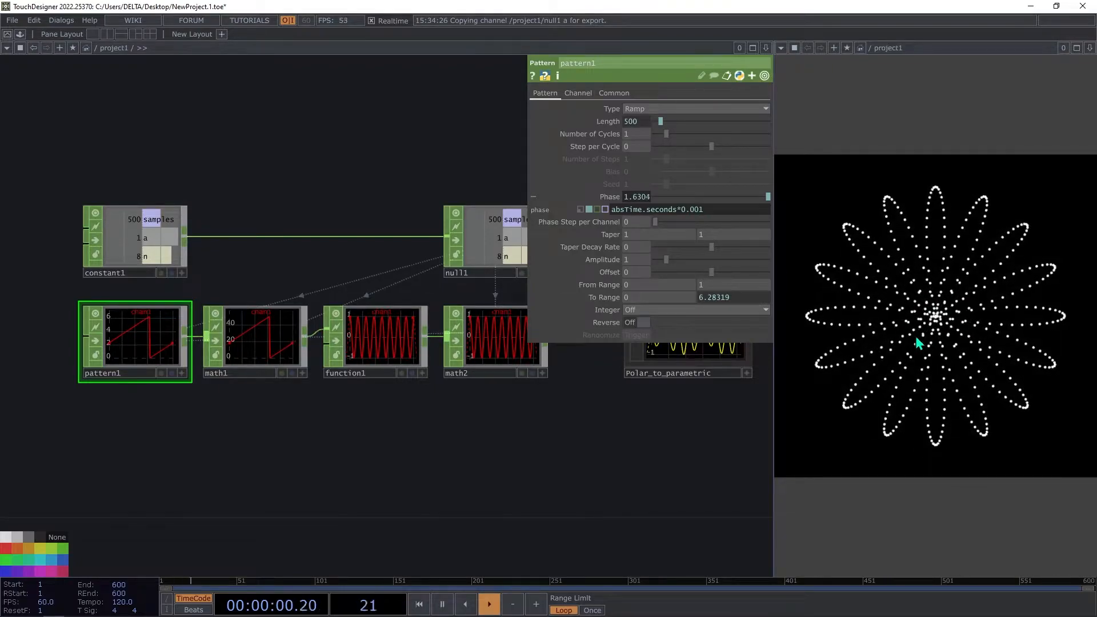
Set the Constant CHOP's n channel to 5.
{"action": "left_click_drag", "start_coordinate": [547, 465], "coordinate": [448, 463]}
{"action": "left_click_drag", "start_coordinate": [403, 433], "coordinate": [476, 439]}
{"action": "left_click", "coordinate": [104, 243]}
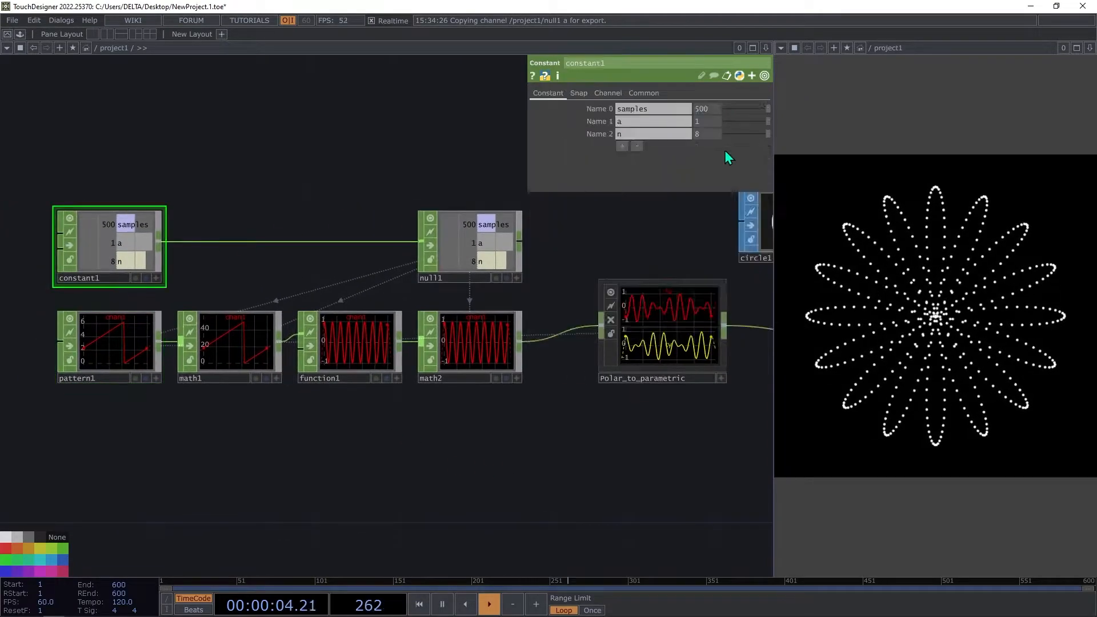
{"action": "left_click_drag", "start_coordinate": [701, 134], "coordinate": [664, 139]}
{"action": "type", "text": "5"}
{"action": "key", "text": "Return"}
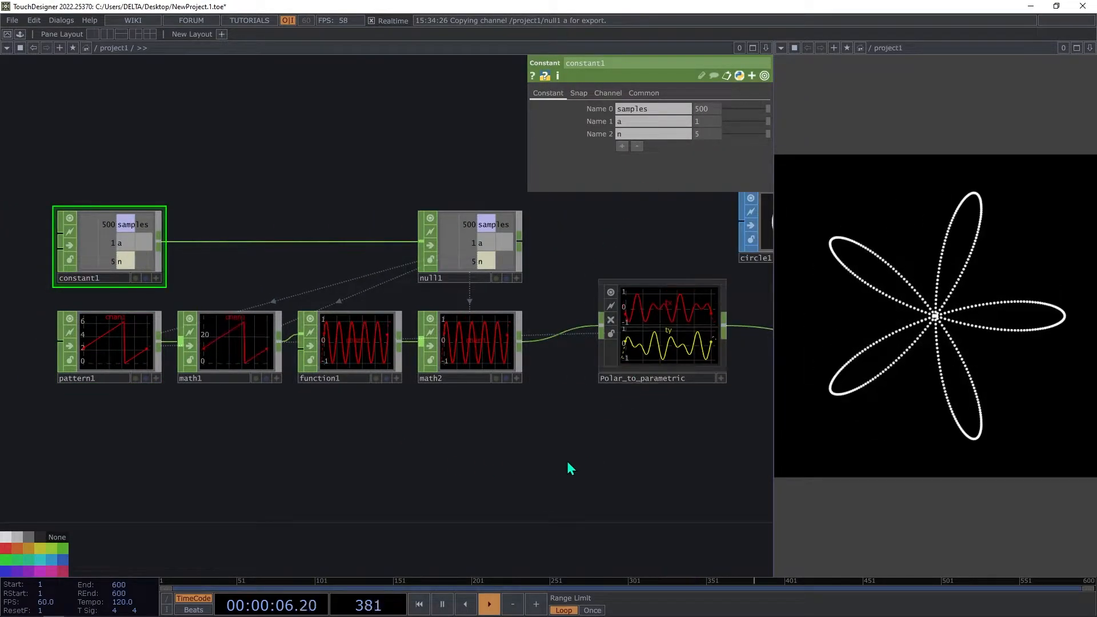
{"action": "left_click_drag", "start_coordinate": [594, 462], "coordinate": [501, 440]}
{"action": "left_click_drag", "start_coordinate": [323, 440], "coordinate": [492, 442]}
{"action": "left_click_drag", "start_coordinate": [338, 417], "coordinate": [267, 396]}
{"action": "left_click_drag", "start_coordinate": [470, 403], "coordinate": [331, 381]}
{"action": "scroll", "coordinate": [478, 393], "scroll_direction": "down", "scroll_amount": 5}
{"action": "left_click_drag", "start_coordinate": [545, 410], "coordinate": [655, 384]}
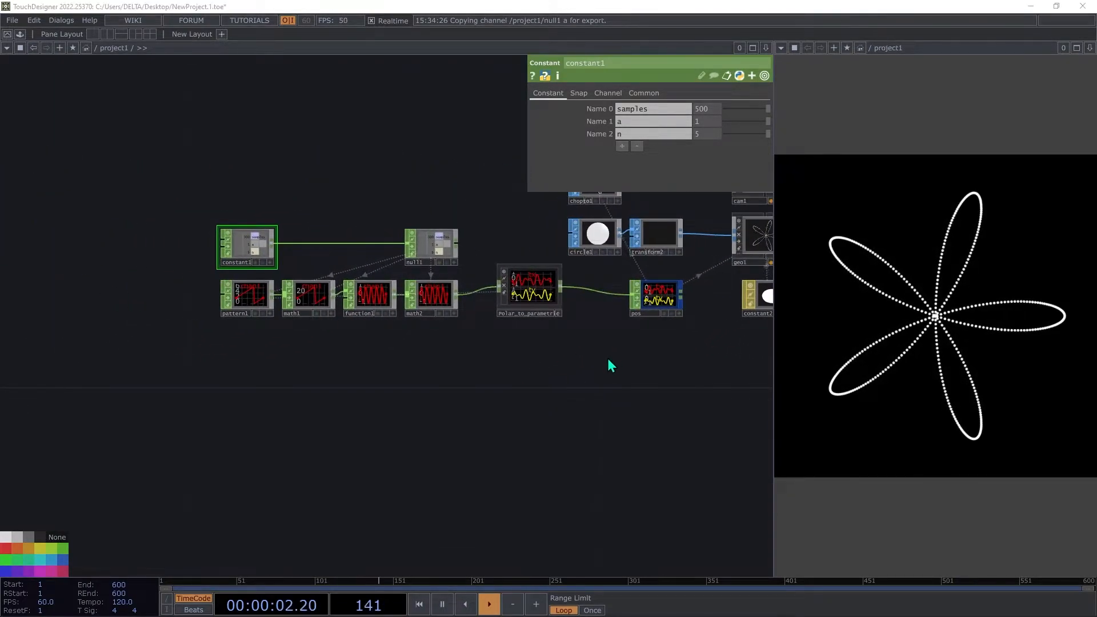
Switch to the browser and examine the MathWorld Rose Curve page's explanation and examples for rational n = p/q.
{"action": "key", "text": "alt+Tab"}
{"action": "scroll", "coordinate": [542, 381], "scroll_direction": "down", "scroll_amount": 3}
{"action": "scroll", "coordinate": [468, 313], "scroll_direction": "up", "scroll_amount": 3}
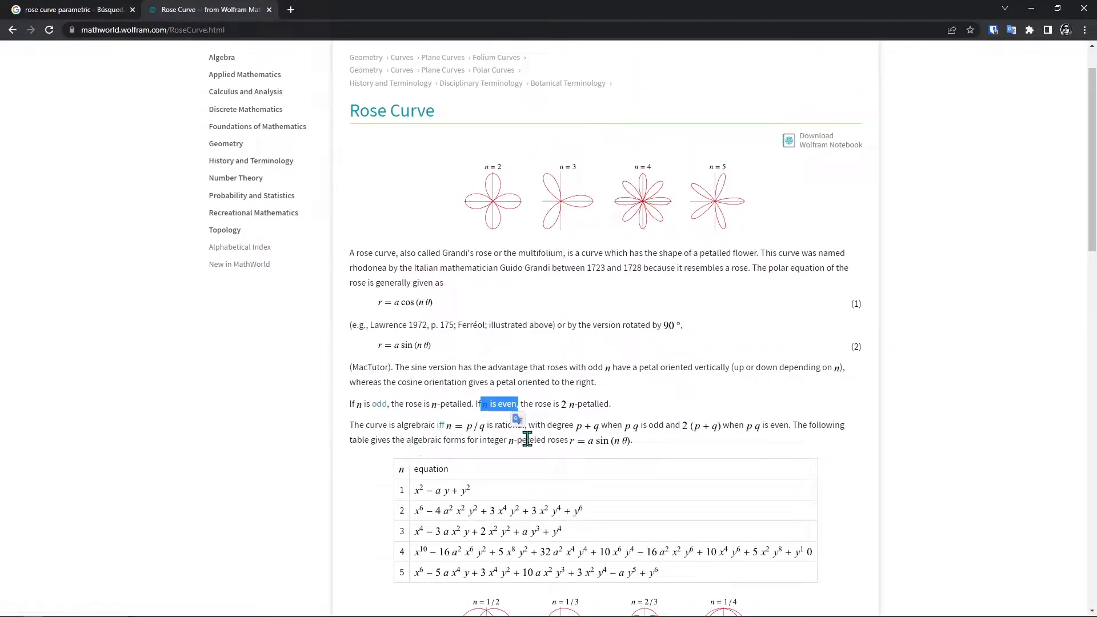
{"action": "left_click_drag", "start_coordinate": [489, 425], "coordinate": [525, 425]}
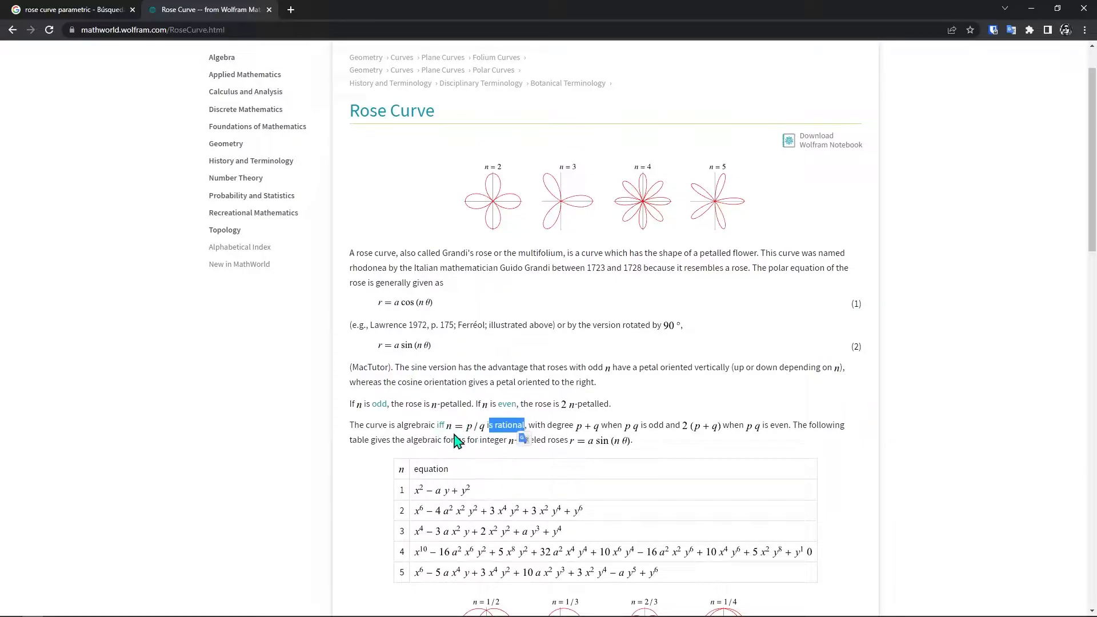
{"action": "scroll", "coordinate": [457, 440], "scroll_direction": "down", "scroll_amount": 4}
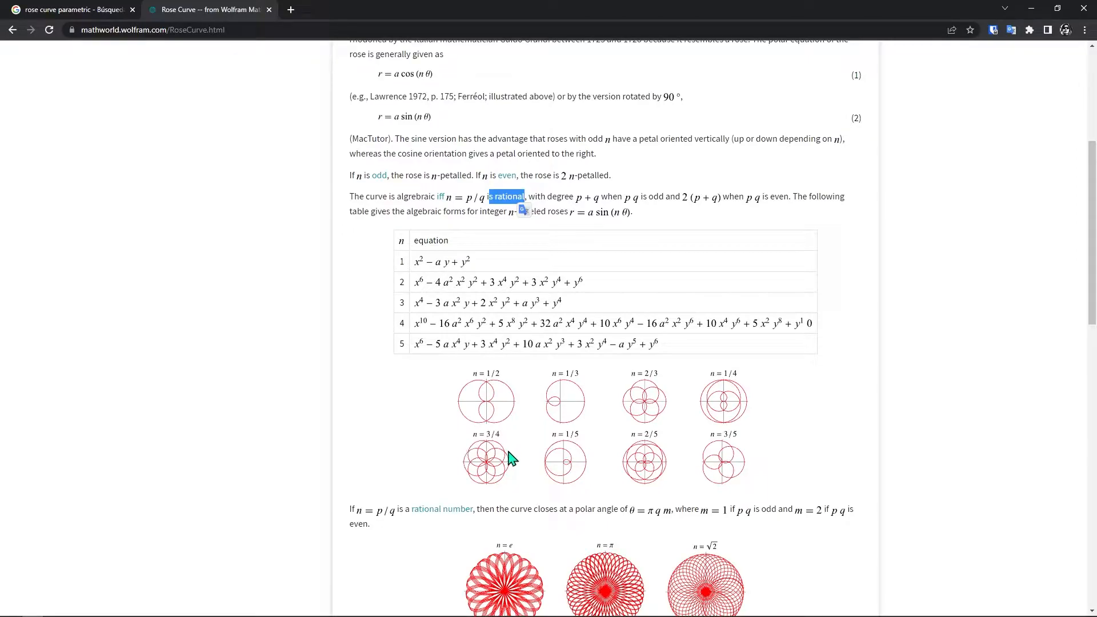
{"action": "scroll", "coordinate": [514, 400], "scroll_direction": "up", "scroll_amount": 1}
{"action": "left_click", "coordinate": [436, 244]}
{"action": "left_click_drag", "start_coordinate": [444, 251], "coordinate": [453, 255]}
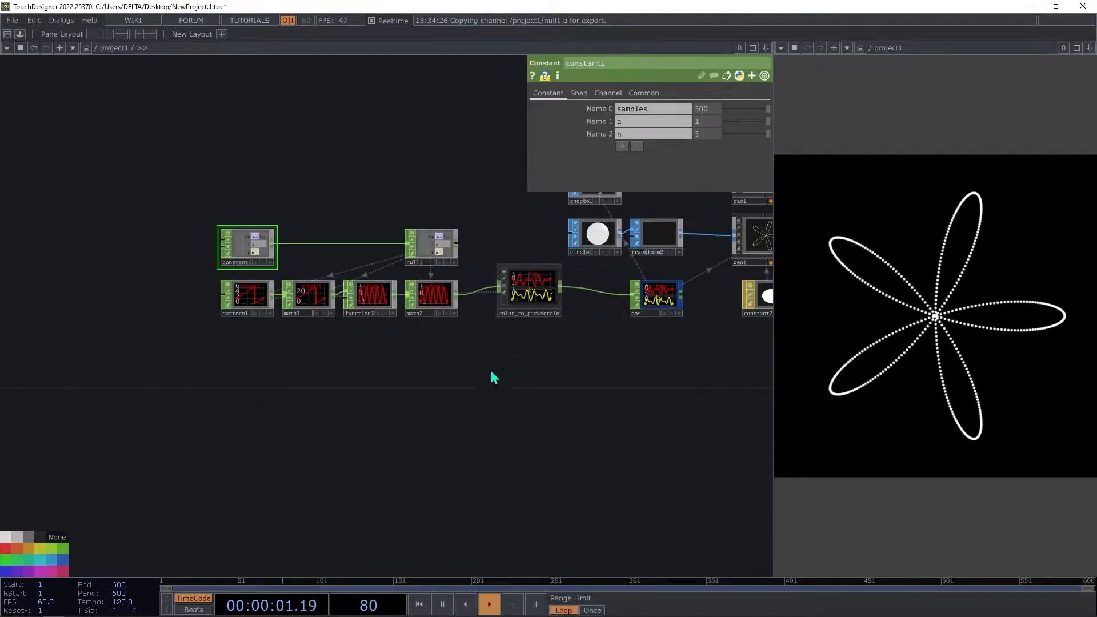
Add two channels named p and q to the Constant CHOP in TouchDesigner.
{"action": "scroll", "coordinate": [491, 365], "scroll_direction": "up", "scroll_amount": 5}
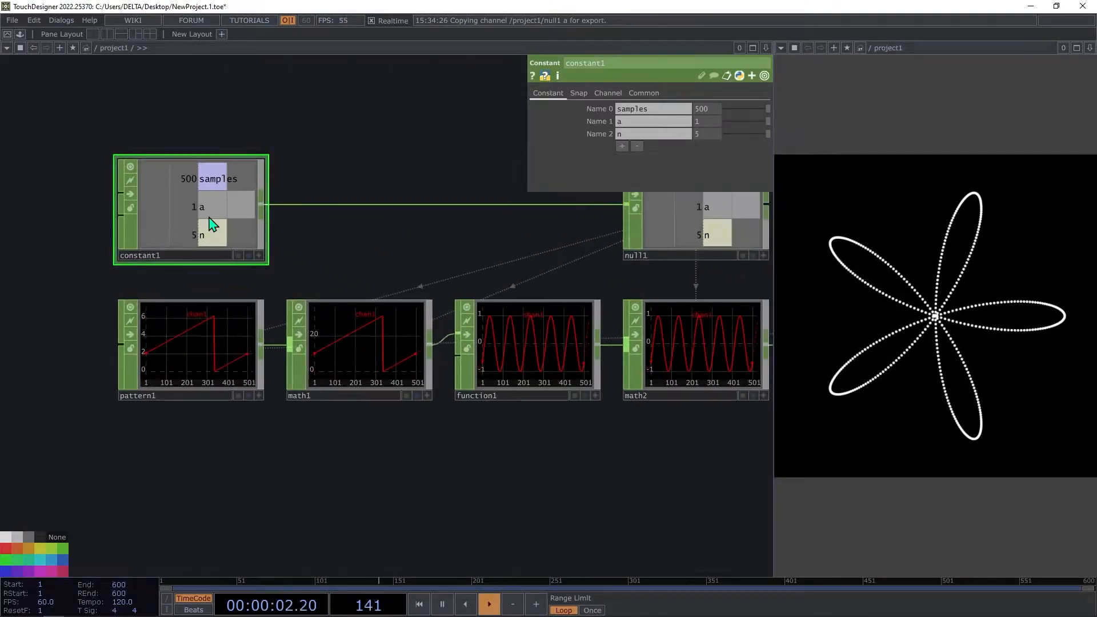
{"action": "left_click", "coordinate": [622, 146]}
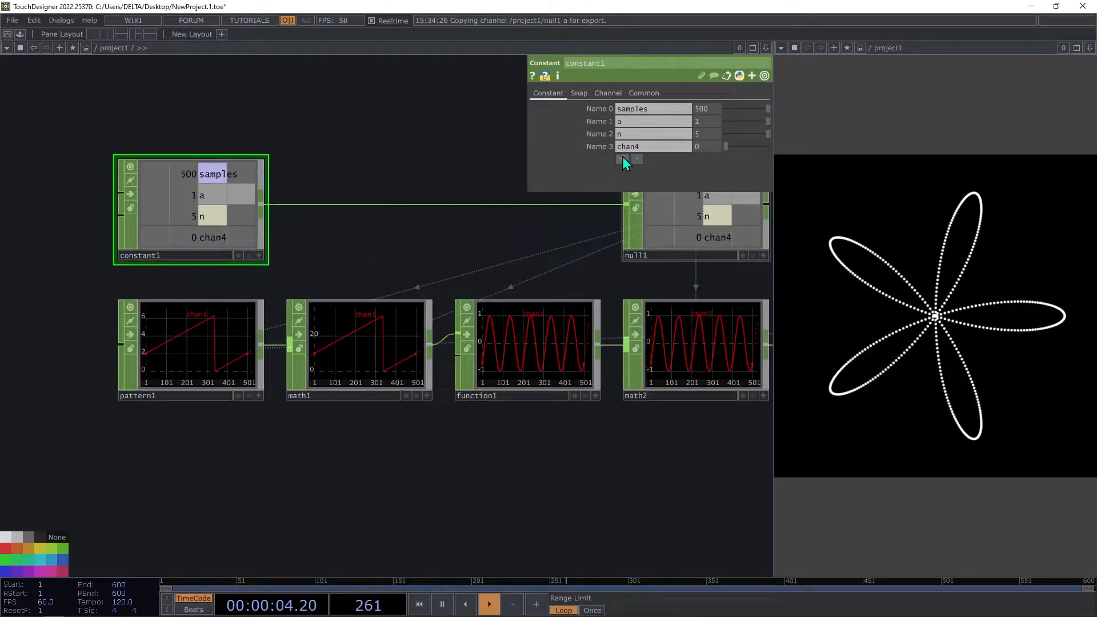
{"action": "left_click", "coordinate": [622, 159]}
{"action": "type", "text": "p"}
{"action": "key", "text": "Tab"}
{"action": "type", "text": "q"}
{"action": "key", "text": "Return"}
Check the n = 3/4 example on the Rose Curve page and set the Constant CHOP's p to 3 and q to 4.
{"action": "key", "text": "alt+Tab"}
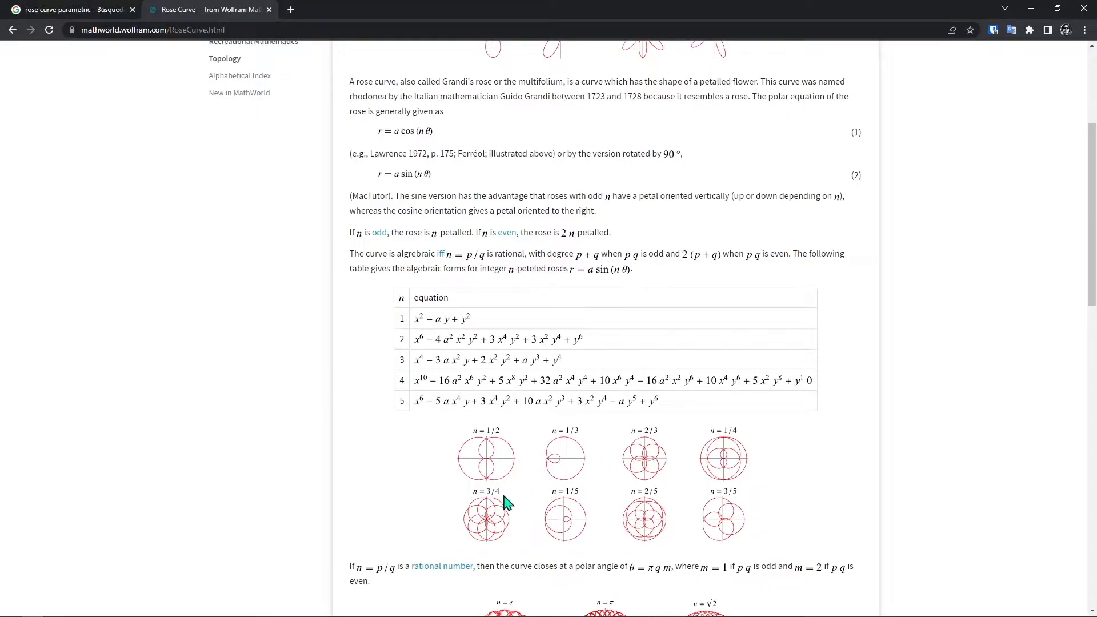
{"action": "scroll", "coordinate": [507, 526], "scroll_direction": "down", "scroll_amount": 1}
{"action": "key", "text": "alt+Tab"}
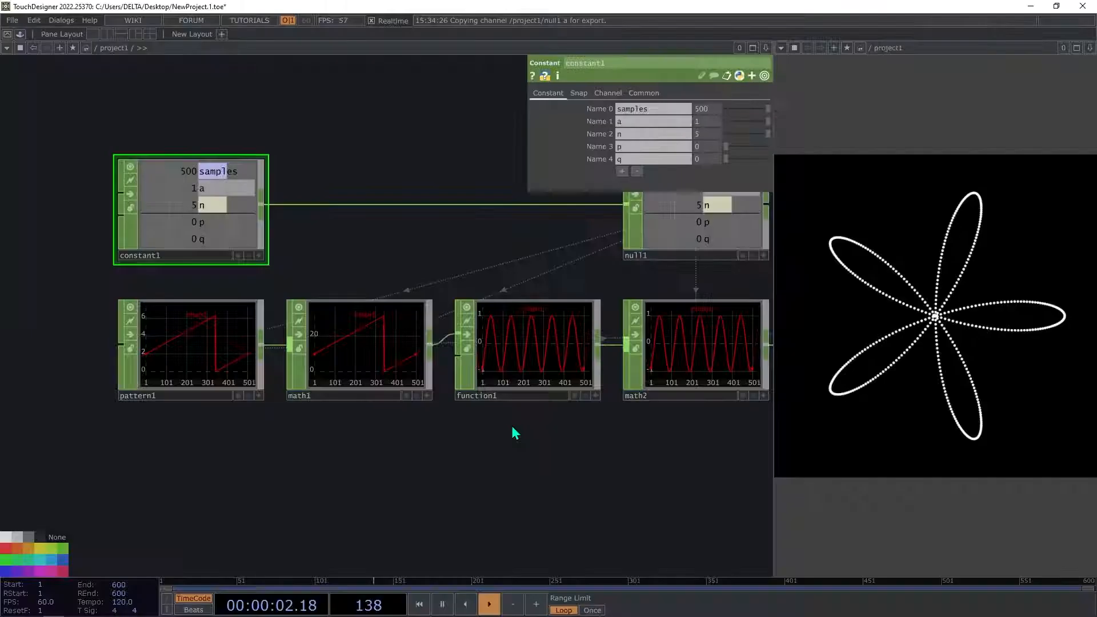
{"action": "type", "text": "3"}
{"action": "left_click", "coordinate": [715, 157]}
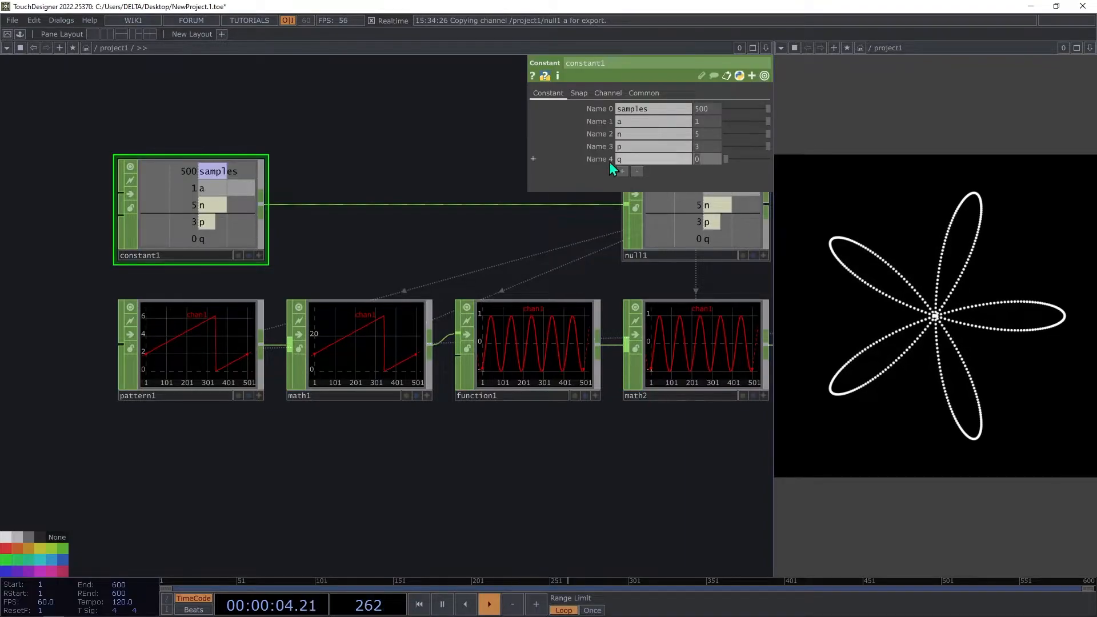
{"action": "type", "text": "4"}
{"action": "key", "text": "Return"}
Change the math1 CHOP's Multiply expression to reference the p channel as op('null1')['p'].
{"action": "left_click_drag", "start_coordinate": [477, 260], "coordinate": [433, 295]}
{"action": "left_click", "coordinate": [350, 385]}
{"action": "left_click", "coordinate": [604, 122]}
{"action": "left_click_drag", "start_coordinate": [365, 182], "coordinate": [196, 184]}
{"action": "left_click_drag", "start_coordinate": [402, 298], "coordinate": [325, 302]}
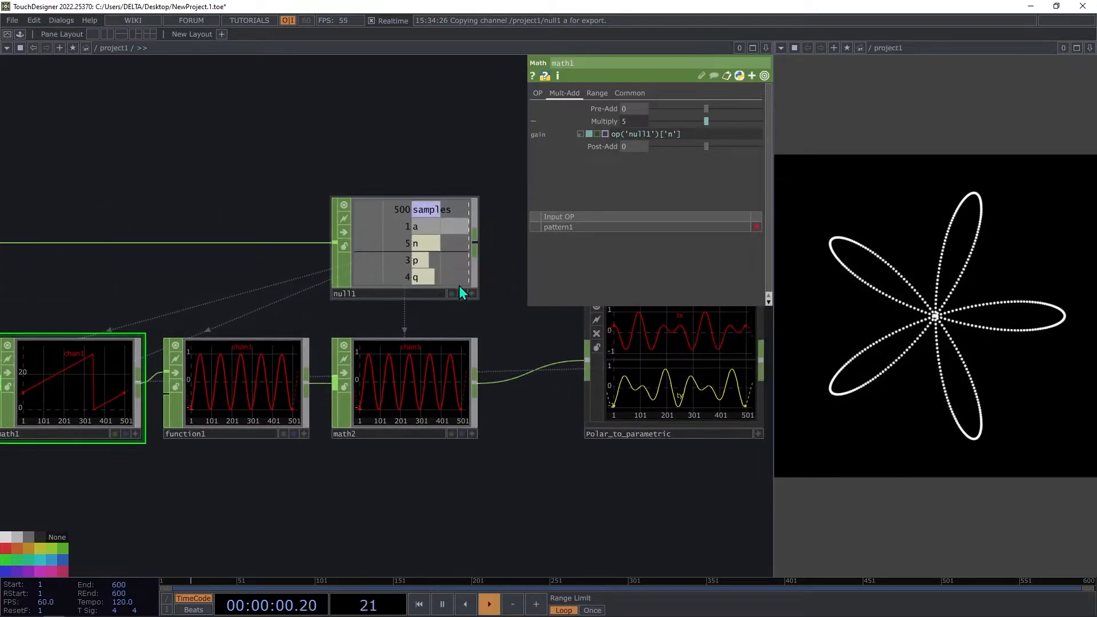
{"action": "left_click", "coordinate": [470, 292]}
{"action": "mouse_move", "coordinate": [420, 257]}
{"action": "left_mouse_down"}
{"action": "mouse_move", "coordinate": [658, 143]}
{"action": "mouse_move", "coordinate": [394, 262]}
{"action": "mouse_move", "coordinate": [409, 270]}
{"action": "left_mouse_up"}
{"action": "double_click", "coordinate": [667, 131]}
{"action": "type", "text": "p"}
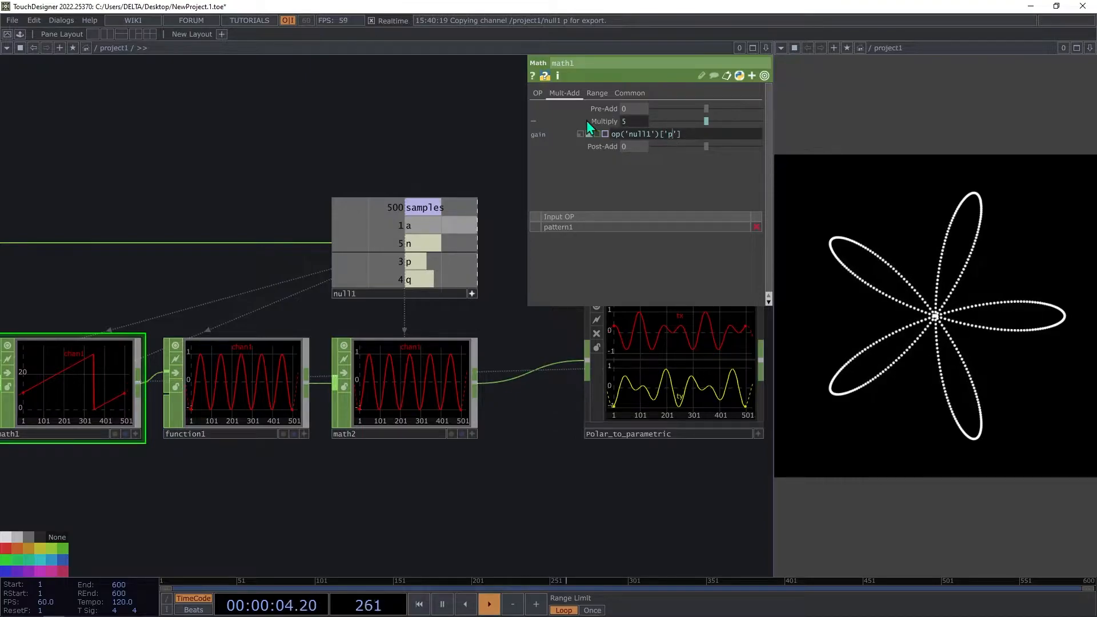
{"action": "key", "text": "Return"}
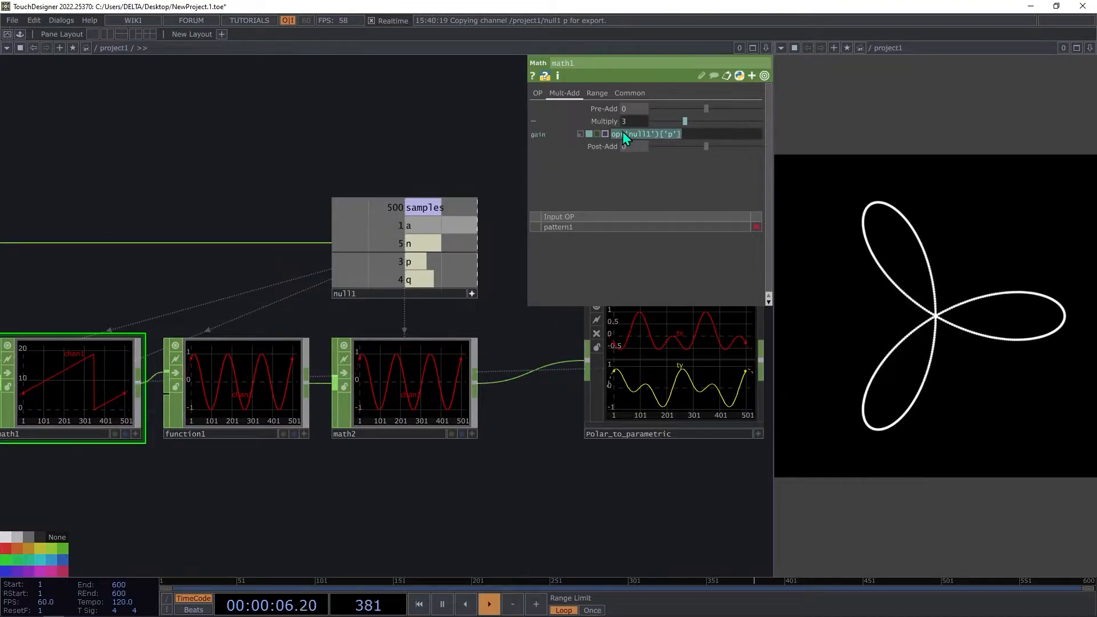
Divide math1's Multiply expression by the q channel so it reads op('null1')['p']/op('null1')['q'].
{"action": "type", "text": "/"}
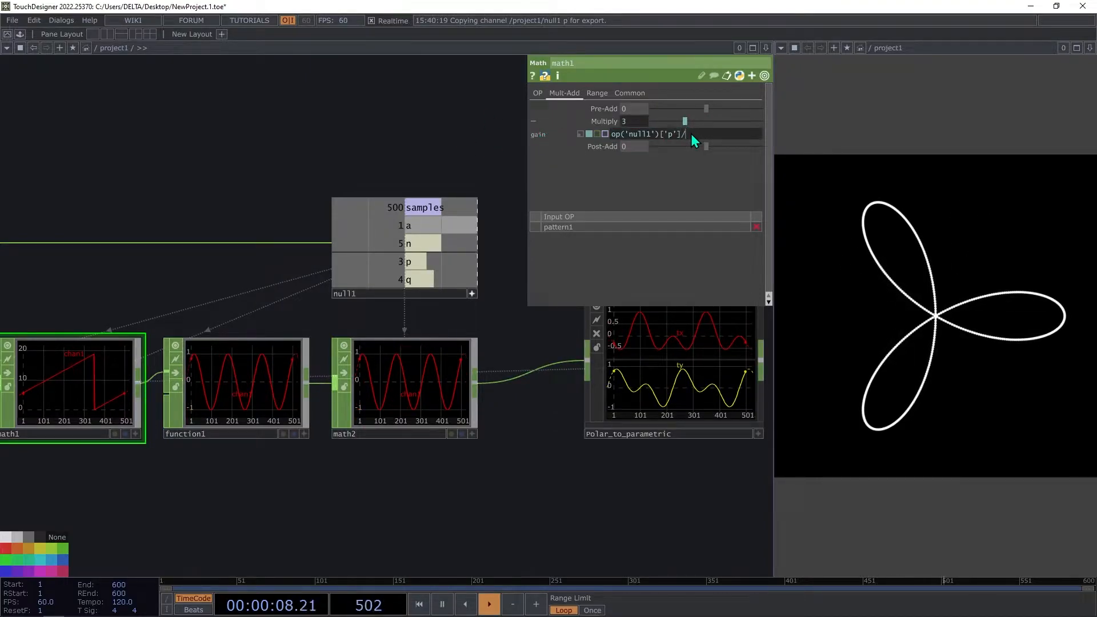
{"action": "type", "text": "v"}
{"action": "key", "text": "BackSpace"}
{"action": "type", "text": "op('null1')['p']"}
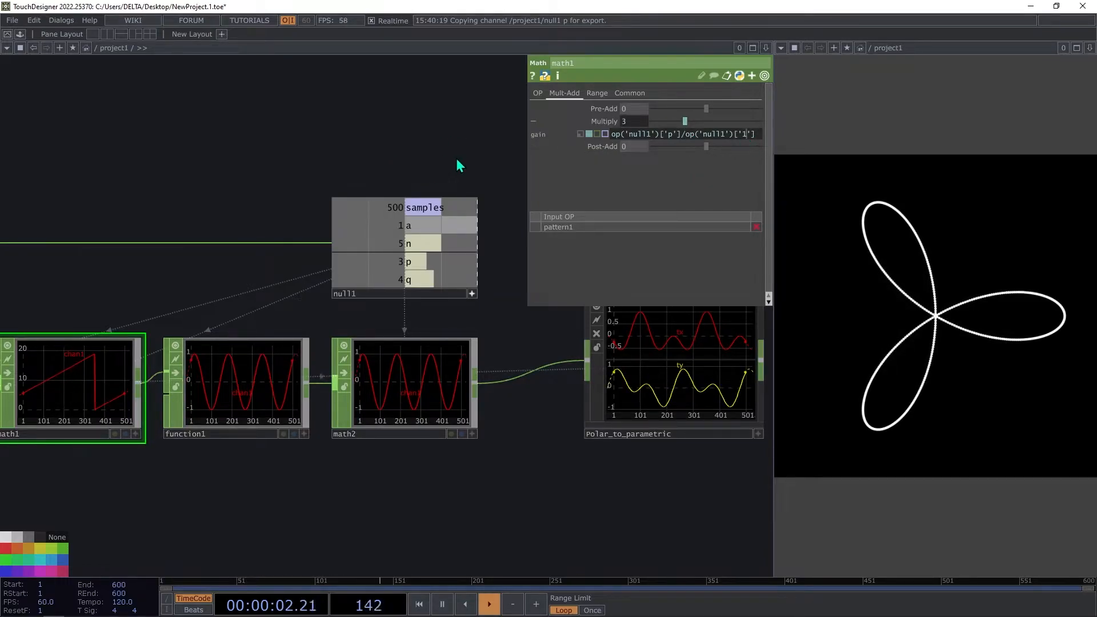
{"action": "key", "text": "Return"}
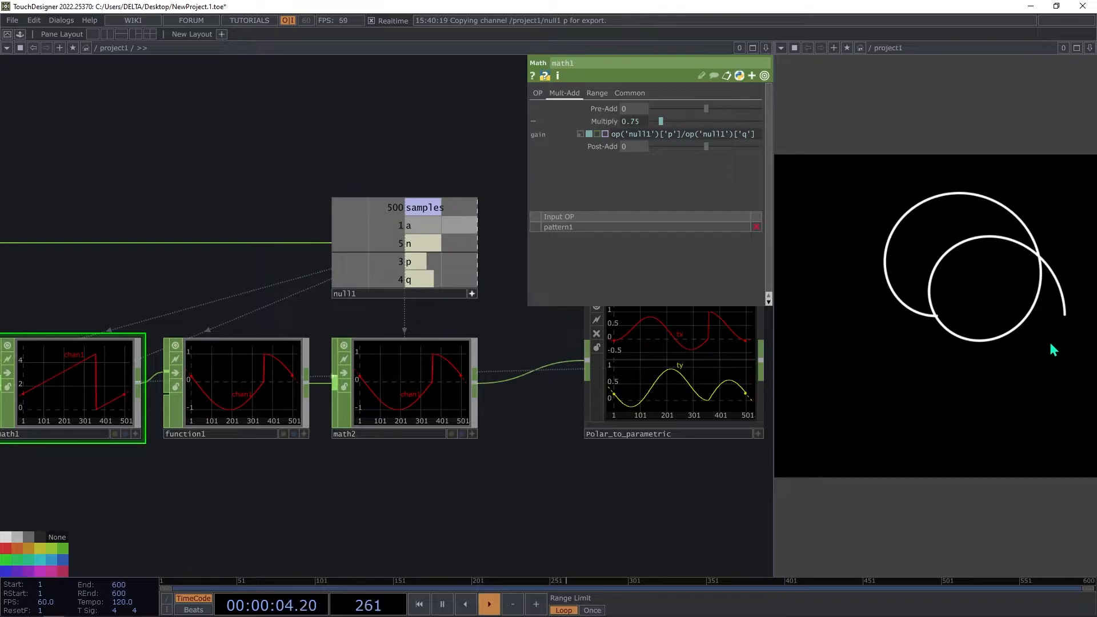
Extend pattern1's upper To Range expression to math.pi*2*op('null1')['q'].
{"action": "left_click_drag", "start_coordinate": [632, 485], "coordinate": [783, 465]}
{"action": "left_click_drag", "start_coordinate": [603, 491], "coordinate": [750, 472]}
{"action": "left_click_drag", "start_coordinate": [564, 490], "coordinate": [509, 493]}
{"action": "left_click_drag", "start_coordinate": [439, 458], "coordinate": [513, 454]}
{"action": "left_click", "coordinate": [257, 326]}
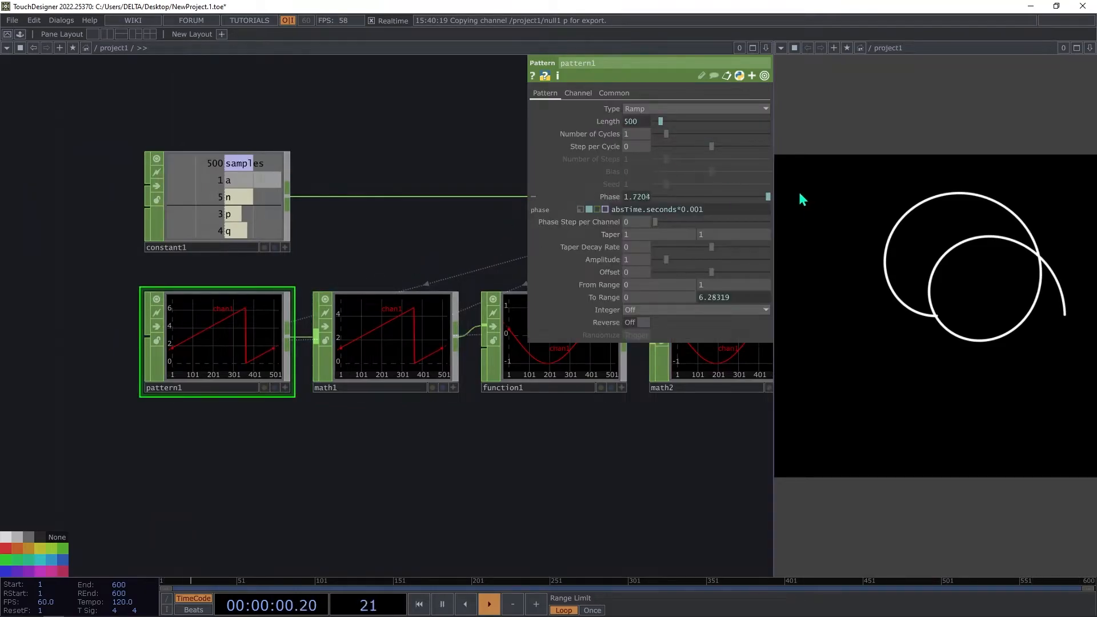
{"action": "left_click_drag", "start_coordinate": [638, 453], "coordinate": [374, 425]}
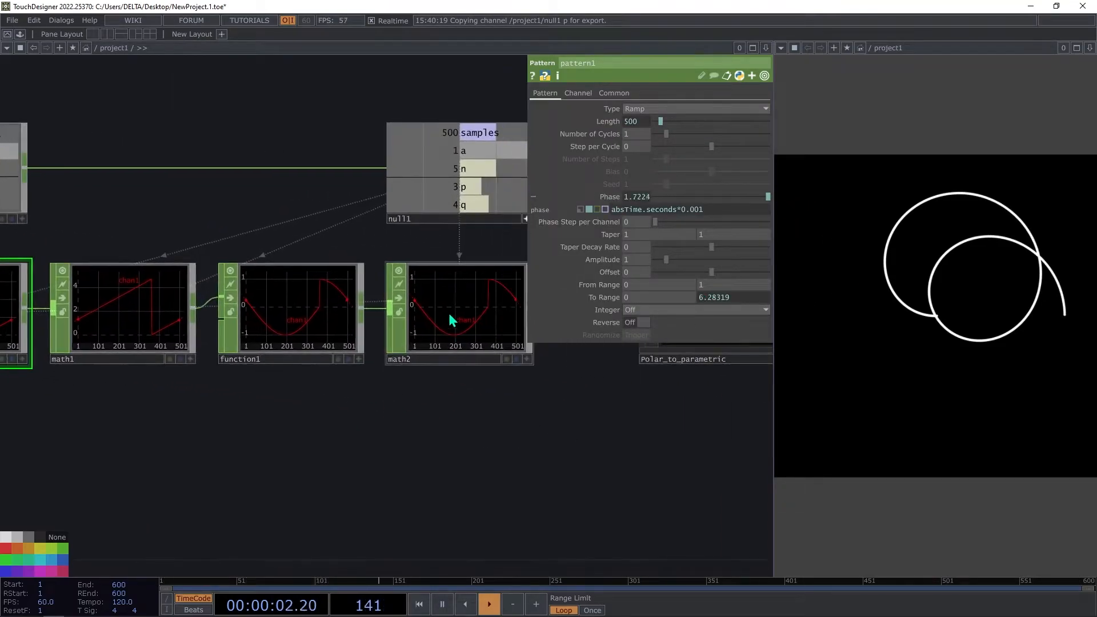
{"action": "left_click", "coordinate": [164, 306]}
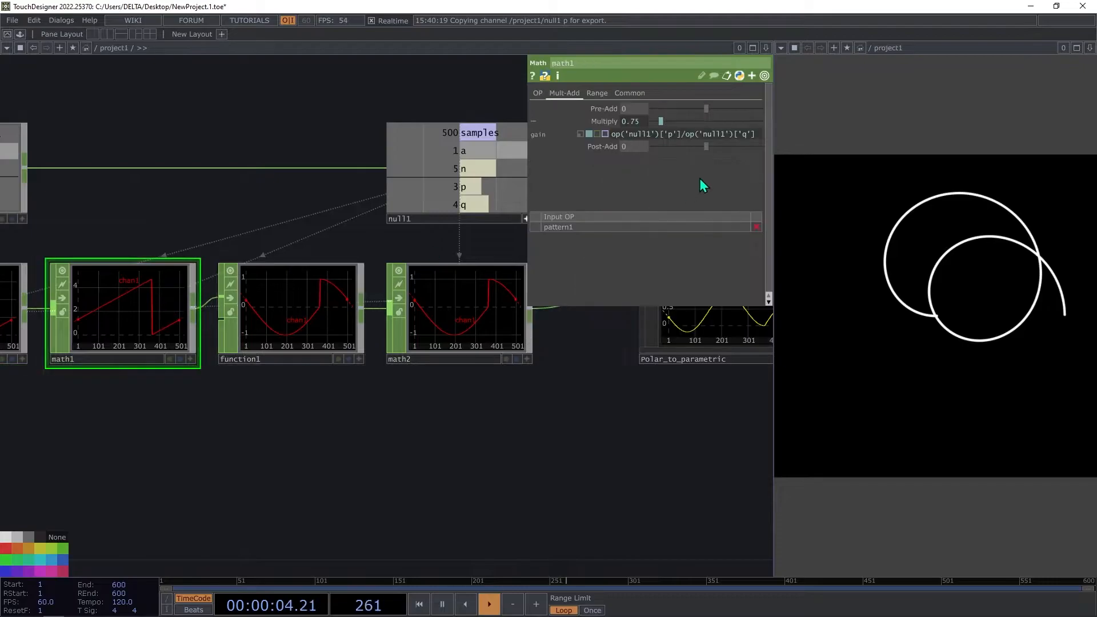
{"action": "left_click_drag", "start_coordinate": [221, 441], "coordinate": [378, 441]}
{"action": "left_click", "coordinate": [139, 318]}
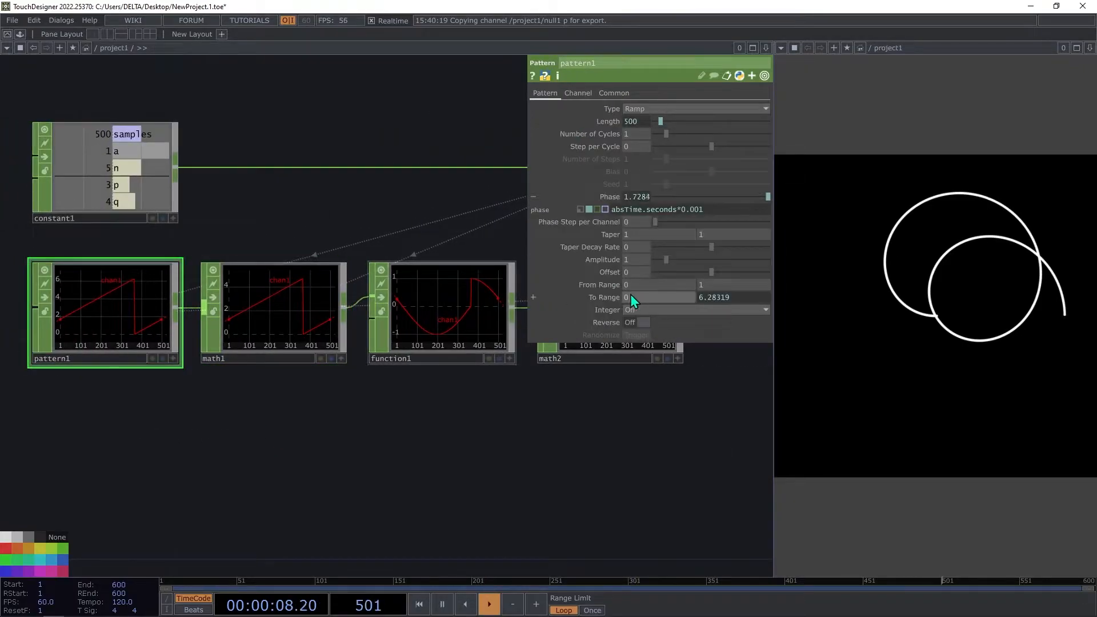
{"action": "left_click", "coordinate": [533, 297]}
{"action": "left_click_drag", "start_coordinate": [525, 284], "coordinate": [380, 284]}
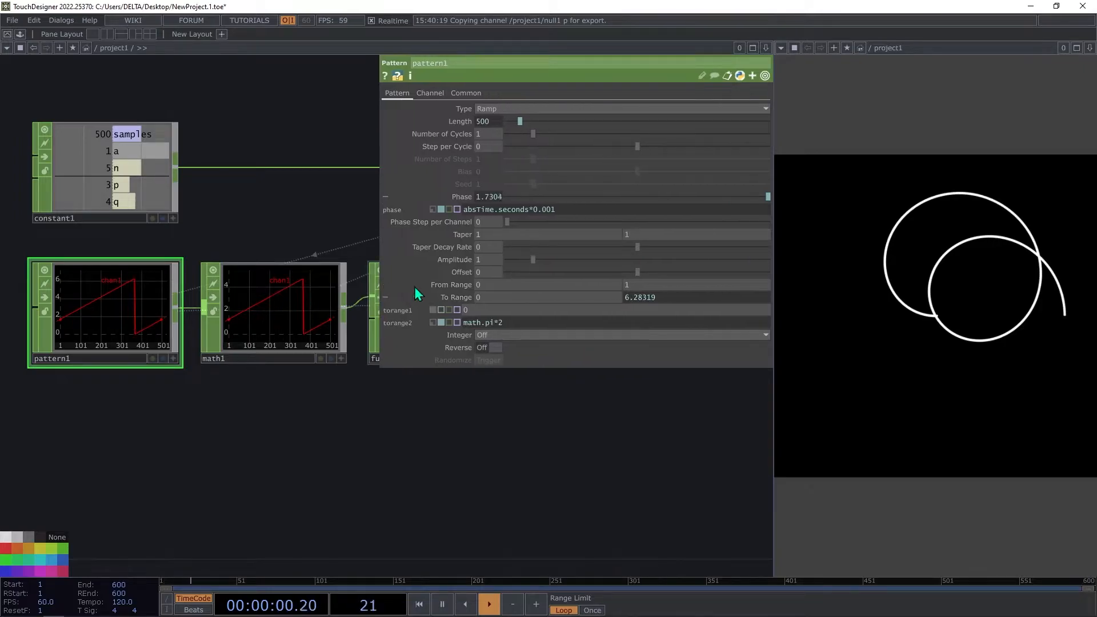
{"action": "mouse_move", "coordinate": [505, 323]}
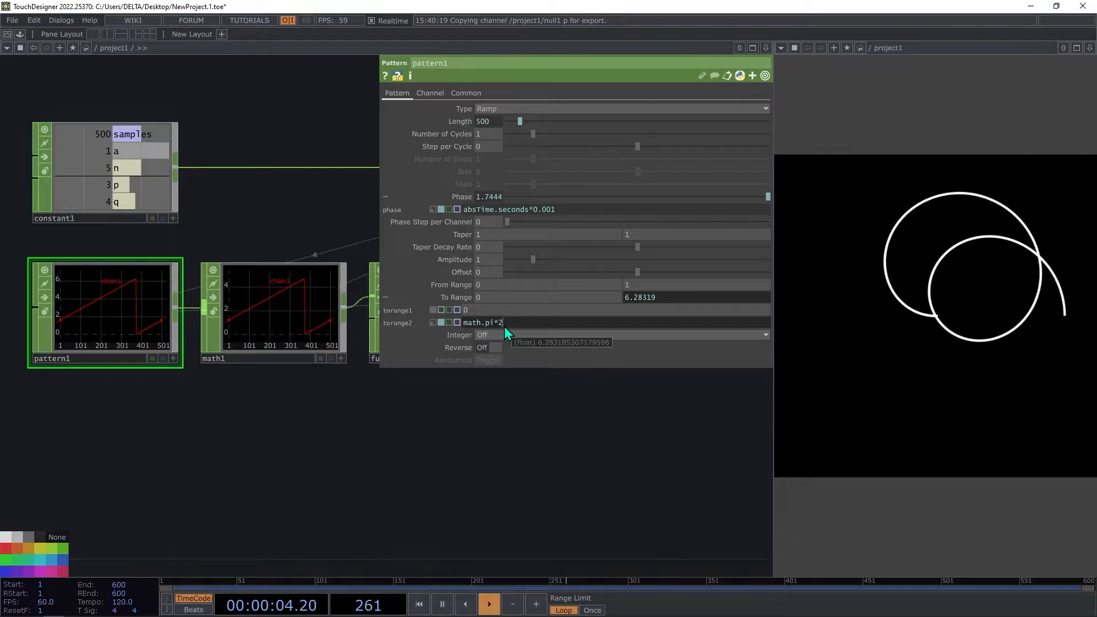
{"action": "left_click", "coordinate": [519, 323]}
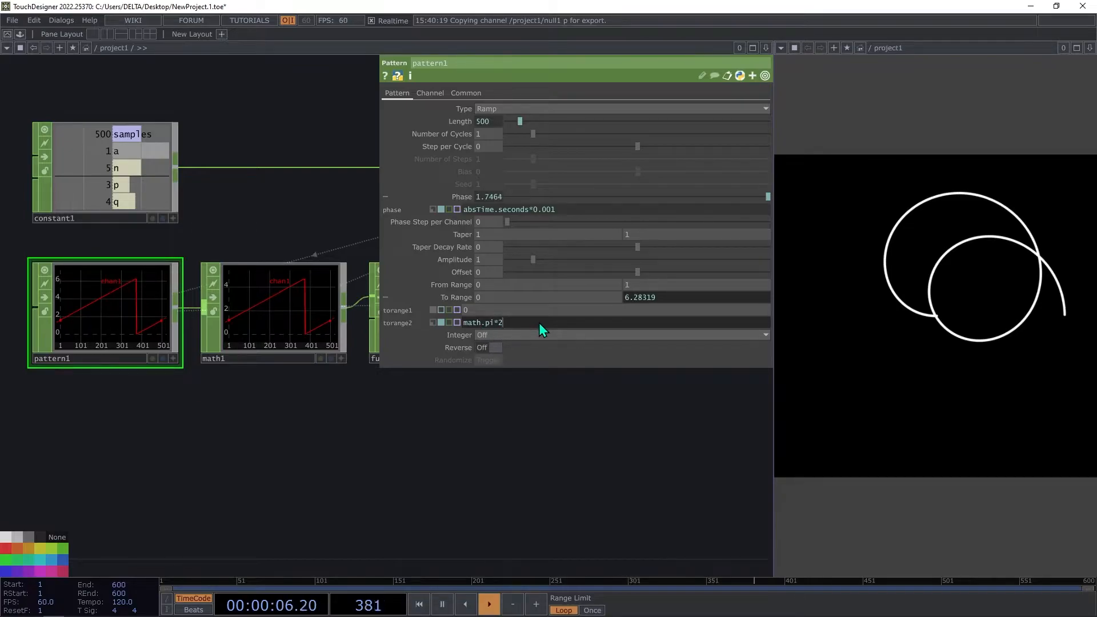
{"action": "type", "text": "*op('null1')['q']"}
{"action": "key", "text": "Return"}
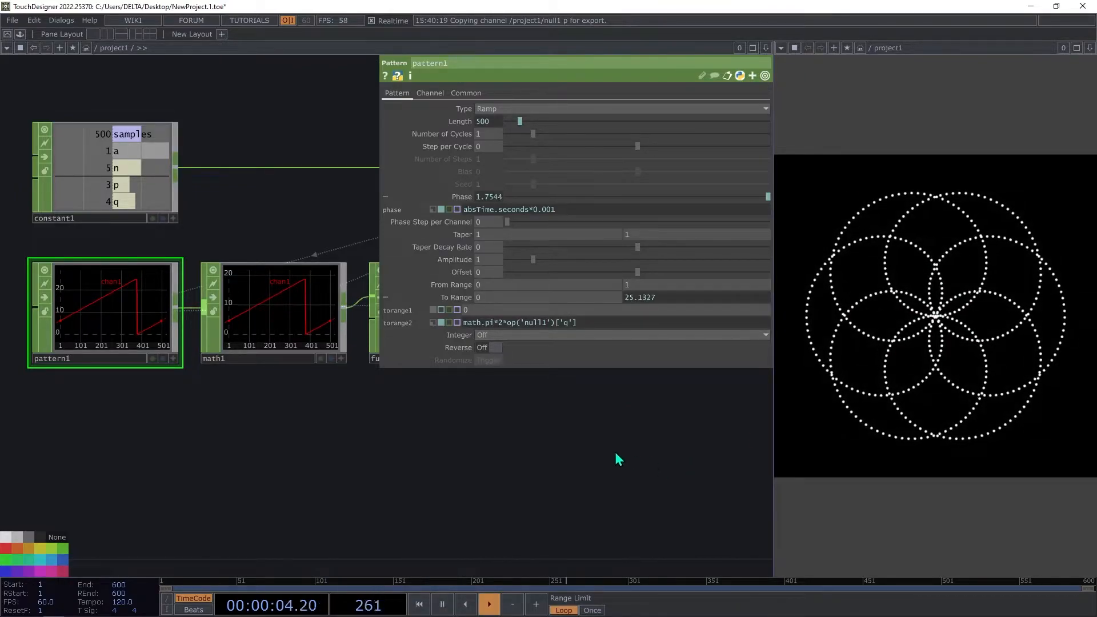
Try the p channel in place of q in pattern1's upper To Range expression, and restore q.
{"action": "double_click", "coordinate": [567, 323]}
{"action": "type", "text": "p"}
{"action": "key", "text": "Return"}
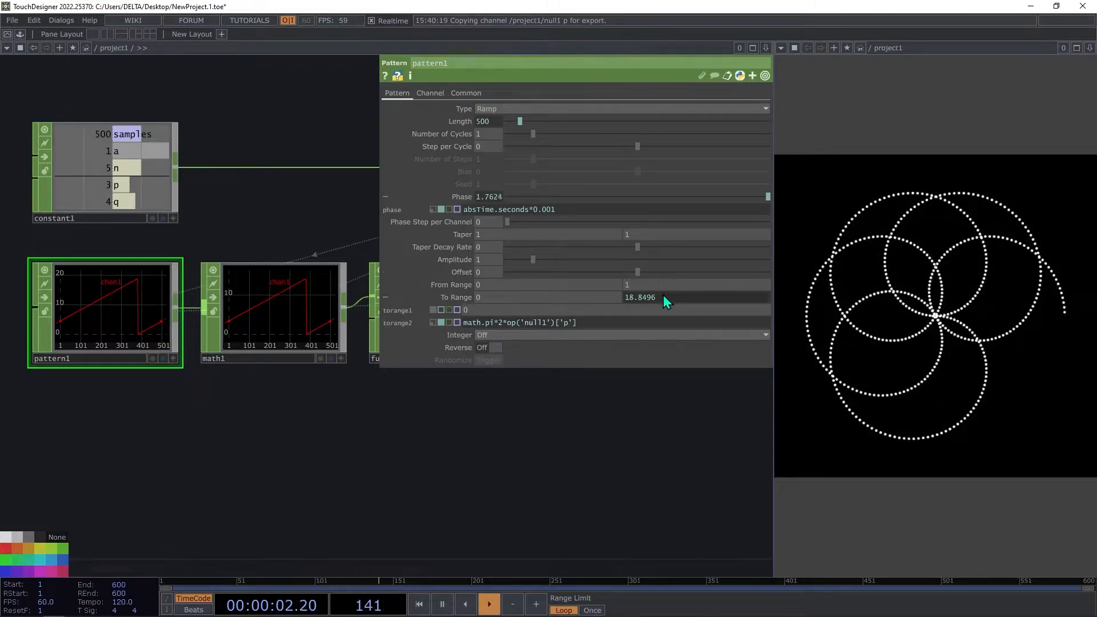
{"action": "left_click", "coordinate": [568, 327]}
{"action": "key", "text": "BackSpace"}
{"action": "type", "text": "q"}
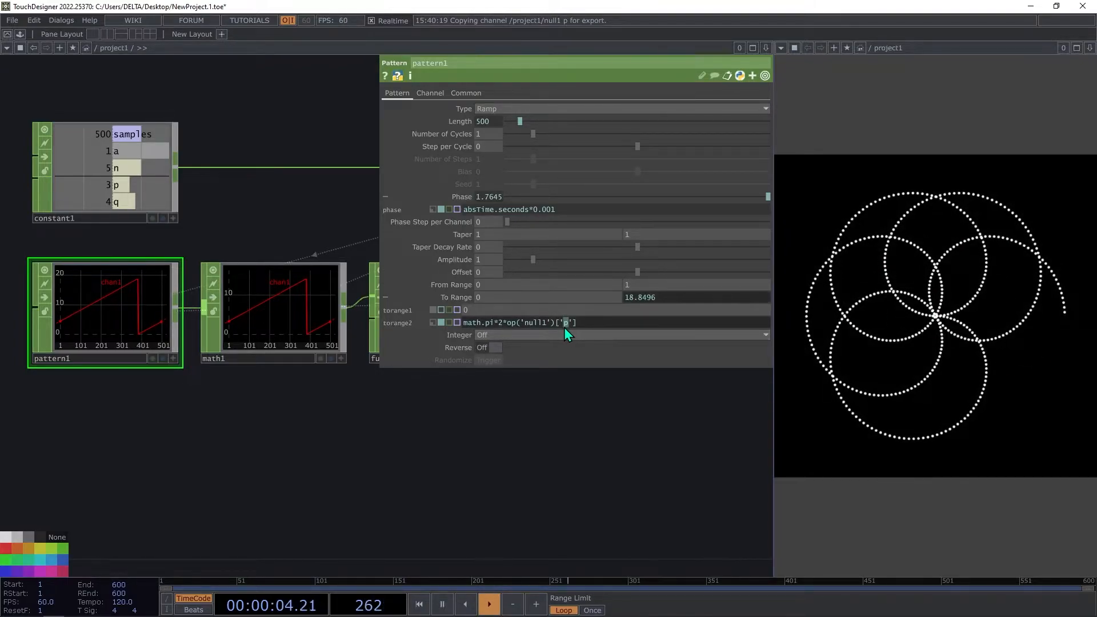
{"action": "left_click", "coordinate": [647, 454]}
Check the n = 2/5 example on the MathWorld page and set p to 2 and q to 5 in TouchDesigner's constant1 CHOP.
{"action": "left_click_drag", "start_coordinate": [467, 499], "coordinate": [403, 499]}
{"action": "scroll", "coordinate": [404, 491], "scroll_direction": "down", "scroll_amount": 5}
{"action": "left_click_drag", "start_coordinate": [668, 488], "coordinate": [533, 517]}
{"action": "mouse_move", "coordinate": [616, 492]}
{"action": "left_mouse_down"}
{"action": "mouse_move", "coordinate": [521, 490]}
{"action": "mouse_move", "coordinate": [626, 490]}
{"action": "left_mouse_up"}
{"action": "key", "text": "Tab"}
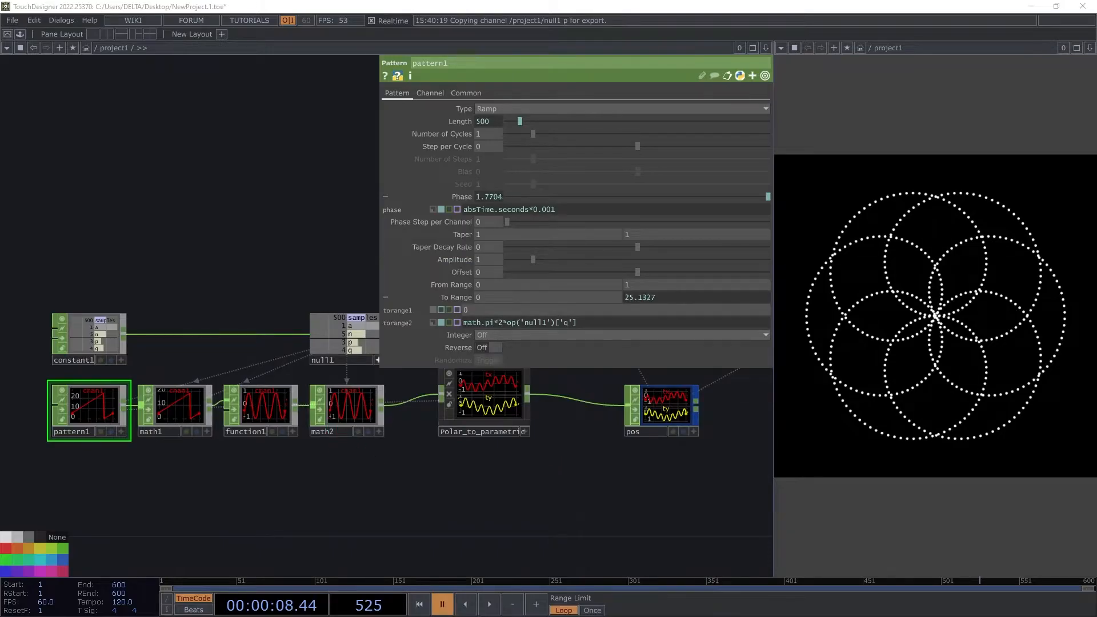
{"action": "key", "text": "alt+Tab"}
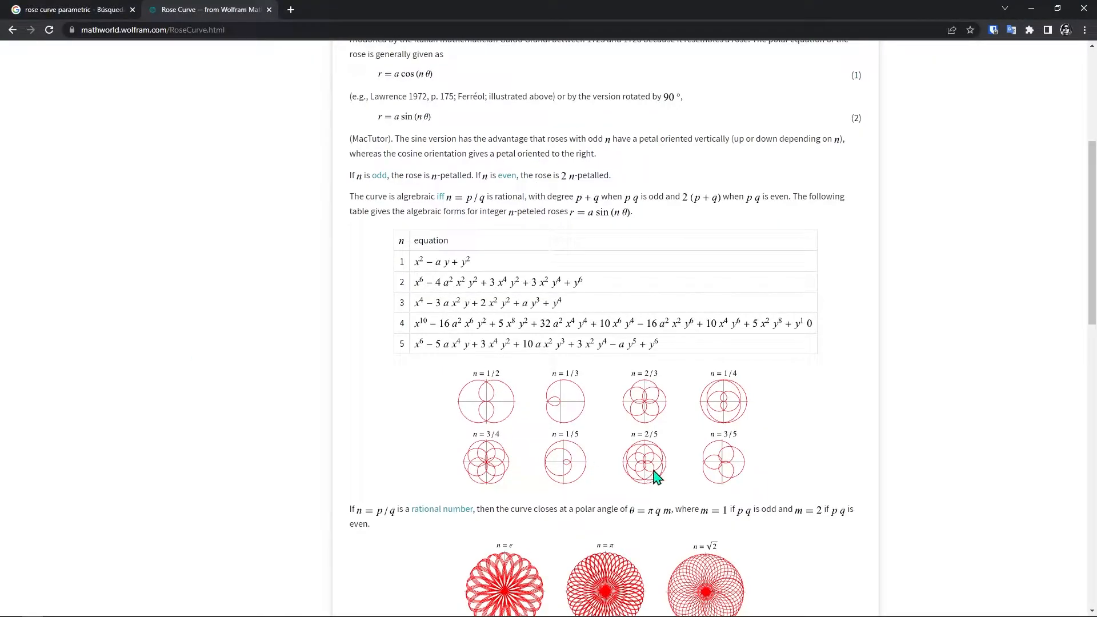
{"action": "key", "text": "alt+Tab"}
{"action": "left_click", "coordinate": [88, 337]}
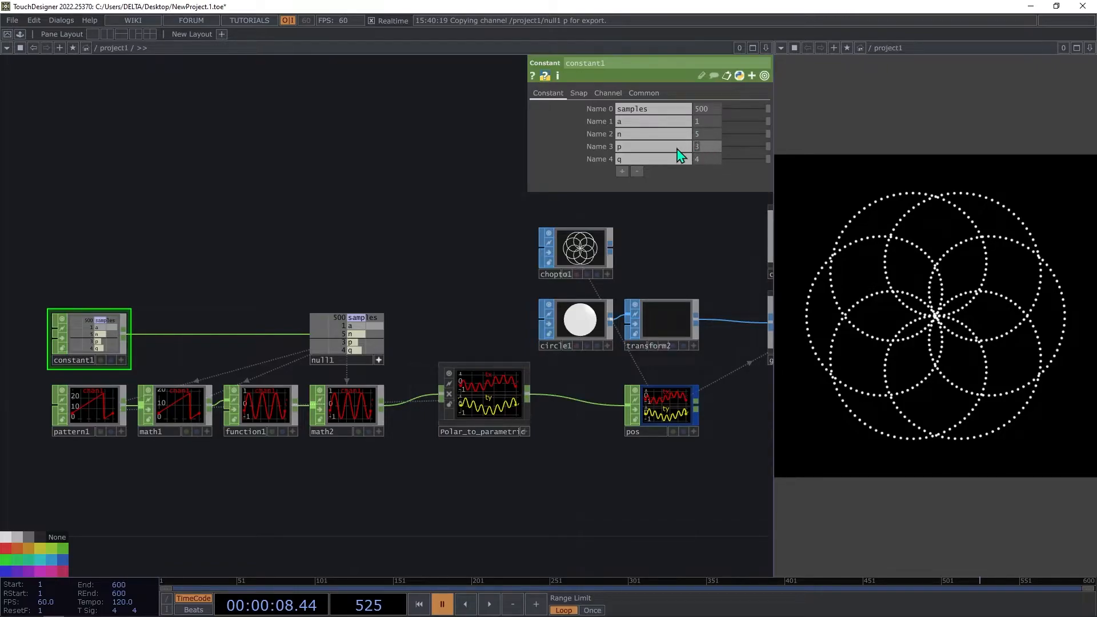
{"action": "type", "text": "2"}
{"action": "left_click", "coordinate": [707, 161]}
{"action": "type", "text": "5"}
{"action": "left_click", "coordinate": [472, 160]}
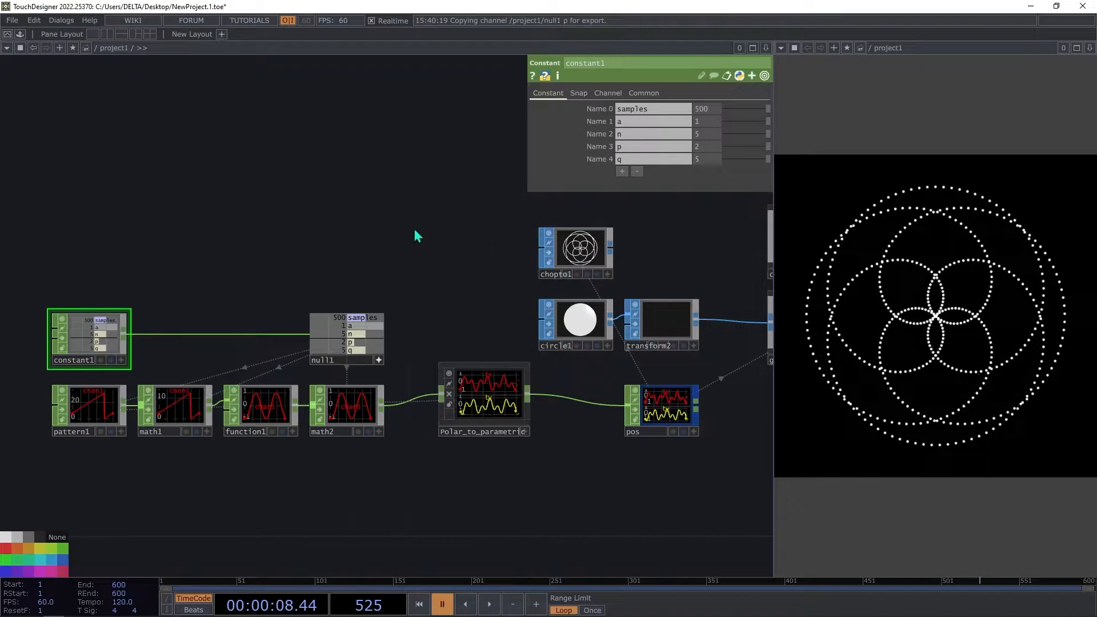
{"action": "key", "text": "space"}
Add a CHOP to TOP below pattern1 and assign pattern1 as its source CHOP.
{"action": "left_click_drag", "start_coordinate": [483, 464], "coordinate": [313, 420]}
{"action": "left_click_drag", "start_coordinate": [442, 476], "coordinate": [580, 405]}
{"action": "left_click_drag", "start_coordinate": [482, 426], "coordinate": [271, 424]}
{"action": "left_click_drag", "start_coordinate": [429, 415], "coordinate": [576, 374]}
{"action": "left_click_drag", "start_coordinate": [453, 393], "coordinate": [340, 445]}
{"action": "left_click_drag", "start_coordinate": [462, 415], "coordinate": [522, 399]}
{"action": "left_click_drag", "start_coordinate": [98, 303], "coordinate": [175, 301]}
{"action": "right_click", "coordinate": [160, 288]}
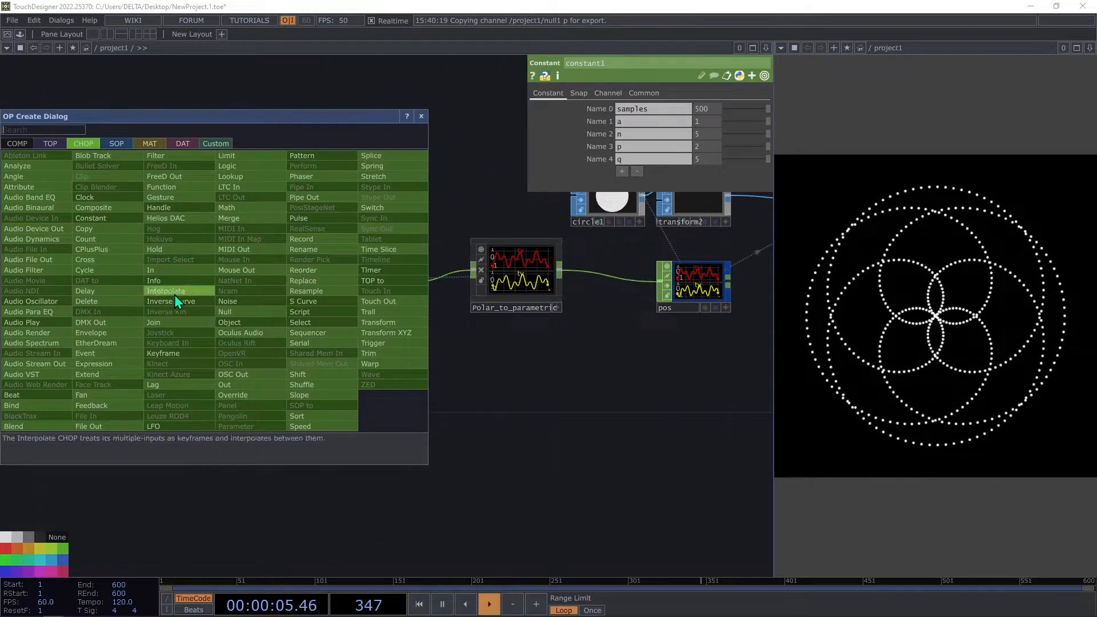
{"action": "left_click", "coordinate": [50, 143]}
{"action": "left_click", "coordinate": [44, 160]}
{"action": "left_click", "coordinate": [128, 352]}
{"action": "left_click_drag", "start_coordinate": [111, 345], "coordinate": [100, 341]}
{"action": "left_click_drag", "start_coordinate": [310, 345], "coordinate": [378, 288]}
{"action": "scroll", "coordinate": [205, 233], "scroll_direction": "up", "scroll_amount": 5}
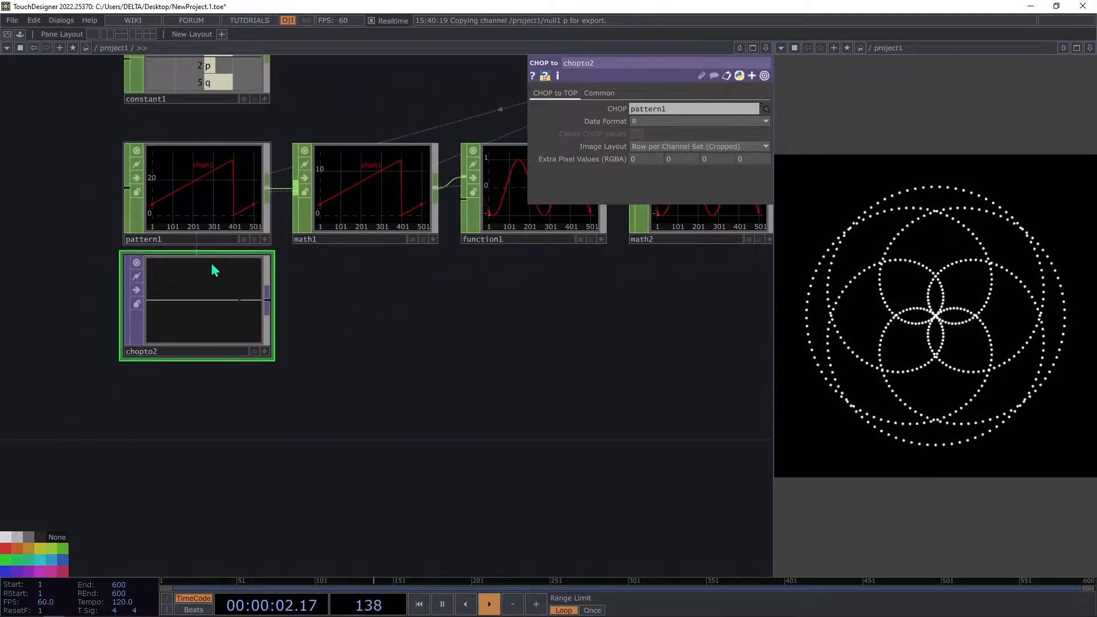
Add a Ramp TOP connected to the output of chopto2.
{"action": "middle_click_drag", "start_coordinate": [205, 190], "coordinate": [222, 310]}
{"action": "left_click_drag", "start_coordinate": [366, 320], "coordinate": [327, 352]}
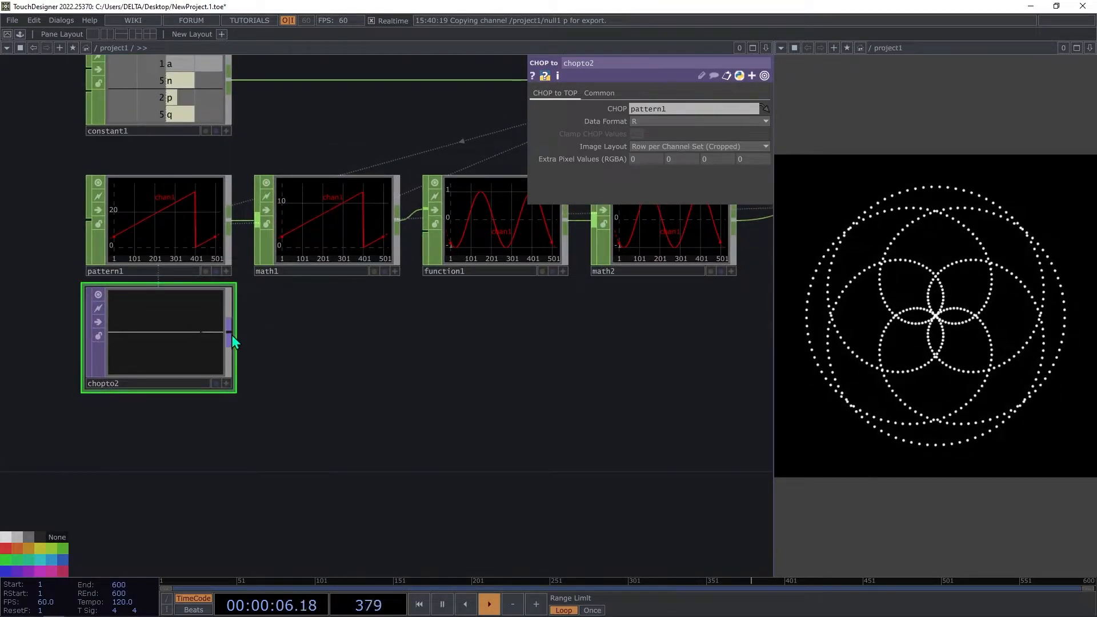
{"action": "right_click", "coordinate": [232, 336]}
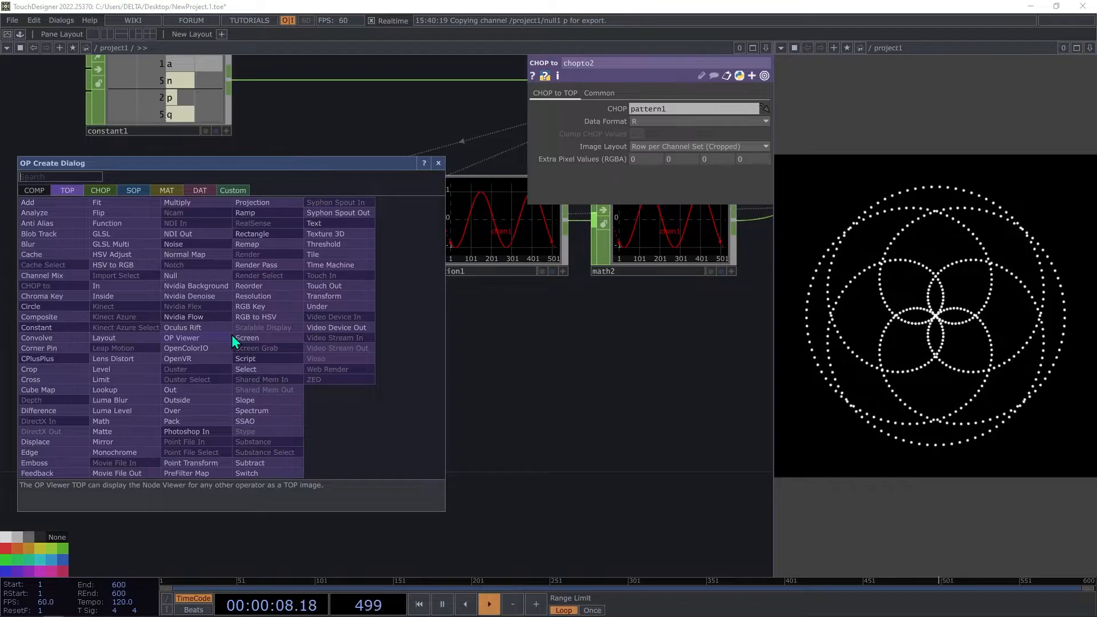
{"action": "left_click", "coordinate": [252, 213]}
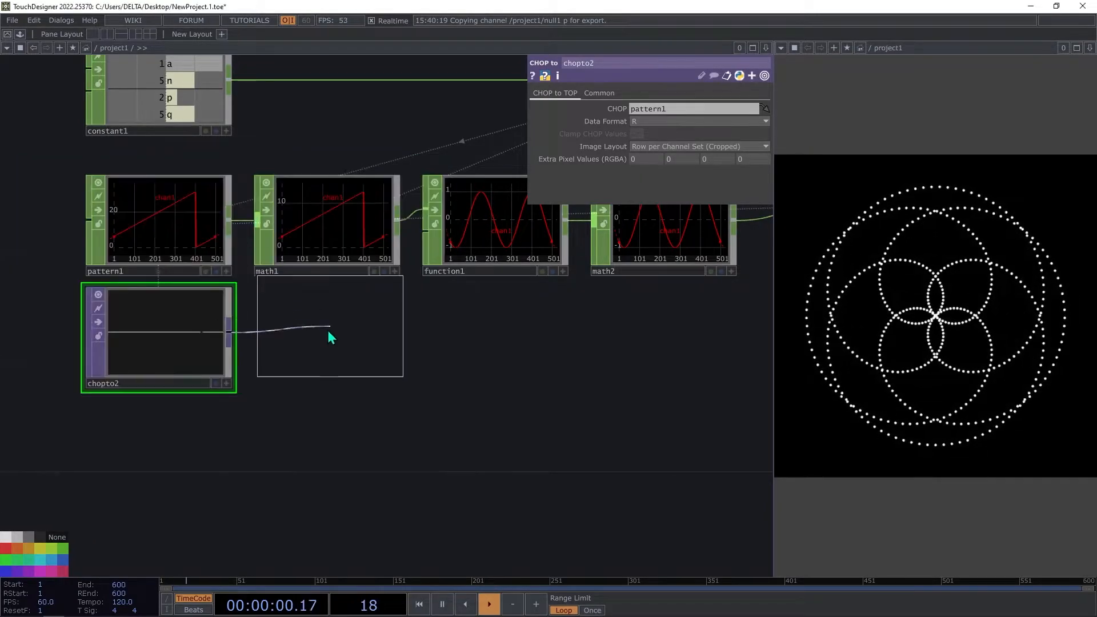
{"action": "left_click", "coordinate": [333, 337]}
Set ramp1's Combine with Input to Set Resolution Only and its Pixel Format to 32-bit float (RGBA).
{"action": "left_click", "coordinate": [570, 93]}
{"action": "left_click", "coordinate": [648, 120]}
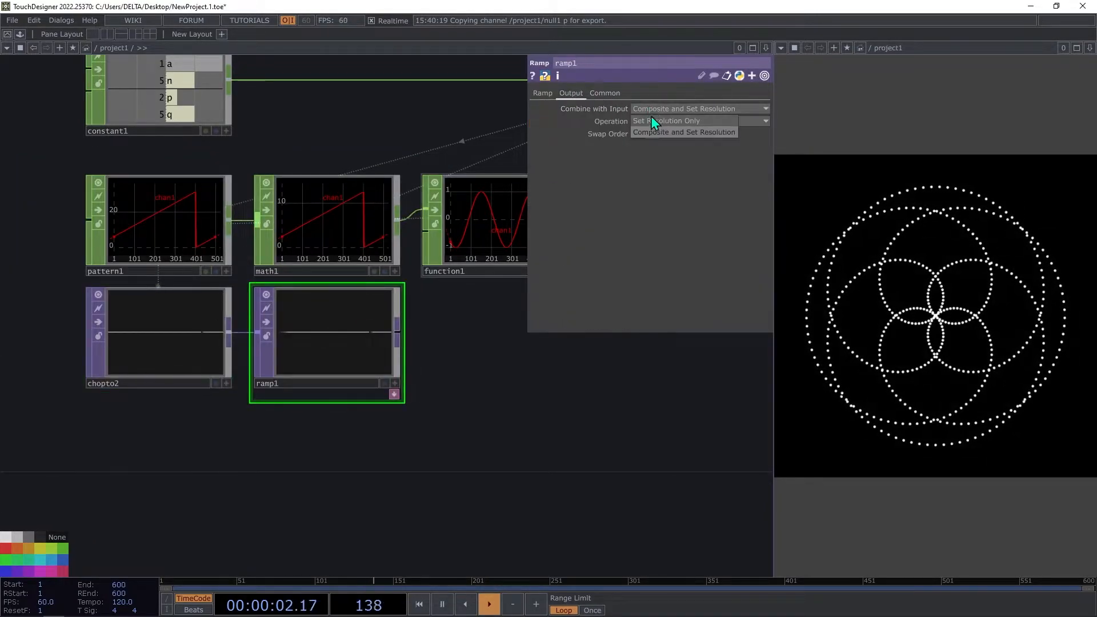
{"action": "left_click", "coordinate": [649, 123]}
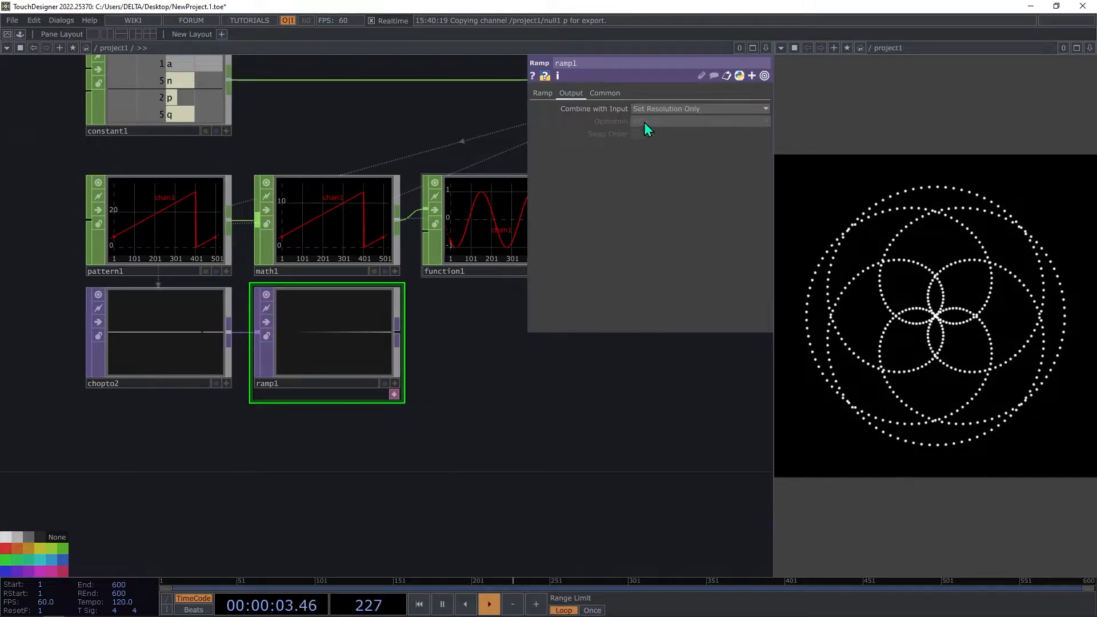
{"action": "left_click", "coordinate": [604, 94]}
{"action": "left_click", "coordinate": [673, 234]}
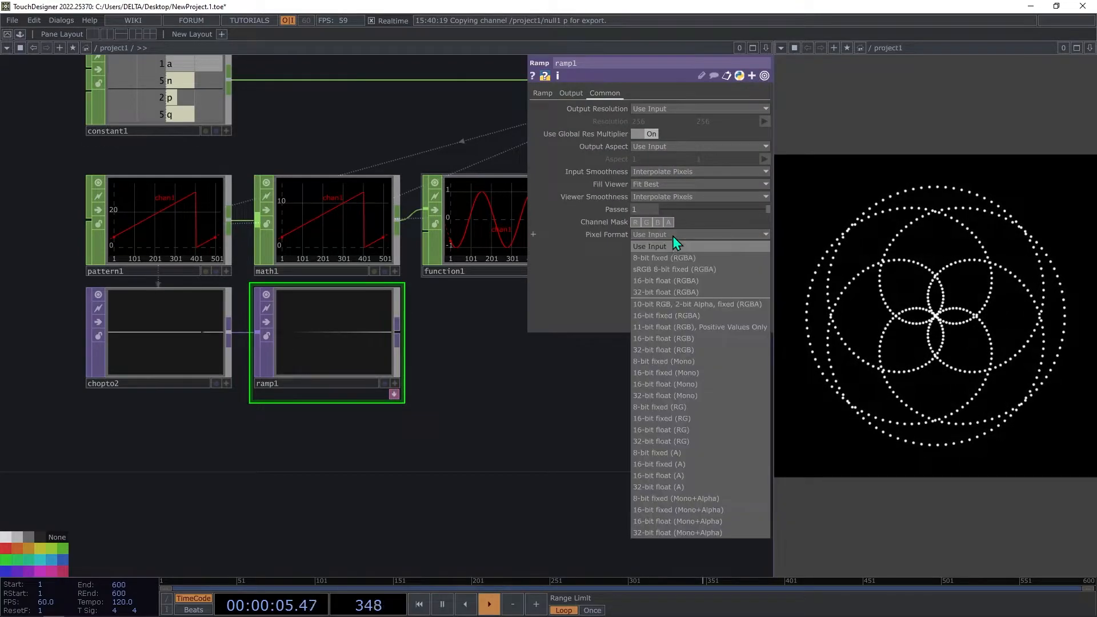
{"action": "left_click", "coordinate": [684, 297]}
Connect a Null TOP to the output of ramp1 and name it color.
{"action": "left_click_drag", "start_coordinate": [588, 358], "coordinate": [83, 320]}
{"action": "right_click", "coordinate": [84, 321]}
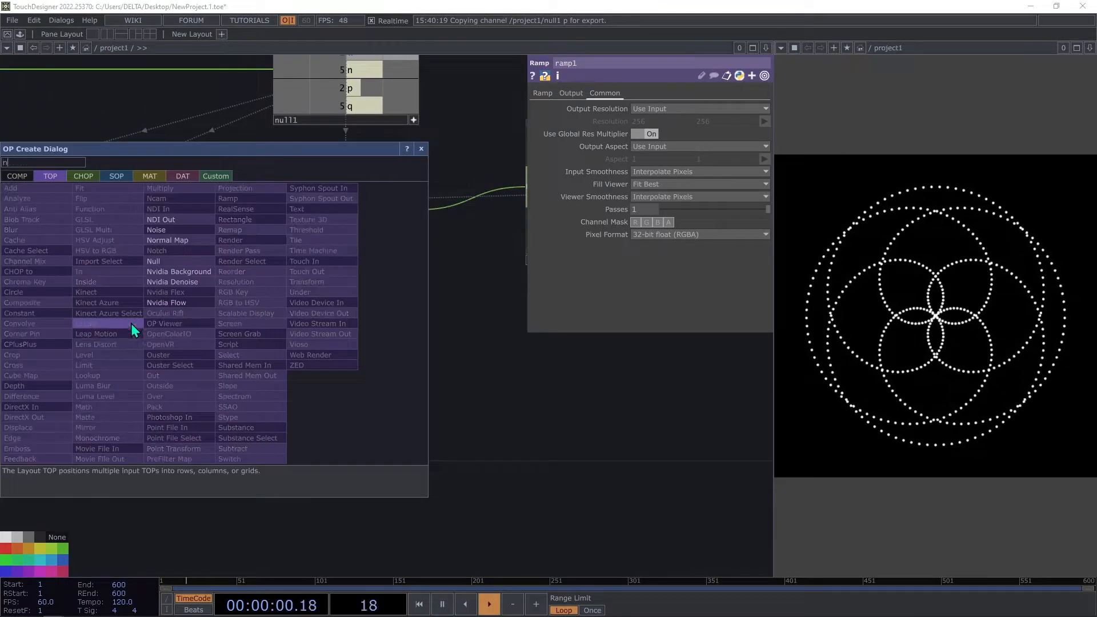
{"action": "left_click", "coordinate": [180, 262]}
{"action": "left_click", "coordinate": [231, 329]}
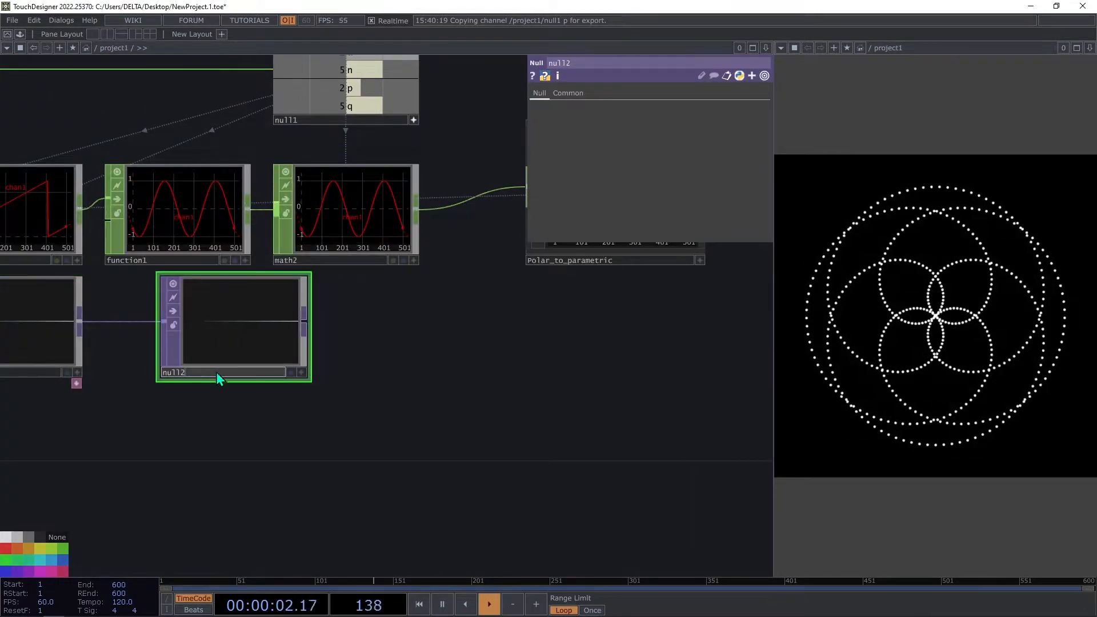
{"action": "type", "text": "color"}
{"action": "key", "text": "Return"}
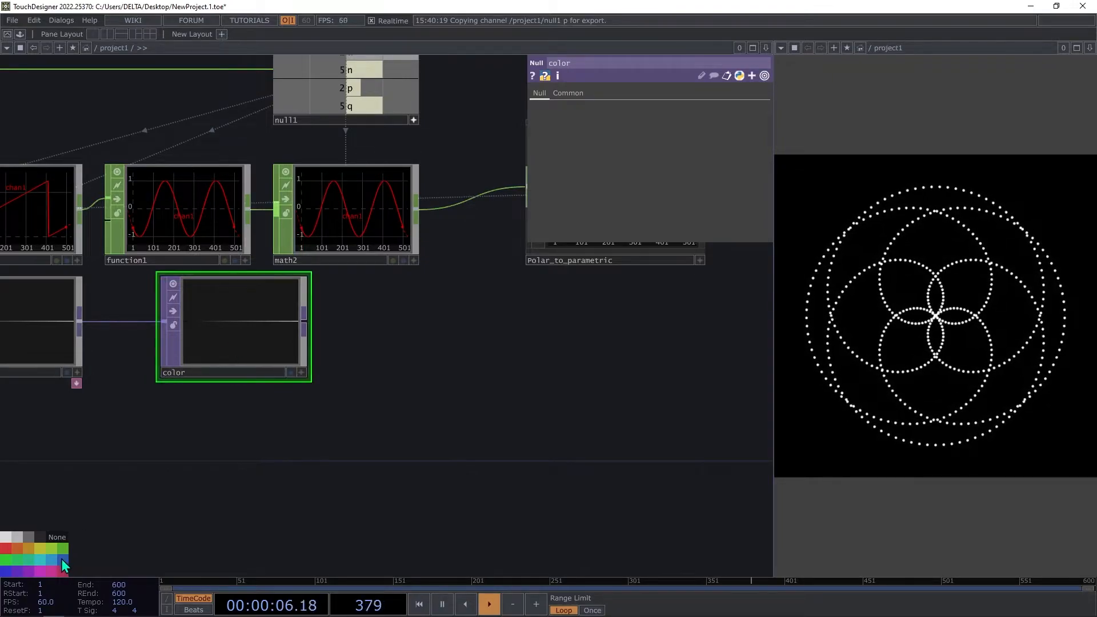
Tint the color null blue and move it directly below the pos node.
{"action": "scroll", "coordinate": [129, 493], "scroll_direction": "down", "scroll_amount": 2}
{"action": "scroll", "coordinate": [128, 492], "scroll_direction": "down", "scroll_amount": 2}
{"action": "left_click_drag", "start_coordinate": [187, 413], "coordinate": [549, 415]}
{"action": "left_click_drag", "start_coordinate": [631, 480], "coordinate": [427, 503]}
Assign the color null as geo1's instance Color OP, mapping R to r, G to g and B to b.
{"action": "left_click", "coordinate": [491, 274]}
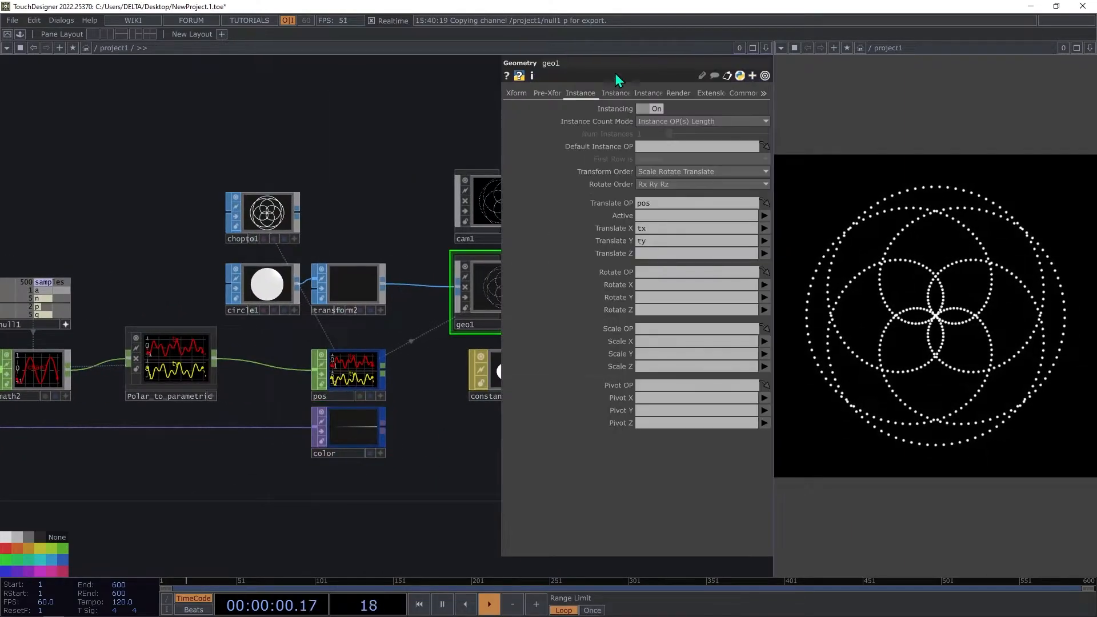
{"action": "left_click", "coordinate": [610, 93]}
{"action": "left_click_drag", "start_coordinate": [362, 440], "coordinate": [685, 454]}
{"action": "left_click", "coordinate": [763, 467]}
{"action": "left_click", "coordinate": [762, 480]}
{"action": "left_click", "coordinate": [763, 479]}
{"action": "left_click", "coordinate": [767, 502]}
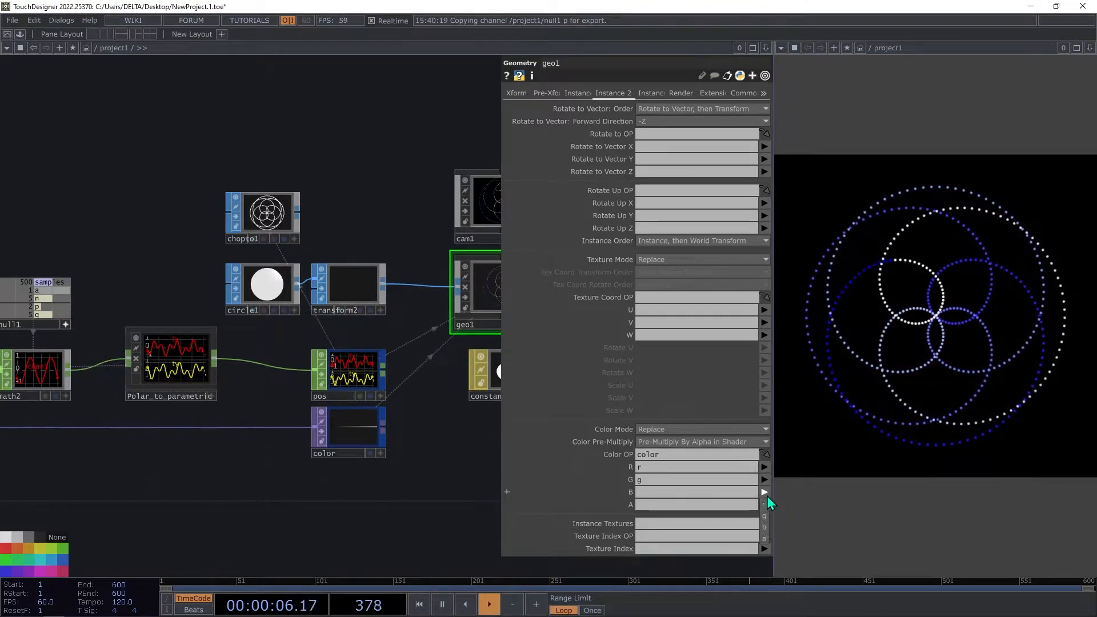
{"action": "left_click", "coordinate": [764, 492]}
{"action": "left_click", "coordinate": [764, 526]}
Move ramp1's white gradient key from the end to about the middle of the ramp.
{"action": "left_click_drag", "start_coordinate": [473, 449], "coordinate": [708, 415]}
{"action": "scroll", "coordinate": [255, 343], "scroll_direction": "up", "scroll_amount": 3}
{"action": "left_click_drag", "start_coordinate": [402, 381], "coordinate": [629, 341]}
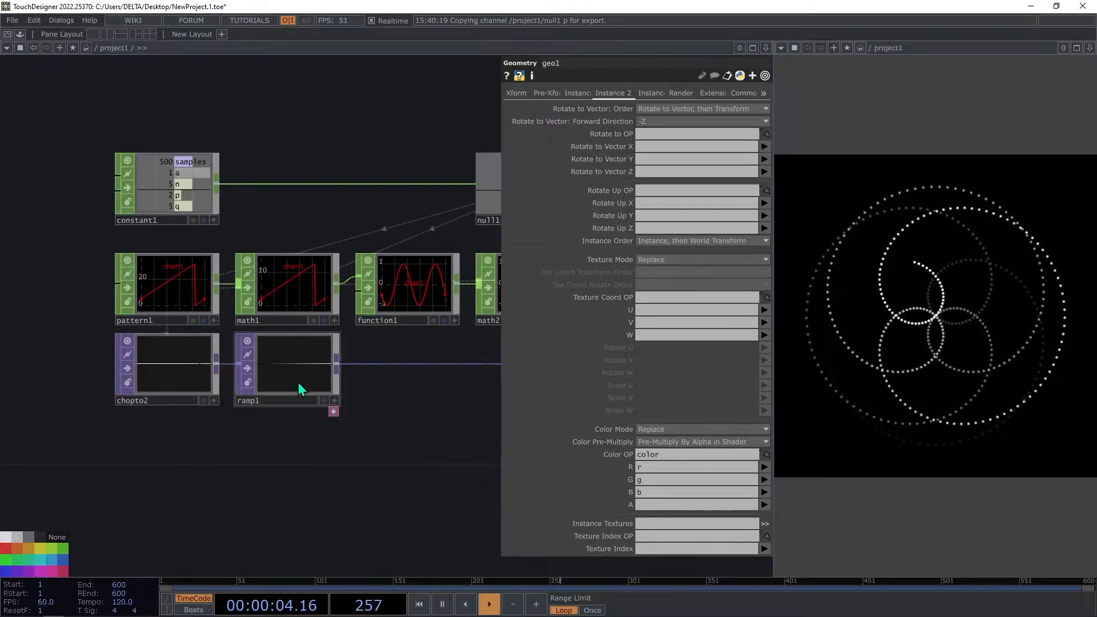
{"action": "scroll", "coordinate": [297, 381], "scroll_direction": "up", "scroll_amount": 5}
{"action": "left_click", "coordinate": [280, 377]}
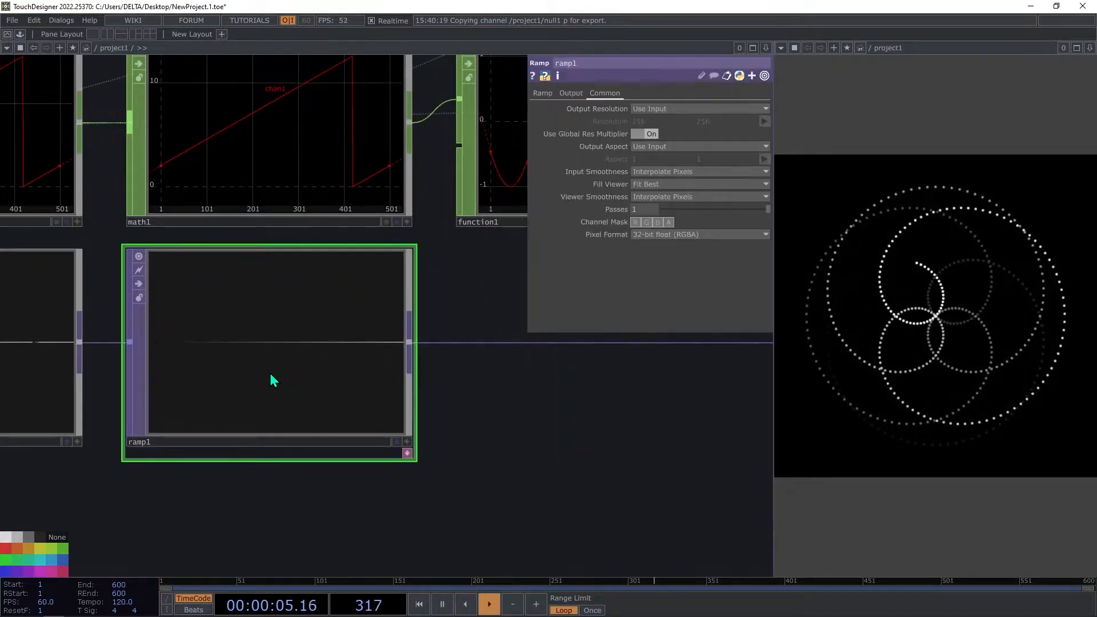
{"action": "left_click", "coordinate": [544, 92]}
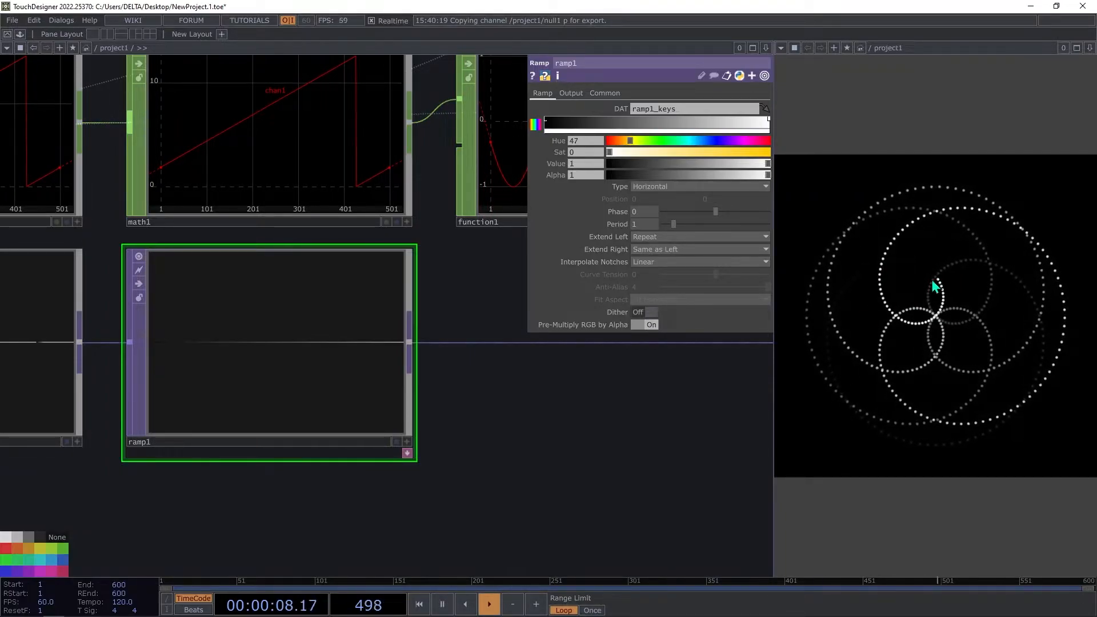
{"action": "left_click_drag", "start_coordinate": [768, 120], "coordinate": [663, 126]}
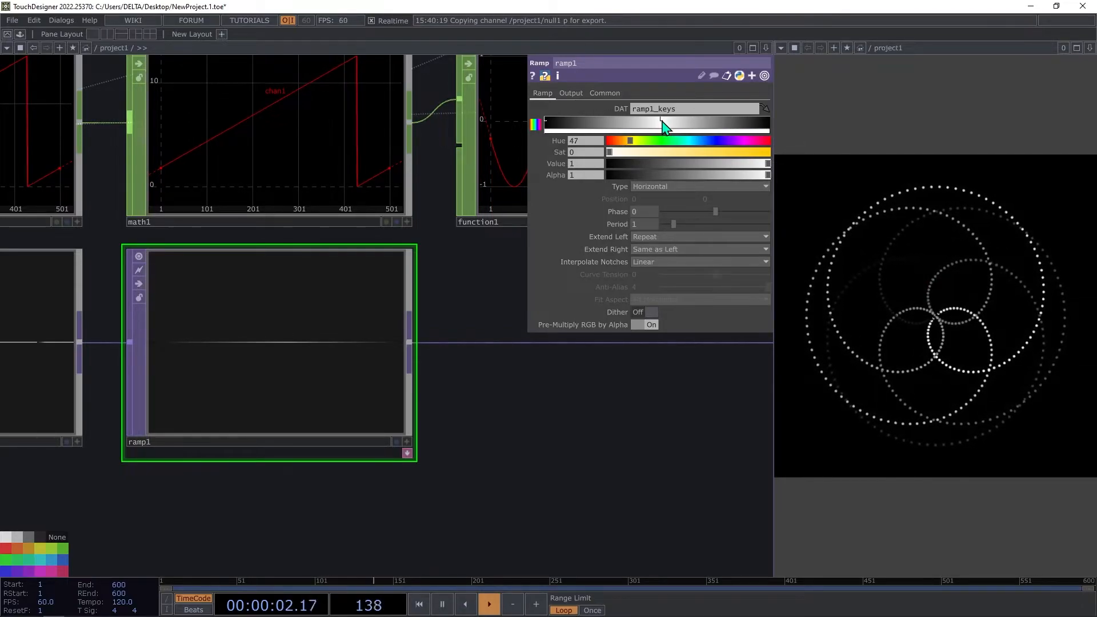
{"action": "left_click_drag", "start_coordinate": [661, 121], "coordinate": [662, 123]}
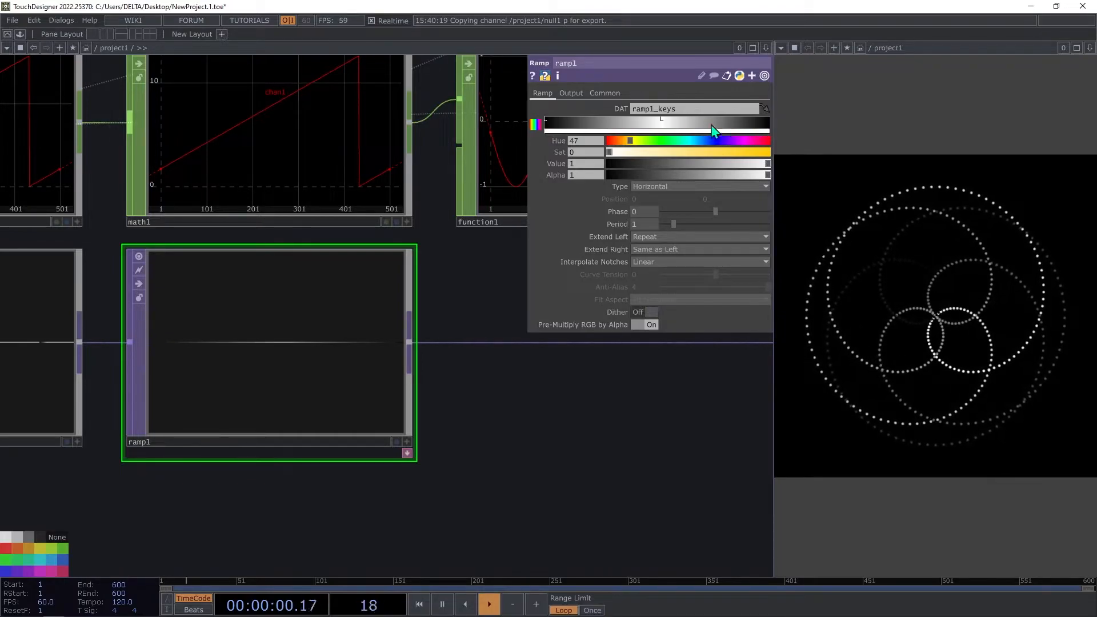
Color ramp1's middle gradient key cyan, with hue 178 and saturation 1.
{"action": "left_click", "coordinate": [547, 121]}
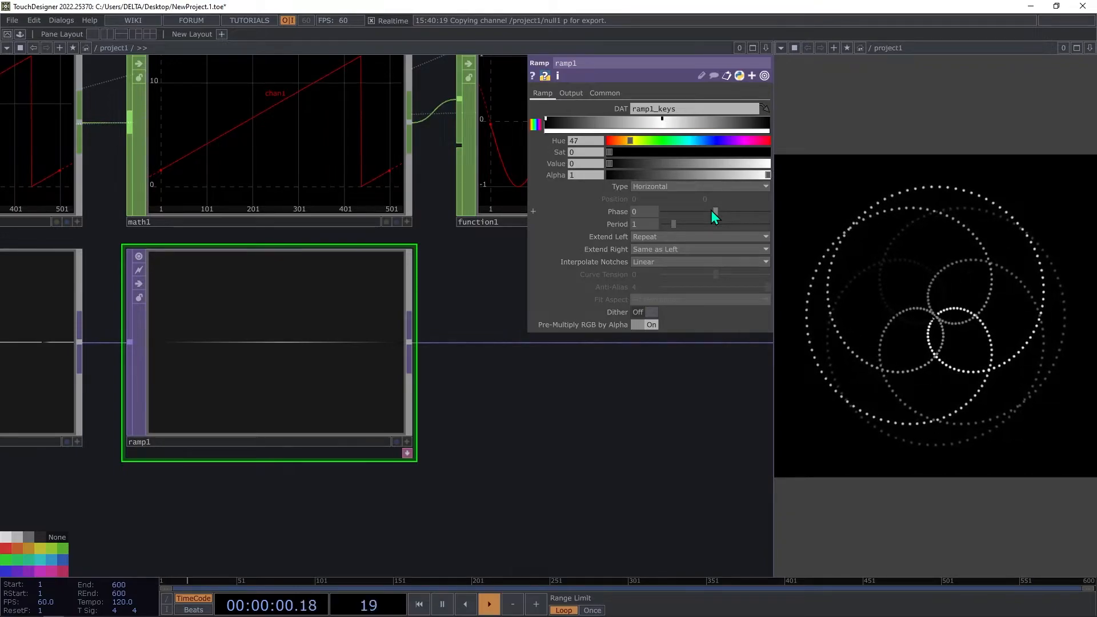
{"action": "left_click", "coordinate": [661, 118]}
{"action": "left_click_drag", "start_coordinate": [656, 154], "coordinate": [785, 152]}
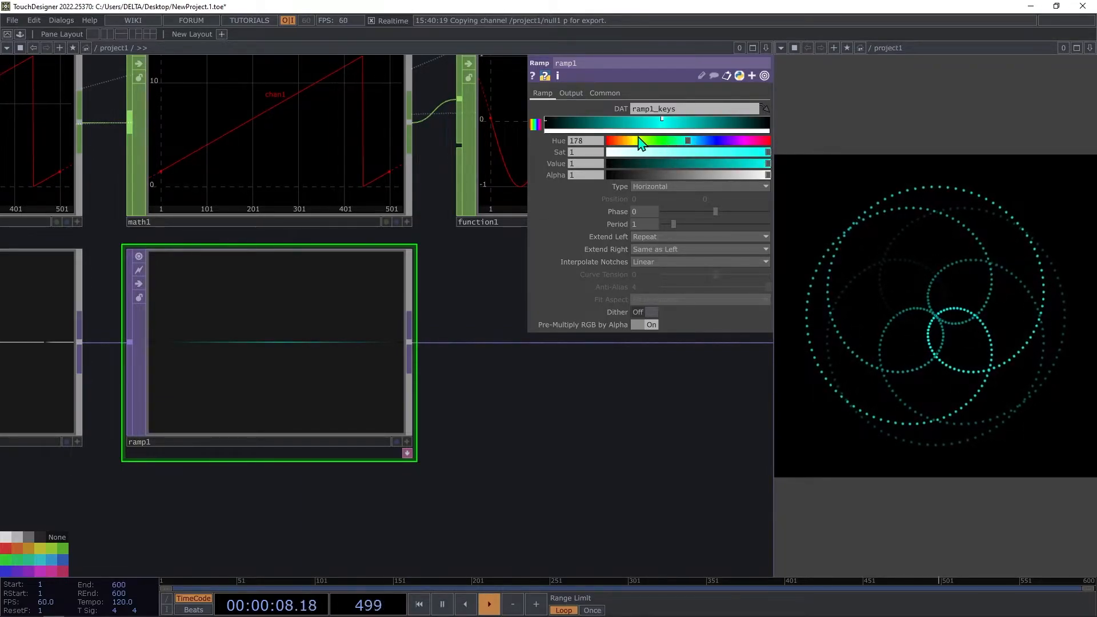
Color ramp1's first gradient key purple, with hue 289, saturation 1 and value 1.
{"action": "left_click", "coordinate": [546, 118]}
{"action": "left_click_drag", "start_coordinate": [690, 143], "coordinate": [640, 142]}
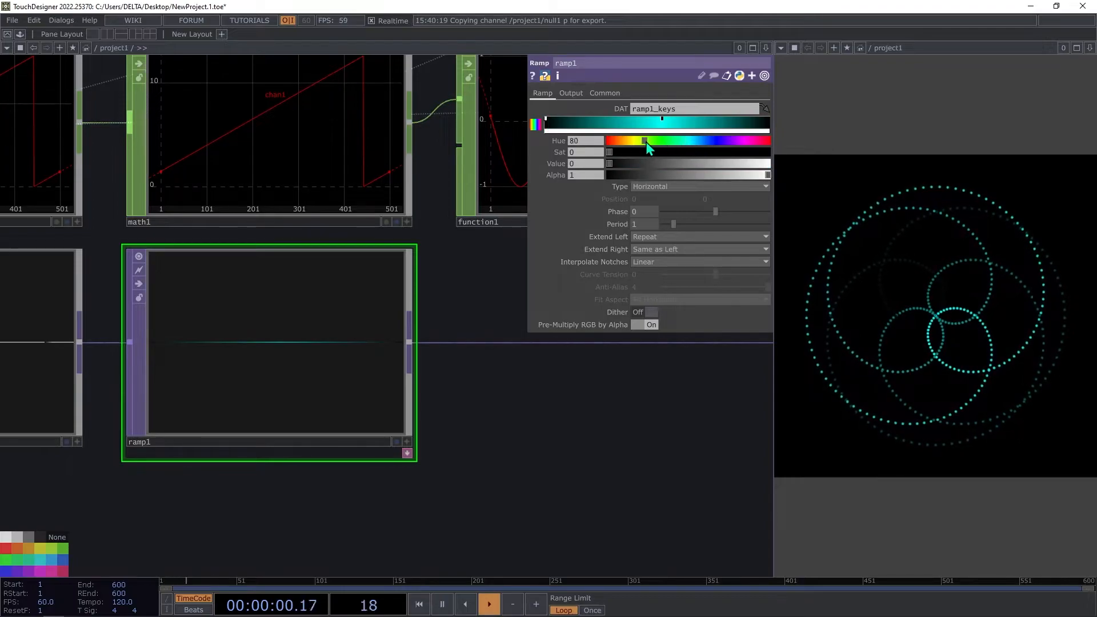
{"action": "left_click_drag", "start_coordinate": [746, 164], "coordinate": [787, 167]}
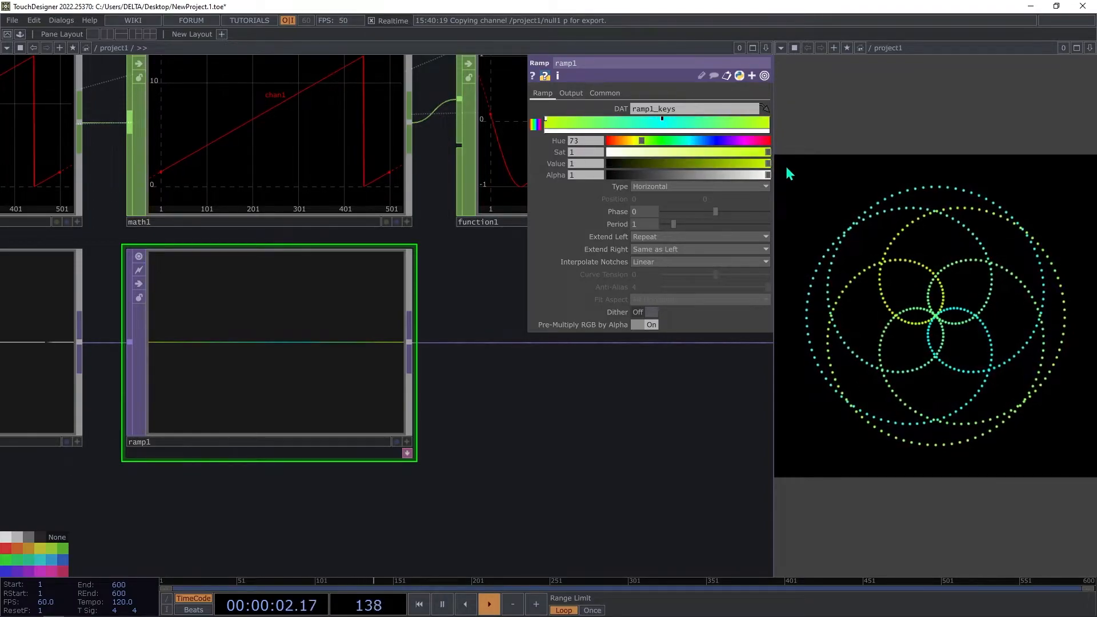
{"action": "left_click_drag", "start_coordinate": [634, 137], "coordinate": [737, 144]}
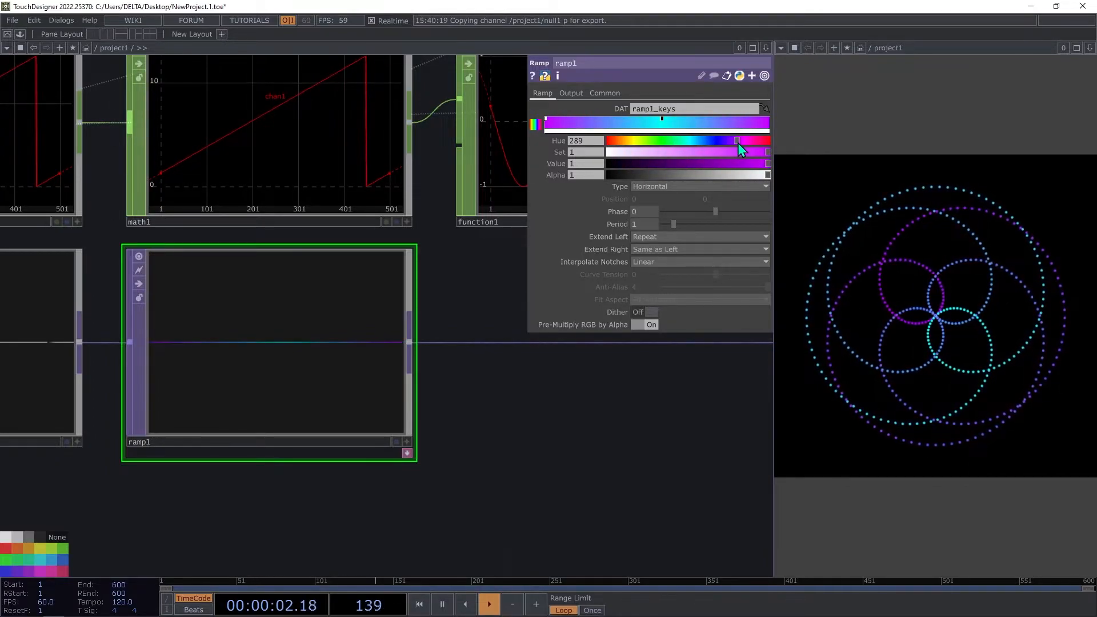
{"action": "left_click", "coordinate": [662, 119]}
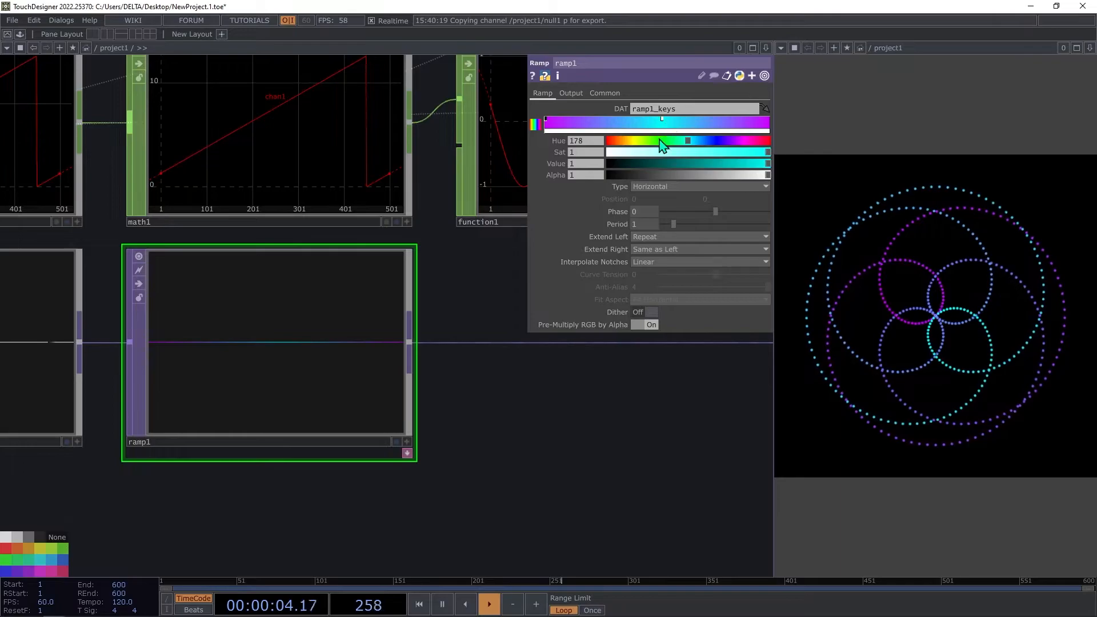
Animate ramp1's phase with the expression absTime.seconds*0.5, after trying a multiplier of 0.1.
{"action": "type", "text": "absTime.seconds*0.1"}
{"action": "key", "text": "Return"}
{"action": "left_click", "coordinate": [653, 216]}
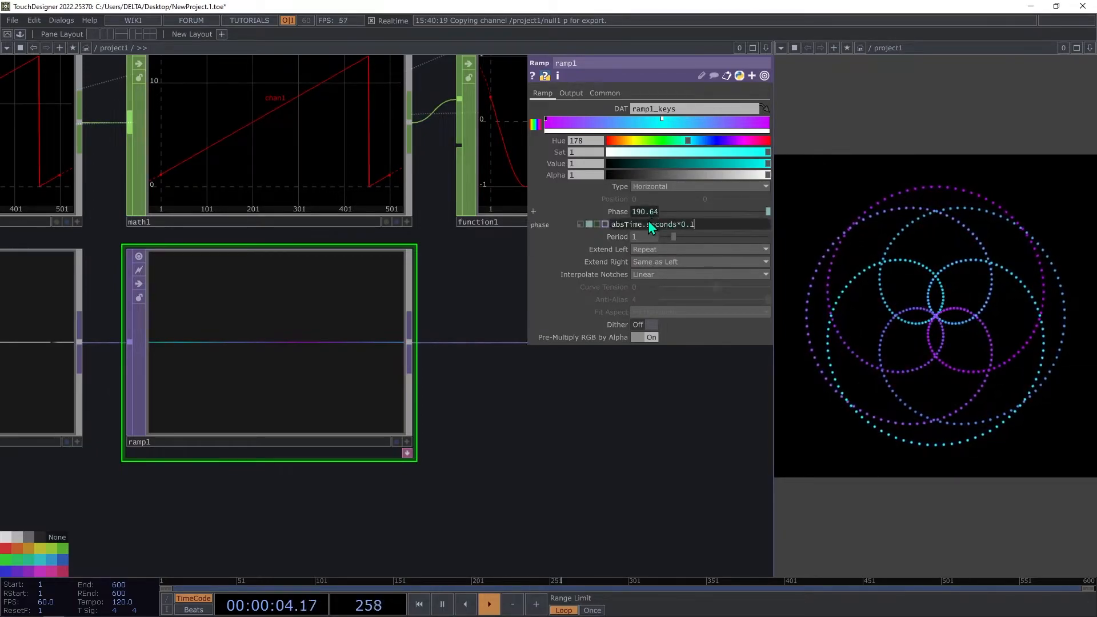
{"action": "type", "text": "5"}
{"action": "key", "text": "Return"}
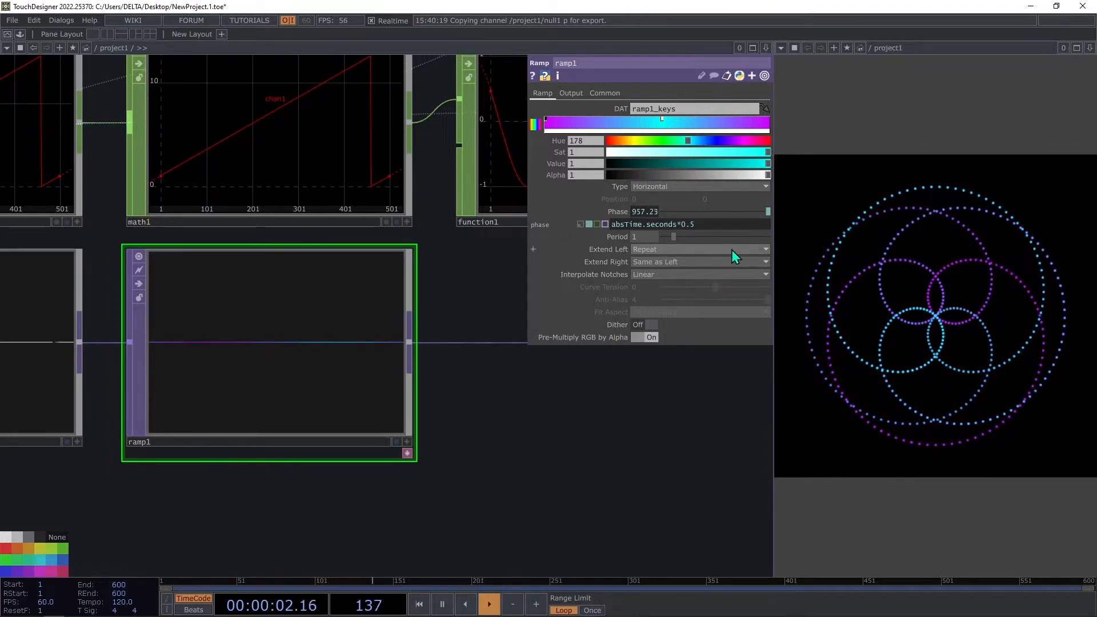
Reverse and slow ramp1's phase animation by changing its expression to -absTime.seconds*0.25.
{"action": "left_click", "coordinate": [612, 224]}
{"action": "type", "text": "-"}
{"action": "key", "text": "Return"}
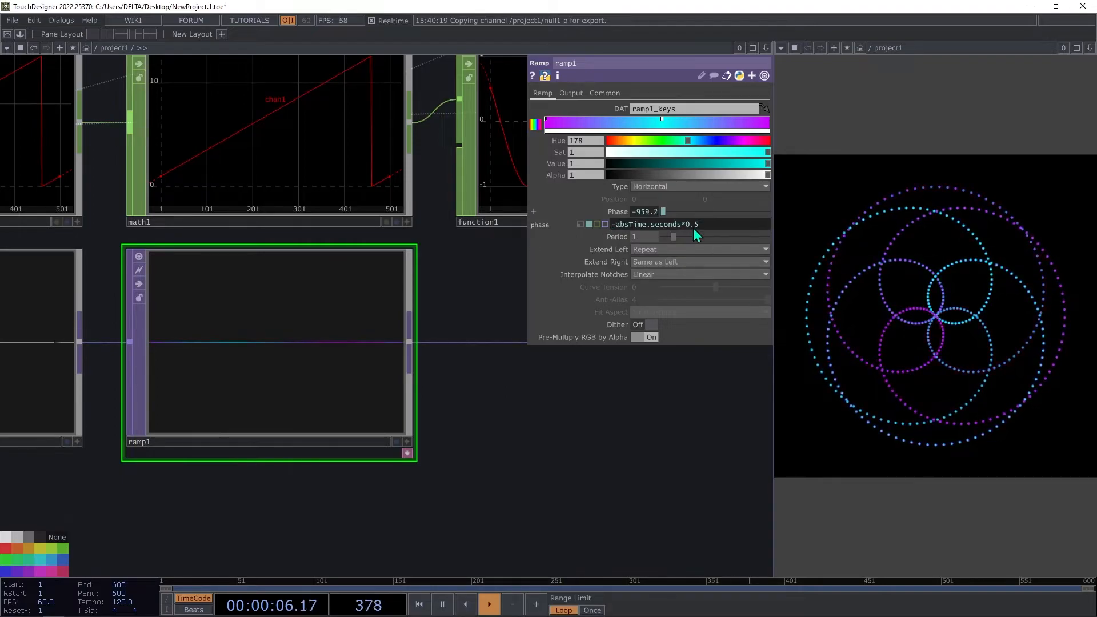
{"action": "type", "text": "5"}
{"action": "key", "text": "Return"}
Branch a Noise TOP off ramp1's output and place it below and to the right of ramp1.
{"action": "left_click_drag", "start_coordinate": [580, 458], "coordinate": [413, 451]}
{"action": "scroll", "coordinate": [414, 453], "scroll_direction": "down", "scroll_amount": 5}
{"action": "left_click_drag", "start_coordinate": [461, 423], "coordinate": [414, 316]}
{"action": "left_click_drag", "start_coordinate": [294, 392], "coordinate": [255, 394]}
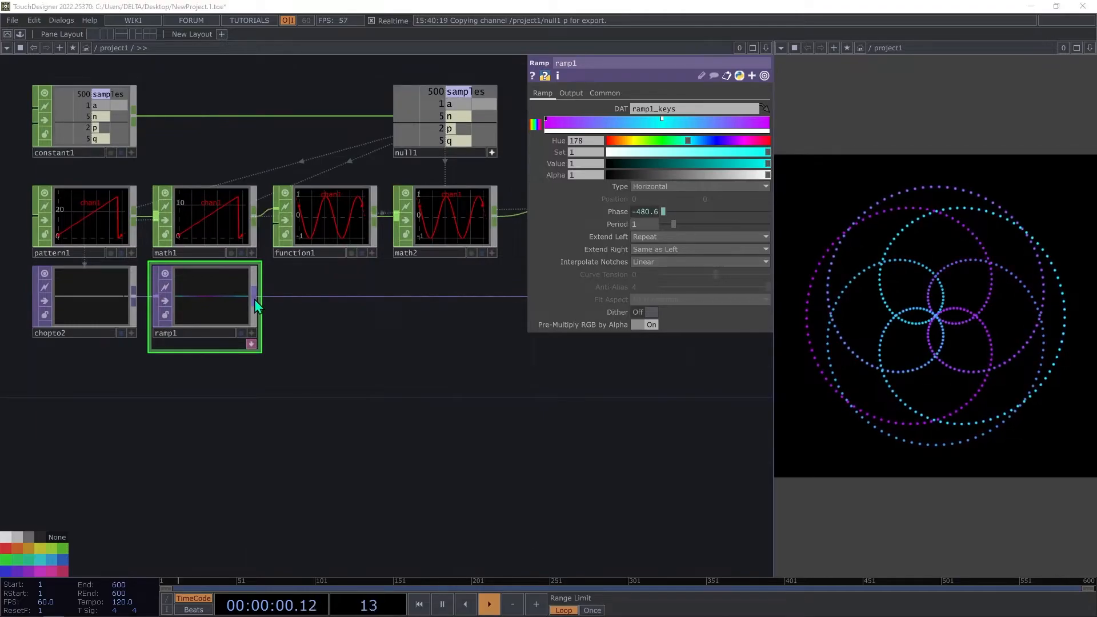
{"action": "key", "text": "Tab"}
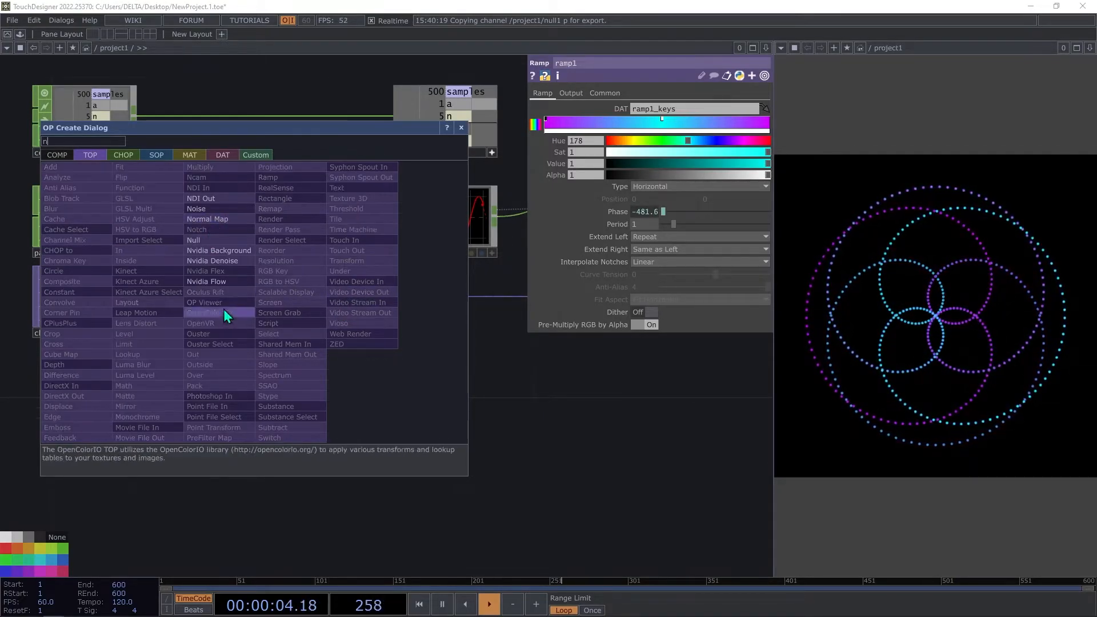
{"action": "left_click", "coordinate": [200, 209]}
{"action": "left_click", "coordinate": [351, 388]}
{"action": "left_click_drag", "start_coordinate": [351, 317], "coordinate": [494, 369]}
{"action": "left_click_drag", "start_coordinate": [498, 433], "coordinate": [413, 386]}
{"action": "left_click_drag", "start_coordinate": [291, 354], "coordinate": [271, 353]}
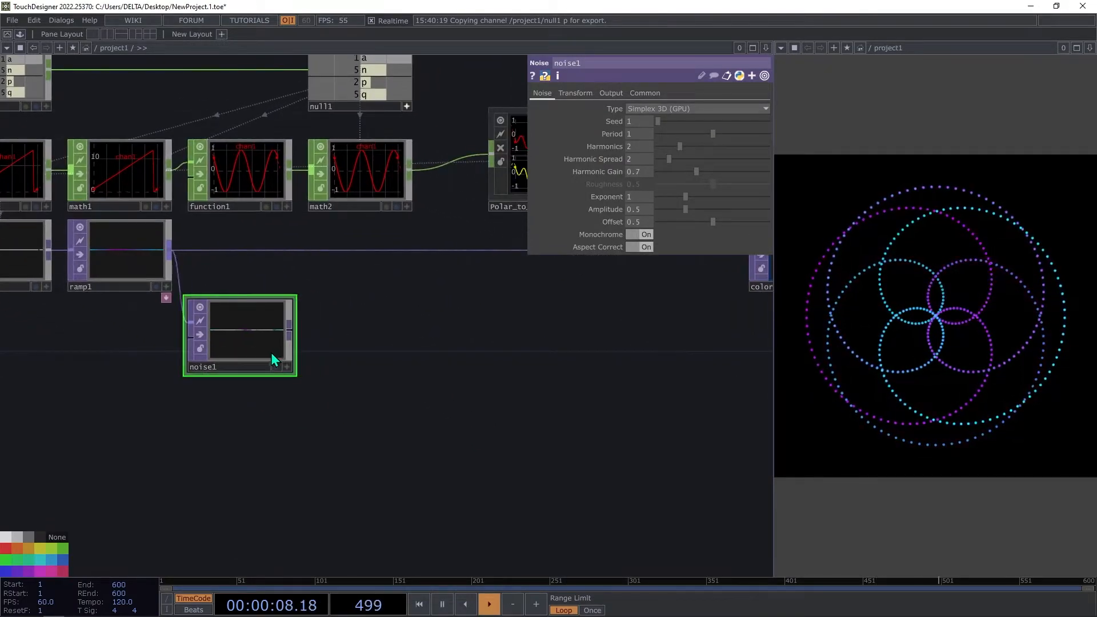
Set noise1's RGB output mode to Noise, so the input image is not mixed in.
{"action": "left_click", "coordinate": [611, 93]}
{"action": "left_click", "coordinate": [647, 109]}
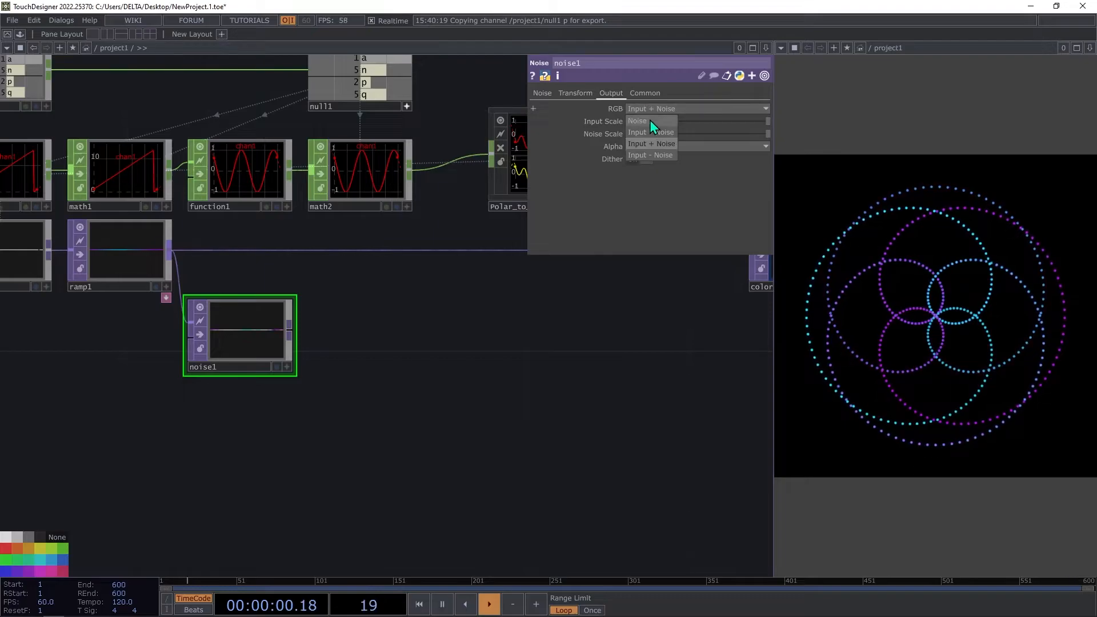
{"action": "left_click", "coordinate": [650, 121]}
{"action": "left_click", "coordinate": [544, 93]}
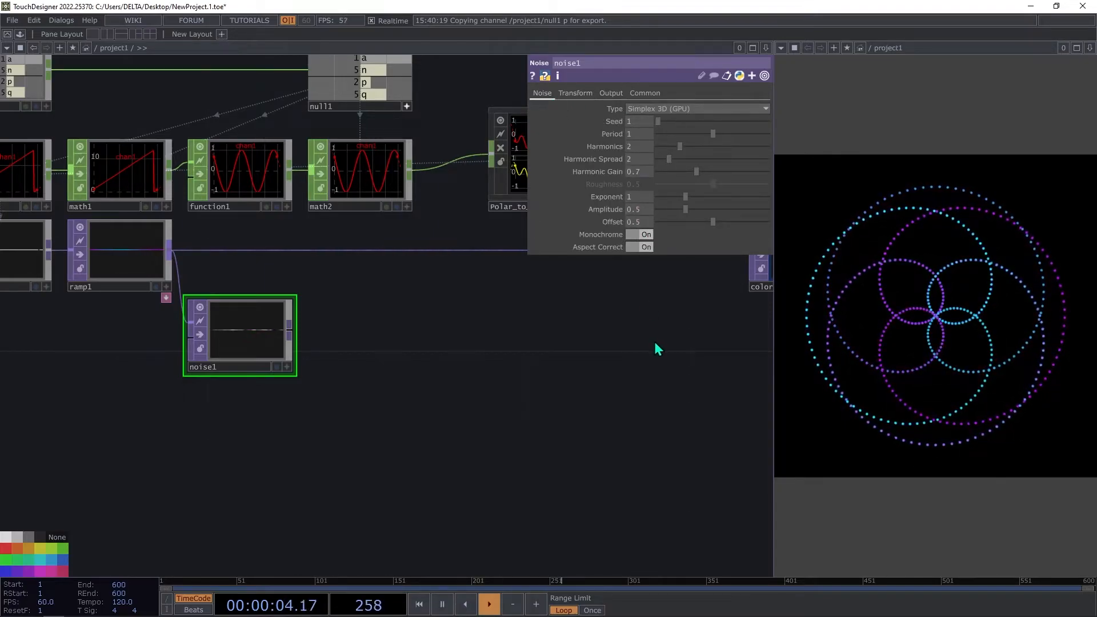
Connect a Null TOP to noise1's output and place it directly below the color node.
{"action": "left_click_drag", "start_coordinate": [653, 339], "coordinate": [545, 344]}
{"action": "right_click", "coordinate": [182, 334]}
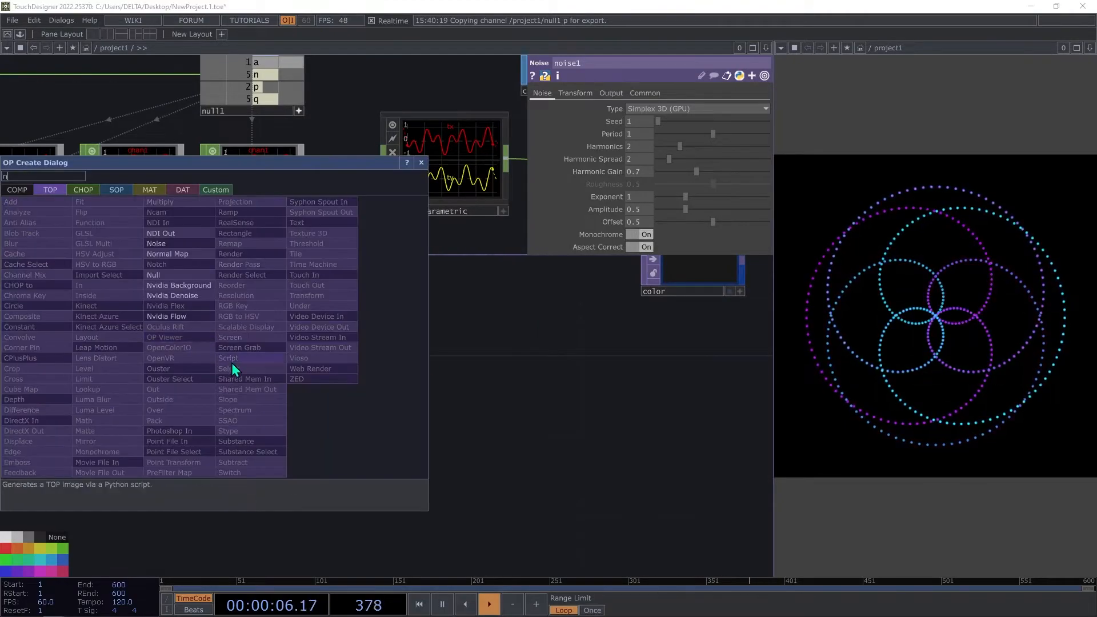
{"action": "left_click", "coordinate": [177, 287]}
{"action": "left_click", "coordinate": [692, 350]}
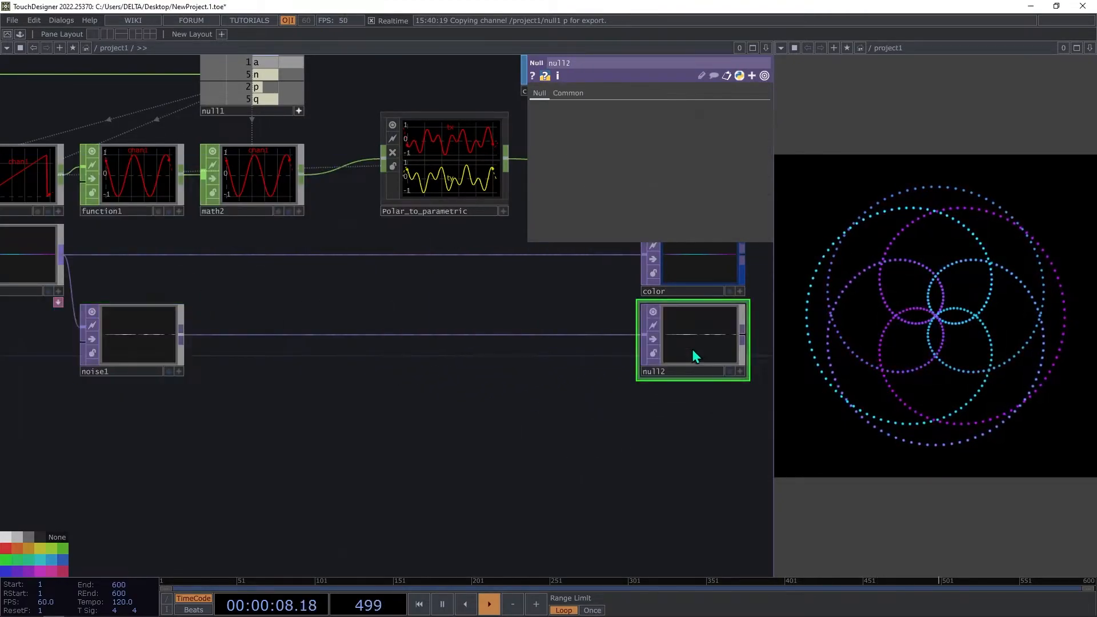
Rename the null after noise1 to scale and tint it blue.
{"action": "key", "text": "BackSpace"}
{"action": "key", "text": "BackSpace"}
{"action": "key", "text": "BackSpace"}
{"action": "key", "text": "BackSpace"}
{"action": "key", "text": "BackSpace"}
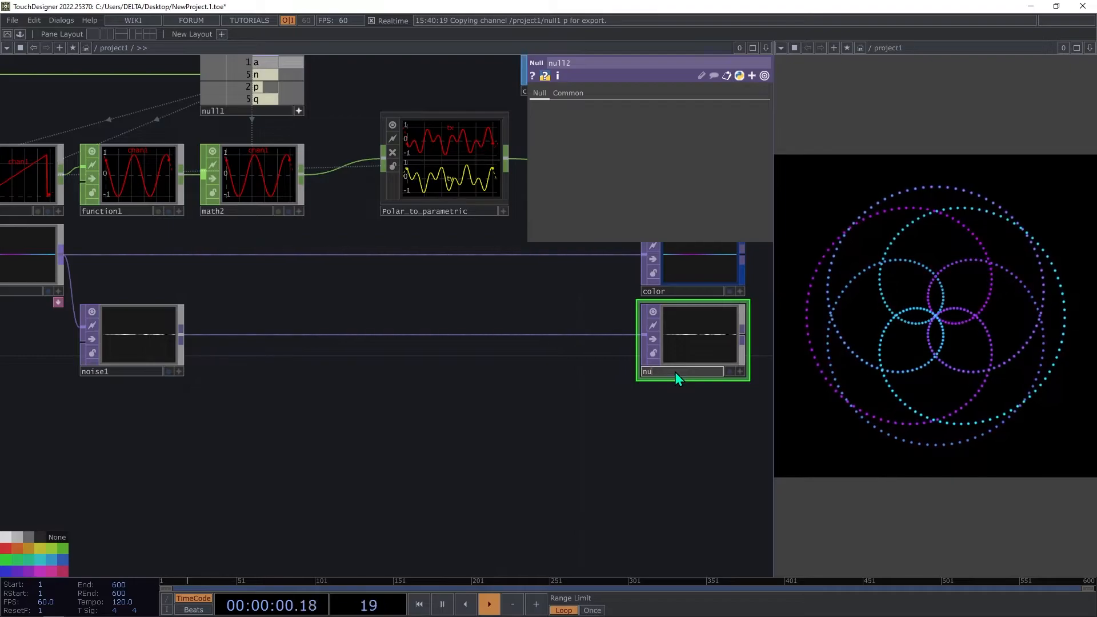
{"action": "type", "text": "scale"}
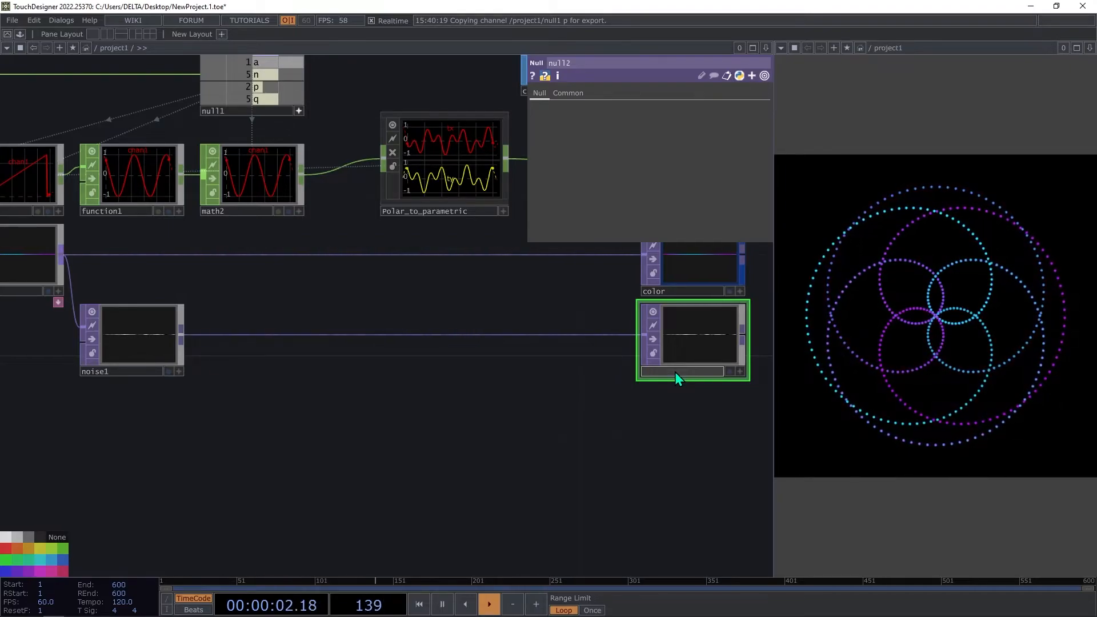
{"action": "key", "text": "Return"}
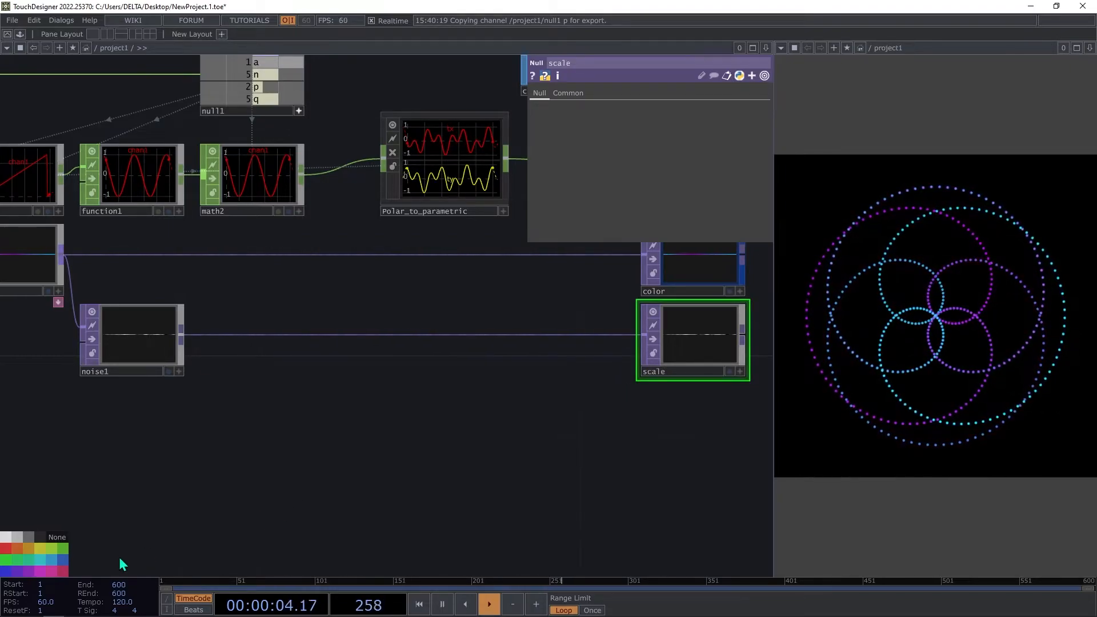
{"action": "left_click", "coordinate": [66, 561]}
Assign the scale null as geo1's instance Scale OP, mapping both Scale X and Scale Y to r.
{"action": "left_click_drag", "start_coordinate": [279, 532], "coordinate": [145, 495]}
{"action": "scroll", "coordinate": [145, 496], "scroll_direction": "down", "scroll_amount": 5}
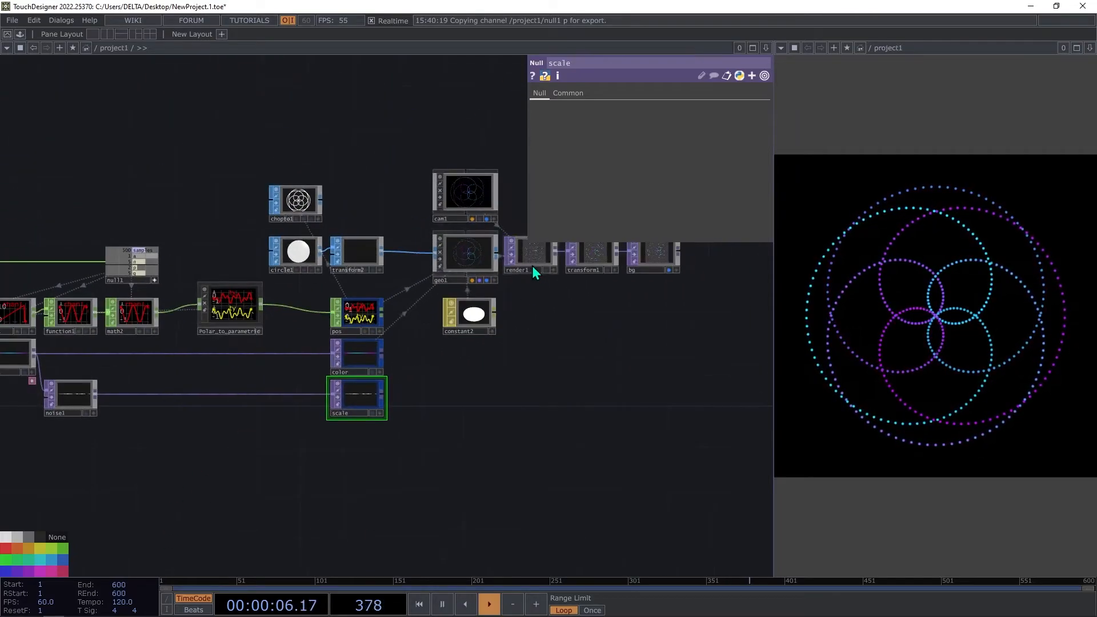
{"action": "left_click", "coordinate": [467, 256]}
{"action": "left_click", "coordinate": [577, 92]}
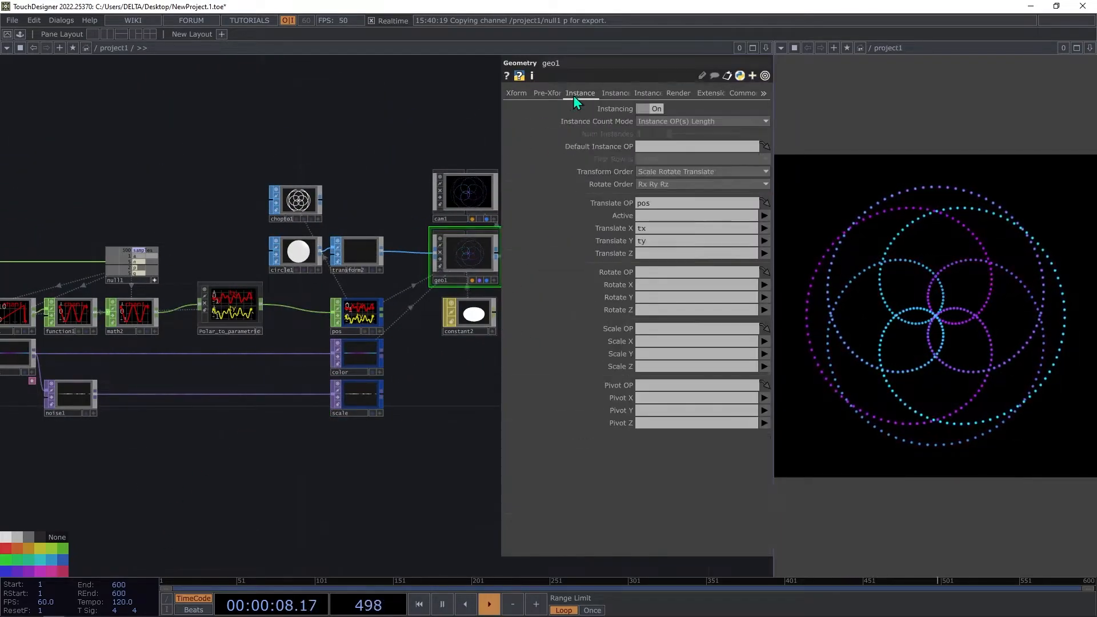
{"action": "left_click_drag", "start_coordinate": [361, 389], "coordinate": [668, 329]}
{"action": "left_click", "coordinate": [764, 342]}
{"action": "left_click", "coordinate": [765, 352]}
{"action": "left_click", "coordinate": [766, 353]}
{"action": "left_click", "coordinate": [763, 368]}
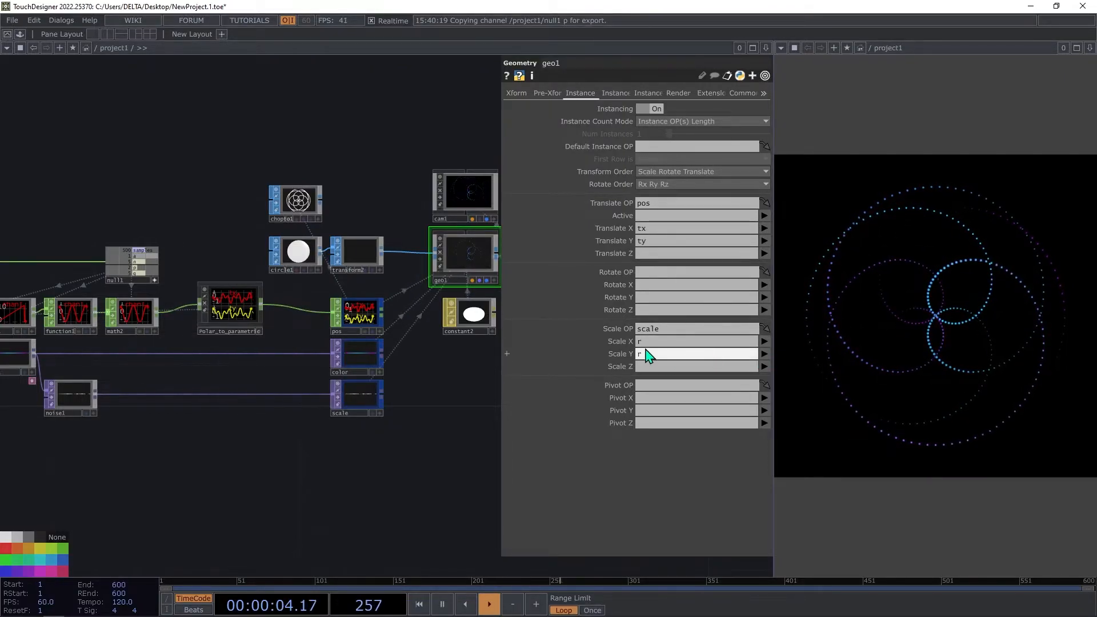
Set noise1's offset to 1 to enlarge the circle instances.
{"action": "left_click_drag", "start_coordinate": [496, 450], "coordinate": [634, 394]}
{"action": "scroll", "coordinate": [320, 400], "scroll_direction": "up", "scroll_amount": 3}
{"action": "left_click_drag", "start_coordinate": [319, 391], "coordinate": [371, 427]}
{"action": "scroll", "coordinate": [212, 348], "scroll_direction": "up", "scroll_amount": 7}
{"action": "left_click", "coordinate": [212, 346]}
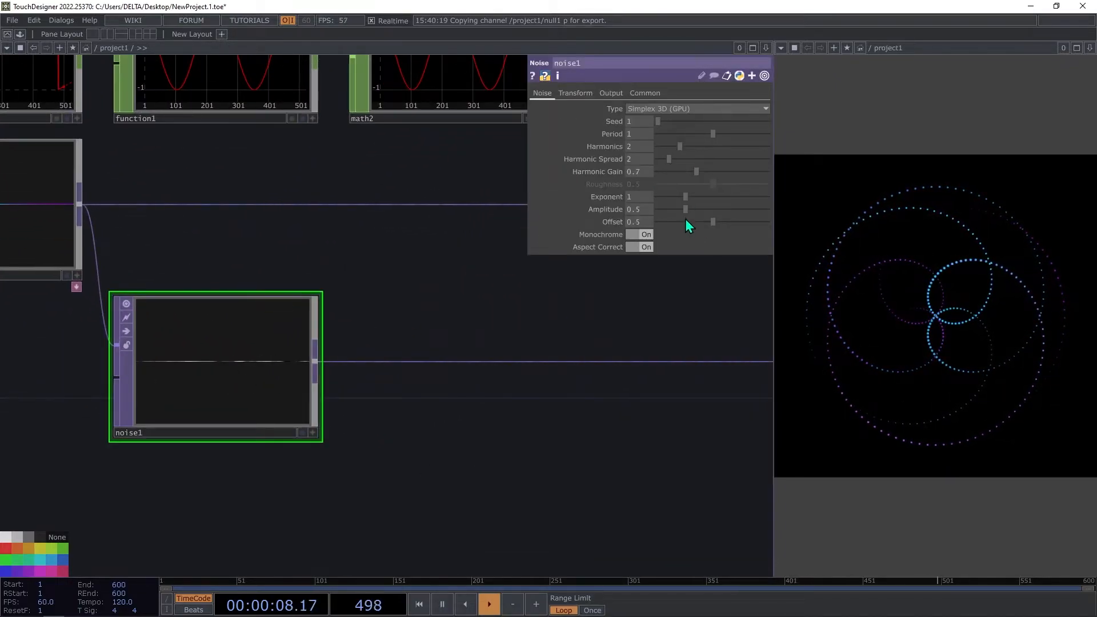
{"action": "left_click_drag", "start_coordinate": [714, 223], "coordinate": [820, 223]}
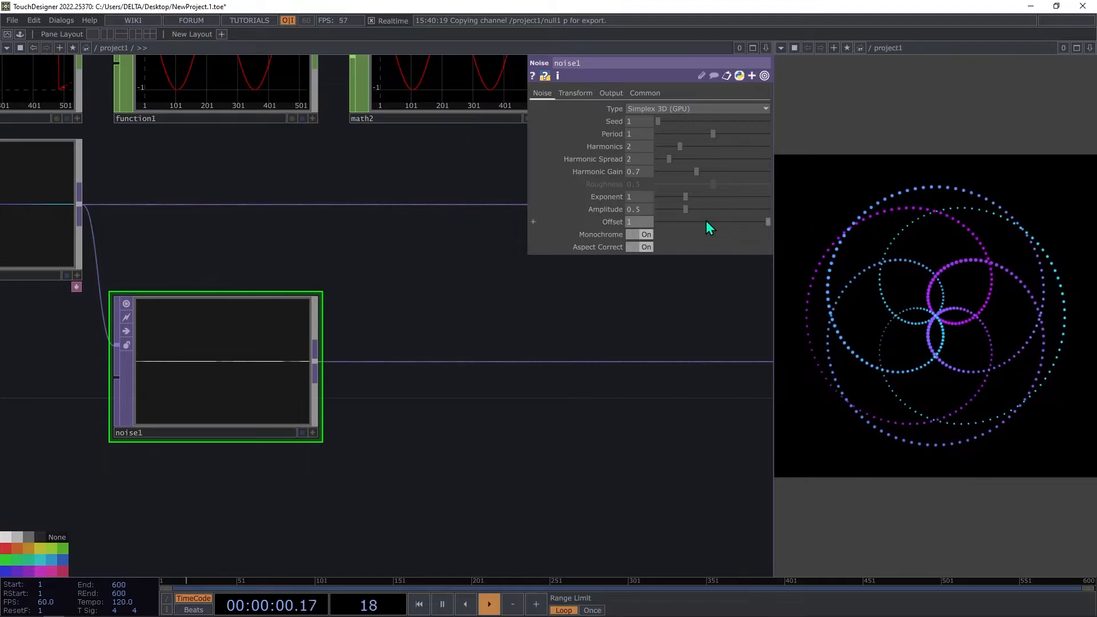
Set noise1's amplitude to 0.9, seed to 5751 and period to 0.35 for stronger size variation.
{"action": "mouse_move", "coordinate": [696, 211]}
{"action": "left_mouse_down"}
{"action": "mouse_move", "coordinate": [724, 215]}
{"action": "mouse_move", "coordinate": [711, 219]}
{"action": "left_mouse_up"}
{"action": "left_click", "coordinate": [642, 208]}
{"action": "key", "text": "BackSpace"}
{"action": "key", "text": "Return"}
{"action": "mouse_move", "coordinate": [680, 132]}
{"action": "left_mouse_down"}
{"action": "mouse_move", "coordinate": [669, 135]}
{"action": "mouse_move", "coordinate": [722, 129]}
{"action": "mouse_move", "coordinate": [666, 139]}
{"action": "mouse_move", "coordinate": [688, 139]}
{"action": "mouse_move", "coordinate": [677, 139]}
{"action": "left_mouse_up"}
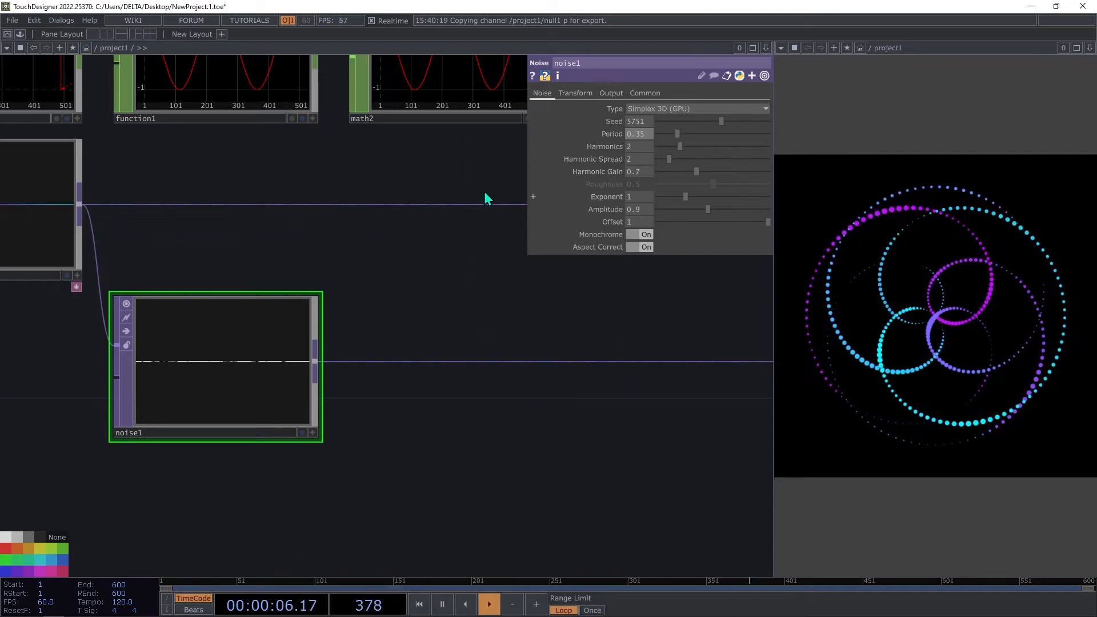
Change the rose curve's ratio in constant1 to p = 7 and q = 4.
{"action": "scroll", "coordinate": [431, 228], "scroll_direction": "down", "scroll_amount": 6}
{"action": "left_click_drag", "start_coordinate": [493, 355], "coordinate": [436, 381]}
{"action": "left_click_drag", "start_coordinate": [358, 384], "coordinate": [528, 403]}
{"action": "scroll", "coordinate": [213, 178], "scroll_direction": "up", "scroll_amount": 6}
{"action": "left_click", "coordinate": [216, 184]}
{"action": "left_click_drag", "start_coordinate": [707, 146], "coordinate": [515, 228]}
{"action": "type", "text": "7"}
{"action": "type", "text": "4"}
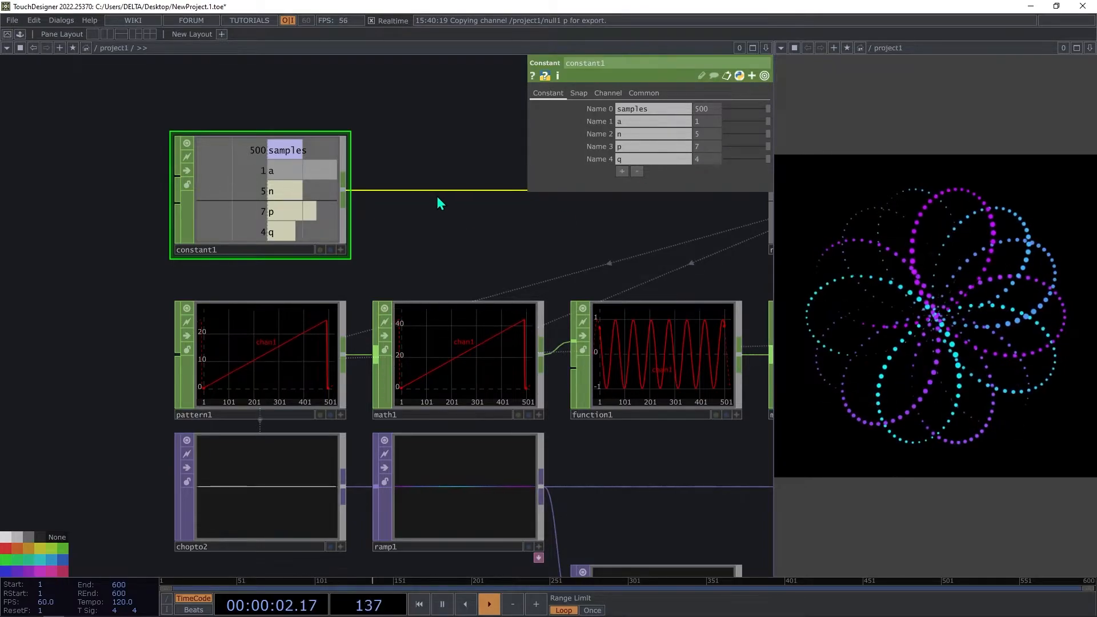
Move the chopto2, ramp1, noise1, color and scale nodes down together, away from the CHOP chain.
{"action": "scroll", "coordinate": [482, 311], "scroll_direction": "down", "scroll_amount": 5}
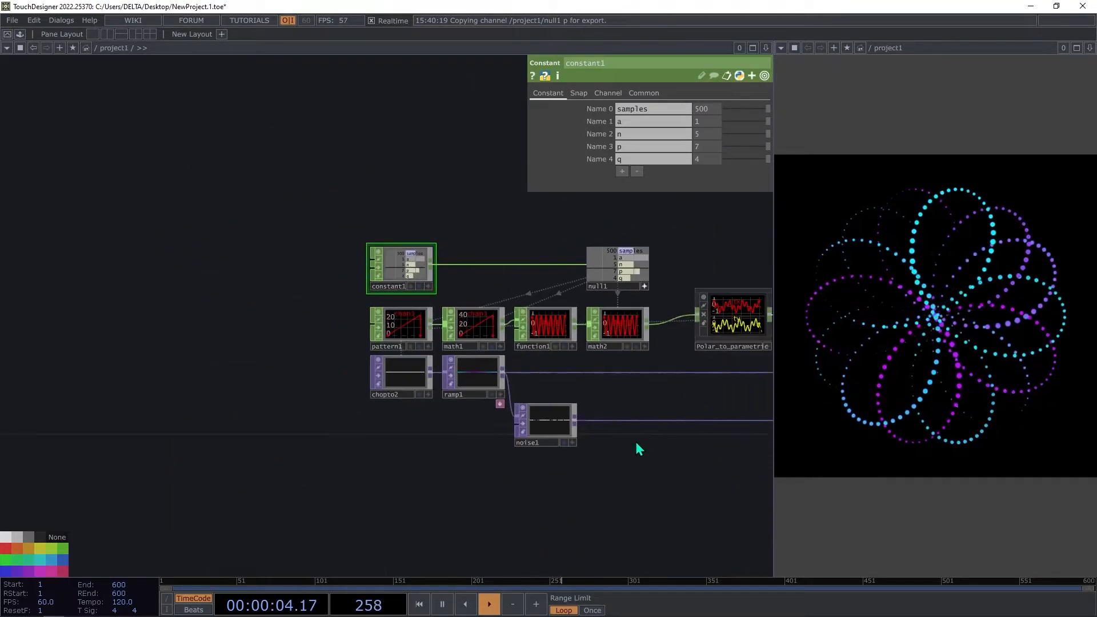
{"action": "scroll", "coordinate": [289, 372], "scroll_direction": "down", "scroll_amount": 4}
{"action": "scroll", "coordinate": [538, 438], "scroll_direction": "up", "scroll_amount": 5}
{"action": "right_click_drag", "start_coordinate": [537, 437], "coordinate": [166, 329]}
{"action": "left_click_drag", "start_coordinate": [166, 330], "coordinate": [166, 400]}
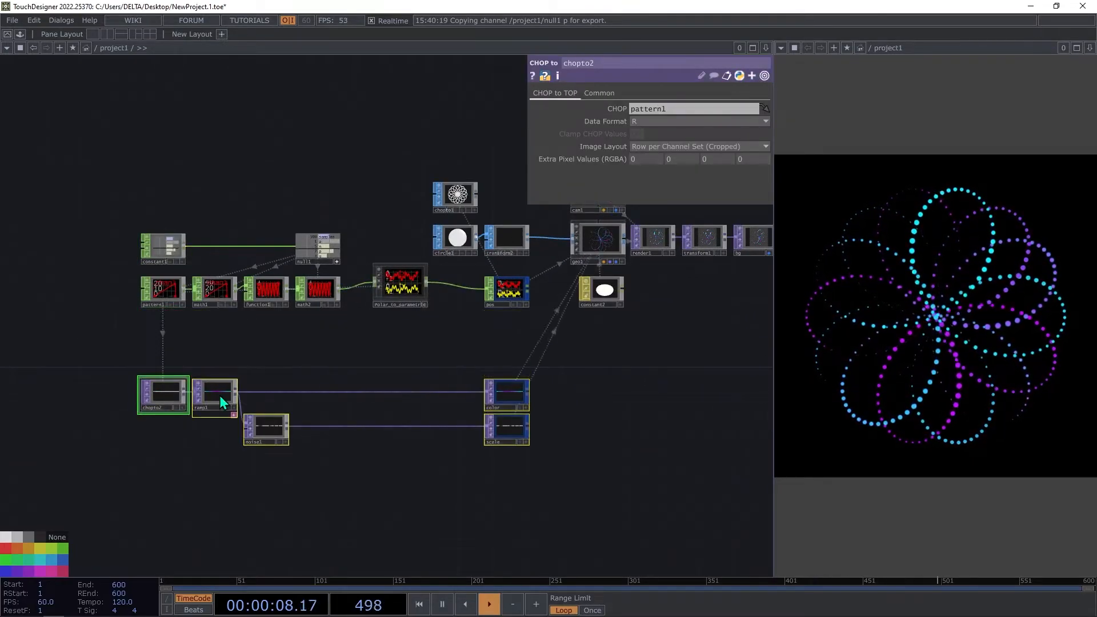
Move transform1 and bg to the right together, leaving a wide gap after render1.
{"action": "left_click_drag", "start_coordinate": [757, 405], "coordinate": [505, 448]}
{"action": "right_click_drag", "start_coordinate": [548, 324], "coordinate": [449, 283]}
{"action": "left_click_drag", "start_coordinate": [451, 283], "coordinate": [622, 283]}
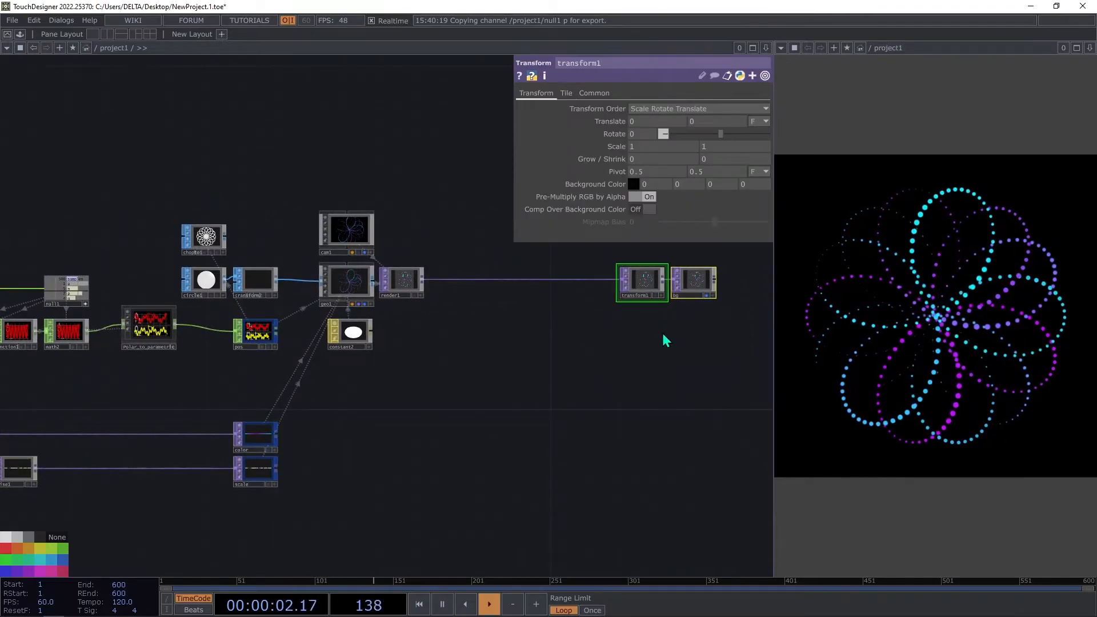
Set transform1's background color alpha to 1 and turn on Comp Over Background Color.
{"action": "scroll", "coordinate": [657, 342], "scroll_direction": "up", "scroll_amount": 3}
{"action": "left_click_drag", "start_coordinate": [649, 355], "coordinate": [588, 431]}
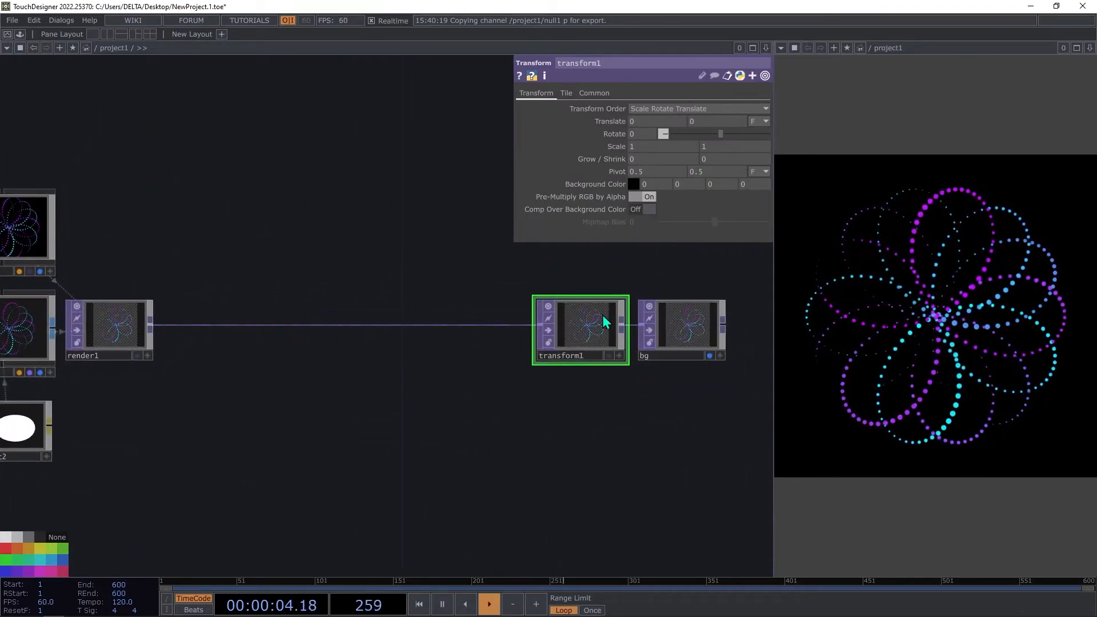
{"action": "left_click", "coordinate": [749, 186]}
{"action": "type", "text": "1"}
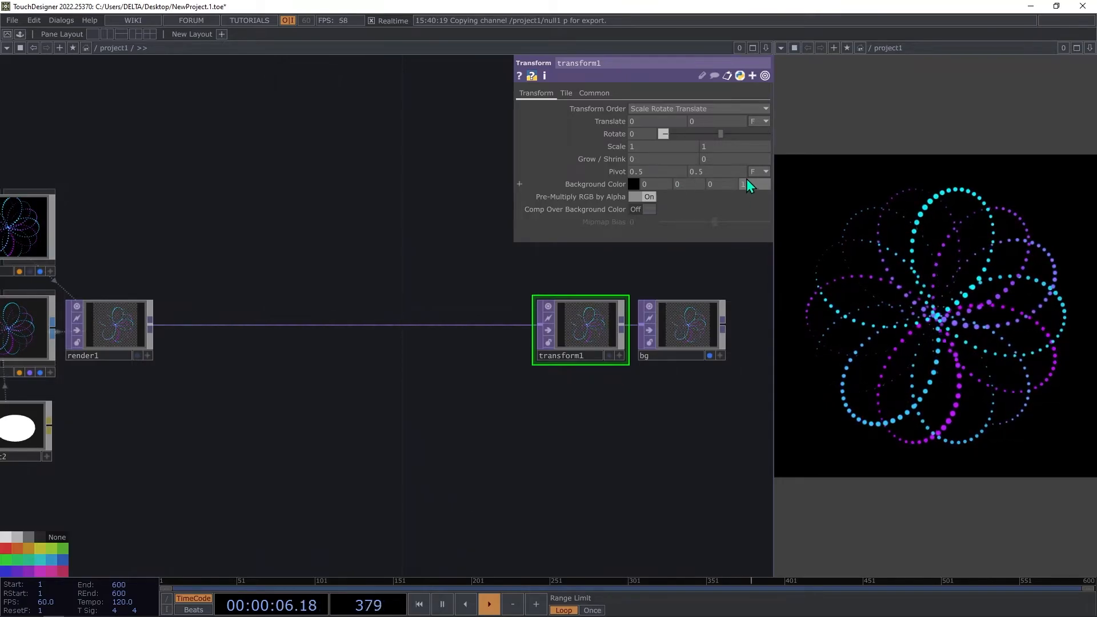
{"action": "key", "text": "Return"}
{"action": "left_click", "coordinate": [646, 210]}
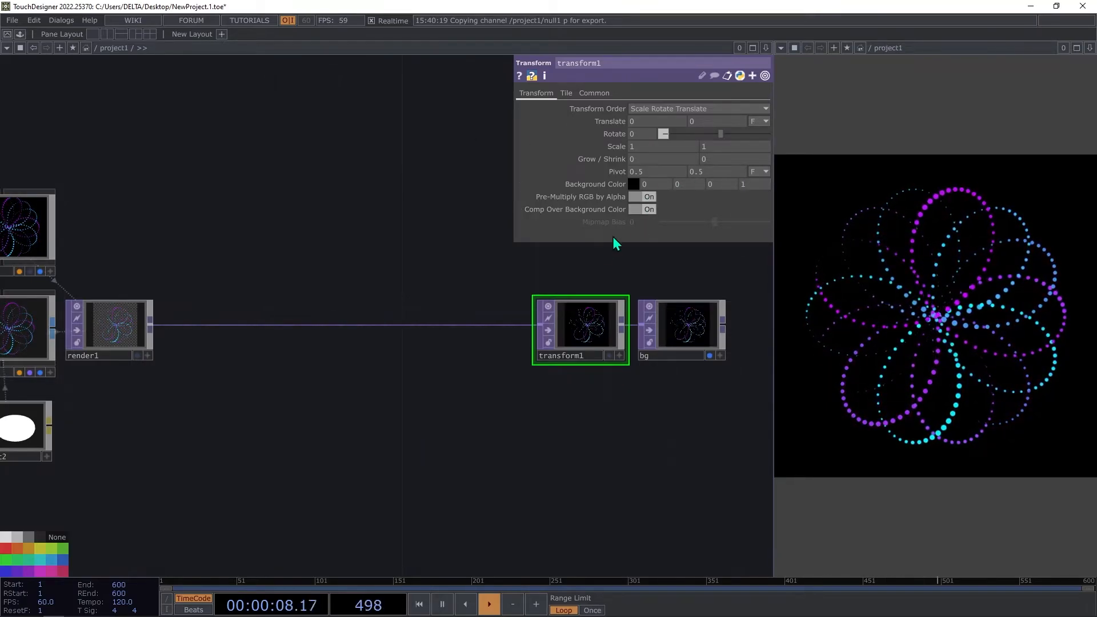
Add the bloom and feedback components from the palette's ImageFilters to the network near render1, leaving the palette closed.
{"action": "left_click_drag", "start_coordinate": [622, 432], "coordinate": [677, 427]}
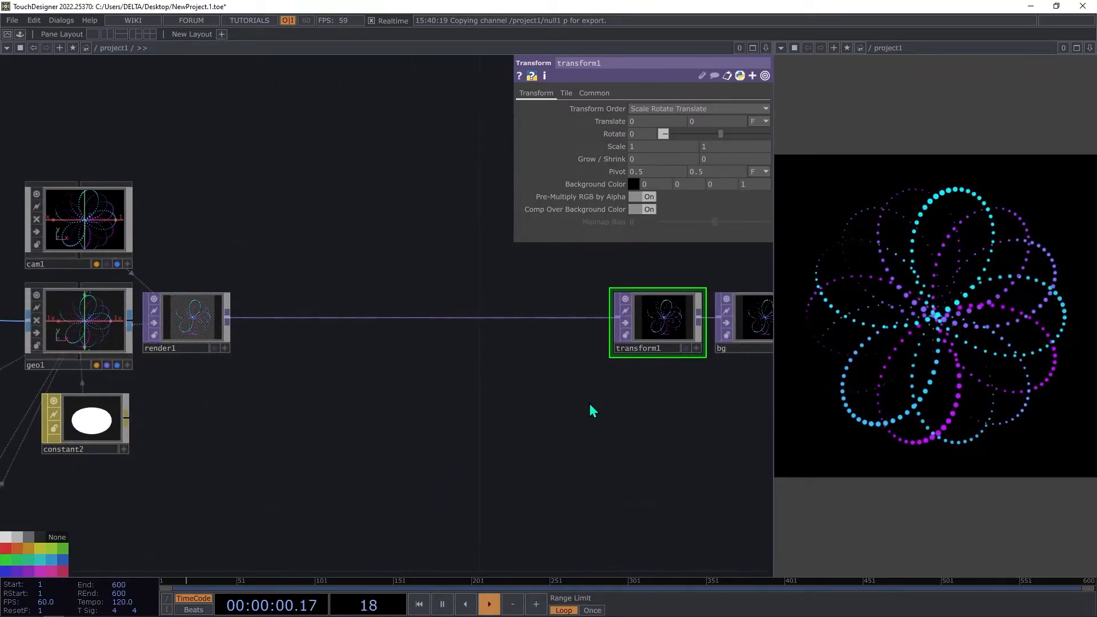
{"action": "left_click", "coordinate": [20, 33]}
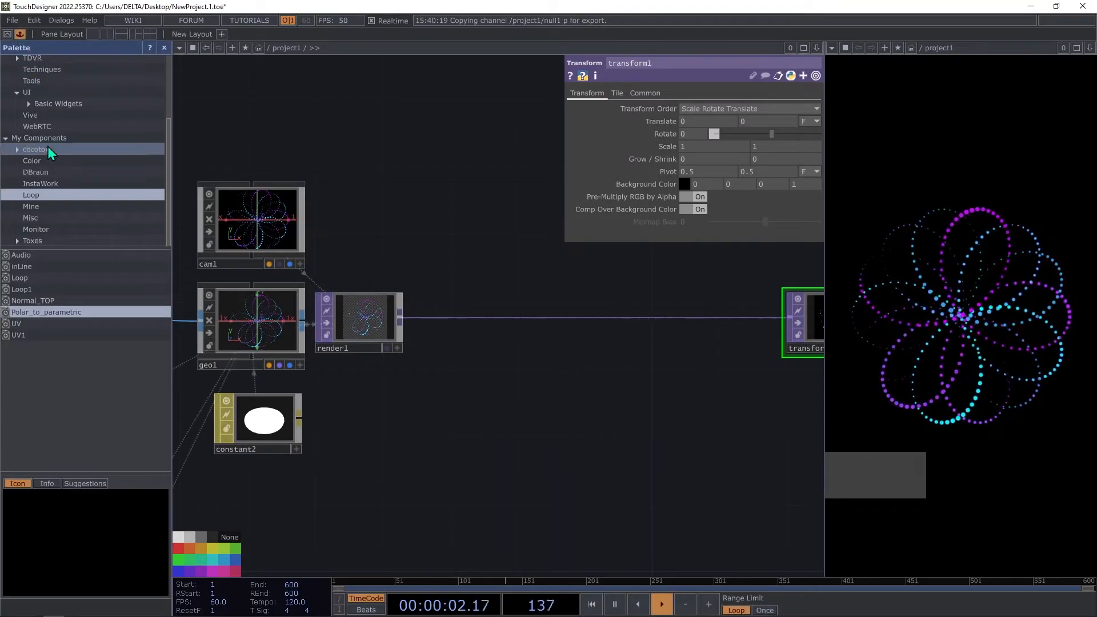
{"action": "scroll", "coordinate": [47, 145], "scroll_direction": "up", "scroll_amount": 3}
{"action": "left_click", "coordinate": [54, 83]}
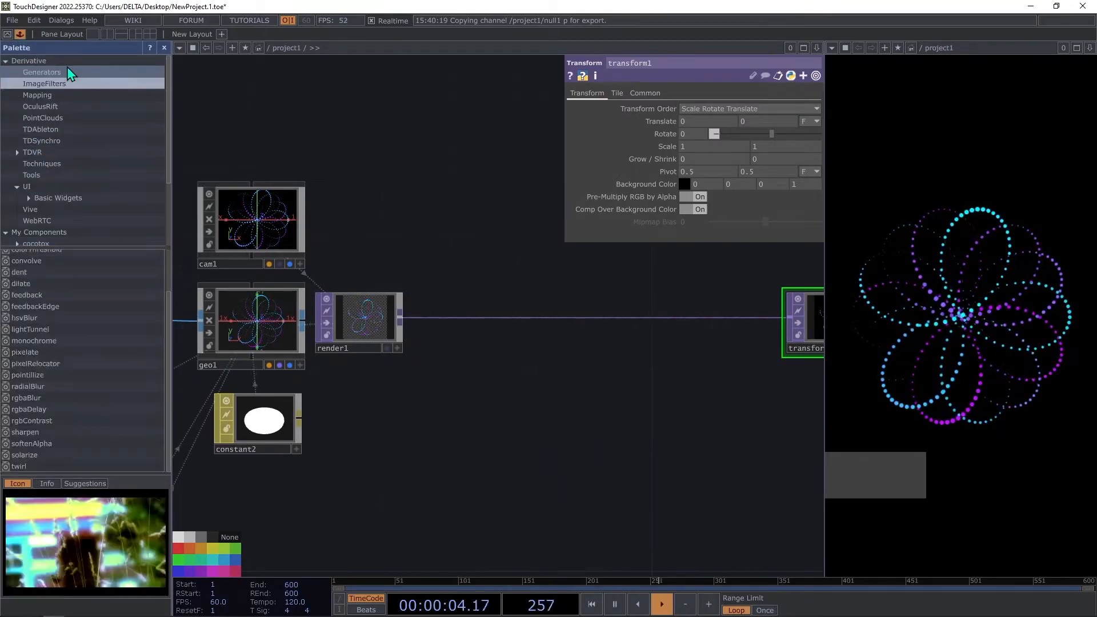
{"action": "scroll", "coordinate": [31, 273], "scroll_direction": "up", "scroll_amount": 2}
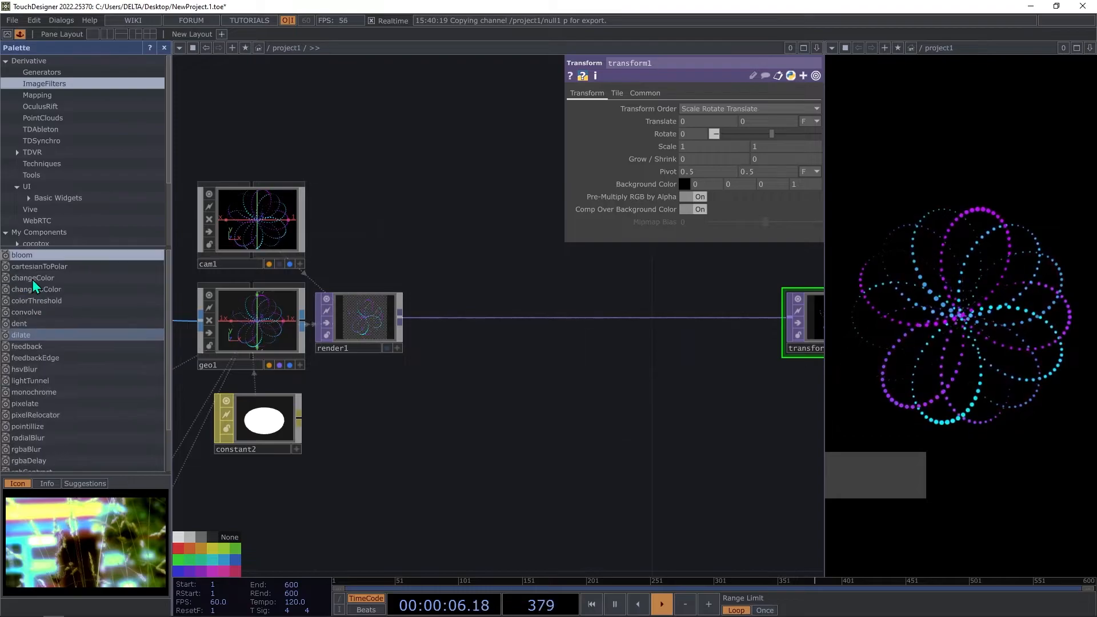
{"action": "left_click_drag", "start_coordinate": [20, 258], "coordinate": [432, 281]}
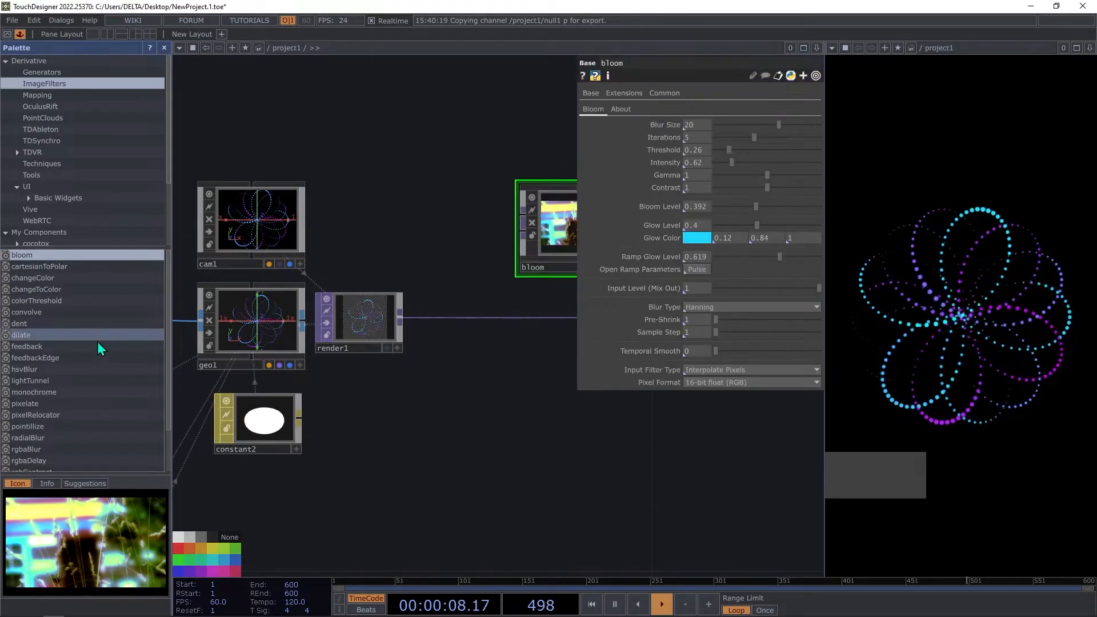
{"action": "left_click_drag", "start_coordinate": [47, 348], "coordinate": [440, 281]}
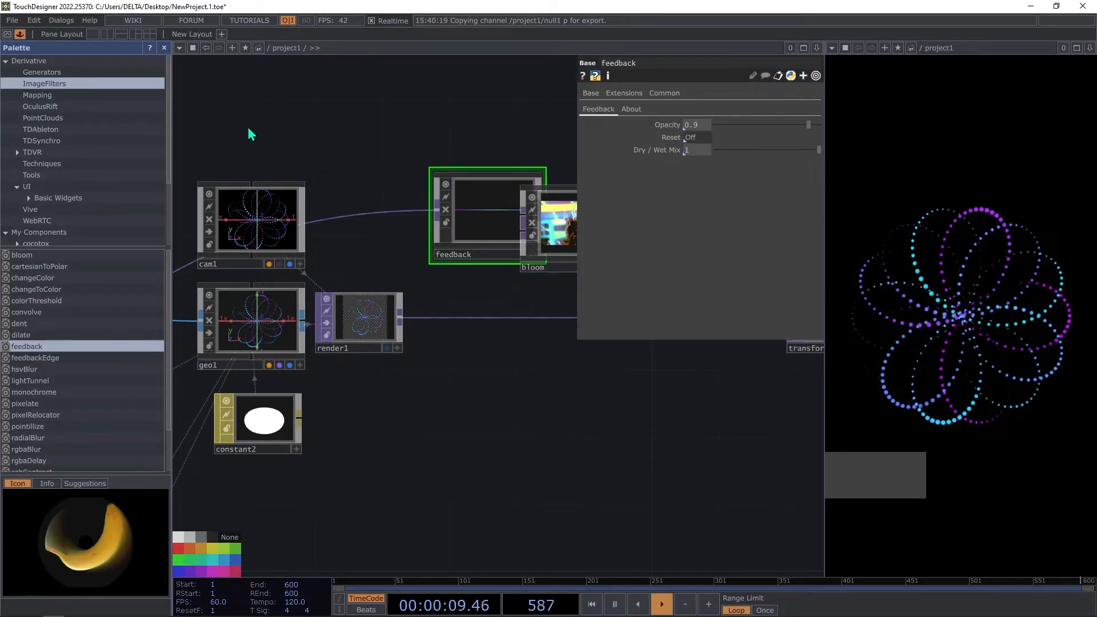
{"action": "left_click", "coordinate": [164, 48]}
Place the feedback component in the chain between render1 and transform1, and set its Opacity to 0.944.
{"action": "left_click_drag", "start_coordinate": [227, 318], "coordinate": [263, 211]}
{"action": "left_click_drag", "start_coordinate": [336, 226], "coordinate": [385, 321]}
{"action": "left_click_drag", "start_coordinate": [339, 374], "coordinate": [302, 392]}
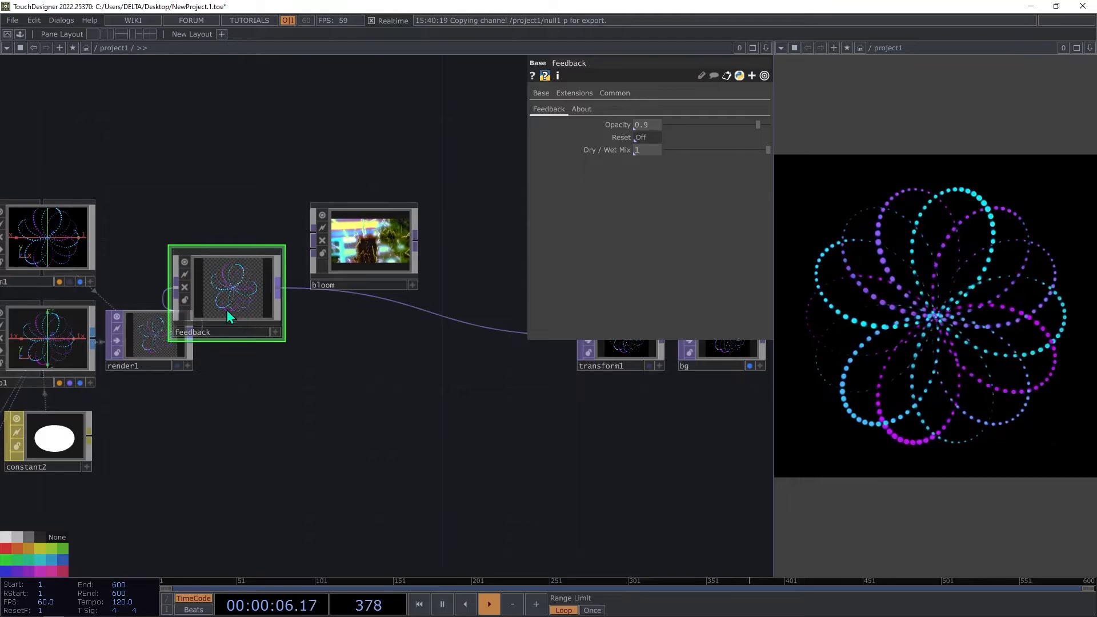
{"action": "left_click_drag", "start_coordinate": [226, 310], "coordinate": [277, 343]}
{"action": "left_click", "coordinate": [763, 125]}
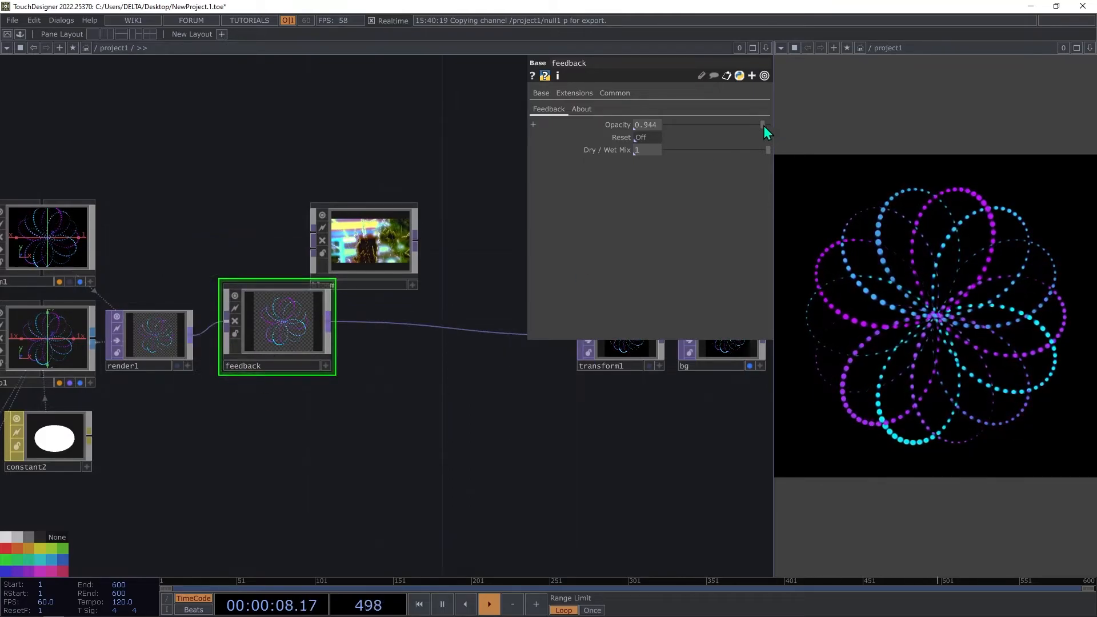
Slow the animation by setting pattern1's Phase expression to absTime.seconds*0.0025.
{"action": "scroll", "coordinate": [604, 289], "scroll_direction": "down", "scroll_amount": 2}
{"action": "scroll", "coordinate": [438, 453], "scroll_direction": "down", "scroll_amount": 3}
{"action": "scroll", "coordinate": [277, 338], "scroll_direction": "up", "scroll_amount": 3}
{"action": "left_click", "coordinate": [243, 281]}
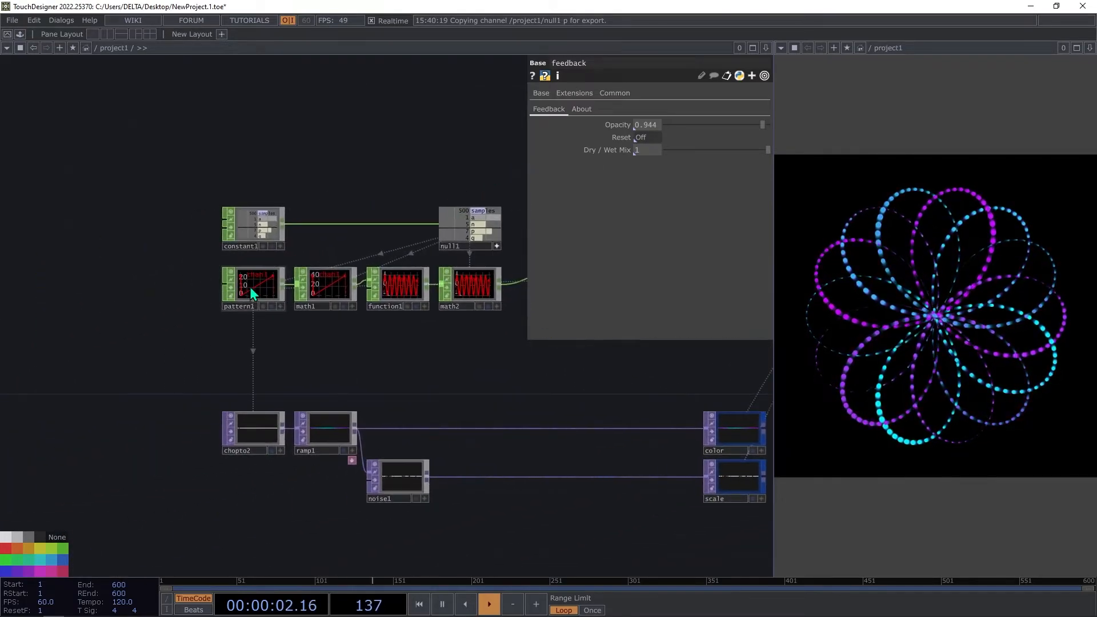
{"action": "key", "text": "BackSpace"}
{"action": "type", "text": "5"}
{"action": "key", "text": "Return"}
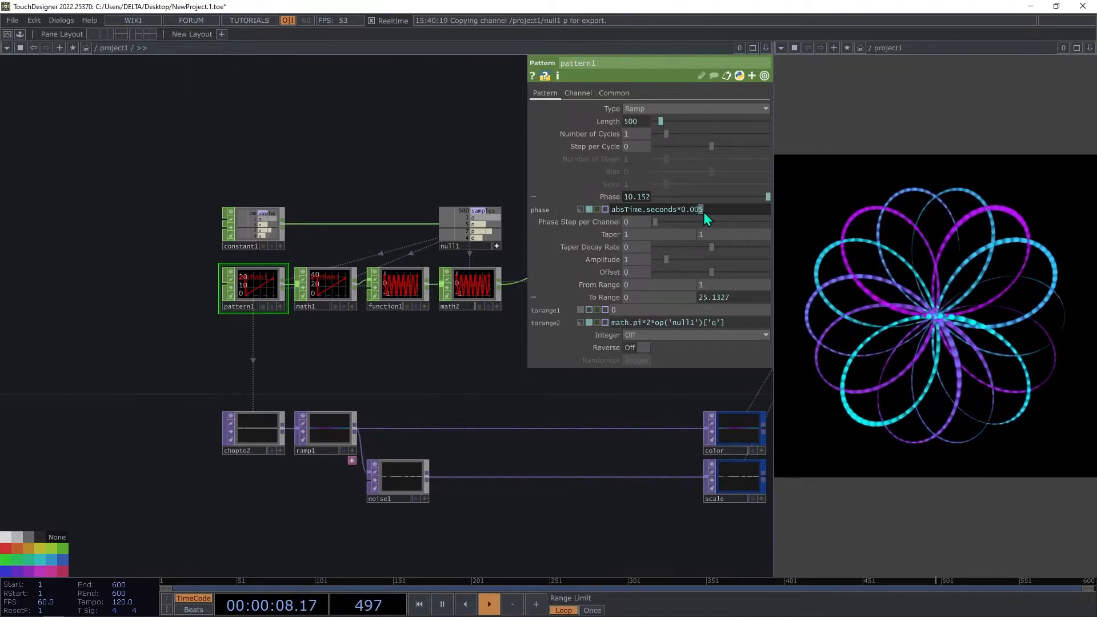
{"action": "type", "text": "25"}
{"action": "key", "text": "Return"}
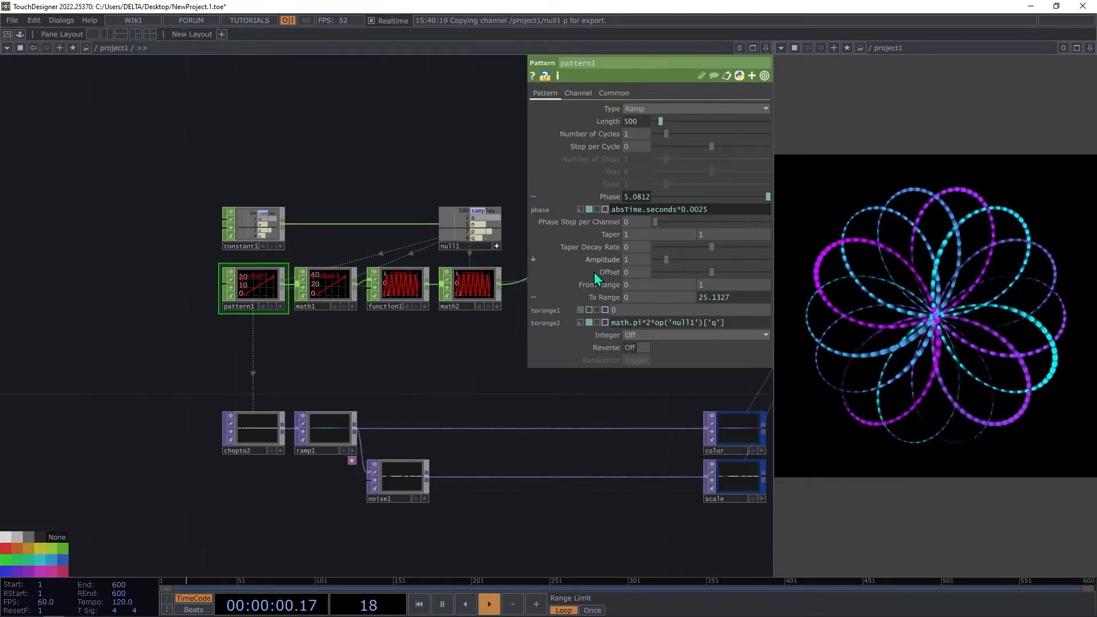
Set cam1's Ortho Width to 2.2 so the curve fills more of the frame.
{"action": "scroll", "coordinate": [358, 276], "scroll_direction": "down", "scroll_amount": 4}
{"action": "scroll", "coordinate": [358, 277], "scroll_direction": "down", "scroll_amount": 2}
{"action": "left_click_drag", "start_coordinate": [663, 464], "coordinate": [437, 483]}
{"action": "left_click_drag", "start_coordinate": [469, 321], "coordinate": [438, 366]}
{"action": "scroll", "coordinate": [457, 328], "scroll_direction": "up", "scroll_amount": 3}
{"action": "scroll", "coordinate": [316, 245], "scroll_direction": "up", "scroll_amount": 3}
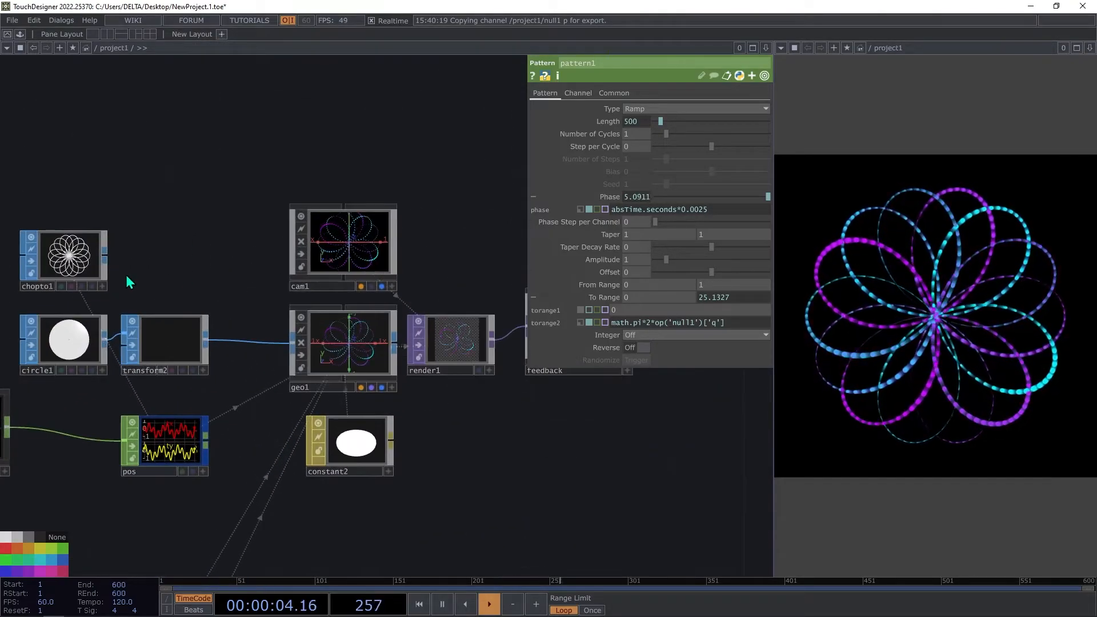
{"action": "left_click", "coordinate": [351, 260]}
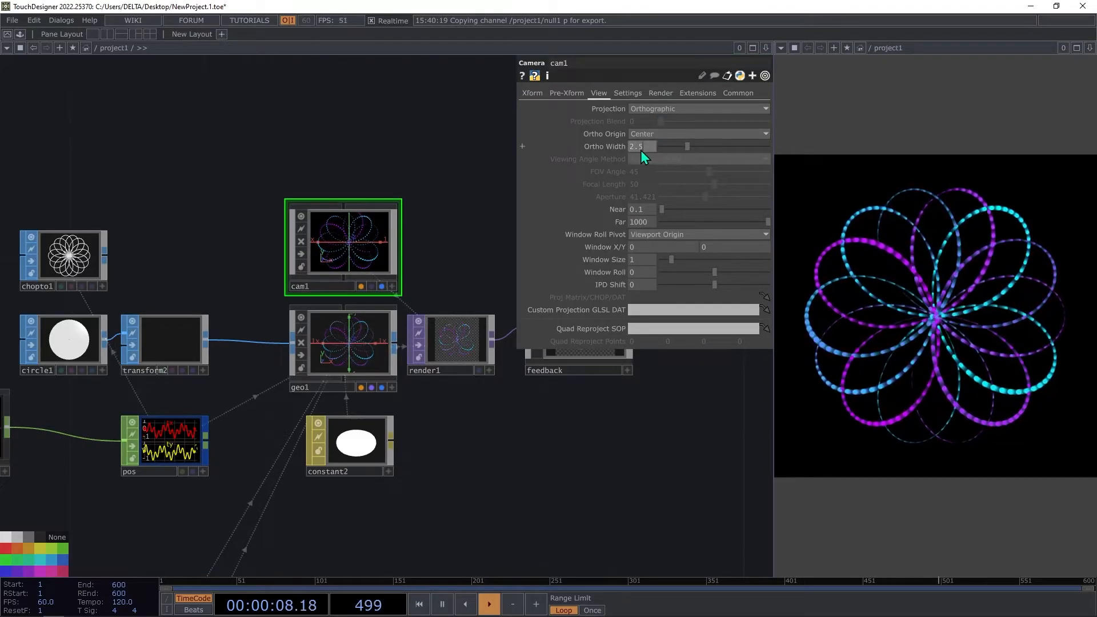
{"action": "type", "text": "4"}
{"action": "key", "text": "Return"}
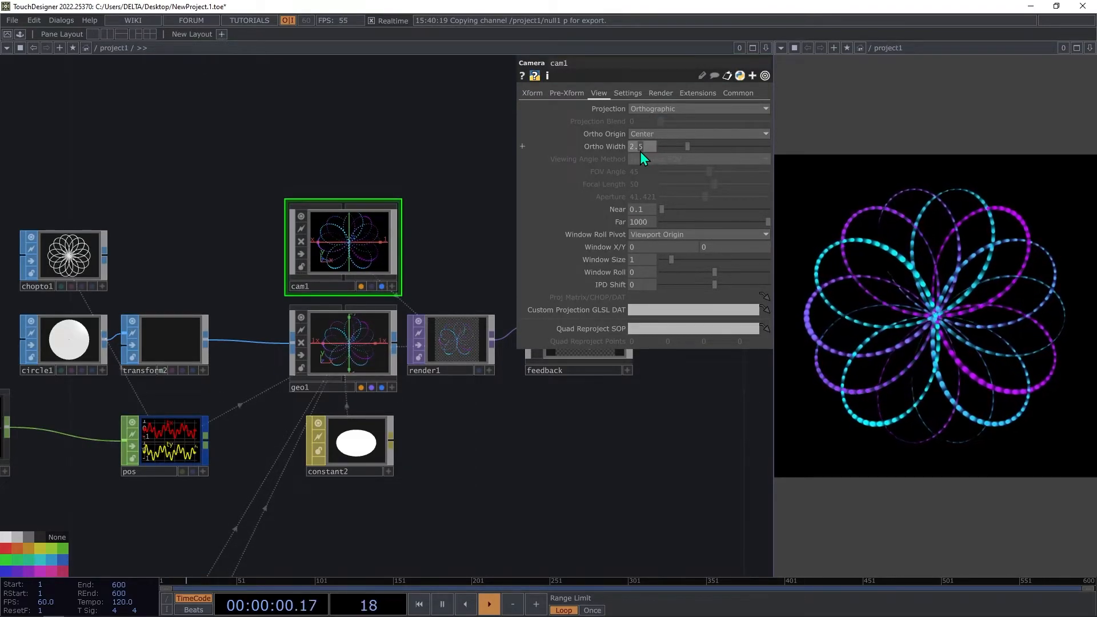
{"action": "left_click", "coordinate": [646, 149]}
{"action": "key", "text": "BackSpace"}
{"action": "type", "text": "2"}
{"action": "key", "text": "Return"}
Insert the bloom component between feedback and transform1, lined up beside feedback.
{"action": "left_click_drag", "start_coordinate": [516, 426], "coordinate": [401, 401]}
{"action": "left_click_drag", "start_coordinate": [489, 374], "coordinate": [304, 494]}
{"action": "left_click_drag", "start_coordinate": [389, 352], "coordinate": [522, 383]}
{"action": "left_click_drag", "start_coordinate": [331, 422], "coordinate": [382, 398]}
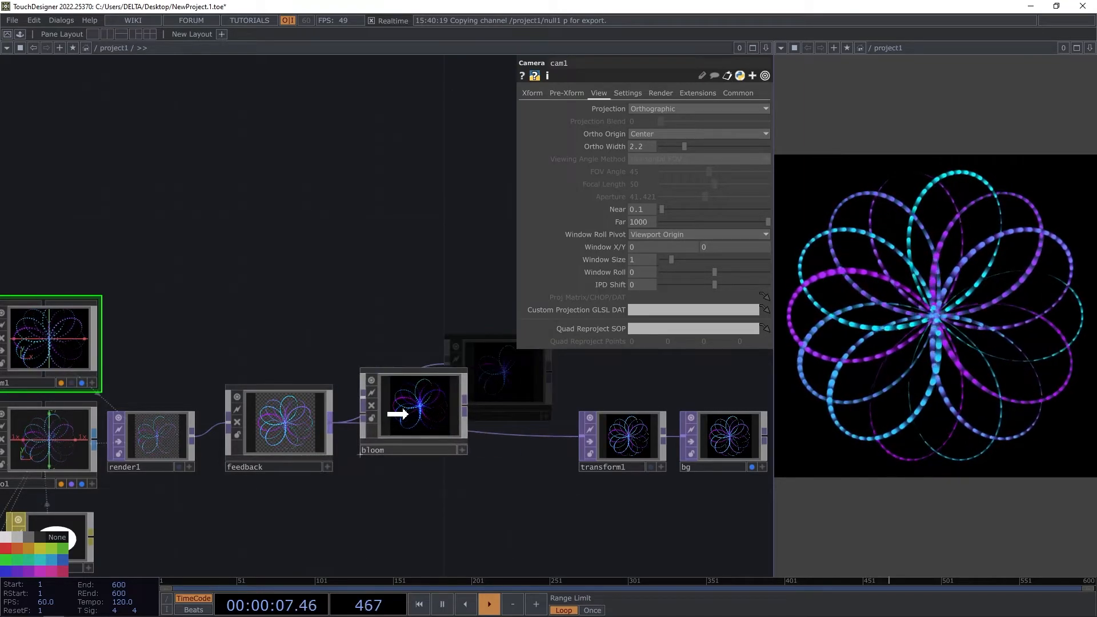
{"action": "left_click", "coordinate": [464, 406]}
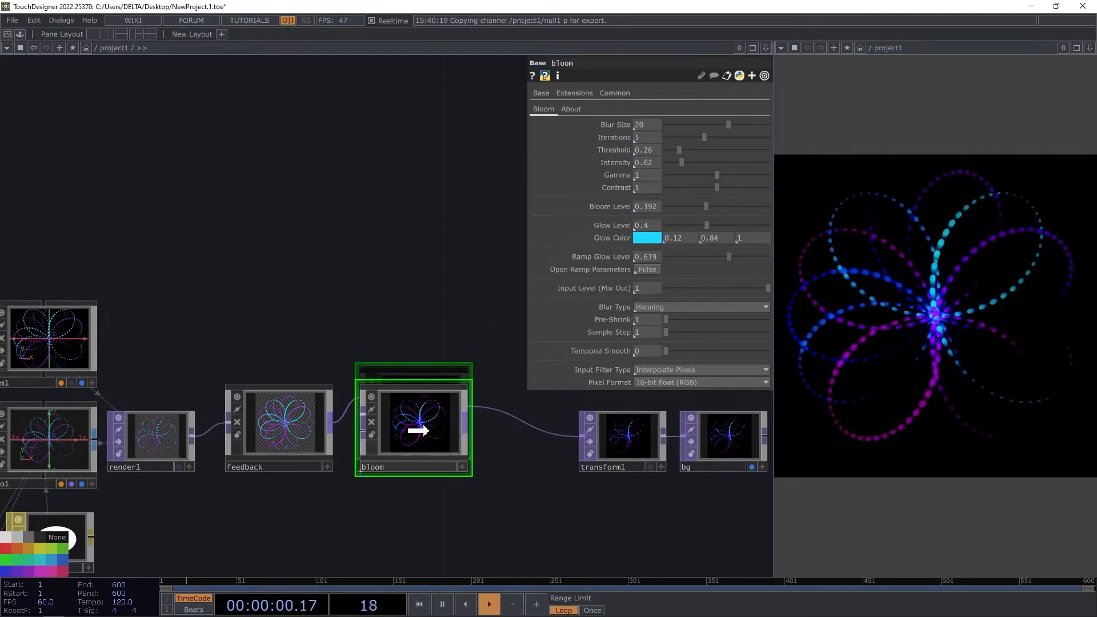
On bloom, set Glow Level and Ramp Glow Level to 0, Iterations to 3, Threshold to 0.06 and Bloom Level to 0.85.
{"action": "left_click_drag", "start_coordinate": [706, 225], "coordinate": [662, 228]}
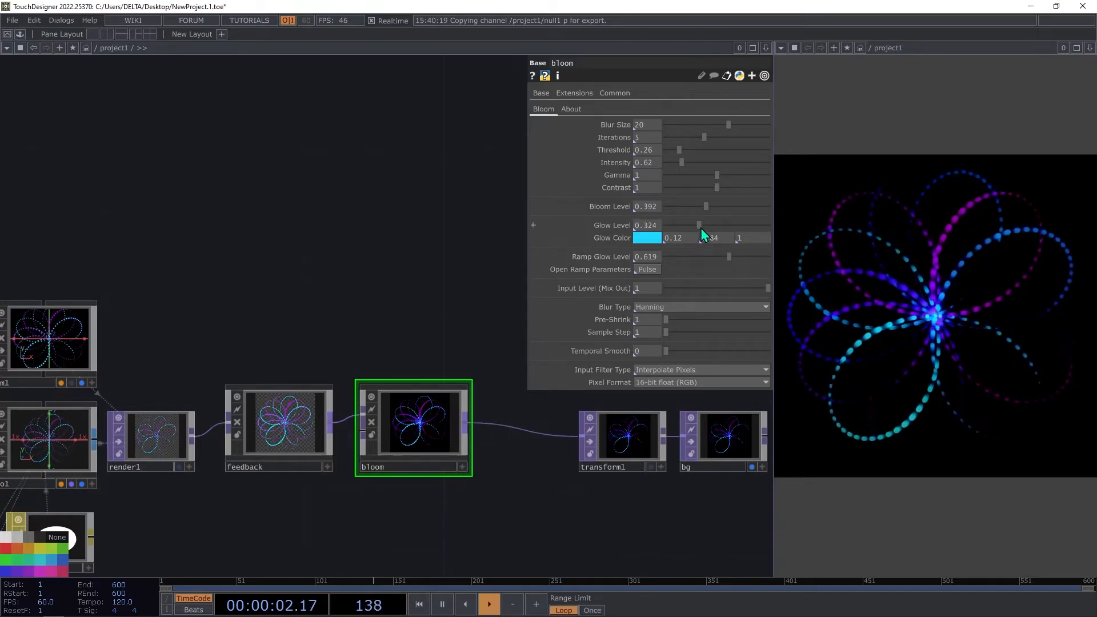
{"action": "left_click_drag", "start_coordinate": [724, 256], "coordinate": [606, 264]}
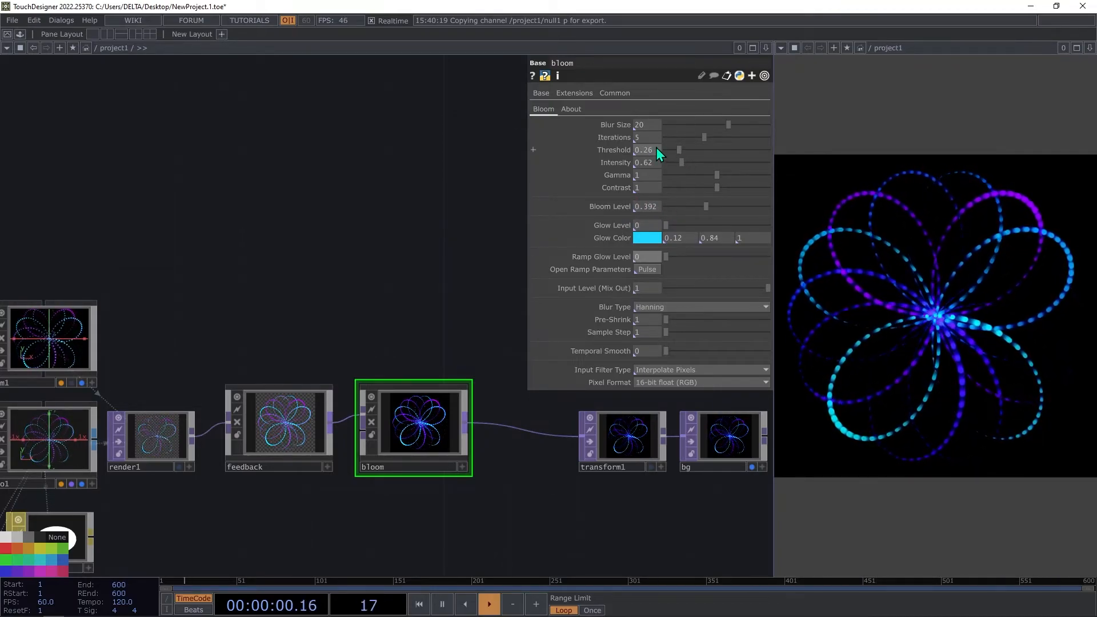
{"action": "left_click_drag", "start_coordinate": [694, 137], "coordinate": [667, 152]}
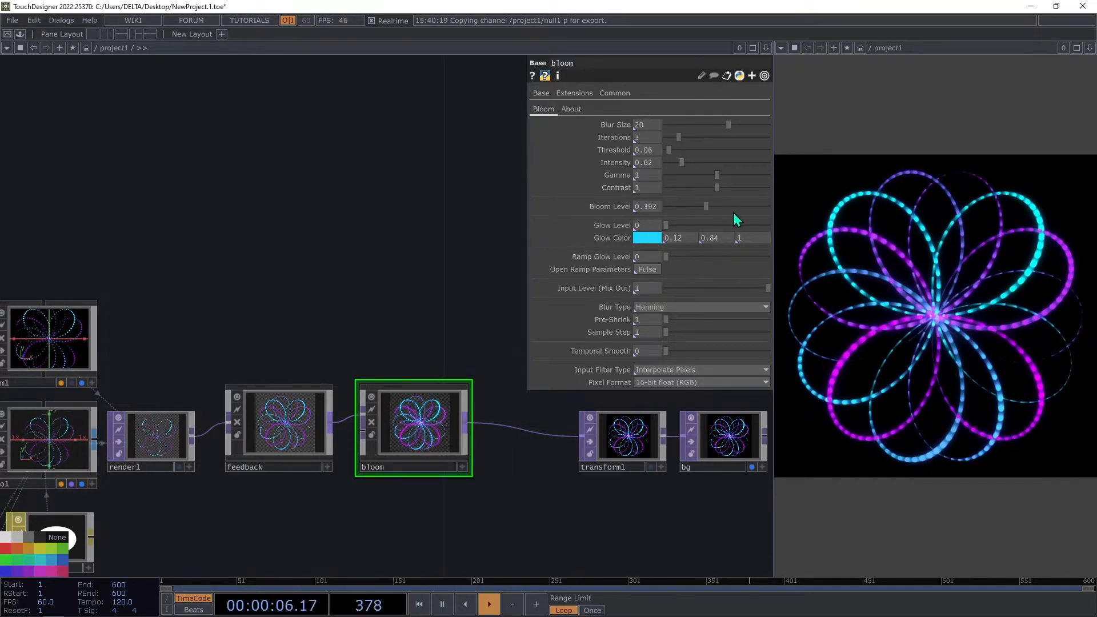
{"action": "left_click_drag", "start_coordinate": [708, 207], "coordinate": [757, 207]}
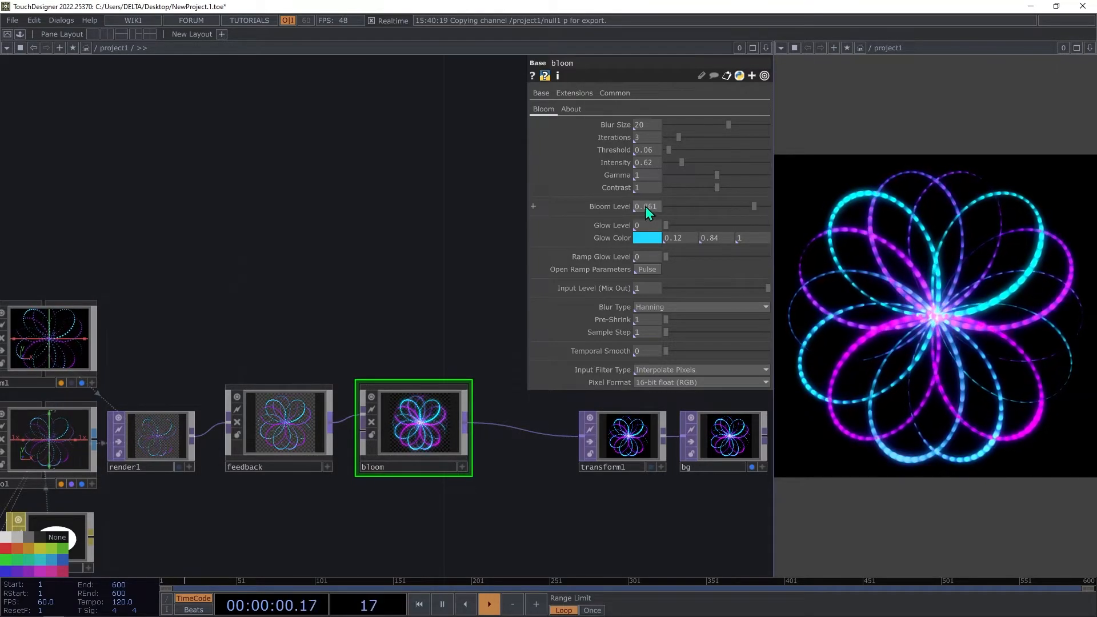
{"action": "type", "text": "85"}
{"action": "key", "text": "Return"}
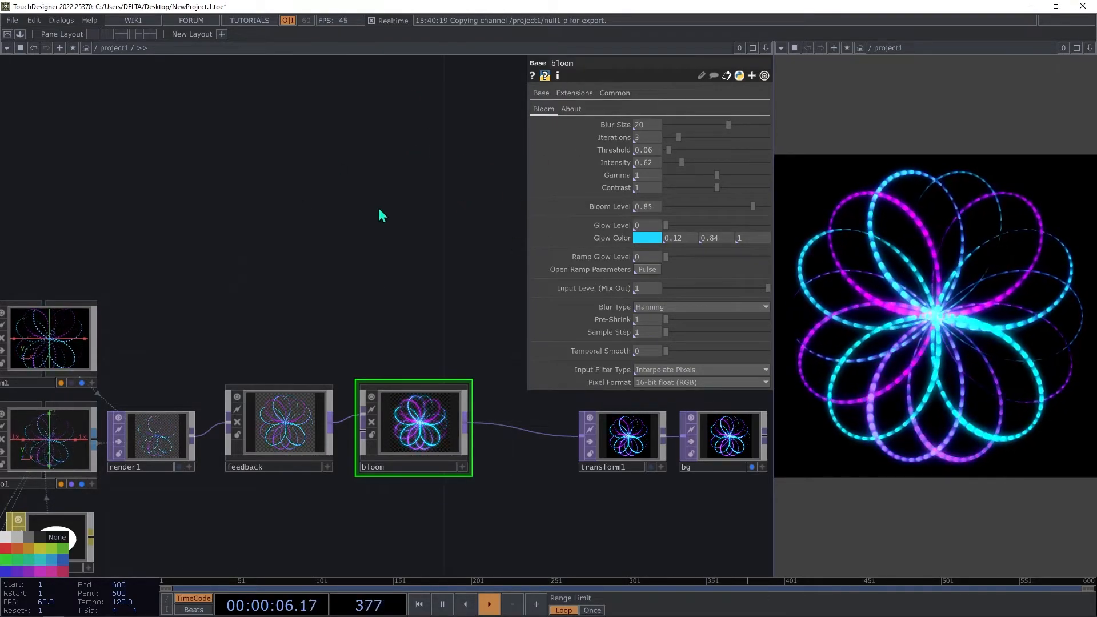
Strengthen the bloom by setting its Iterations to 4 and Intensity to 0.8.
{"action": "left_click_drag", "start_coordinate": [369, 217], "coordinate": [431, 213]}
{"action": "left_click_drag", "start_coordinate": [225, 348], "coordinate": [349, 298]}
{"action": "scroll", "coordinate": [352, 299], "scroll_direction": "down", "scroll_amount": 3}
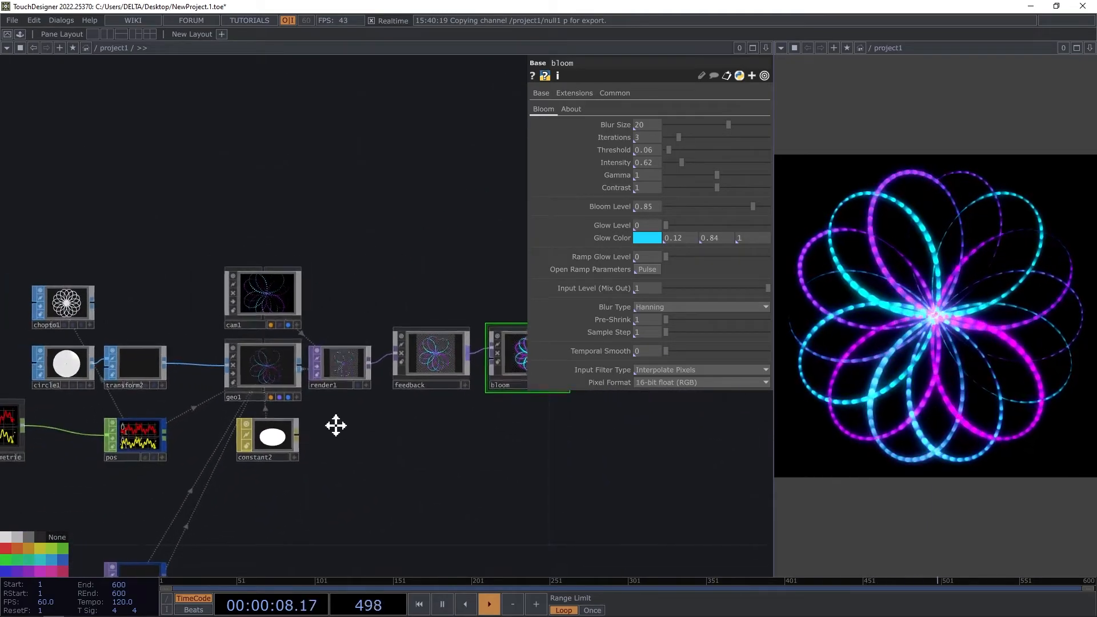
{"action": "left_click_drag", "start_coordinate": [347, 423], "coordinate": [290, 441]}
{"action": "left_click", "coordinate": [696, 137]}
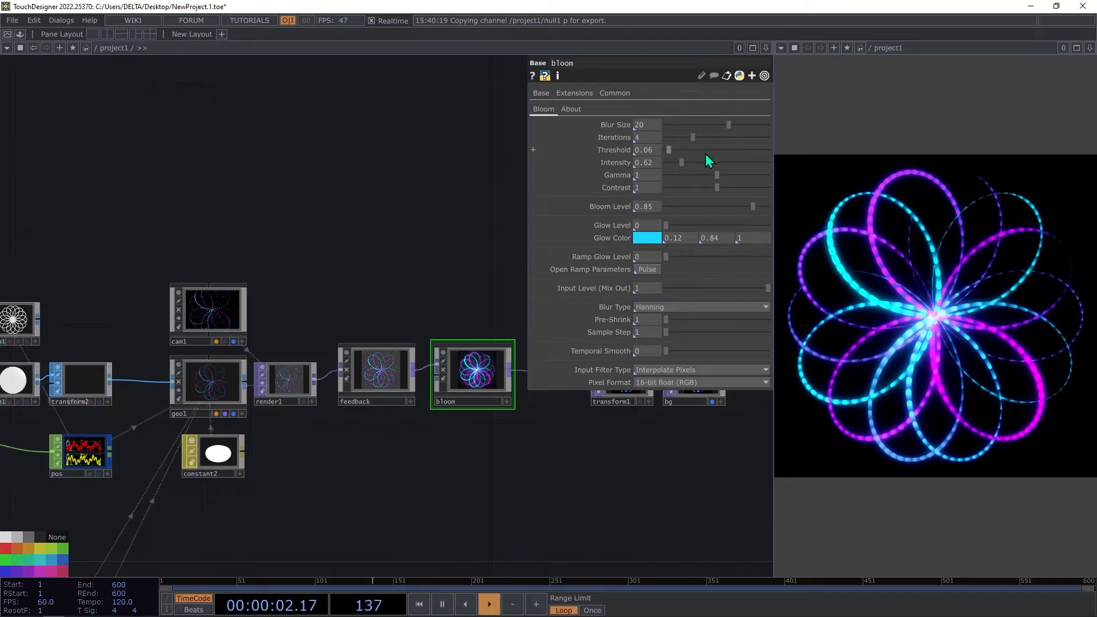
{"action": "left_click_drag", "start_coordinate": [427, 230], "coordinate": [627, 135]}
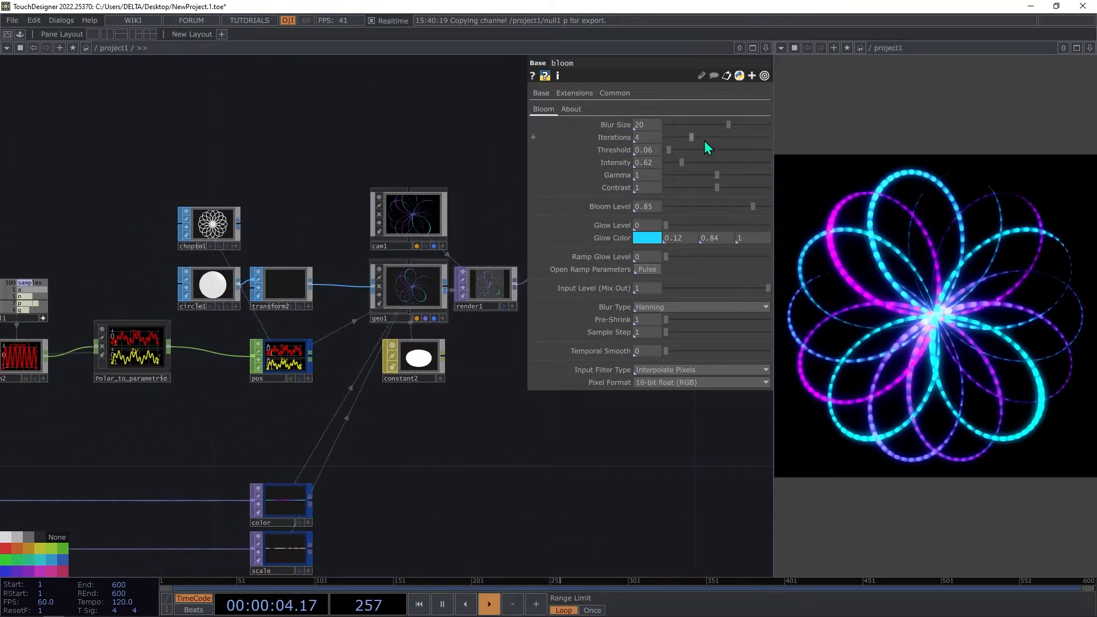
{"action": "mouse_move", "coordinate": [683, 164]}
{"action": "left_mouse_down"}
{"action": "mouse_move", "coordinate": [764, 172]}
{"action": "mouse_move", "coordinate": [676, 169]}
{"action": "mouse_move", "coordinate": [686, 168]}
{"action": "left_mouse_up"}
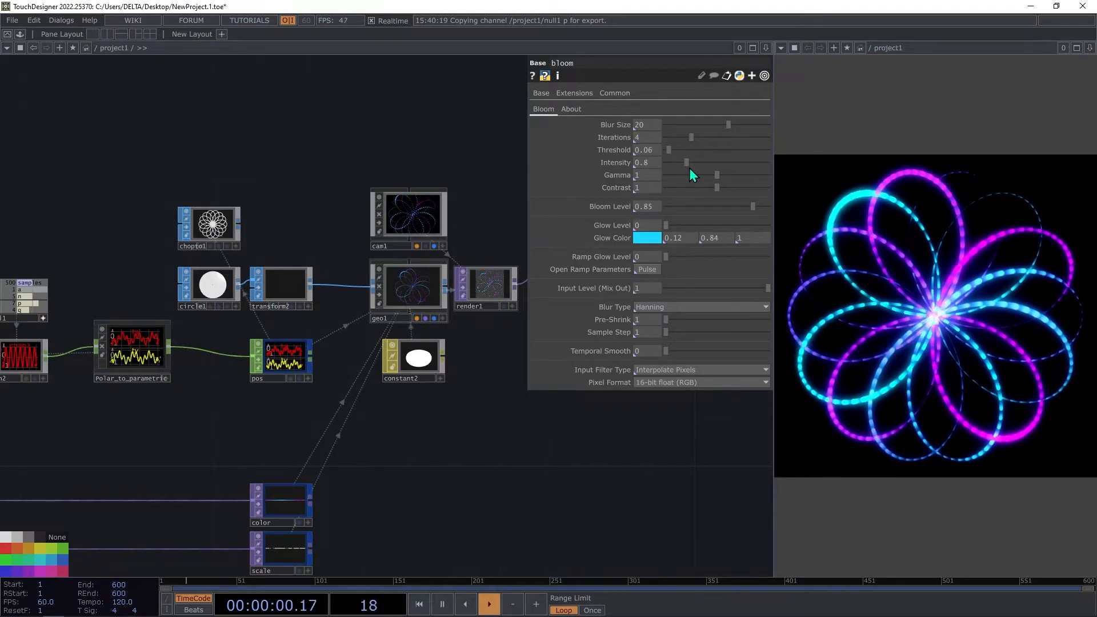
Increase the variation in circle size by setting noise1's Amplitude to about 1.48 and Period to 0.1.
{"action": "left_click_drag", "start_coordinate": [269, 418], "coordinate": [410, 347]}
{"action": "left_click_drag", "start_coordinate": [376, 162], "coordinate": [397, 62]}
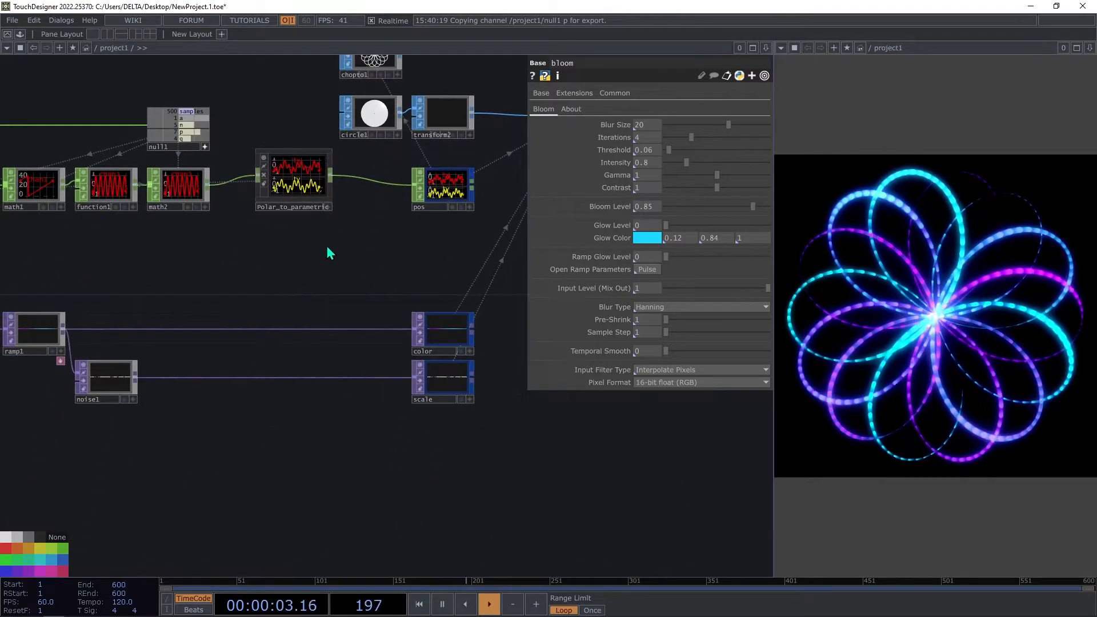
{"action": "left_click", "coordinate": [107, 394]}
{"action": "left_click_drag", "start_coordinate": [695, 211], "coordinate": [742, 217]}
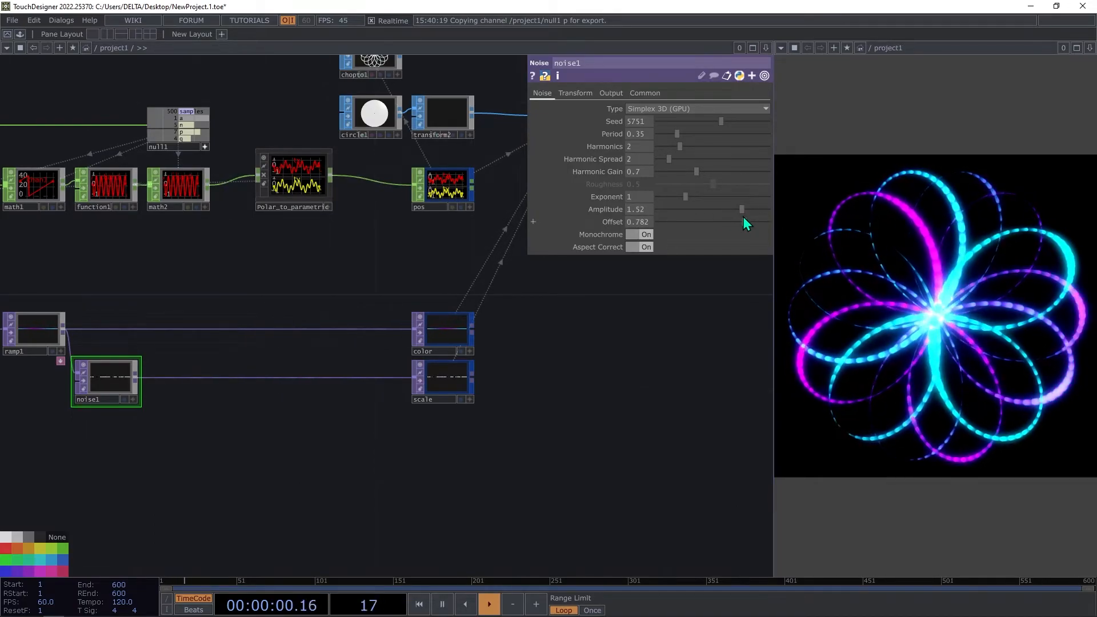
{"action": "left_click_drag", "start_coordinate": [677, 134], "coordinate": [663, 136]}
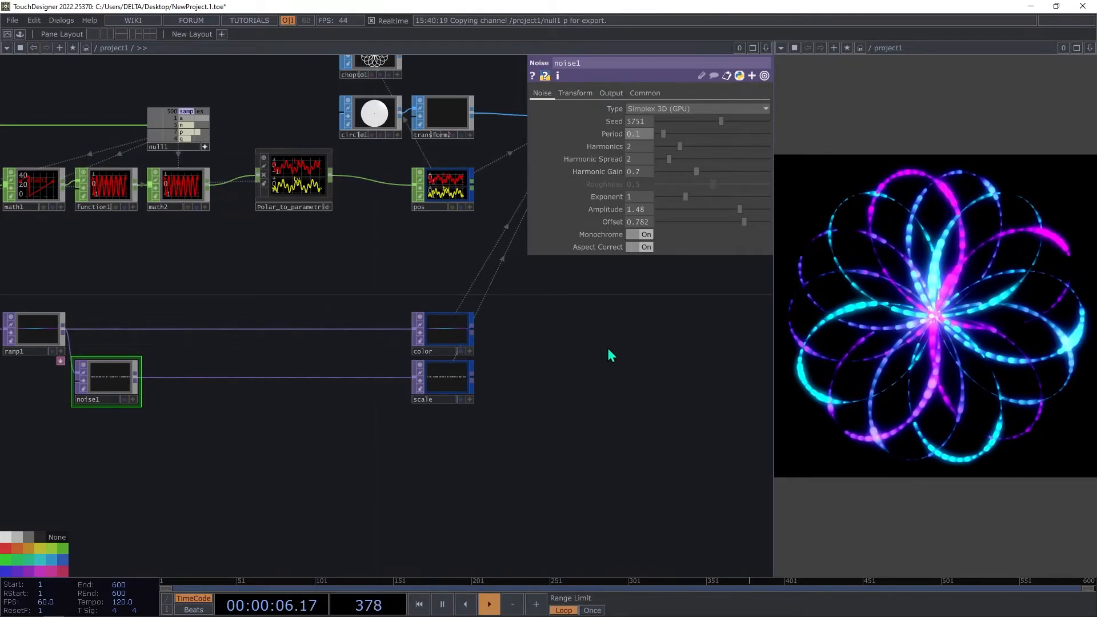
{"action": "middle_click_drag", "start_coordinate": [623, 406], "coordinate": [619, 413]}
{"action": "scroll", "coordinate": [577, 404], "scroll_direction": "down", "scroll_amount": 5}
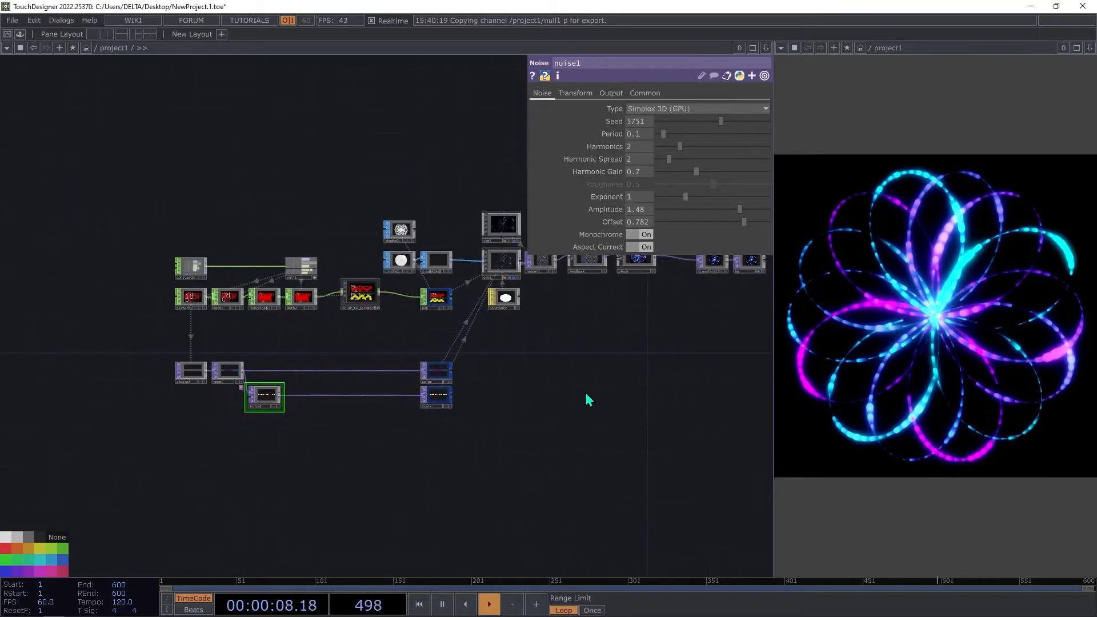
{"action": "left_click_drag", "start_coordinate": [378, 335], "coordinate": [462, 330]}
{"action": "scroll", "coordinate": [494, 338], "scroll_direction": "up", "scroll_amount": 3}
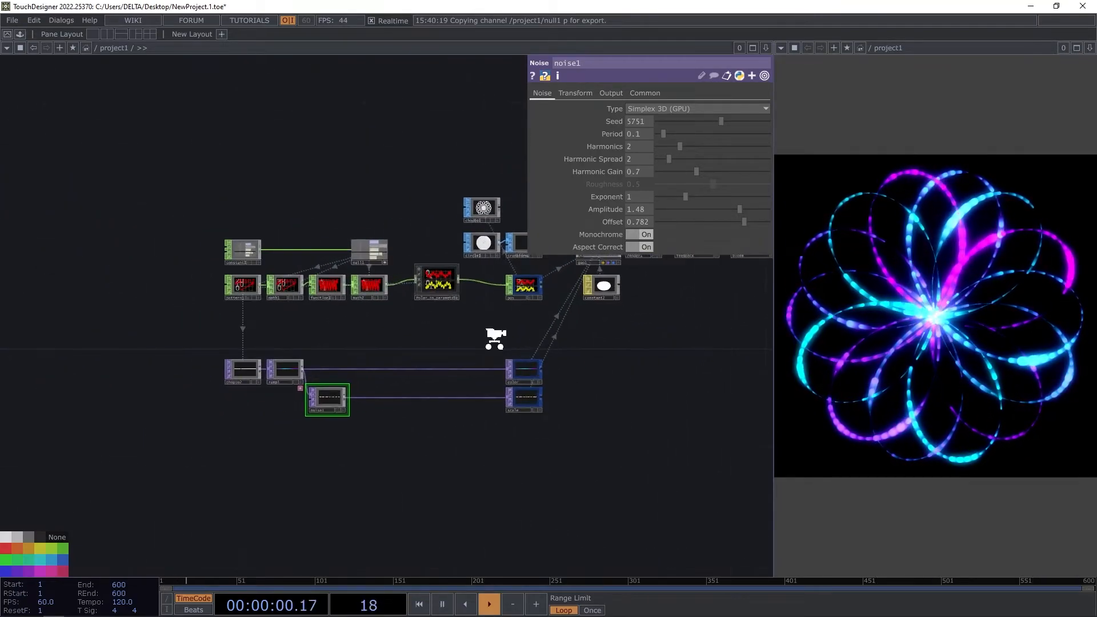
{"action": "scroll", "coordinate": [384, 325], "scroll_direction": "up", "scroll_amount": 4}
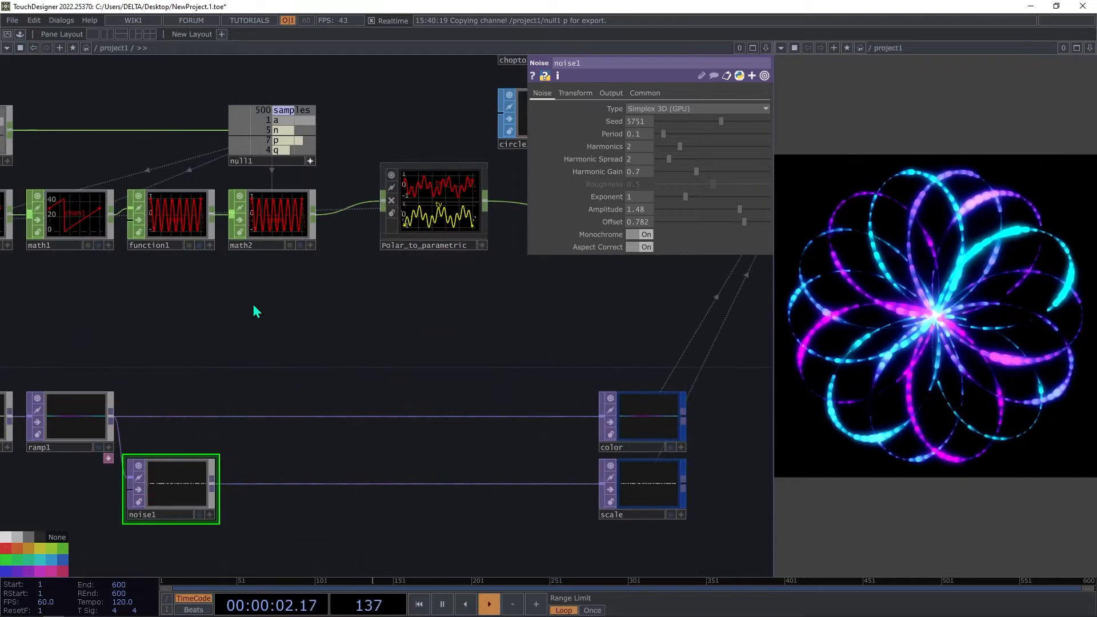
{"action": "key", "text": "Tab"}
{"action": "type", "text": "noi"}
{"action": "left_click", "coordinate": [121, 159]}
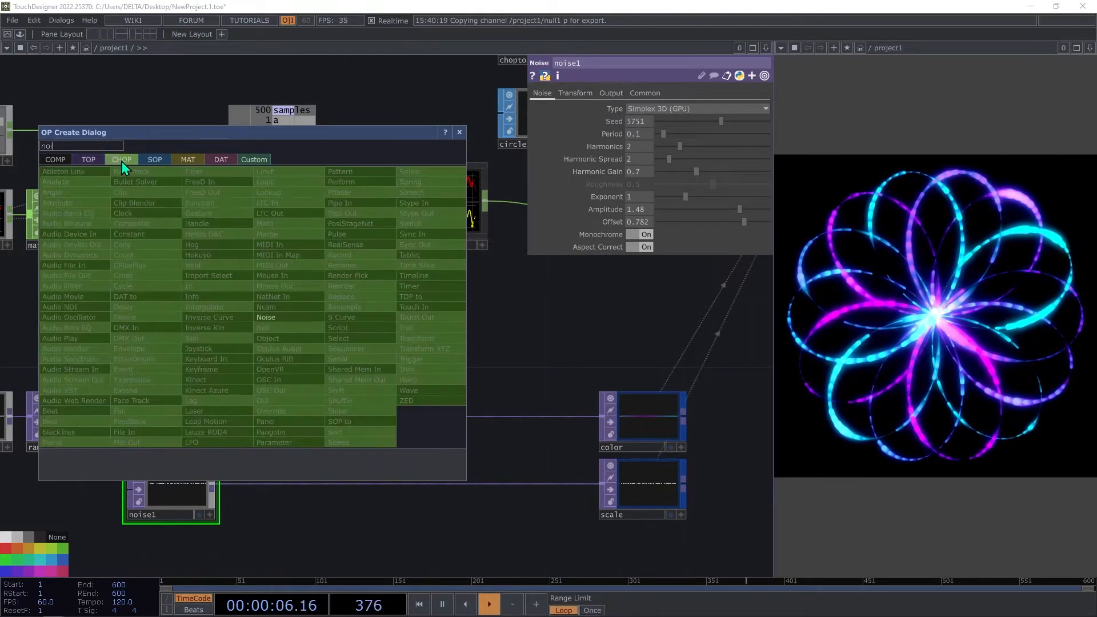
{"action": "key", "text": "Escape"}
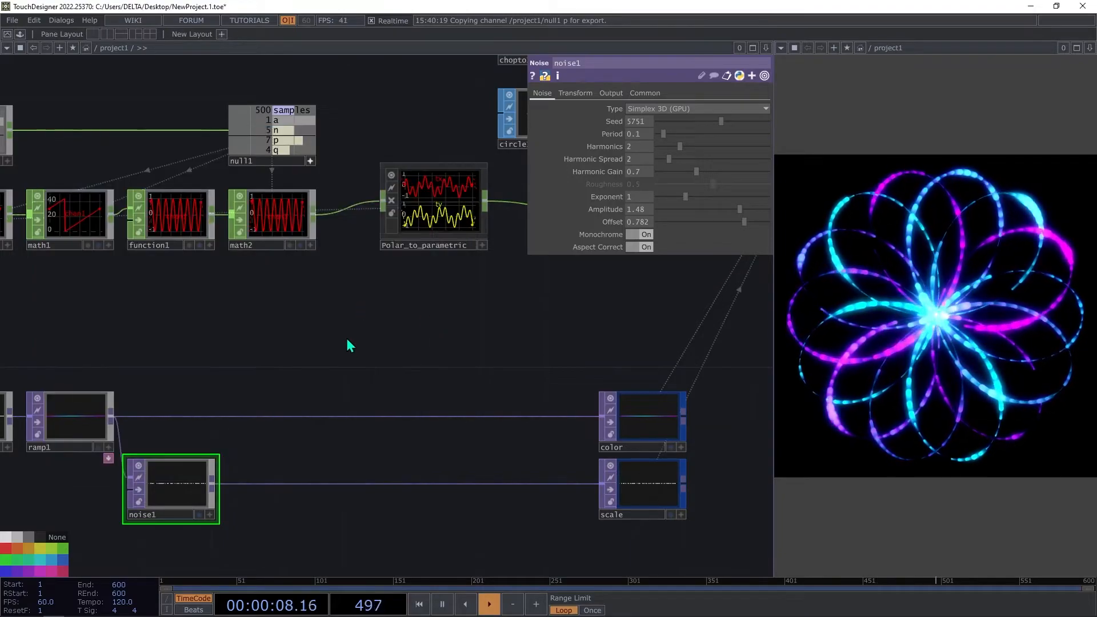
Add a Noise CHOP in the empty space below function1 and math2.
{"action": "left_click_drag", "start_coordinate": [250, 361], "coordinate": [350, 346]}
{"action": "key", "text": "Tab"}
{"action": "type", "text": "n"}
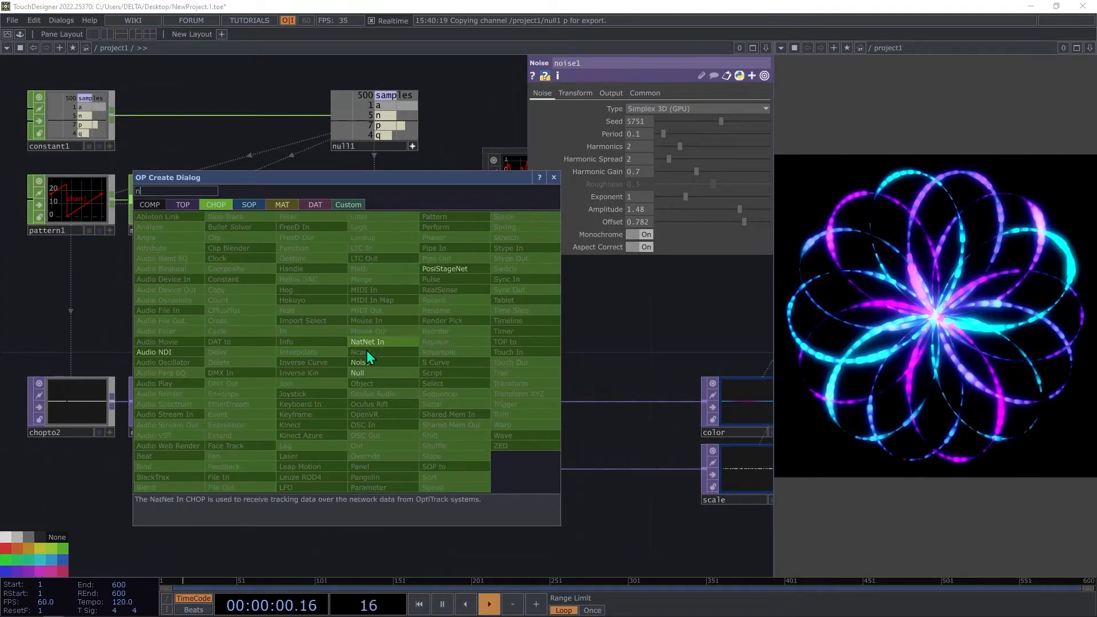
{"action": "left_click", "coordinate": [368, 365]}
{"action": "left_click", "coordinate": [345, 355]}
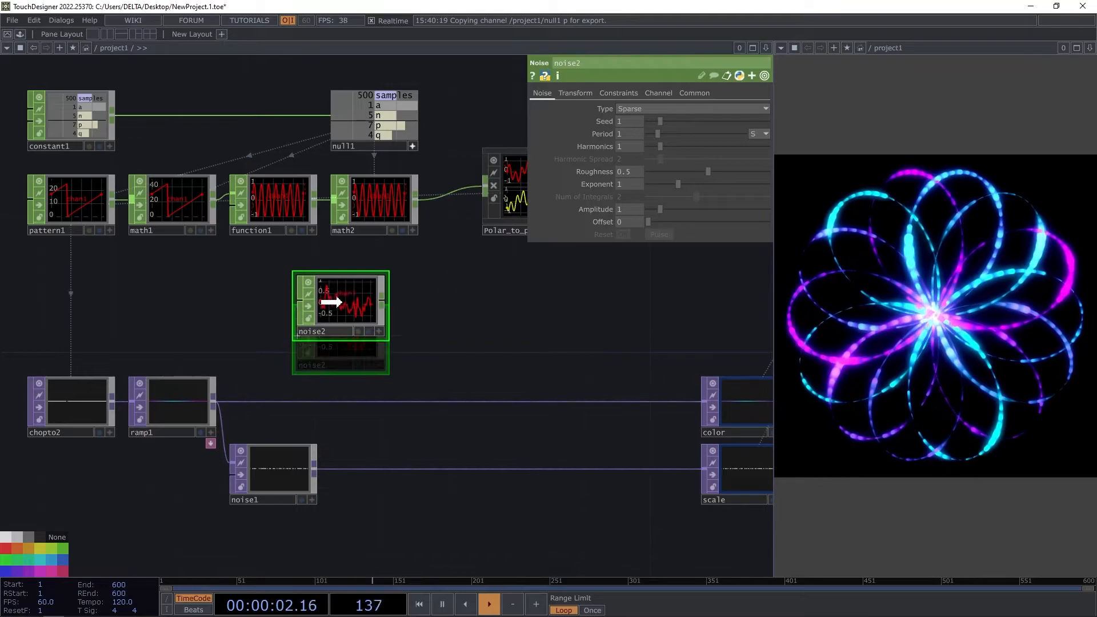
Name noise2's channels tx ty and set its End, in samples, to op('pattern1').numSamples-1.
{"action": "left_click", "coordinate": [658, 93]}
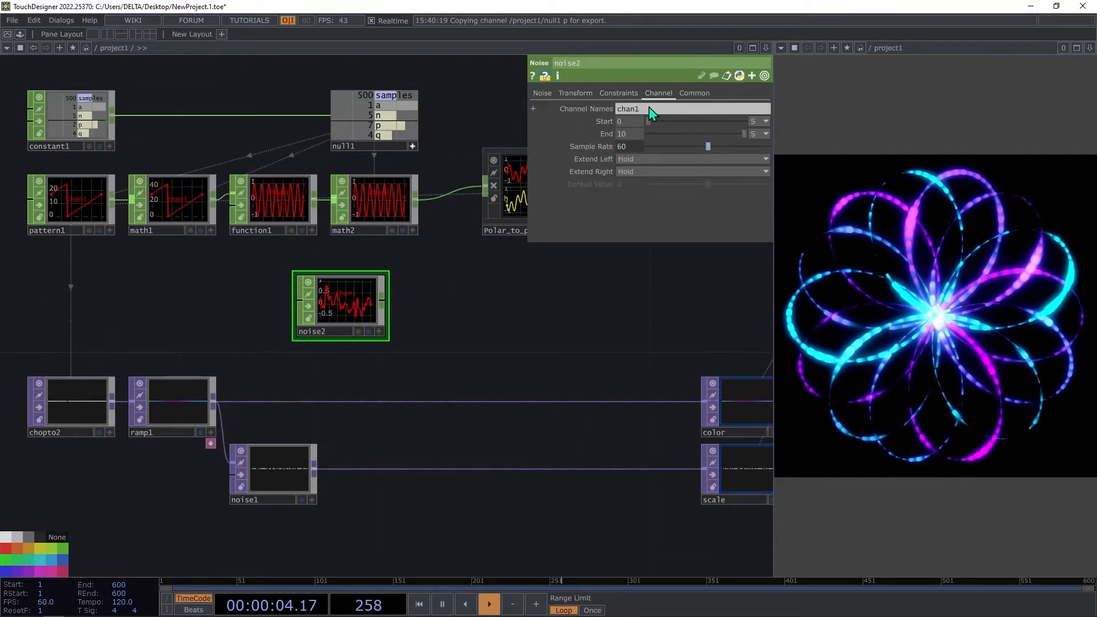
{"action": "type", "text": "tx ty"}
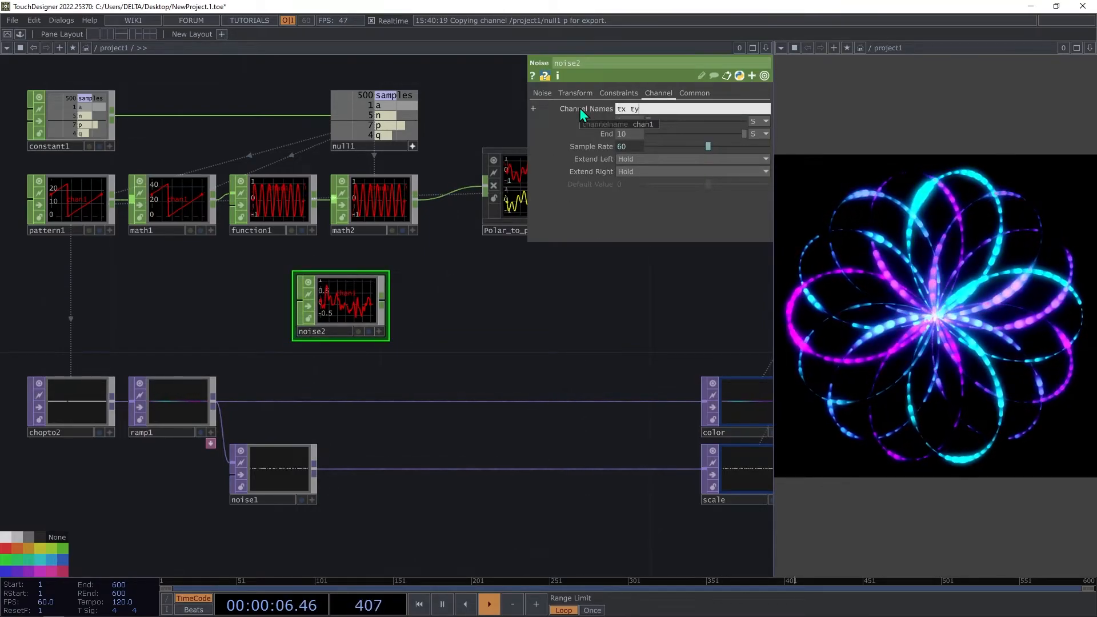
{"action": "left_click", "coordinate": [758, 135]}
{"action": "left_click", "coordinate": [757, 146]}
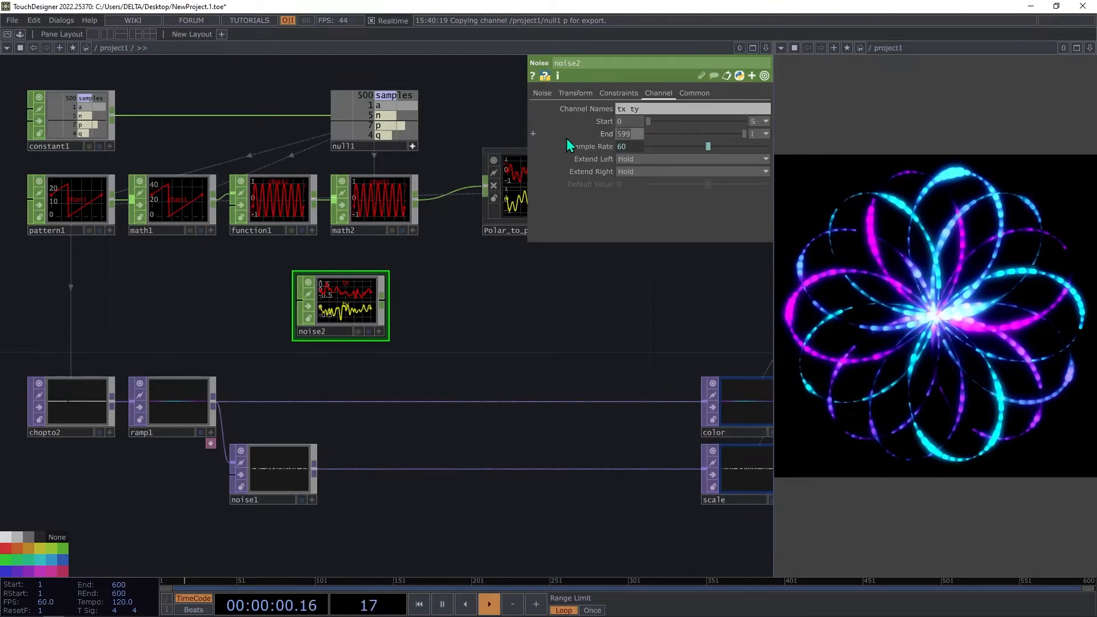
{"action": "type", "text": "op('pattern1"}
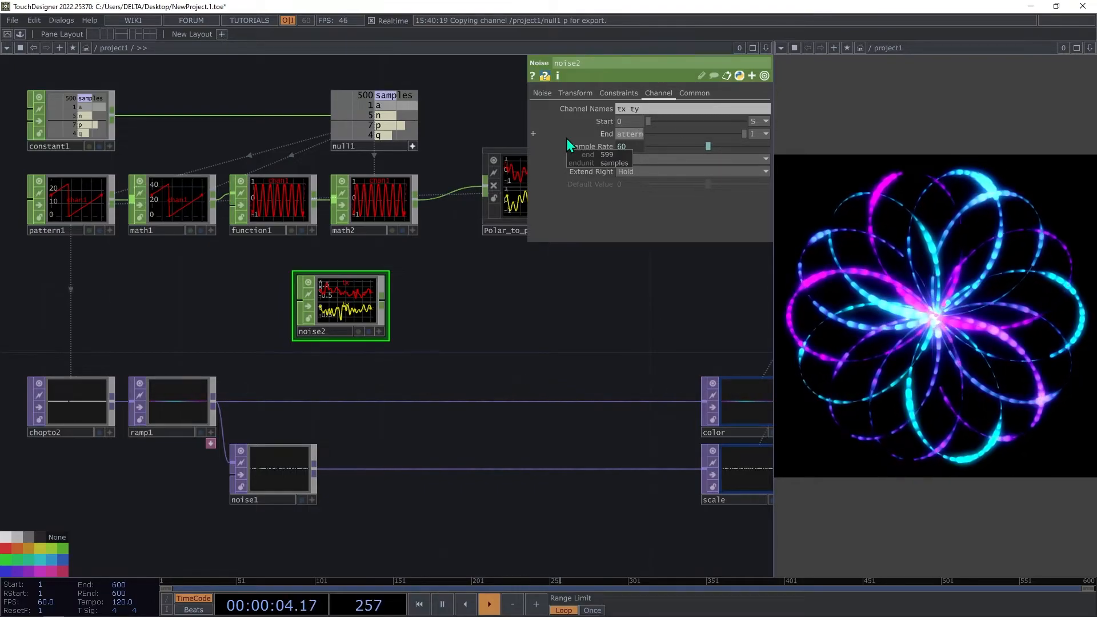
{"action": "type", "text": "')"}
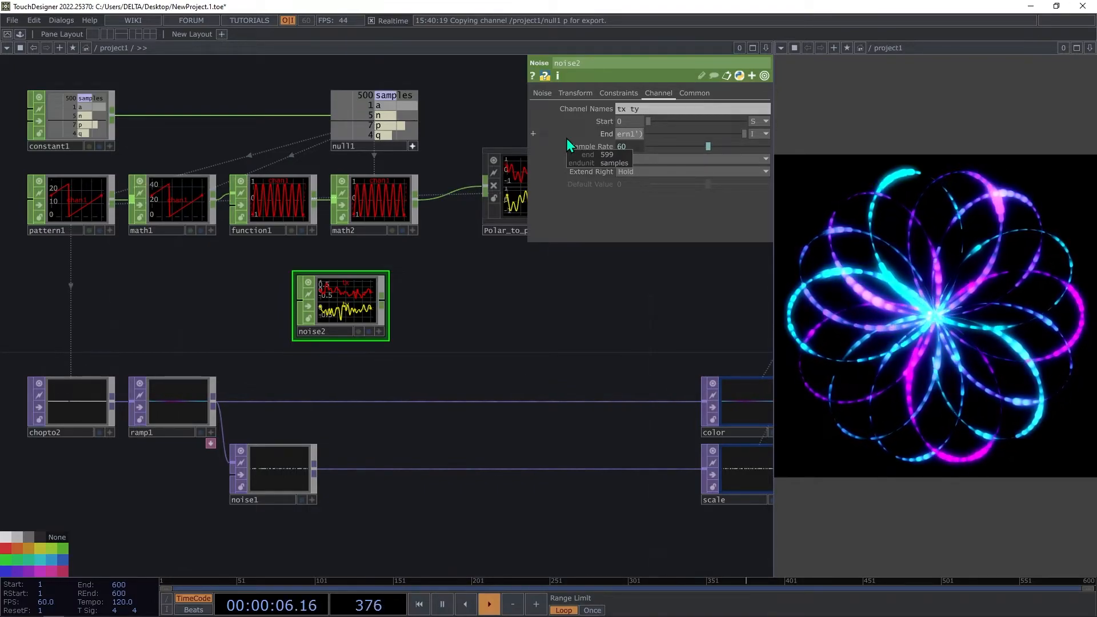
{"action": "type", "text": ".numSamples"}
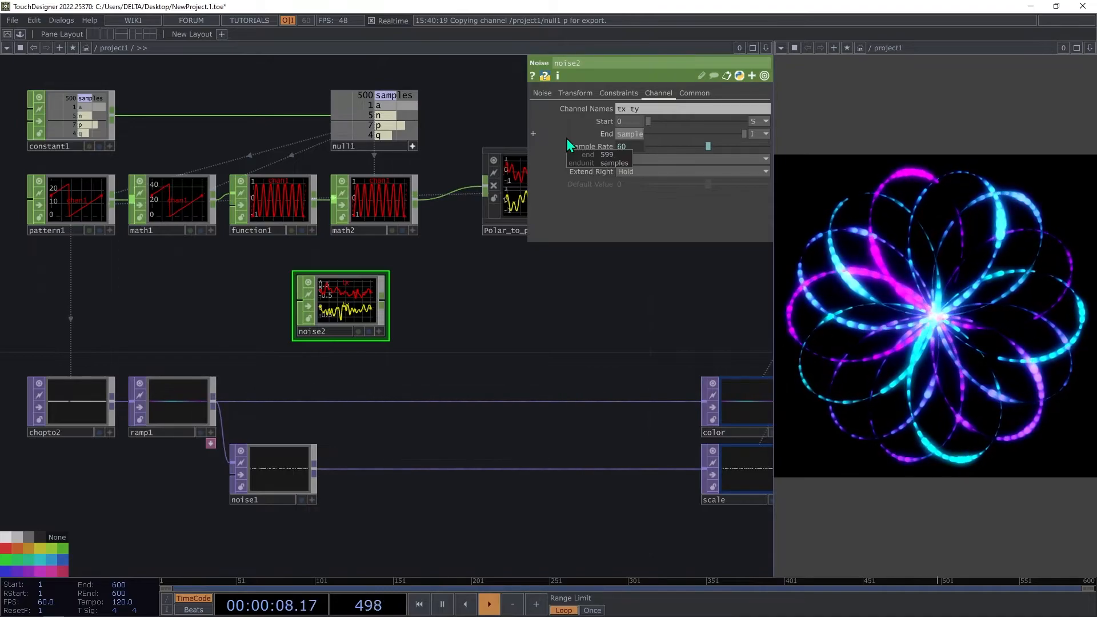
{"action": "type", "text": "-1"}
{"action": "key", "text": "Return"}
Place noise2 below Polar_to_parametric, insert a Math CHOP between Polar_to_parametric and pos, and connect noise2 as its second input.
{"action": "left_click_drag", "start_coordinate": [442, 307], "coordinate": [325, 364]}
{"action": "left_click_drag", "start_coordinate": [240, 342], "coordinate": [441, 315]}
{"action": "left_click_drag", "start_coordinate": [443, 230], "coordinate": [397, 238]}
{"action": "left_click_drag", "start_coordinate": [548, 339], "coordinate": [353, 345]}
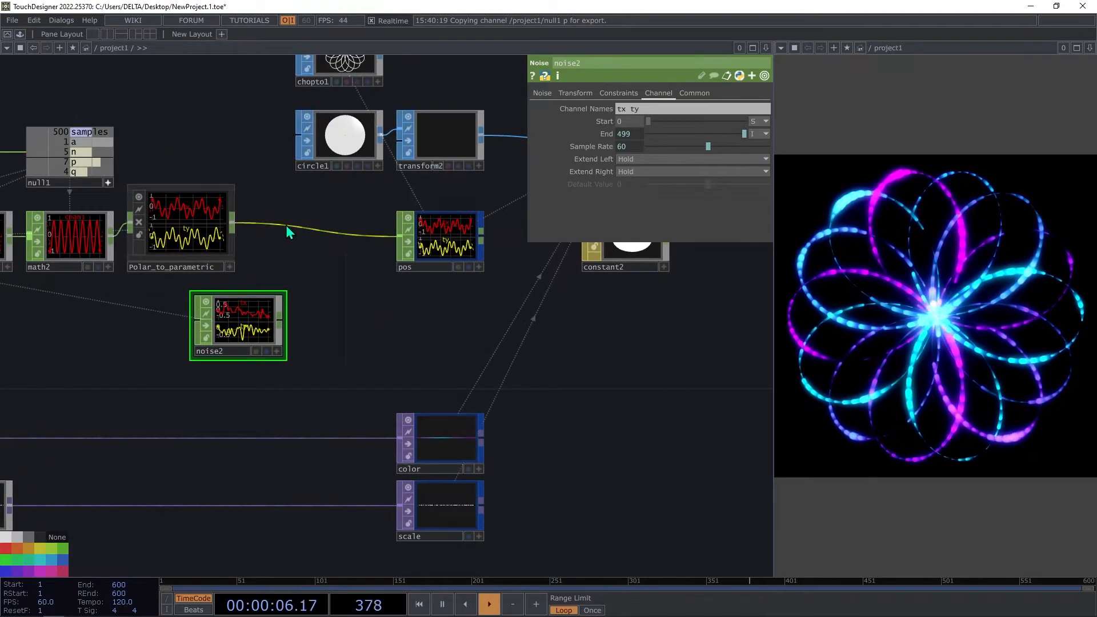
{"action": "right_click", "coordinate": [287, 224]}
{"action": "left_click", "coordinate": [316, 213]}
{"action": "type", "text": "m"}
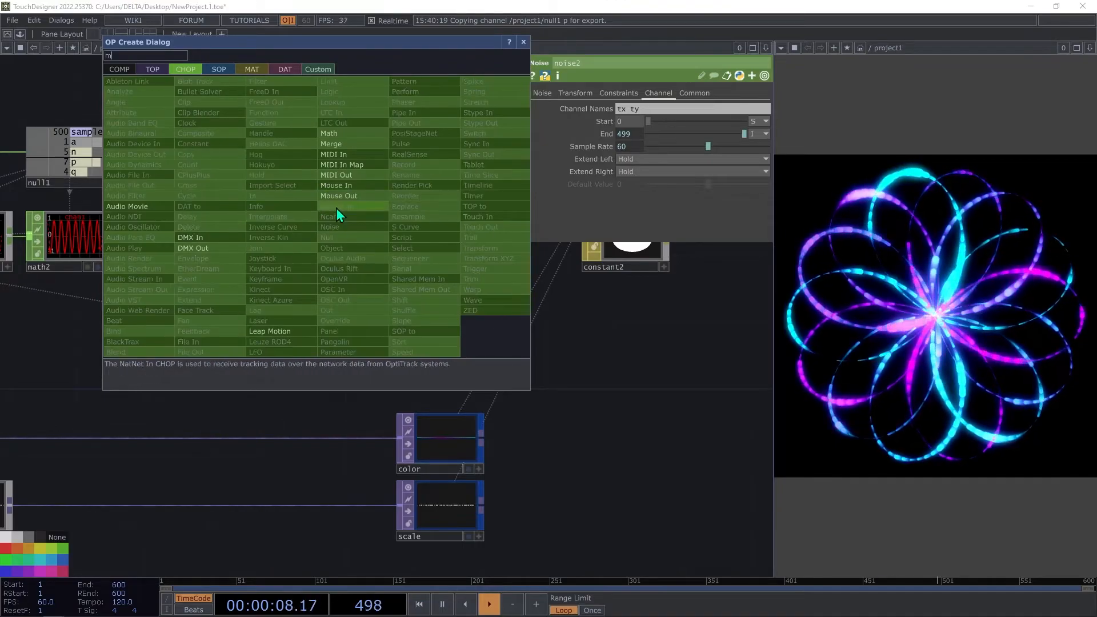
{"action": "left_click", "coordinate": [337, 136]}
{"action": "left_click", "coordinate": [317, 254]}
{"action": "left_click_drag", "start_coordinate": [267, 313], "coordinate": [280, 254]}
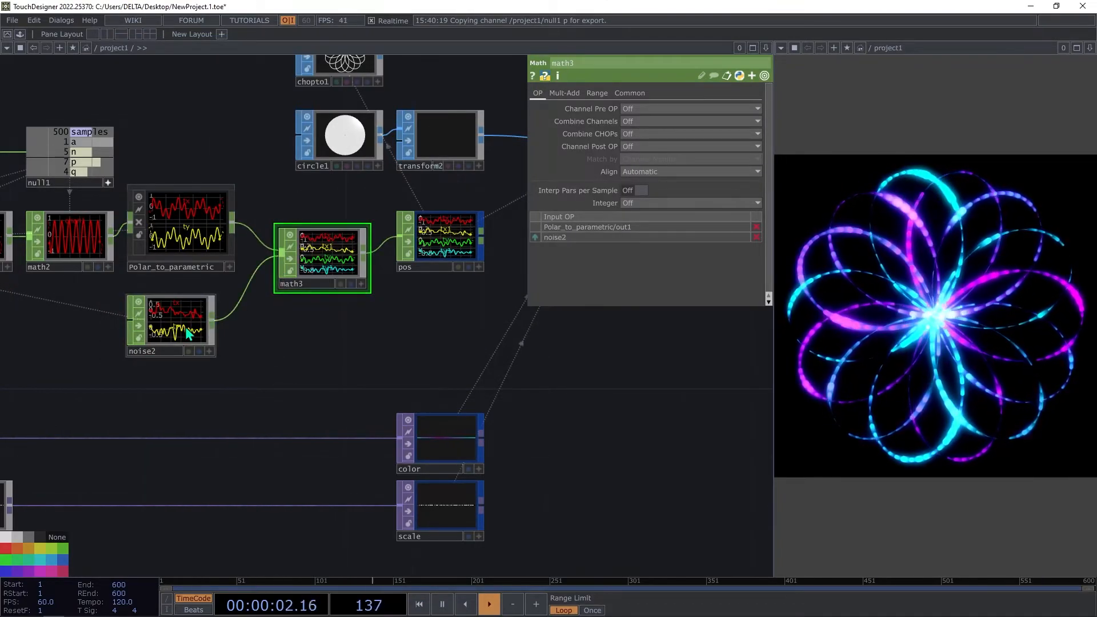
{"action": "left_click_drag", "start_coordinate": [171, 324], "coordinate": [188, 324]}
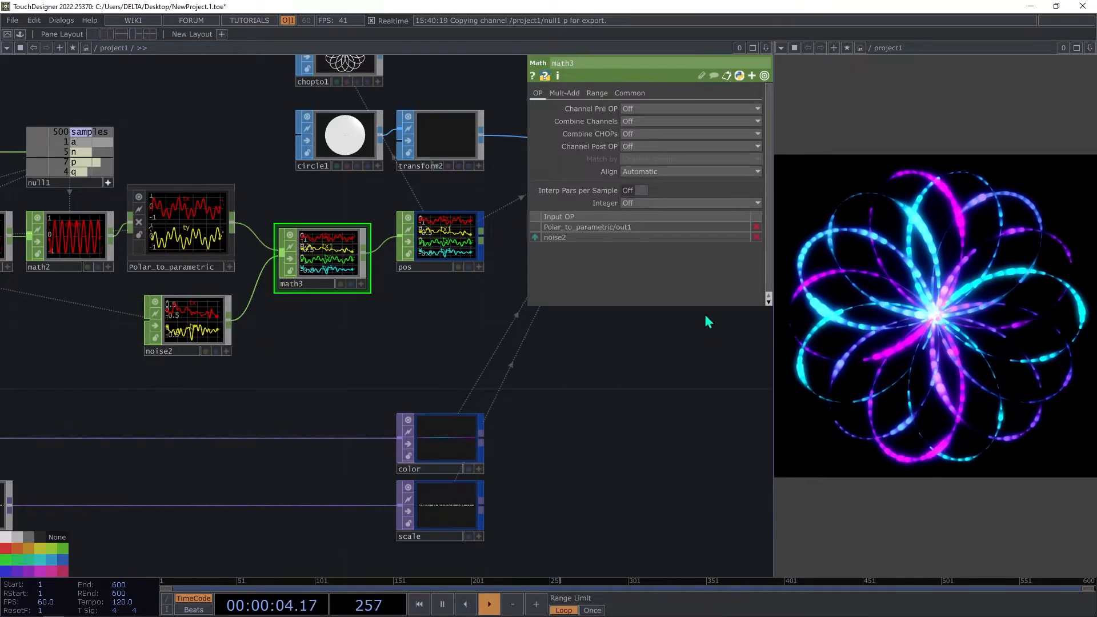
Set math3's Combine CHOPs to Add and line the node up with Polar_to_parametric and pos.
{"action": "left_click", "coordinate": [630, 138]}
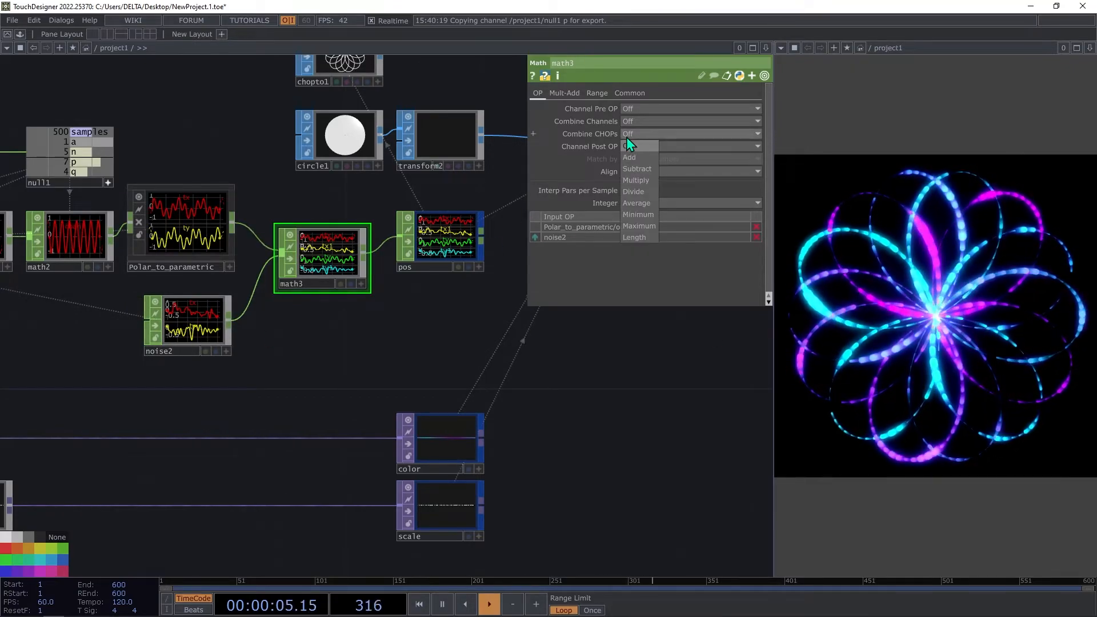
{"action": "left_click", "coordinate": [639, 168]}
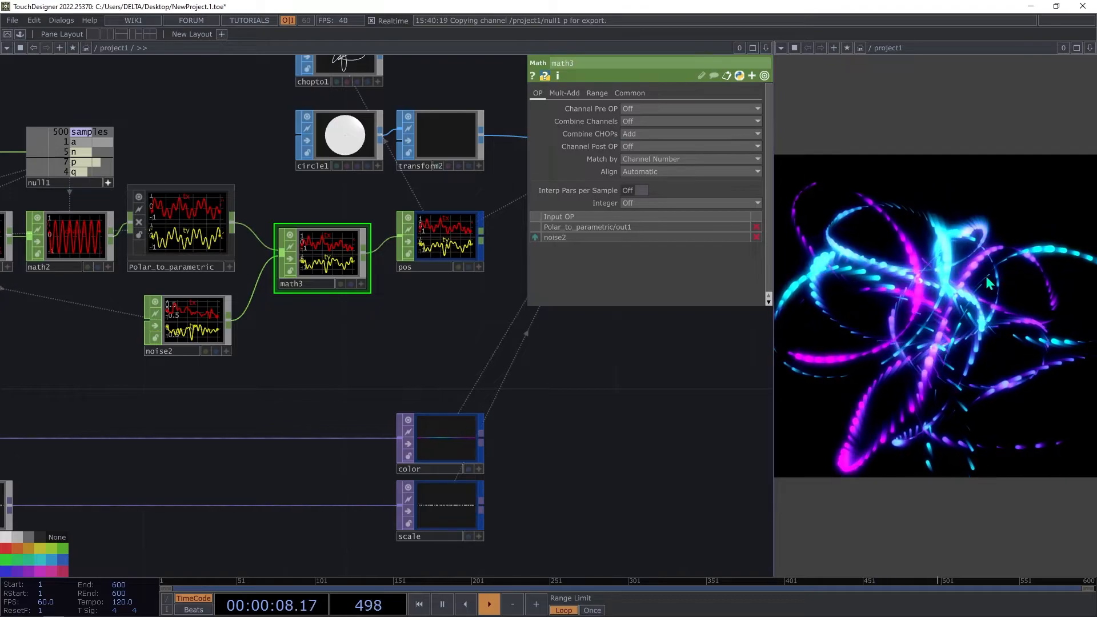
{"action": "left_click_drag", "start_coordinate": [395, 350], "coordinate": [421, 344]}
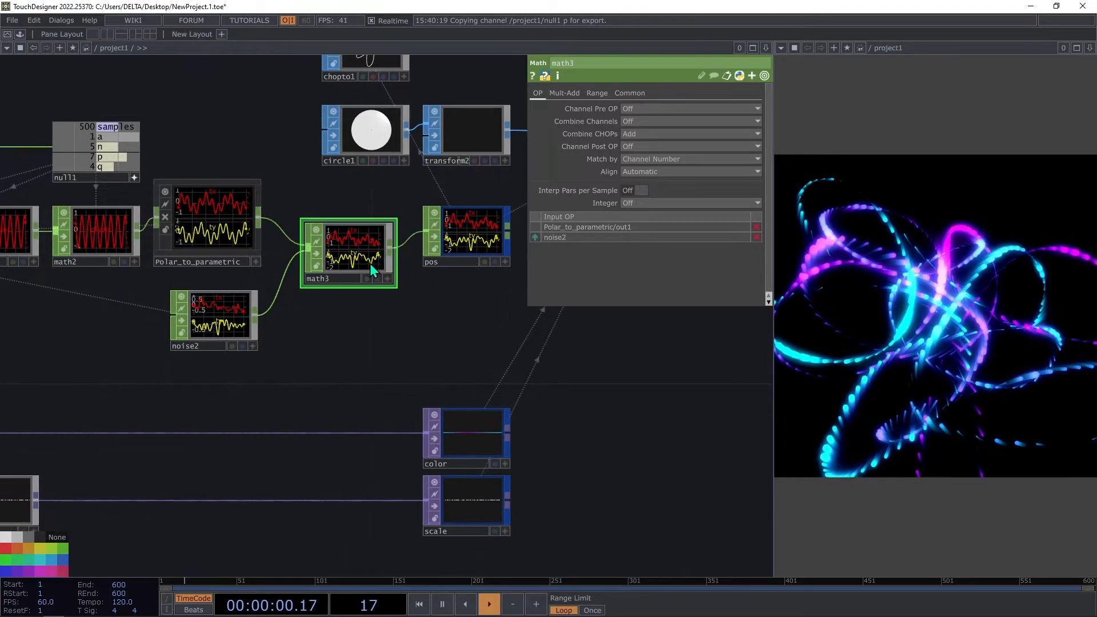
{"action": "left_click_drag", "start_coordinate": [369, 263], "coordinate": [376, 251]}
{"action": "left_click_drag", "start_coordinate": [379, 306], "coordinate": [476, 316]}
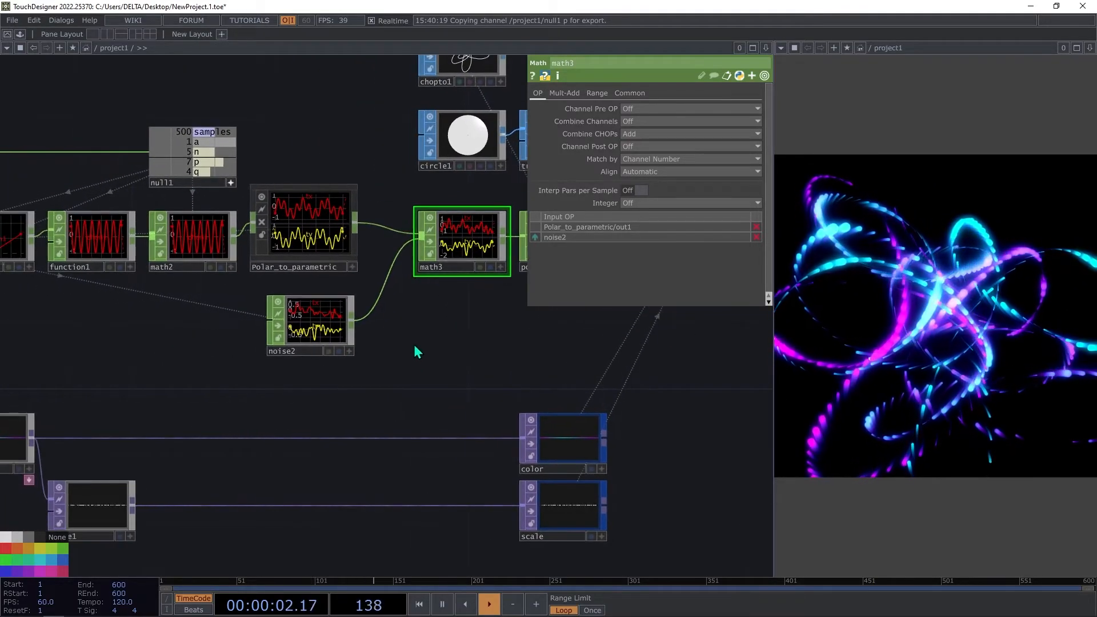
On noise2, set Amplitude to about 0.14, Period to about 0.06 and Harmonics to 2.
{"action": "left_click", "coordinate": [559, 93]}
{"action": "left_click", "coordinate": [342, 302]}
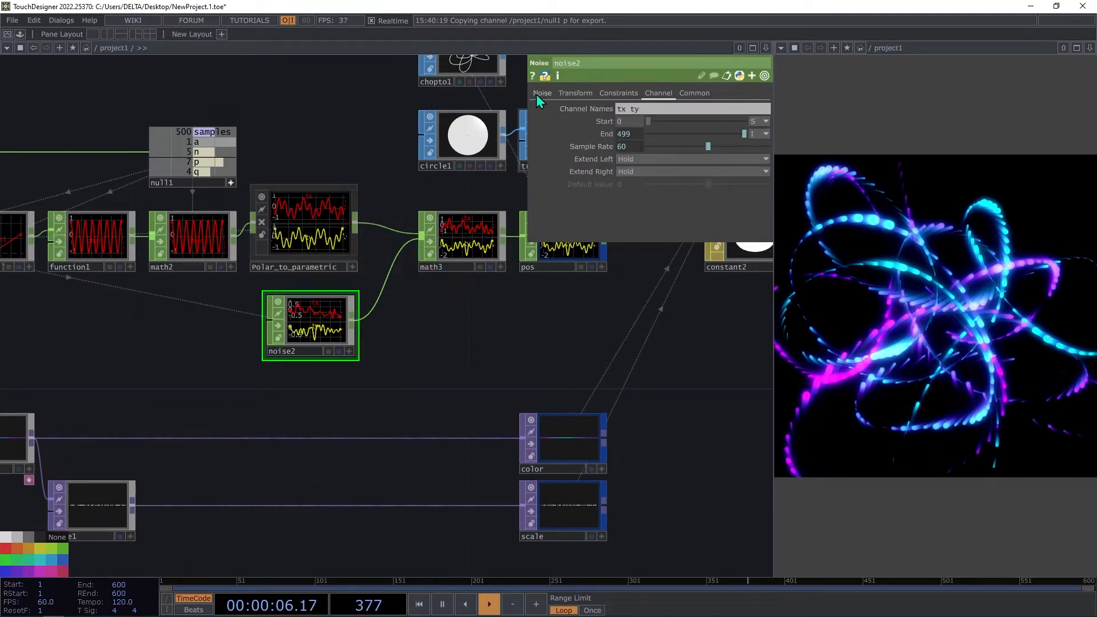
{"action": "left_click_drag", "start_coordinate": [659, 208], "coordinate": [650, 210]}
{"action": "scroll", "coordinate": [427, 133], "scroll_direction": "up", "scroll_amount": 10}
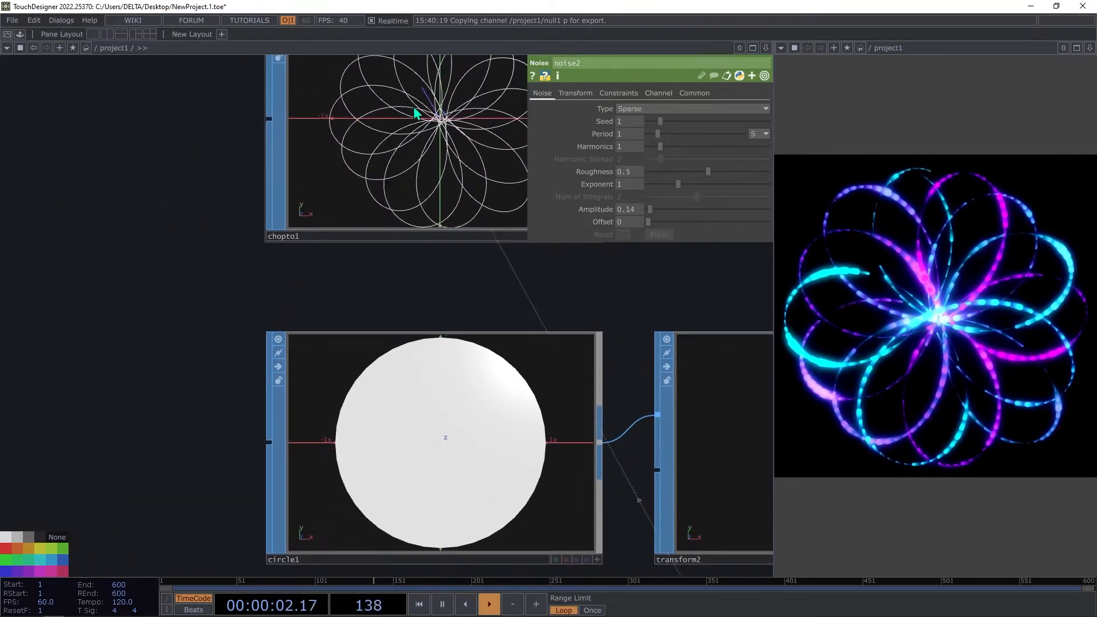
{"action": "mouse_move", "coordinate": [659, 134]}
{"action": "left_mouse_down"}
{"action": "mouse_move", "coordinate": [728, 134]}
{"action": "mouse_move", "coordinate": [649, 141]}
{"action": "left_mouse_up"}
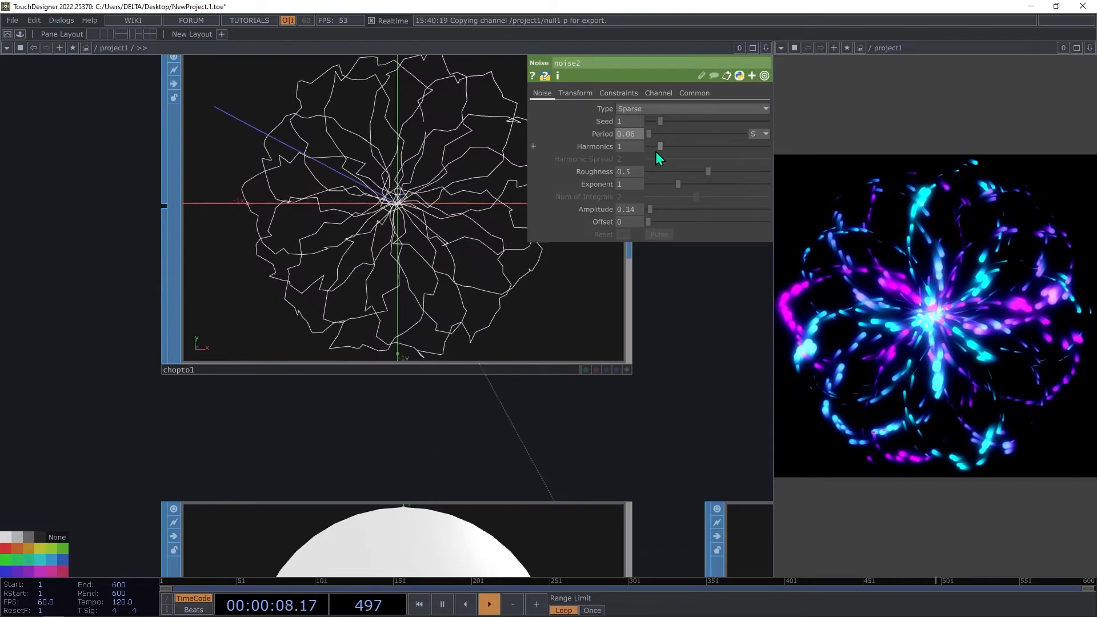
{"action": "mouse_move", "coordinate": [651, 150]}
{"action": "left_mouse_down"}
{"action": "mouse_move", "coordinate": [712, 159]}
{"action": "mouse_move", "coordinate": [671, 158]}
{"action": "left_mouse_up"}
Open chopto1's viewer in a floating window and place it over the lower part of the render preview.
{"action": "scroll", "coordinate": [315, 226], "scroll_direction": "down", "scroll_amount": 5}
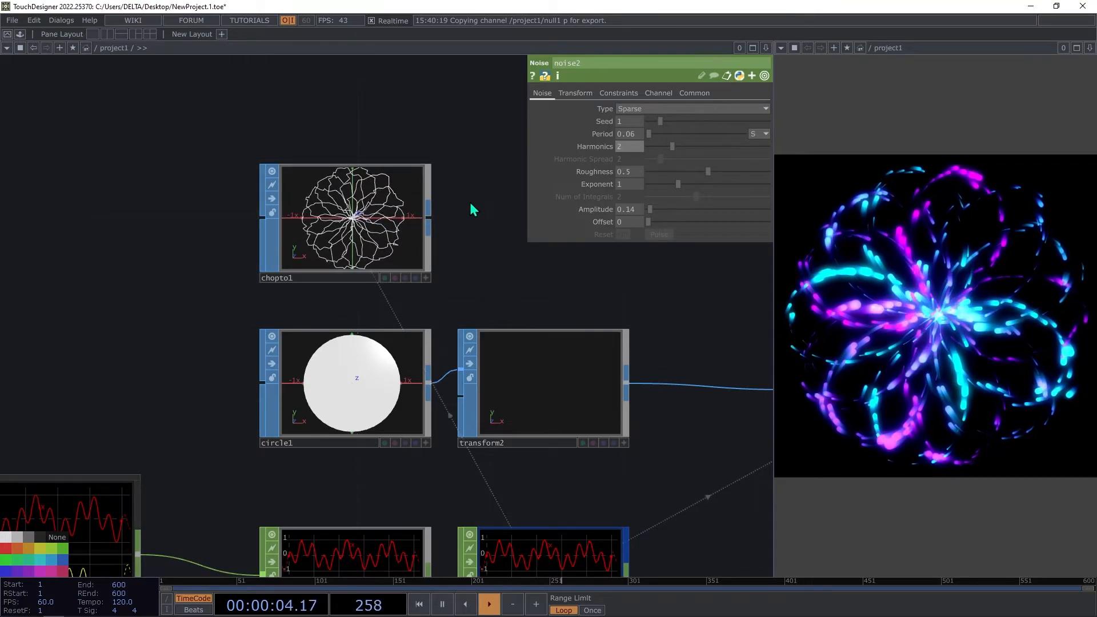
{"action": "right_click", "coordinate": [352, 167]}
{"action": "left_click", "coordinate": [382, 232]}
{"action": "left_click_drag", "start_coordinate": [394, 136], "coordinate": [943, 418]}
{"action": "left_click_drag", "start_coordinate": [651, 295], "coordinate": [583, 129]}
{"action": "scroll", "coordinate": [546, 220], "scroll_direction": "down", "scroll_amount": 3}
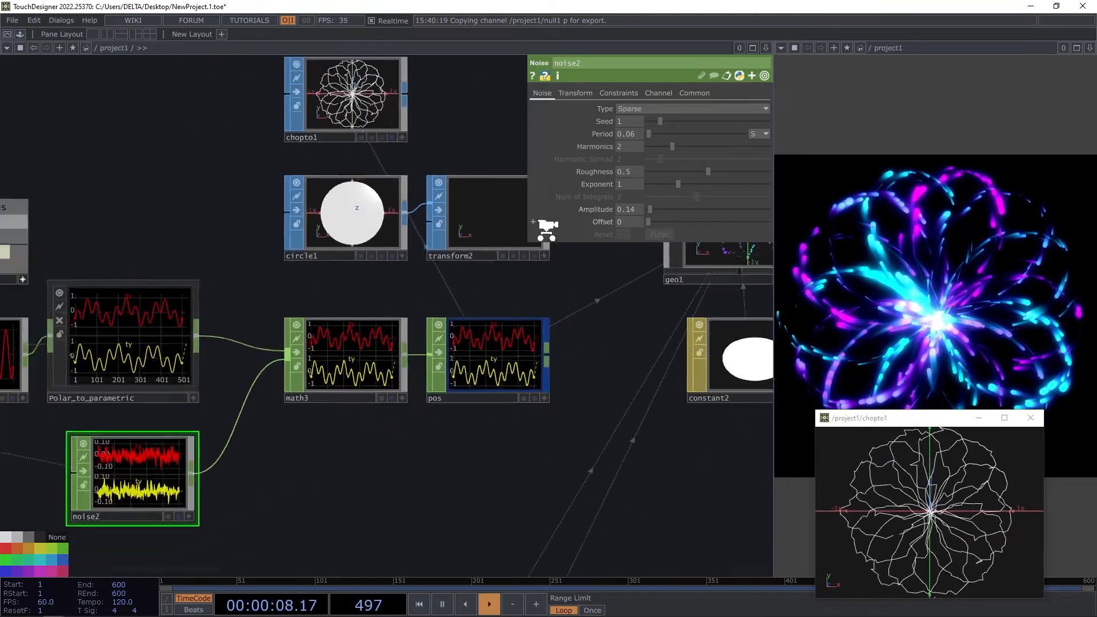
{"action": "left_click_drag", "start_coordinate": [572, 331], "coordinate": [506, 341]}
{"action": "scroll", "coordinate": [437, 252], "scroll_direction": "up", "scroll_amount": 3}
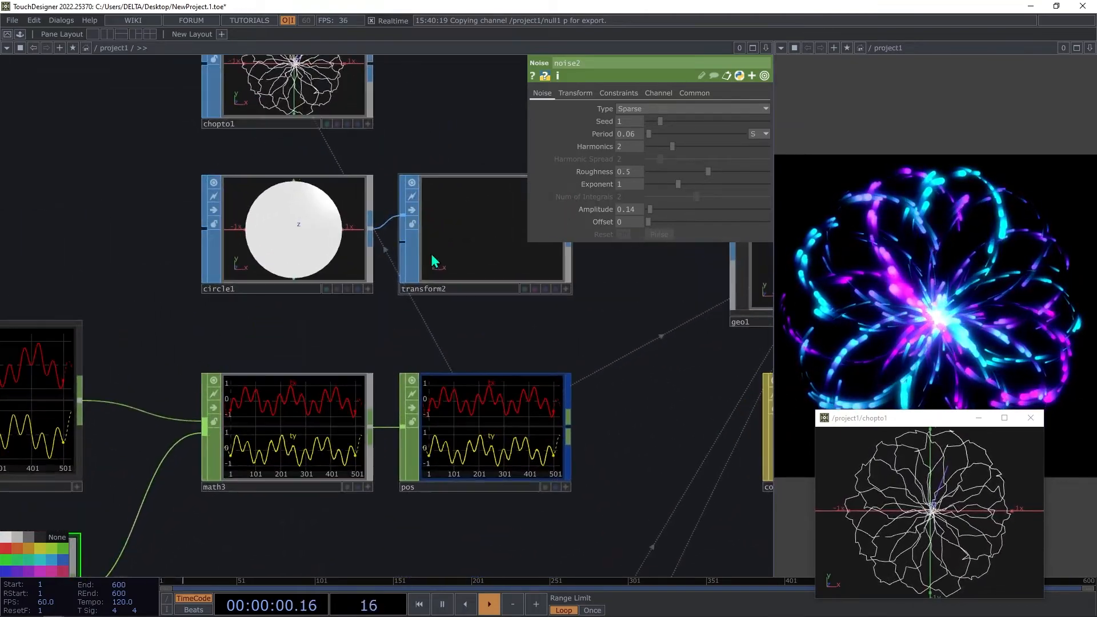
Animate noise2 by entering absTime.s as its Translate Z value.
{"action": "middle_click_drag", "start_coordinate": [648, 426], "coordinate": [500, 500]}
{"action": "left_click_drag", "start_coordinate": [501, 385], "coordinate": [572, 238]}
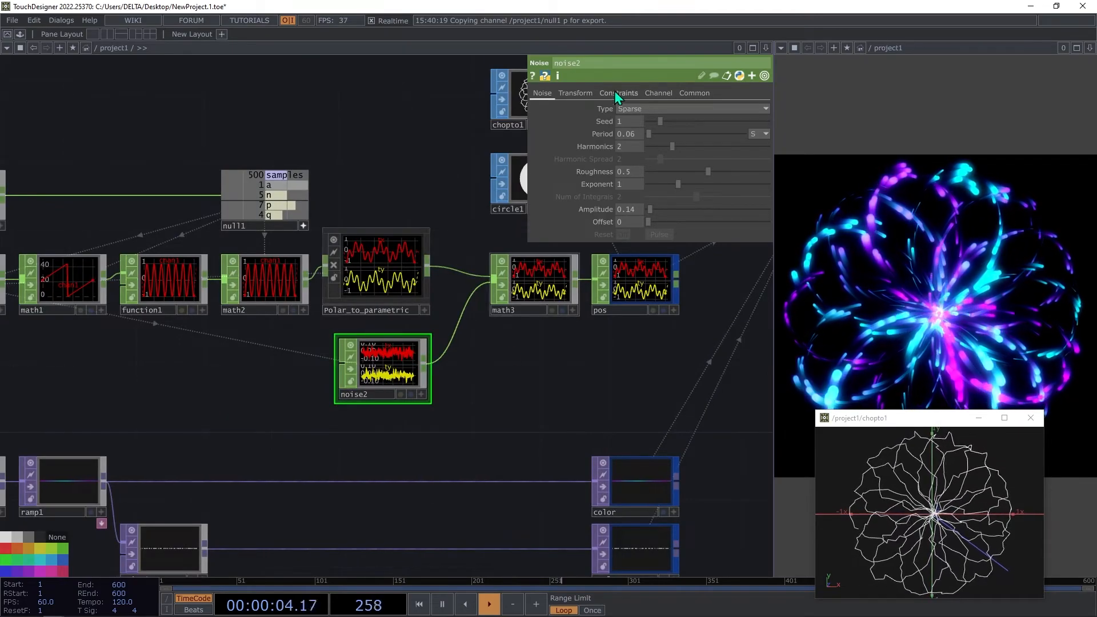
{"action": "left_click", "coordinate": [575, 92]}
{"action": "type", "text": "absTime.s"}
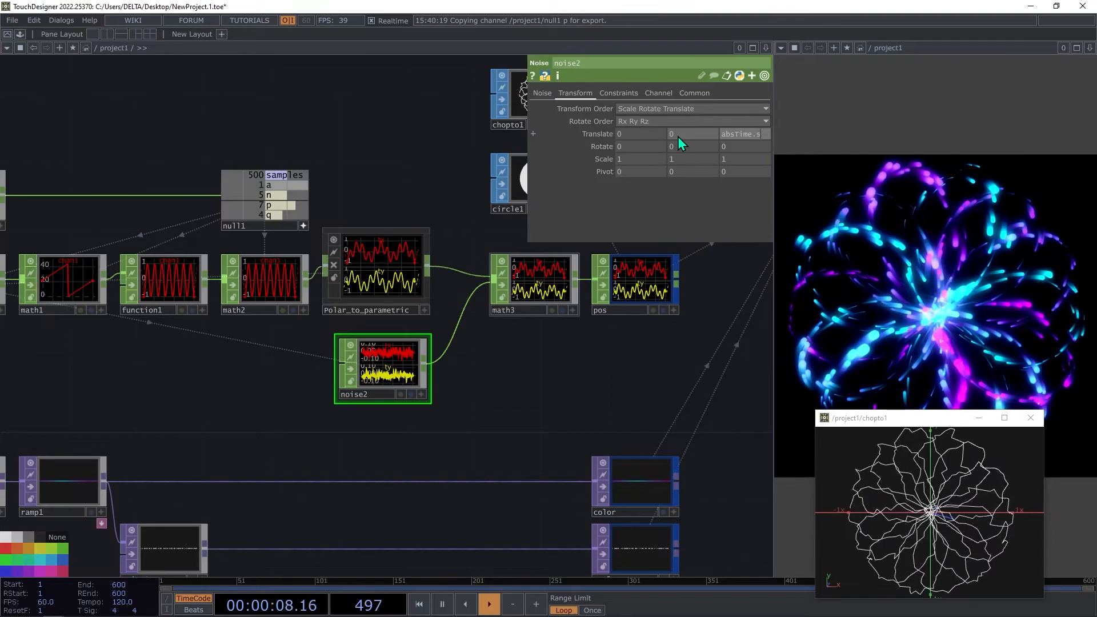
{"action": "key", "text": "Return"}
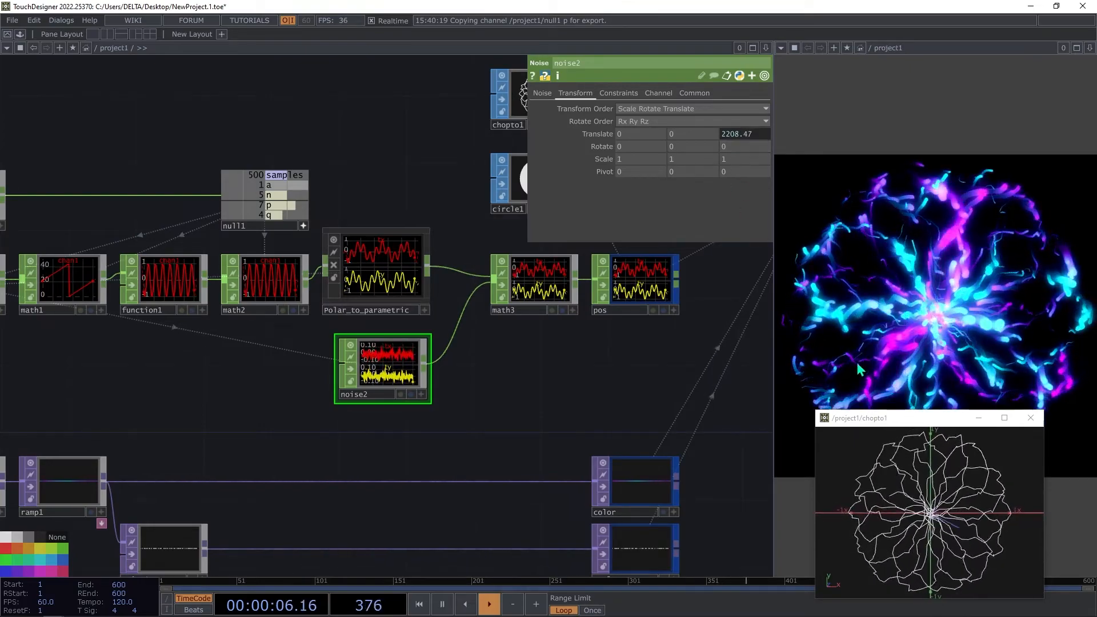
Smooth the distortion by setting noise2's Amplitude to 0.1 and its Period to 1/5.
{"action": "left_click", "coordinate": [543, 93]}
{"action": "left_click_drag", "start_coordinate": [635, 211], "coordinate": [630, 211]}
{"action": "key", "text": "BackSpace"}
{"action": "key", "text": "Return"}
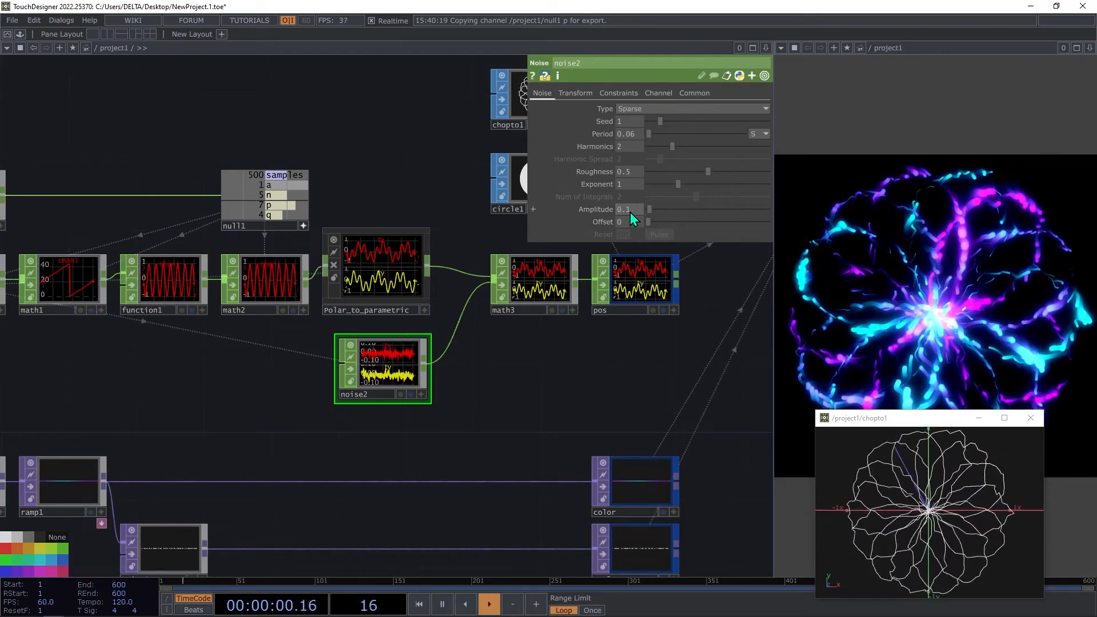
{"action": "left_click_drag", "start_coordinate": [649, 133], "coordinate": [656, 136]}
{"action": "left_click", "coordinate": [635, 135]}
{"action": "type", "text": "1/5"}
{"action": "key", "text": "Return"}
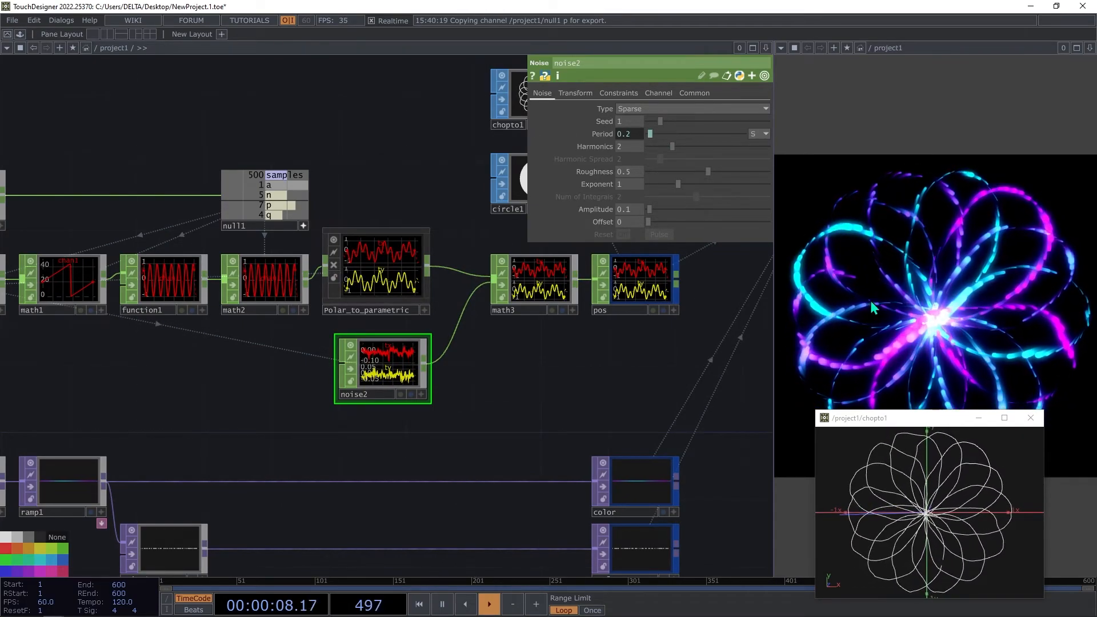
Switch to the browser and review the Wolfram MathWorld rose curve page and the rose curve parametric search tab.
{"action": "left_click_drag", "start_coordinate": [936, 422], "coordinate": [851, 324]}
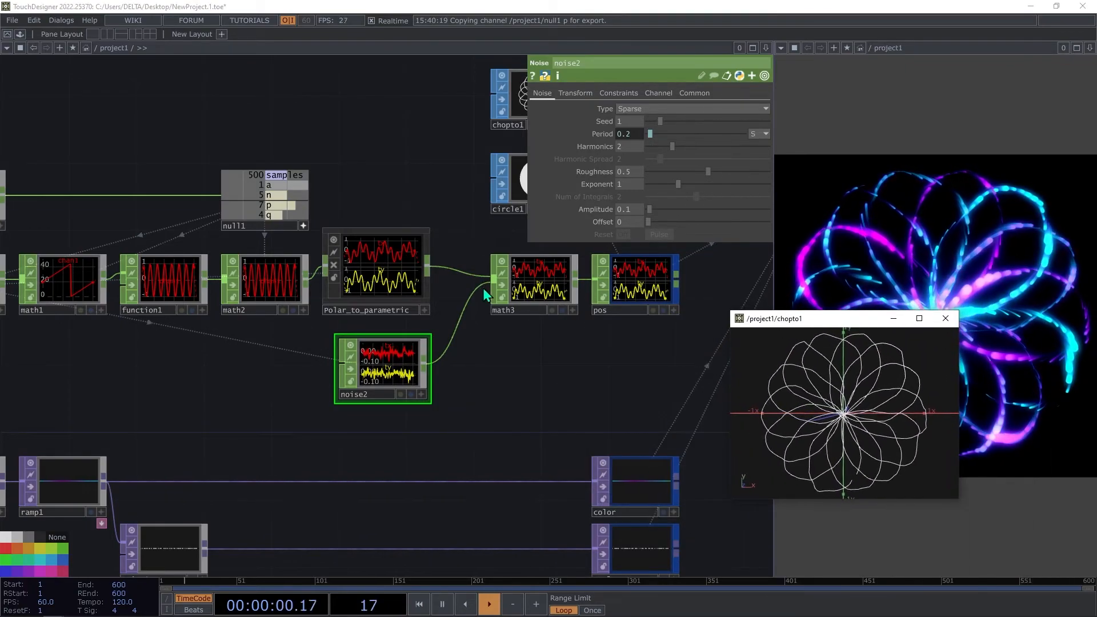
{"action": "scroll", "coordinate": [482, 285], "scroll_direction": "down", "scroll_amount": 3}
{"action": "key", "text": "alt+Tab"}
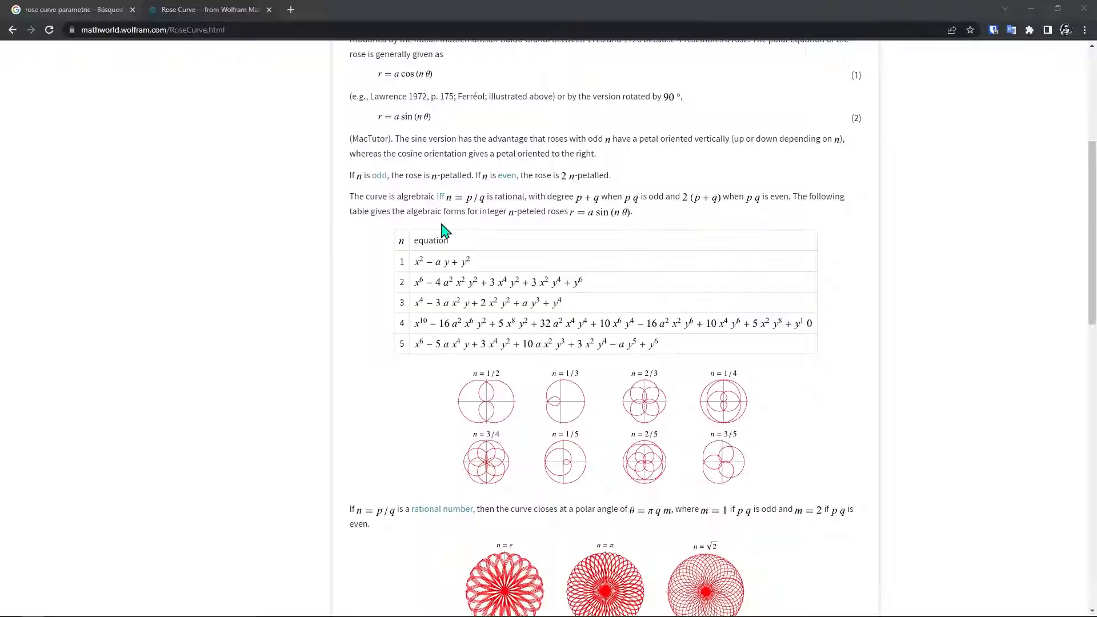
{"action": "left_click", "coordinate": [80, 10]}
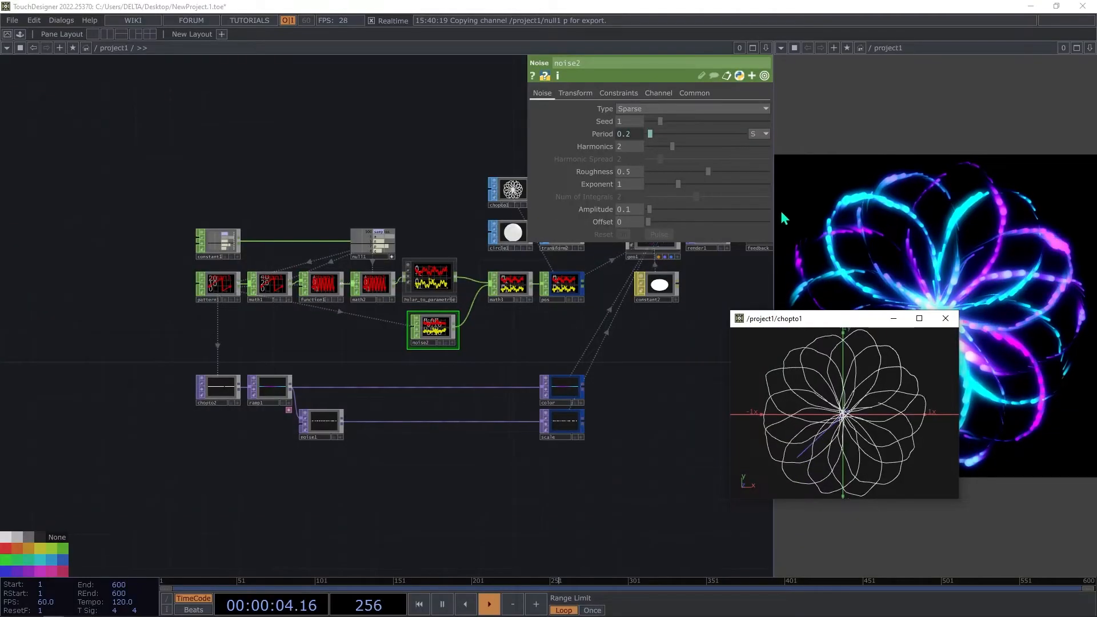
Back in TouchDesigner, set the q value in constant1 to 2.
{"action": "scroll", "coordinate": [286, 240], "scroll_direction": "up", "scroll_amount": 5}
{"action": "left_click", "coordinate": [136, 228]}
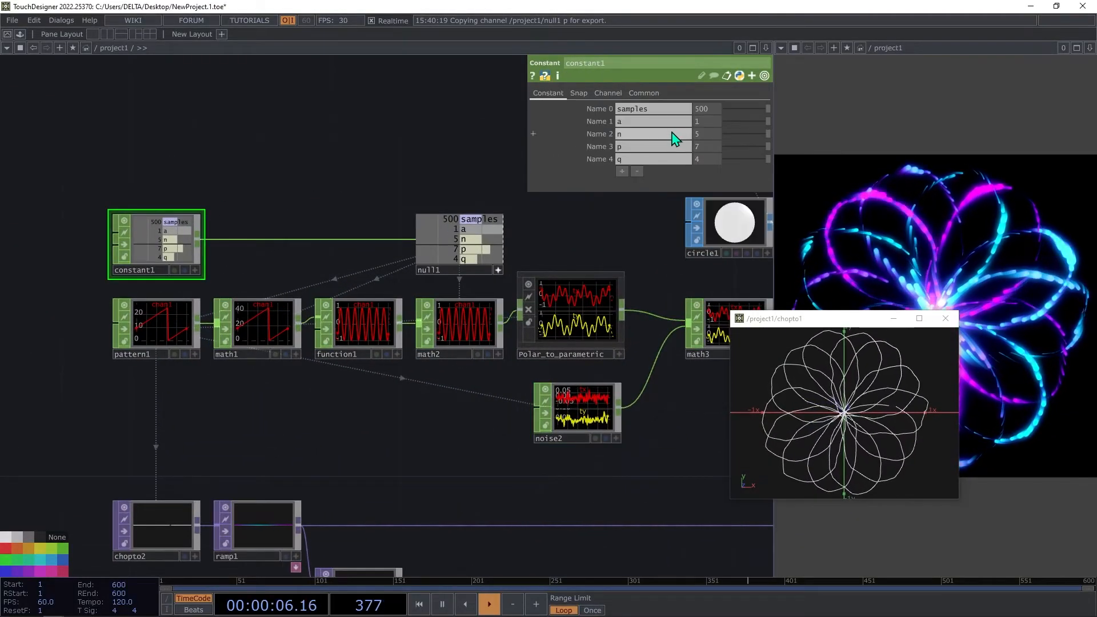
{"action": "left_click", "coordinate": [700, 158]}
{"action": "type", "text": "2"}
{"action": "key", "text": "Return"}
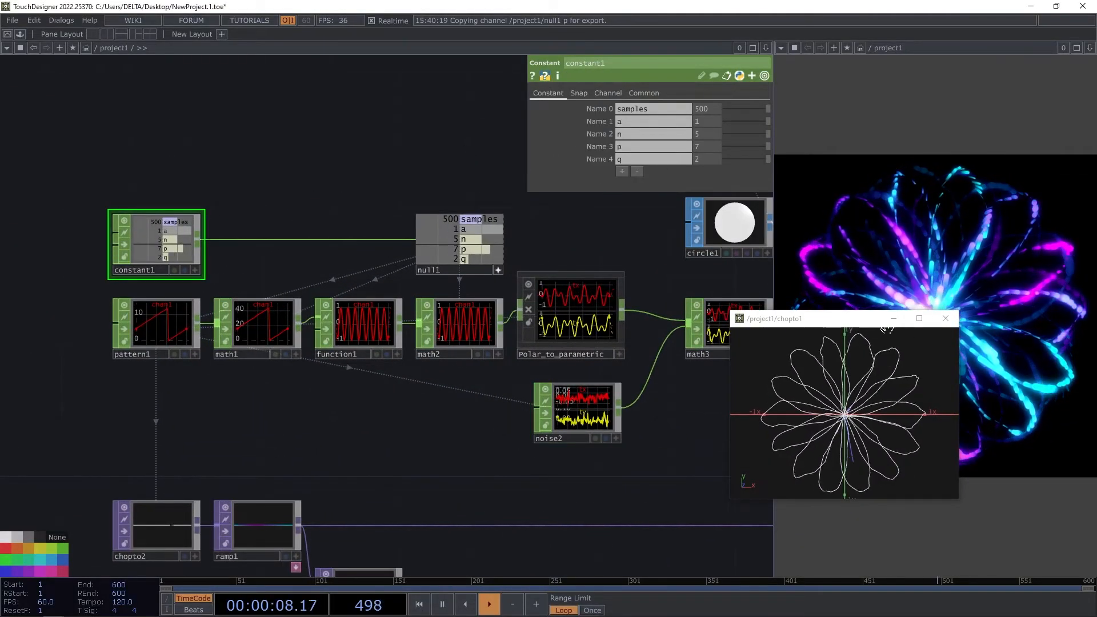
Move the floating chopto1 viewer off the render preview and orbit its view to see the curve edge-on.
{"action": "left_click_drag", "start_coordinate": [854, 329], "coordinate": [531, 254]}
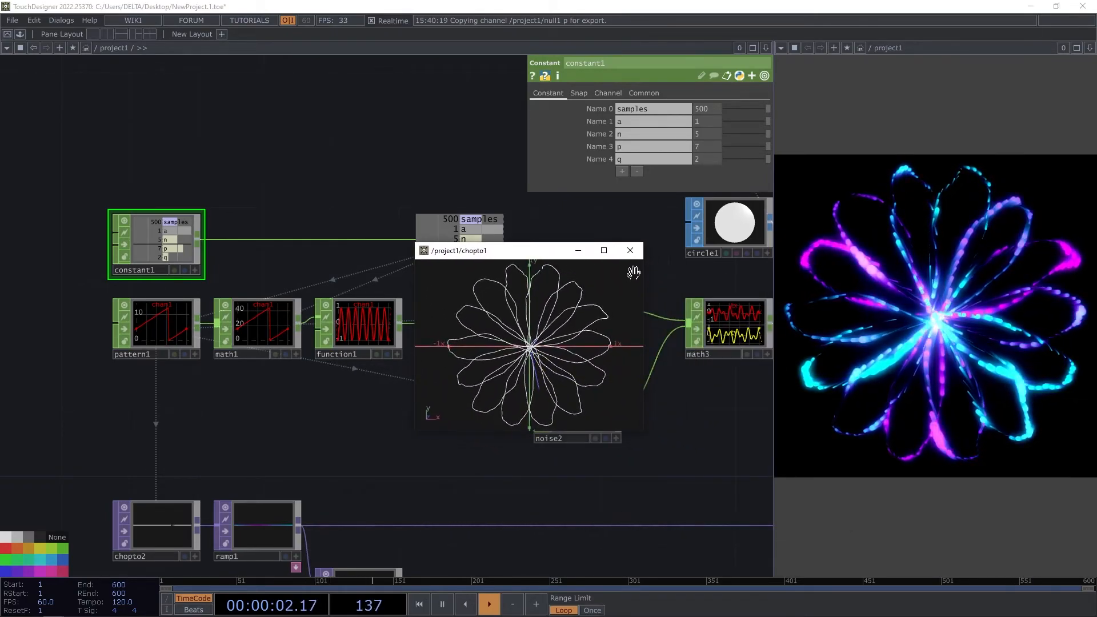
{"action": "left_click_drag", "start_coordinate": [730, 400], "coordinate": [751, 389]}
{"action": "left_click_drag", "start_coordinate": [573, 262], "coordinate": [290, 188]}
Set noise2's Amplitude to about 0.29 and bypass math3 to take the noise out of the curve.
{"action": "left_click", "coordinate": [632, 414]}
{"action": "left_click_drag", "start_coordinate": [667, 305], "coordinate": [584, 279]}
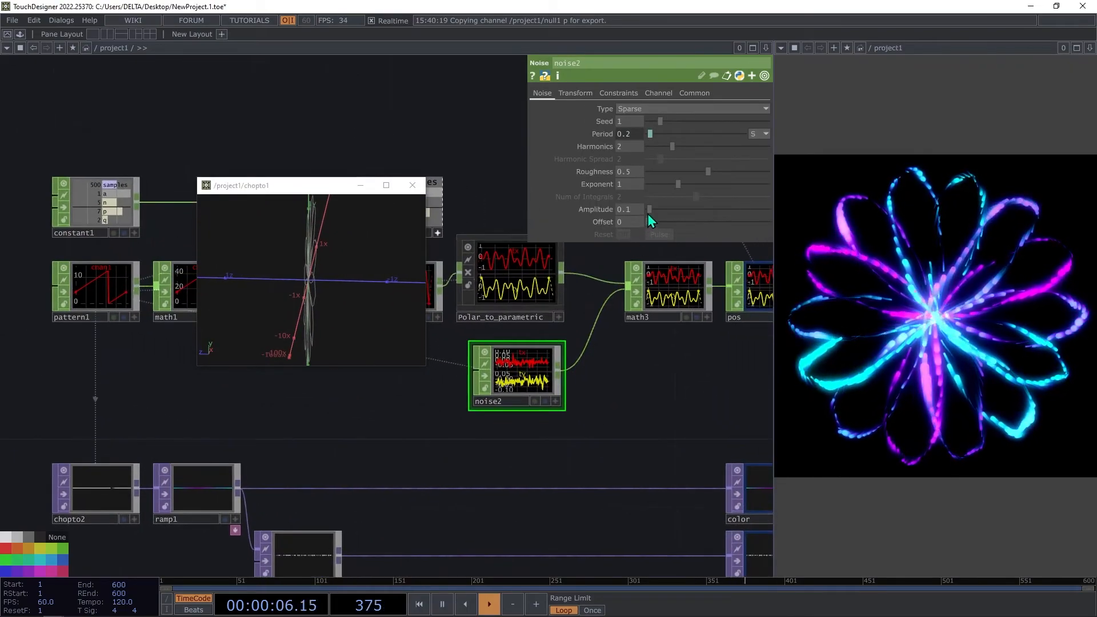
{"action": "mouse_move", "coordinate": [653, 212]}
{"action": "left_mouse_down"}
{"action": "mouse_move", "coordinate": [665, 213]}
{"action": "mouse_move", "coordinate": [653, 214]}
{"action": "left_mouse_up"}
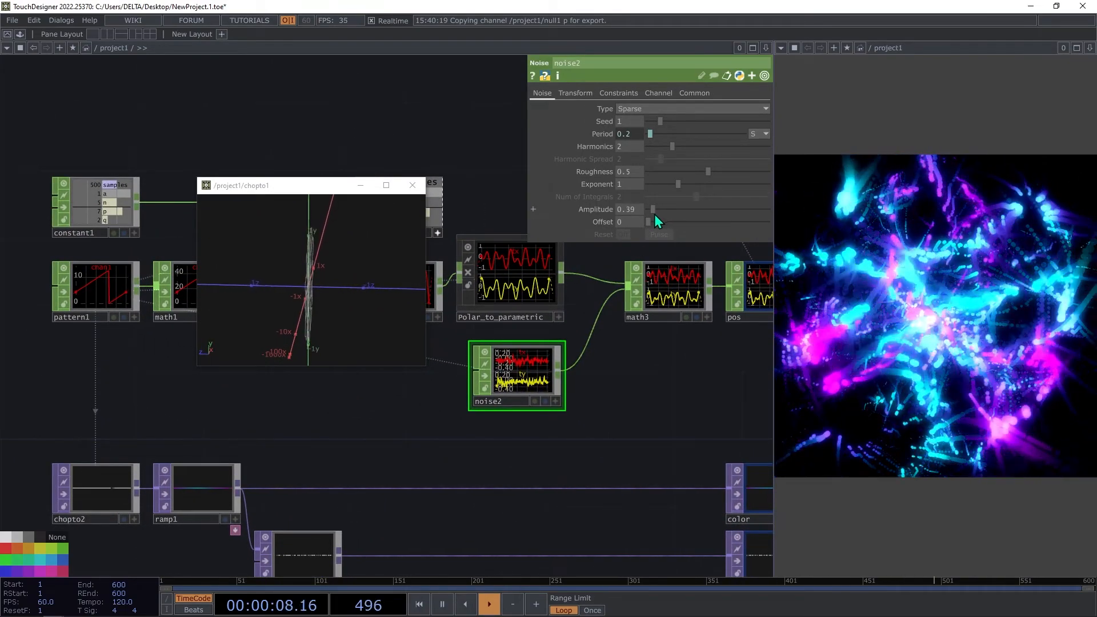
{"action": "left_click", "coordinate": [636, 298]}
{"action": "scroll", "coordinate": [665, 348], "scroll_direction": "down", "scroll_amount": 4}
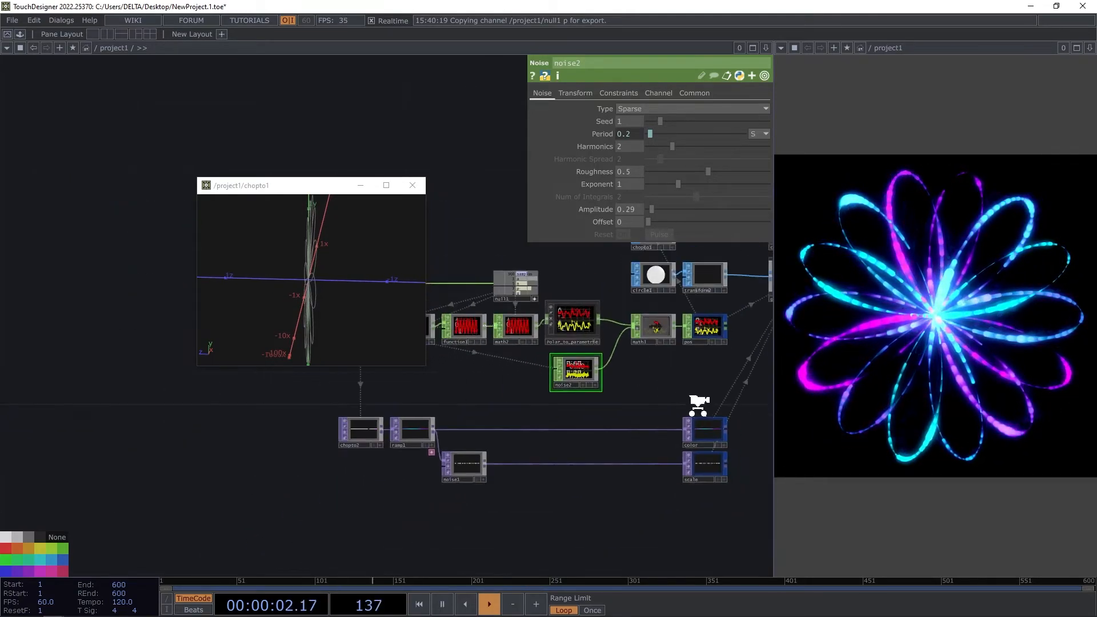
{"action": "scroll", "coordinate": [694, 300], "scroll_direction": "up", "scroll_amount": 3}
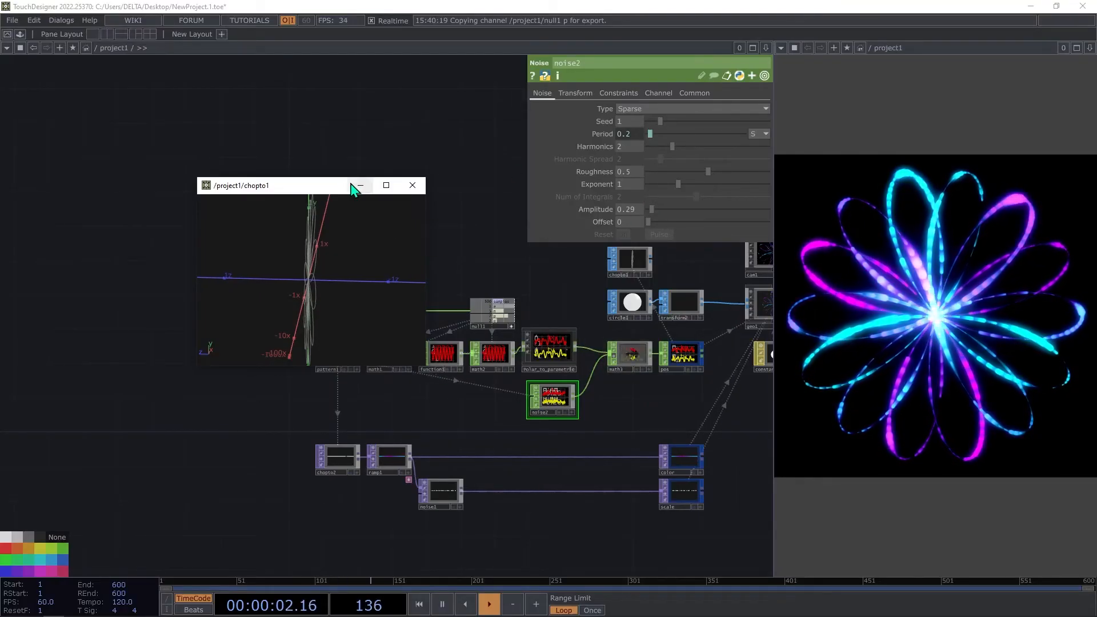
Move the floating chopto1 viewer clear of constant1, then set constant1's p value to 8 and its q value to 3.
{"action": "left_click_drag", "start_coordinate": [359, 188], "coordinate": [211, 210]}
{"action": "left_click", "coordinate": [330, 315]}
{"action": "left_click_drag", "start_coordinate": [703, 147], "coordinate": [642, 147]}
{"action": "type", "text": "8"}
{"action": "left_click_drag", "start_coordinate": [711, 159], "coordinate": [653, 152]}
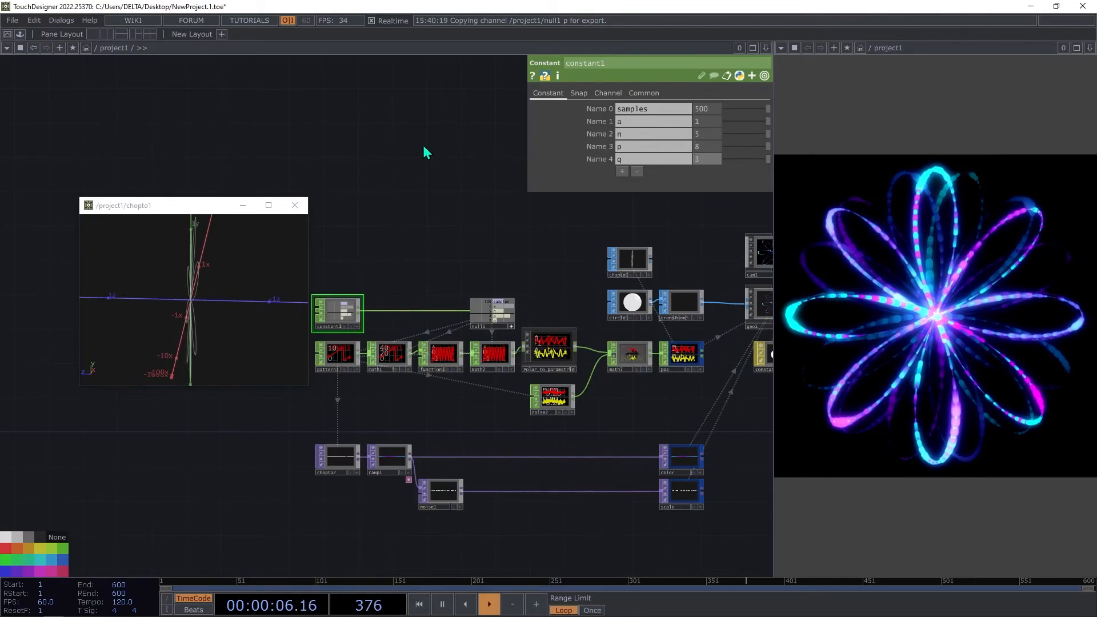
{"action": "type", "text": "3"}
{"action": "key", "text": "Return"}
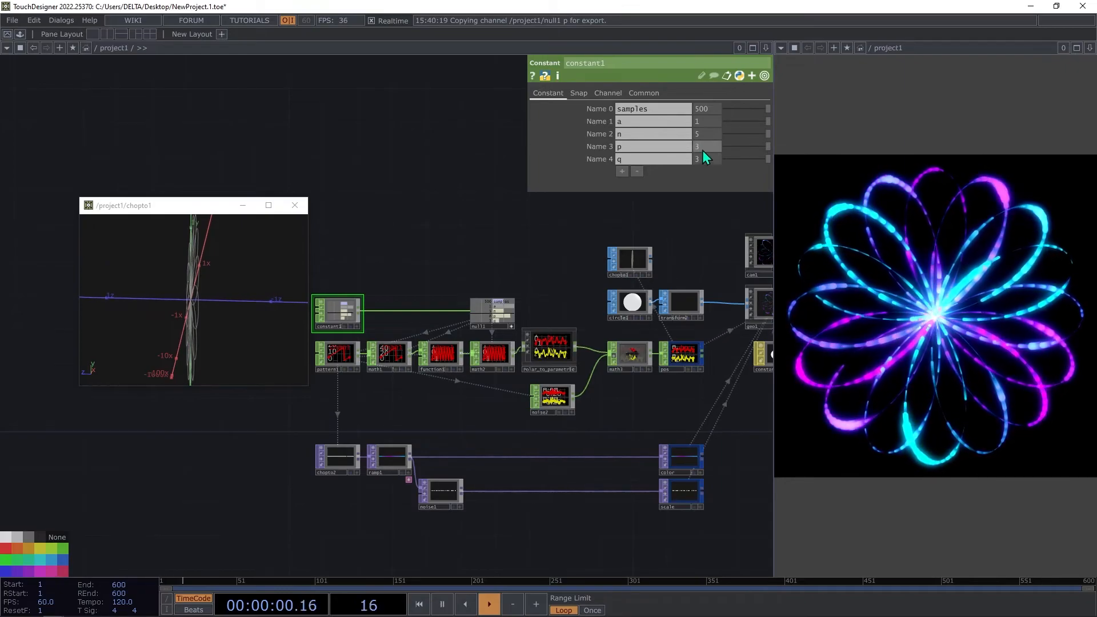
Set the q value in constant1 to 8.
{"action": "left_click_drag", "start_coordinate": [704, 160], "coordinate": [692, 167]}
{"action": "type", "text": "8"}
{"action": "key", "text": "Return"}
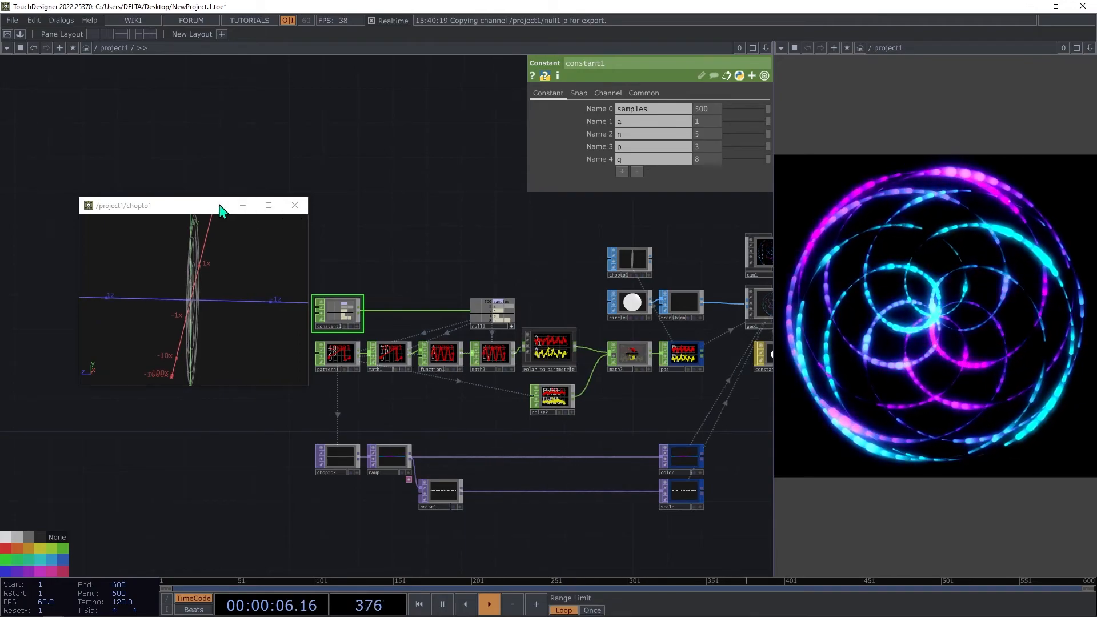
Move the floating chopto1 viewer above the node chain, orbit it to show the curve face-on, and hide the parameter window.
{"action": "left_click_drag", "start_coordinate": [221, 211], "coordinate": [191, 75]}
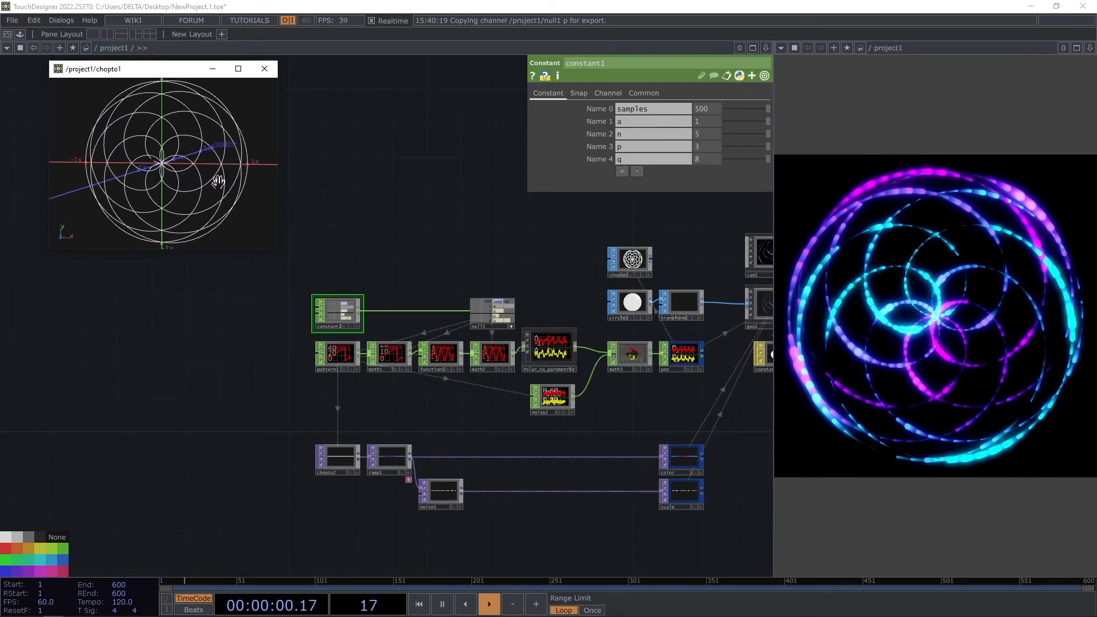
{"action": "left_click_drag", "start_coordinate": [524, 265], "coordinate": [410, 235]}
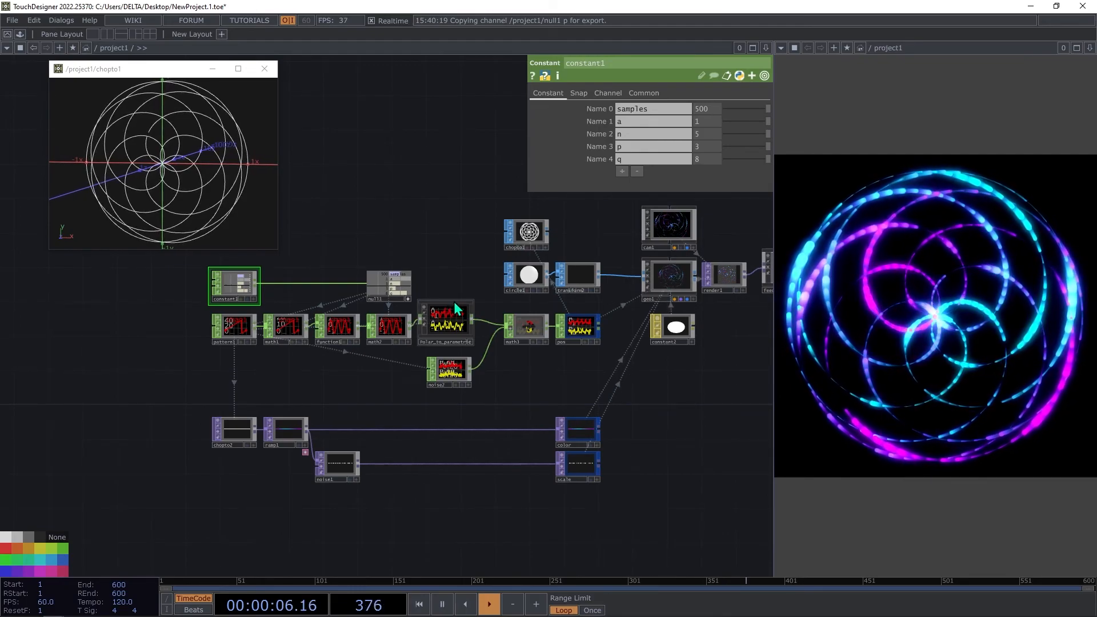
{"action": "left_click_drag", "start_coordinate": [707, 387], "coordinate": [476, 339]}
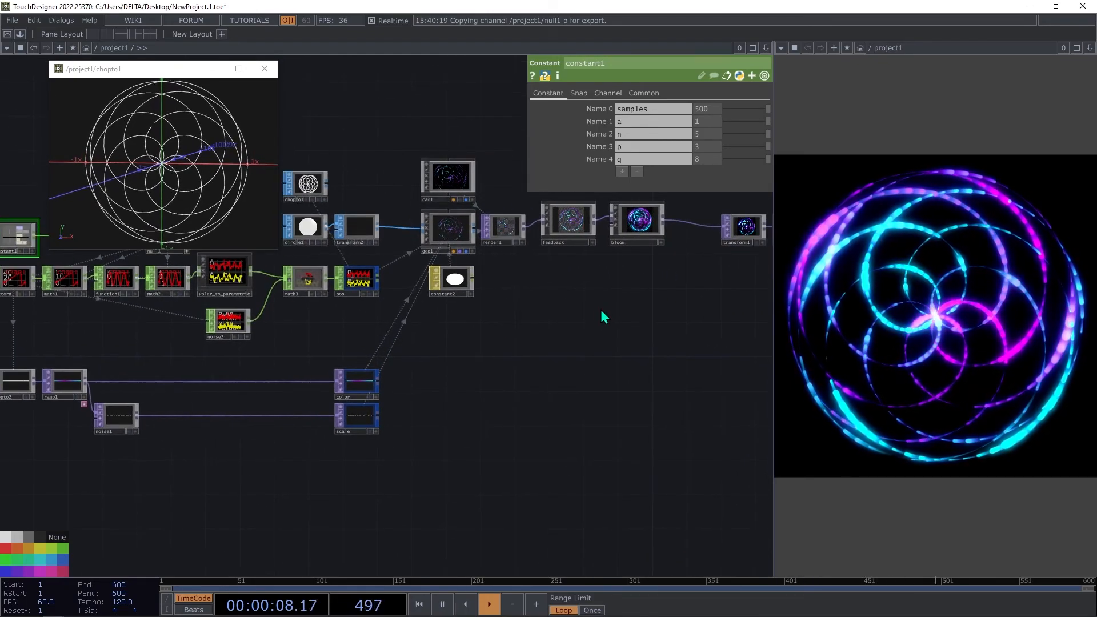
{"action": "left_click_drag", "start_coordinate": [546, 276], "coordinate": [578, 308]}
{"action": "left_click_drag", "start_coordinate": [316, 139], "coordinate": [380, 159]}
{"action": "key", "text": "p"}
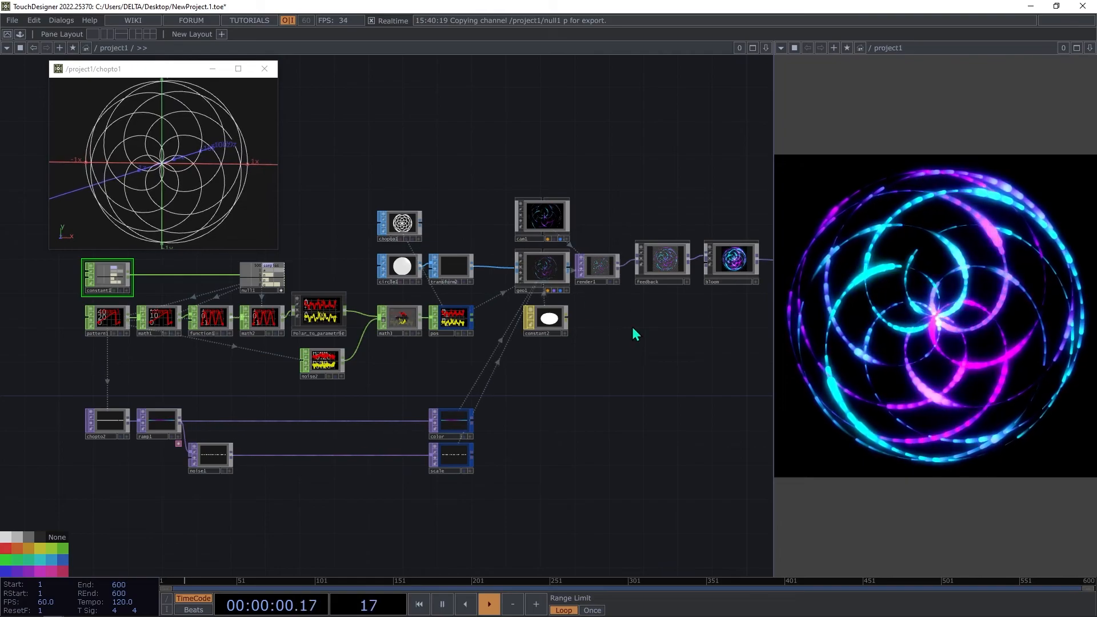
Move the feedback node above the render chain and return it to its place in line between render1 and bloom.
{"action": "left_click_drag", "start_coordinate": [612, 348], "coordinate": [600, 360]}
{"action": "left_click_drag", "start_coordinate": [655, 279], "coordinate": [646, 244]}
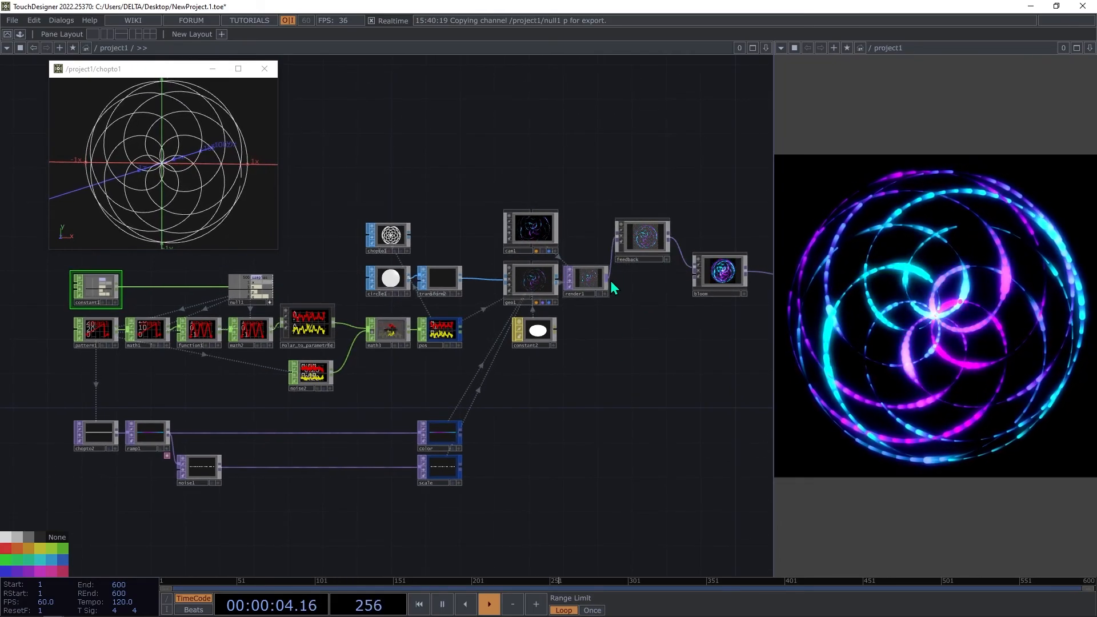
{"action": "left_click_drag", "start_coordinate": [626, 264], "coordinate": [636, 233]}
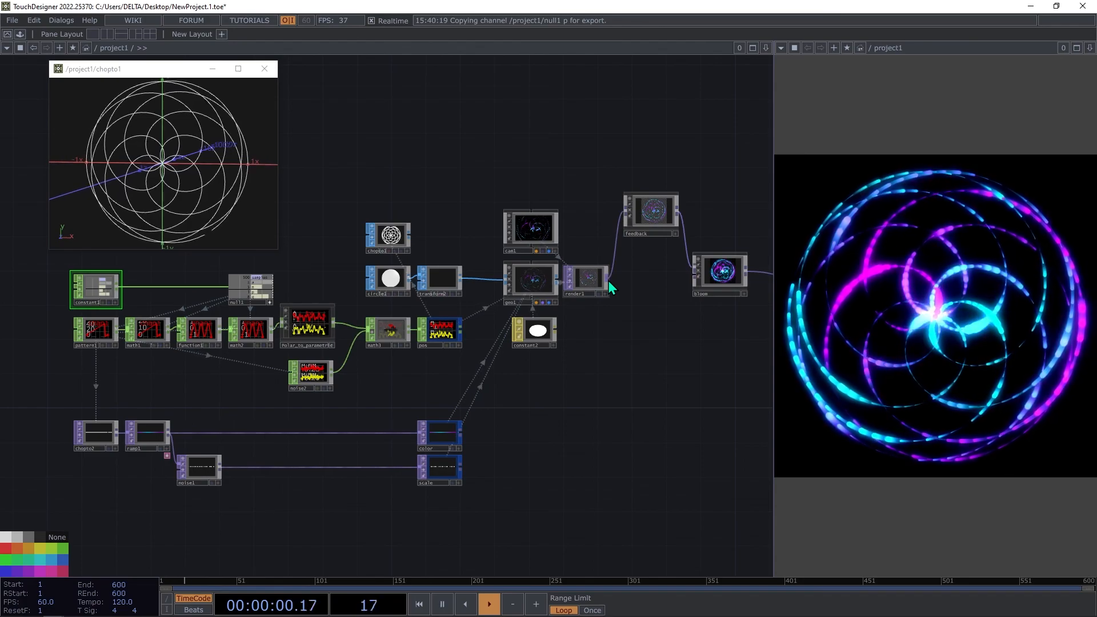
{"action": "left_click_drag", "start_coordinate": [624, 331], "coordinate": [558, 337]}
{"action": "left_click_drag", "start_coordinate": [588, 234], "coordinate": [579, 293]}
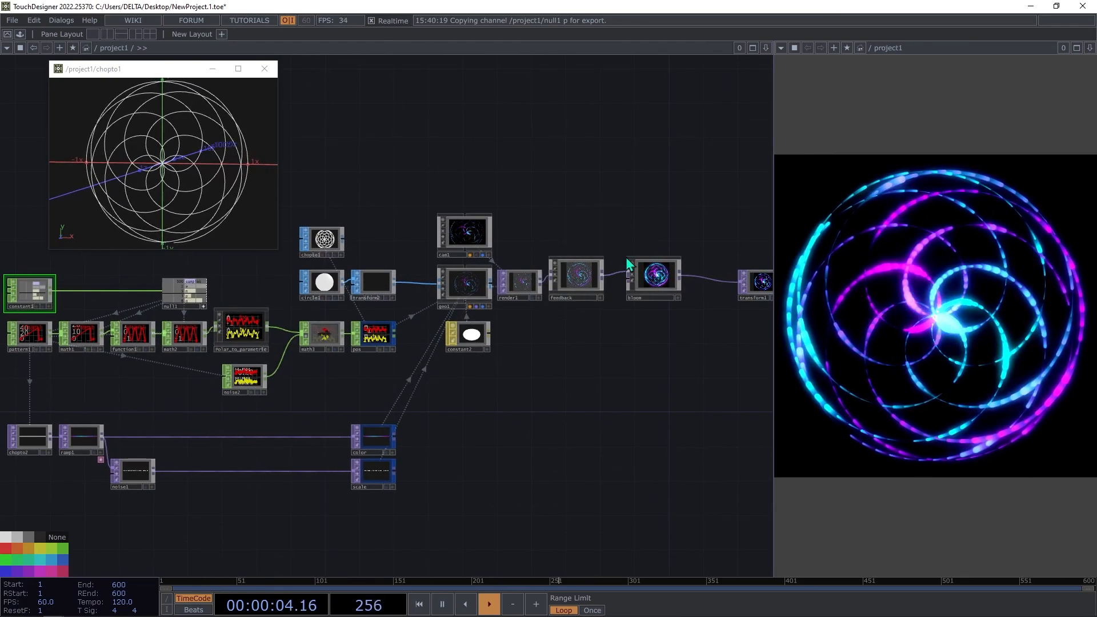